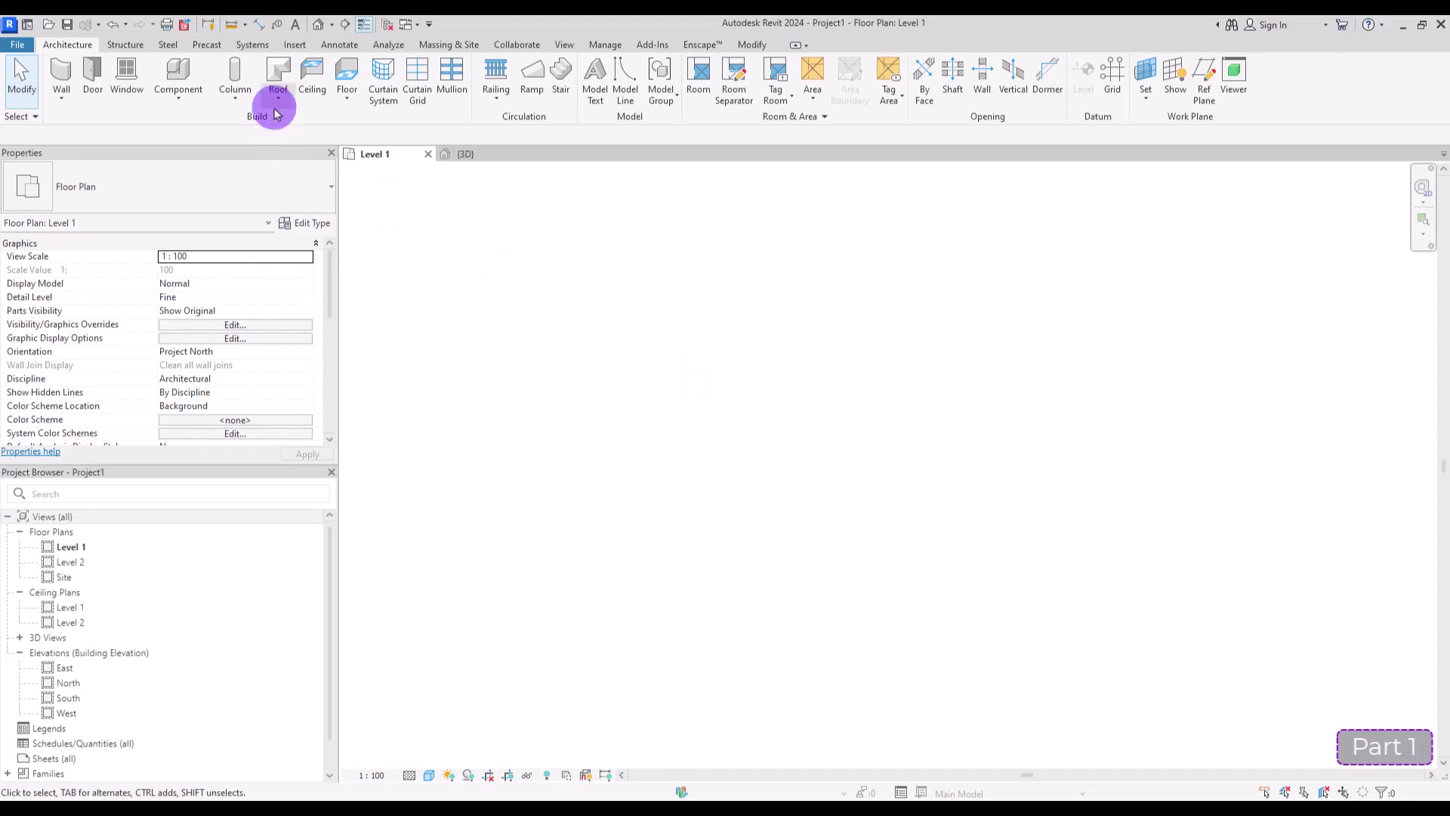
pyautogui.click(347, 97)
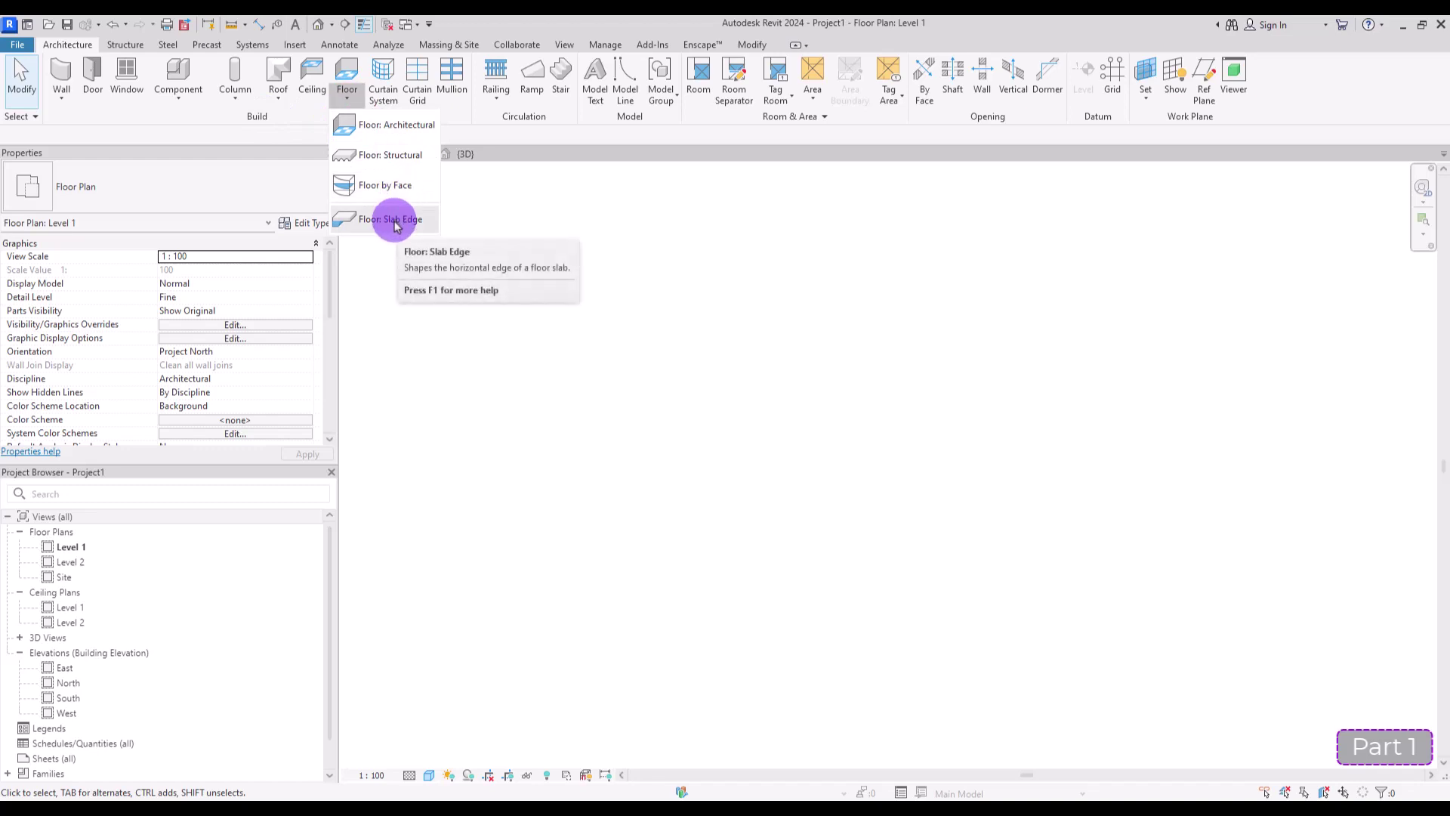
pyautogui.click(121, 46)
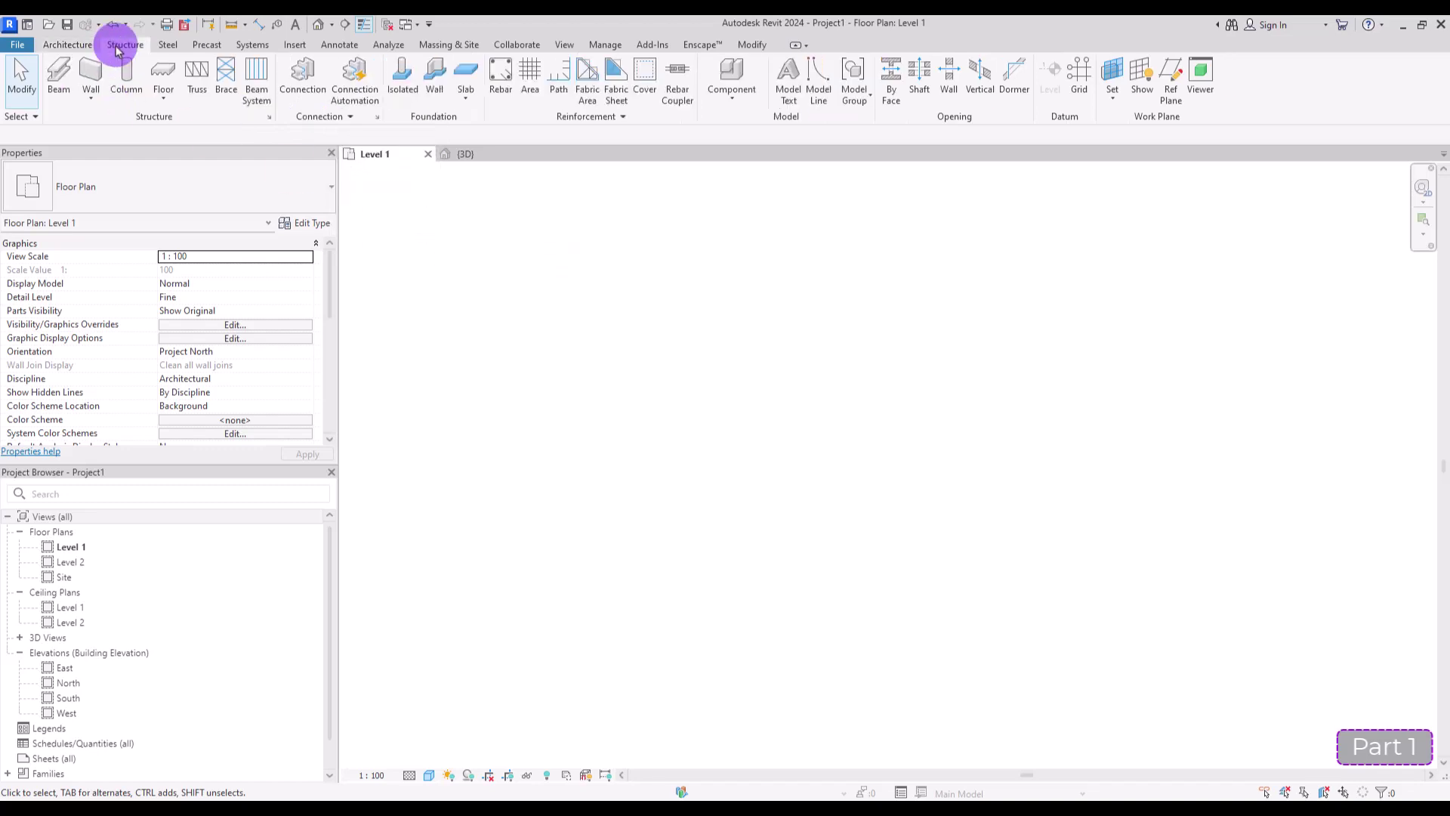
pyautogui.click(163, 93)
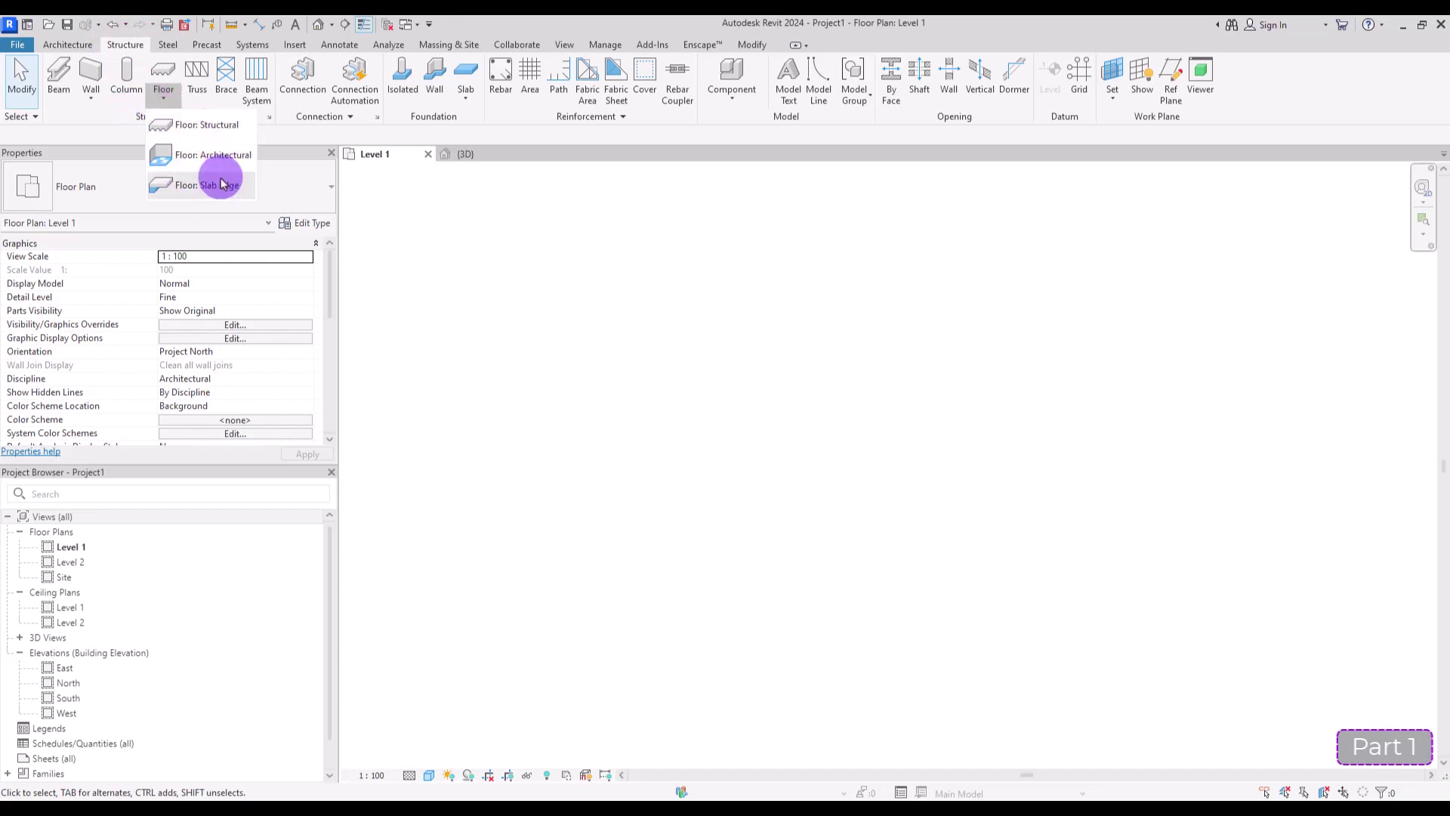
pyautogui.scroll(1, 124, 45)
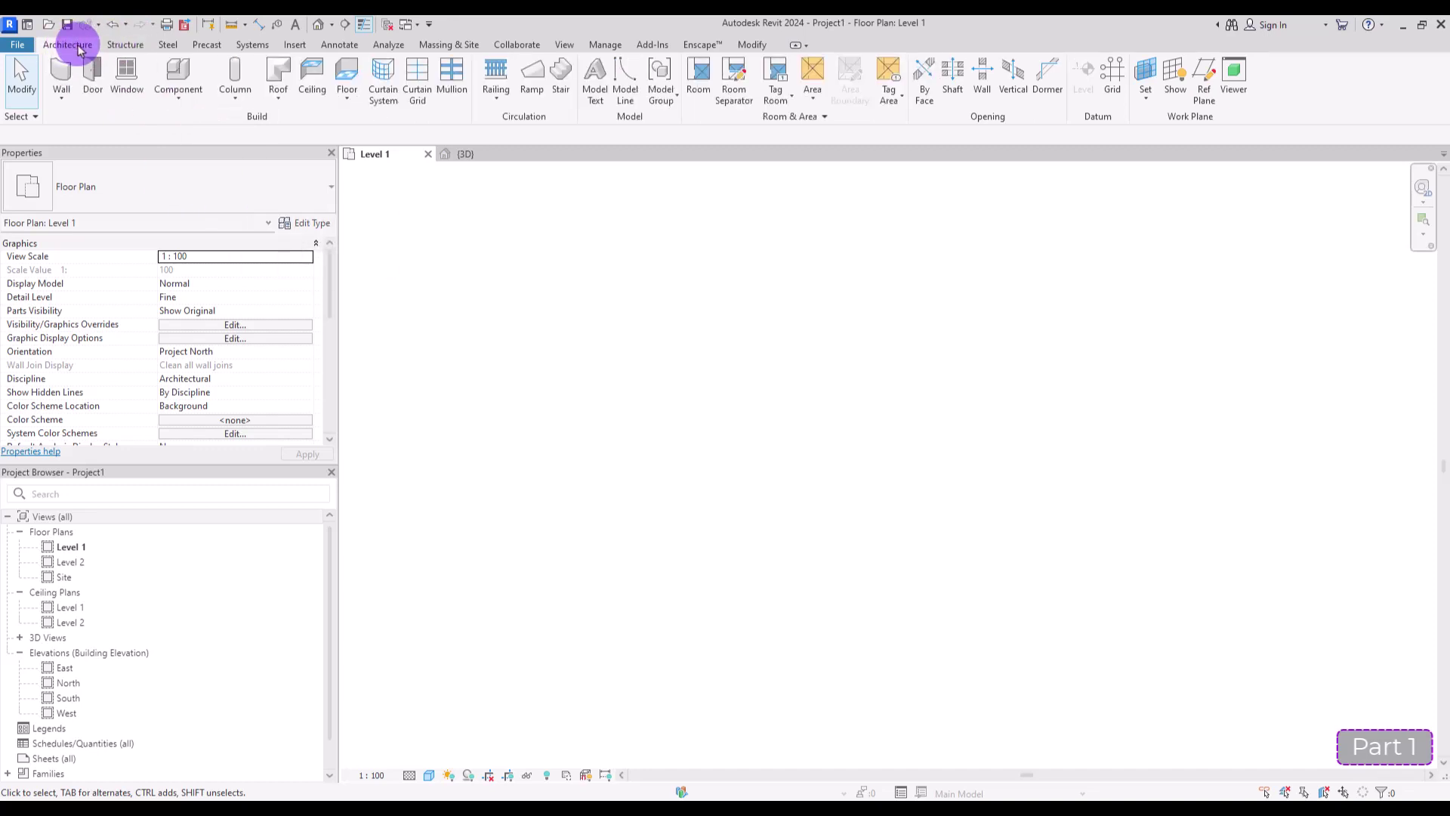
# - Start an architectural floor on Level 1 and review the available floor types and the layer structure of Generic 150mm
pyautogui.click(348, 104)
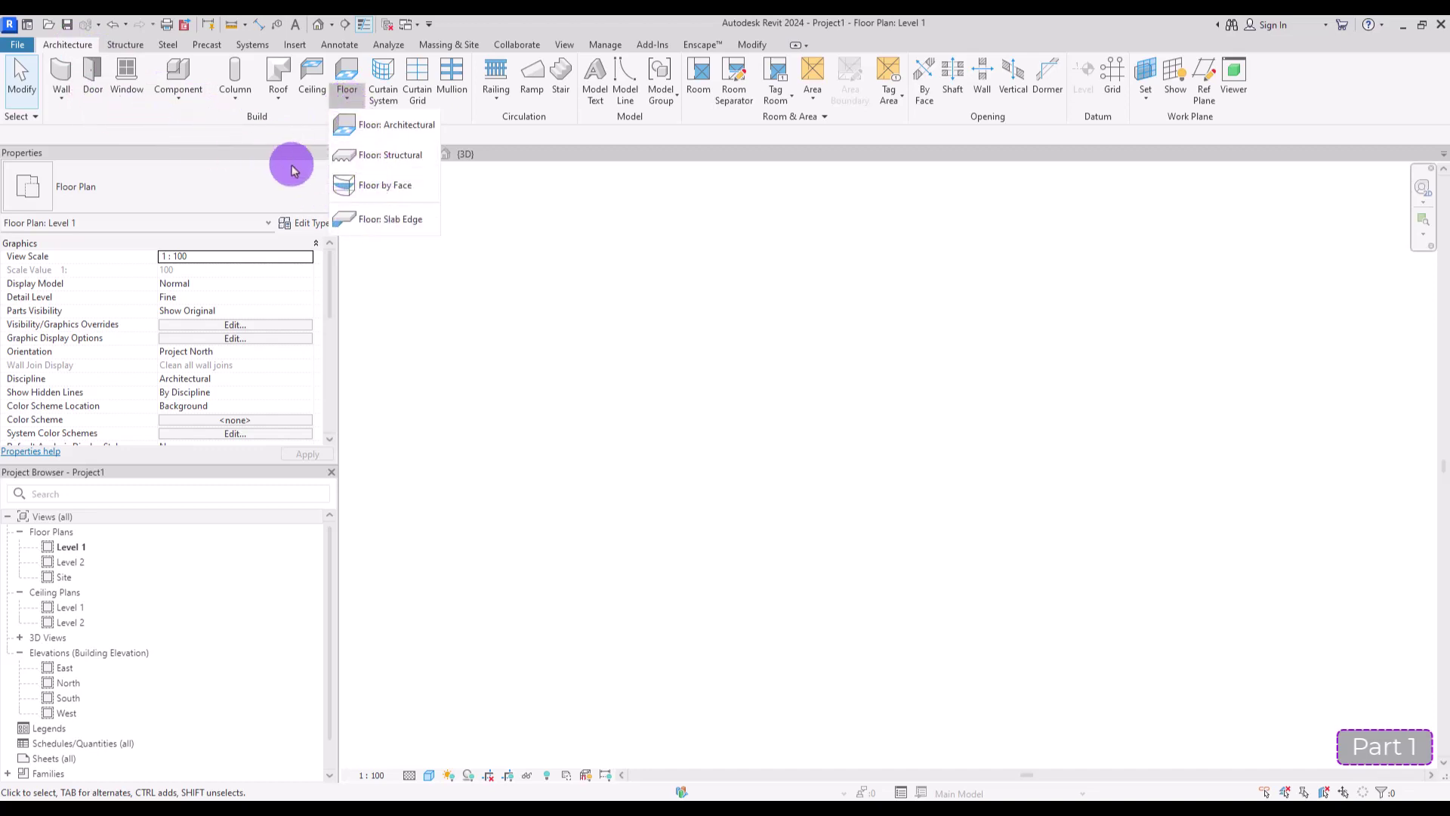
pyautogui.click(400, 130)
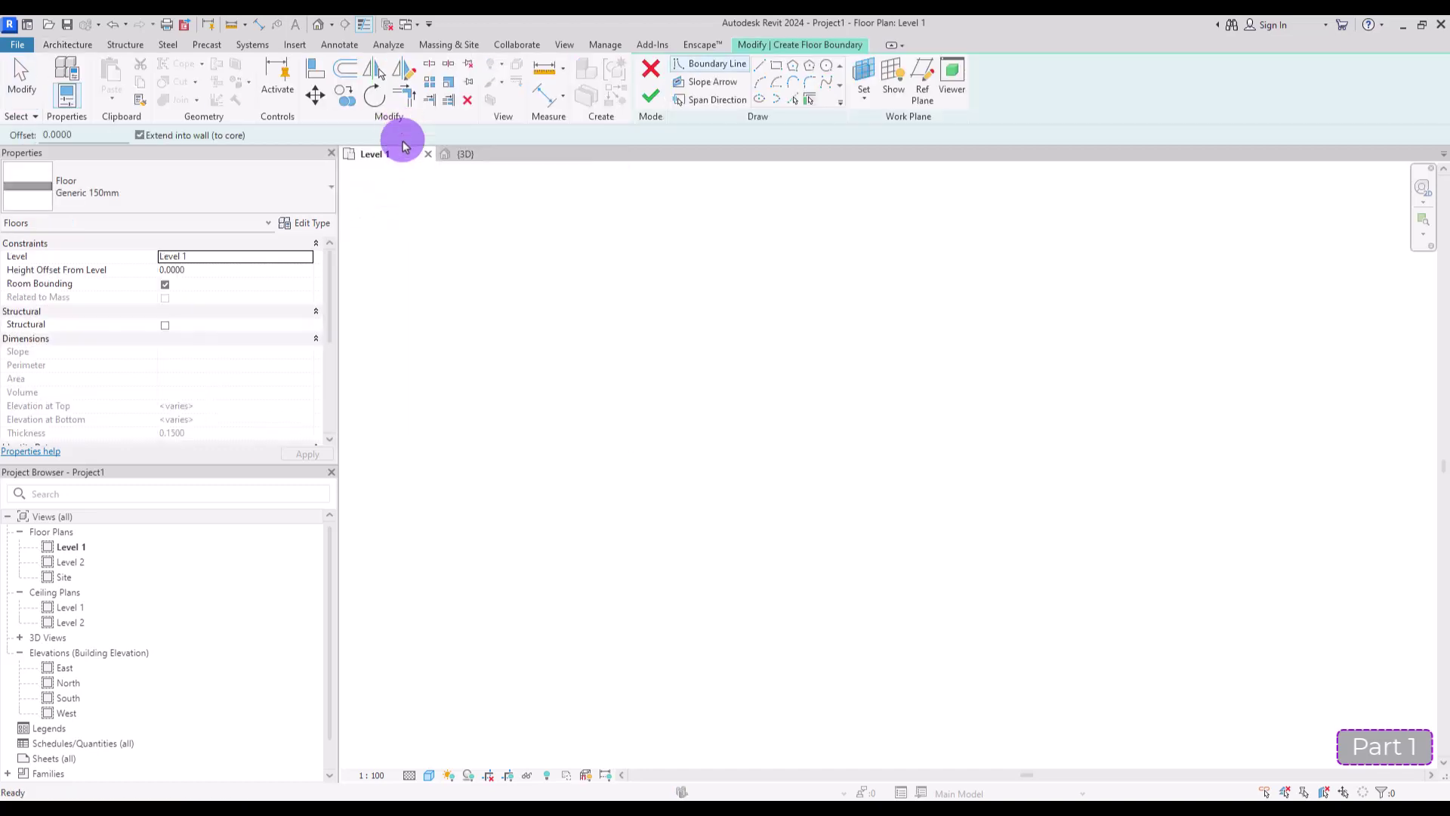
pyautogui.click(249, 195)
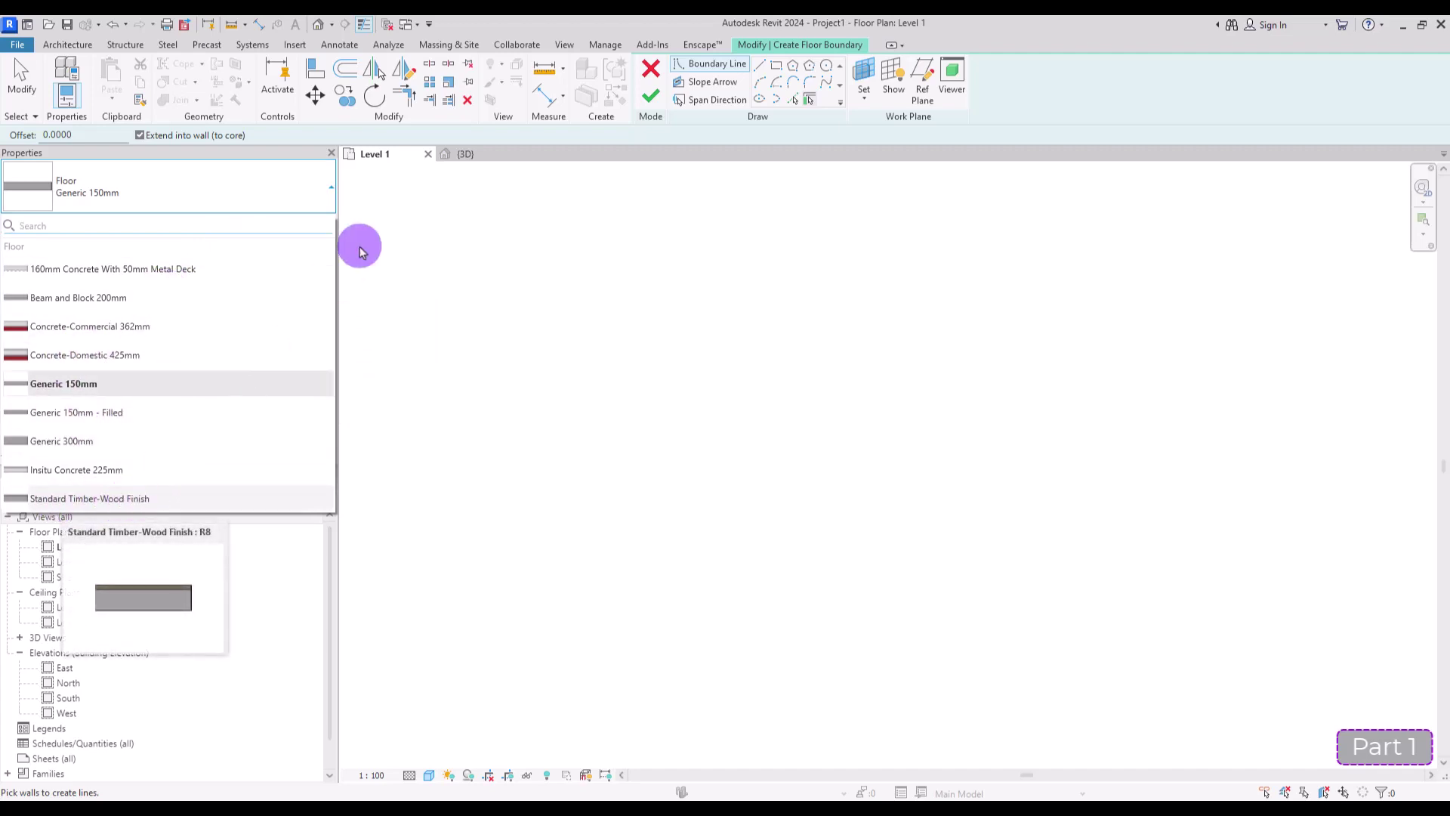
pyautogui.click(306, 223)
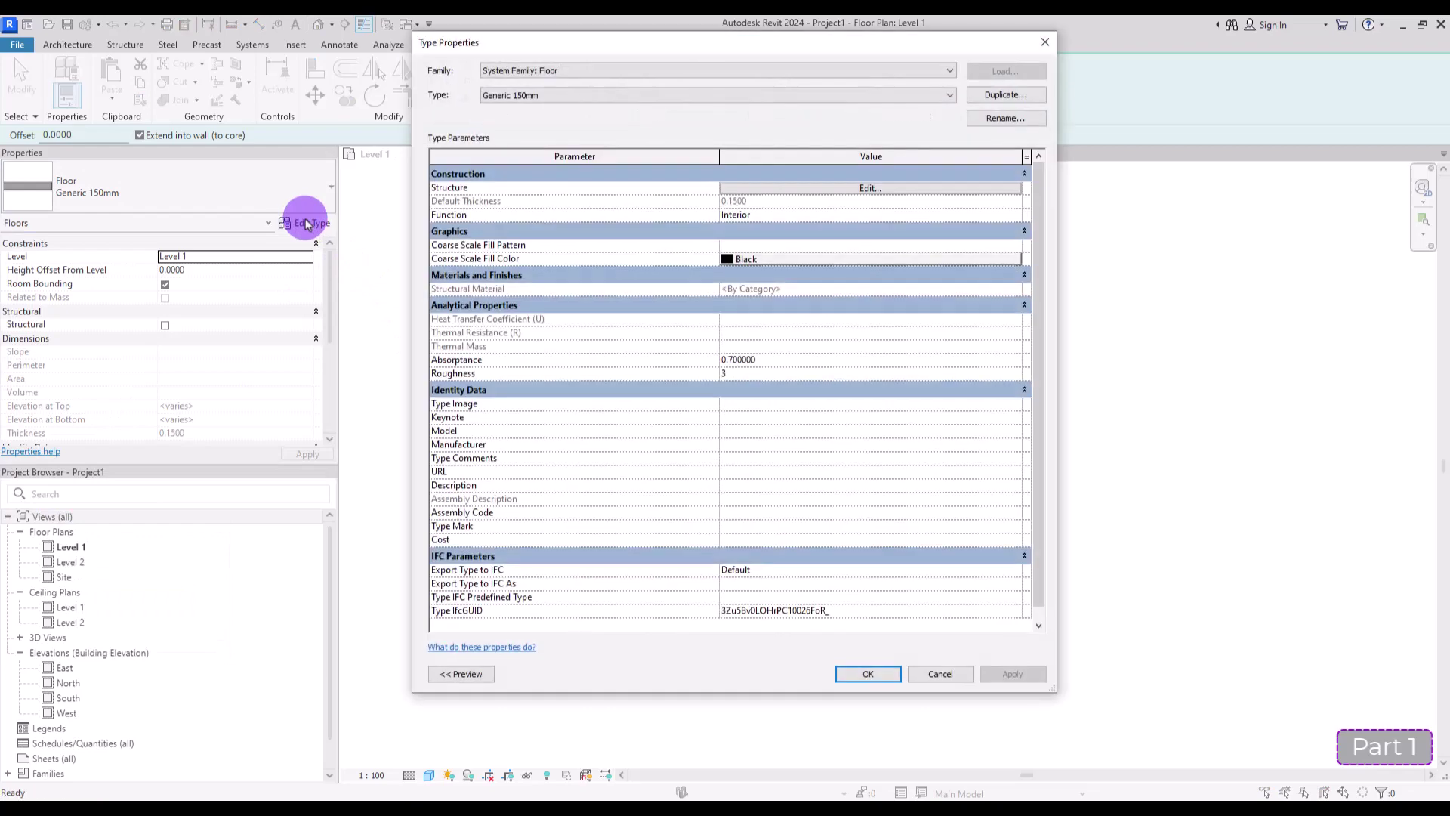
pyautogui.click(802, 190)
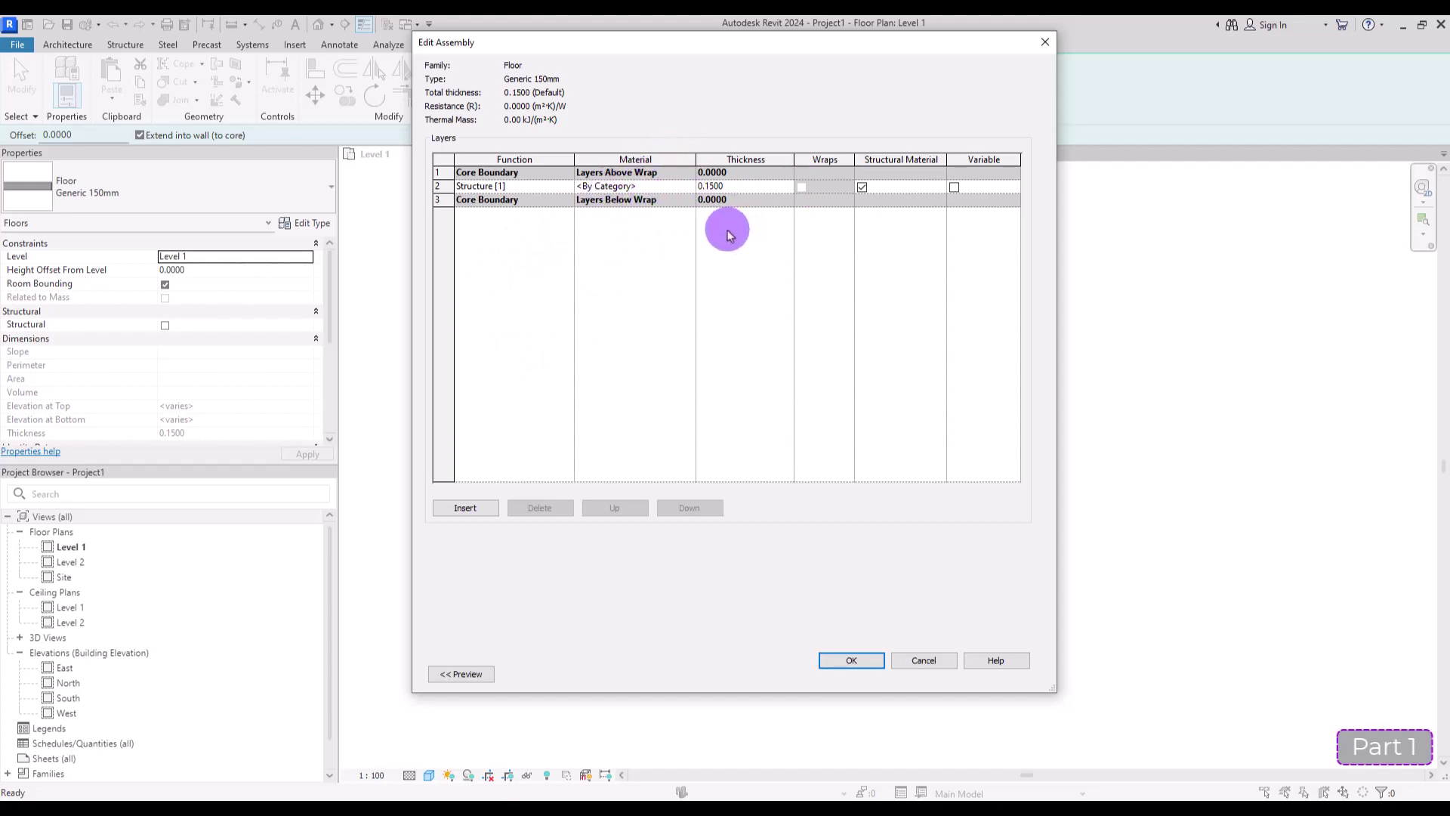
pyautogui.click(926, 661)
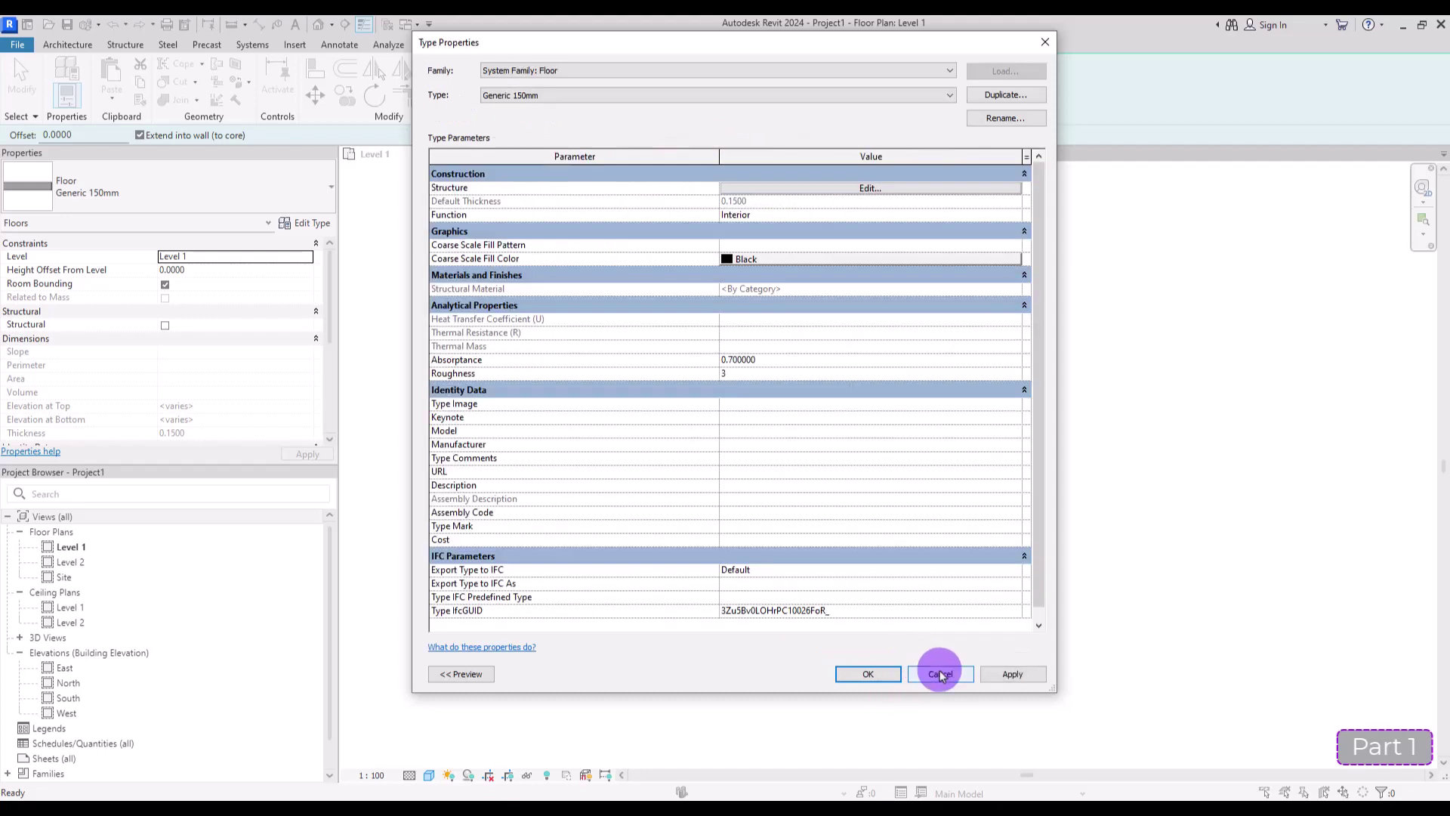
pyautogui.click(940, 674)
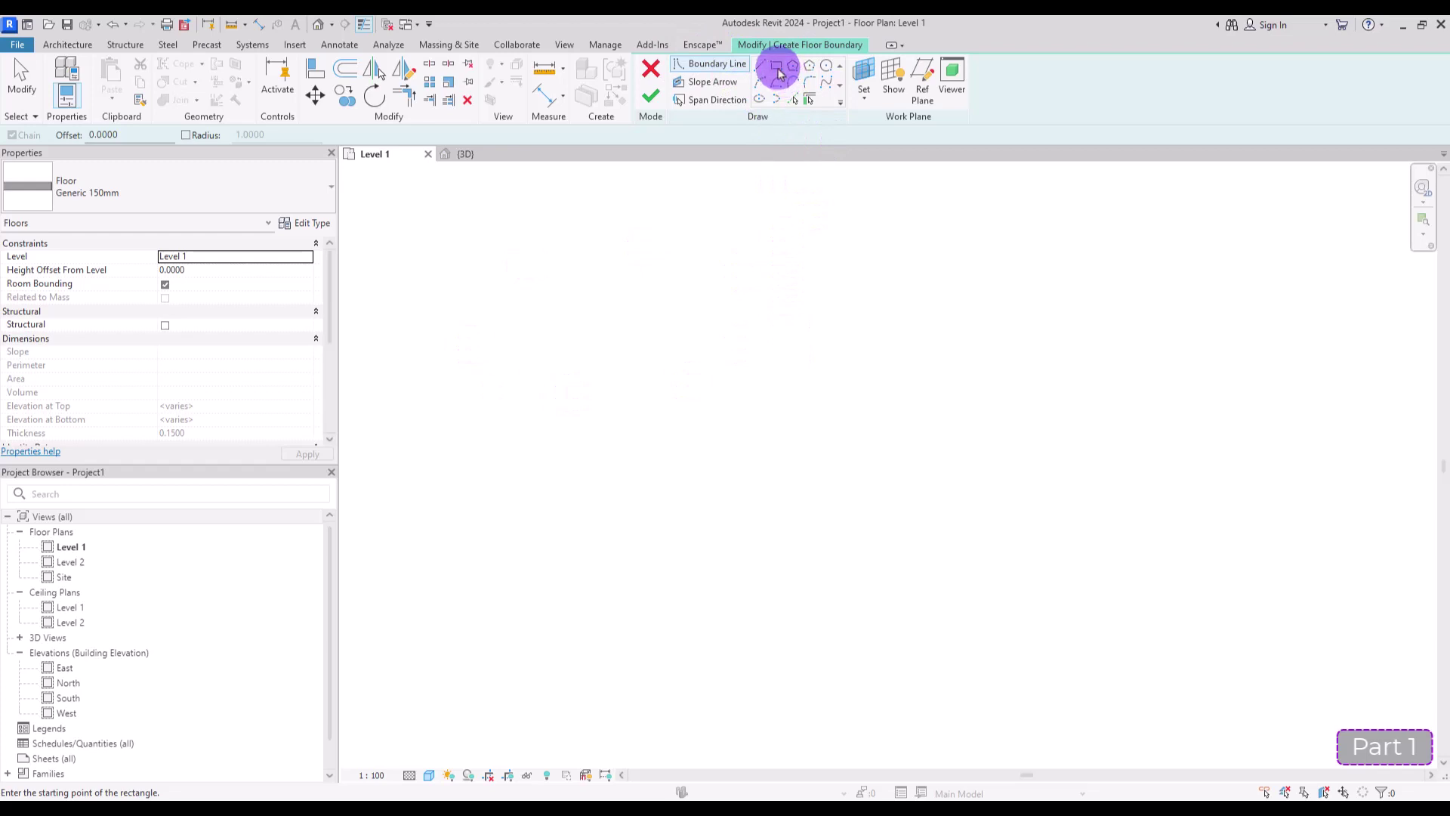
# - Sketch a rectangular floor boundary about 19 m wide and 30 m high on Level 1
pyautogui.click(592, 353)
pyautogui.click(723, 560)
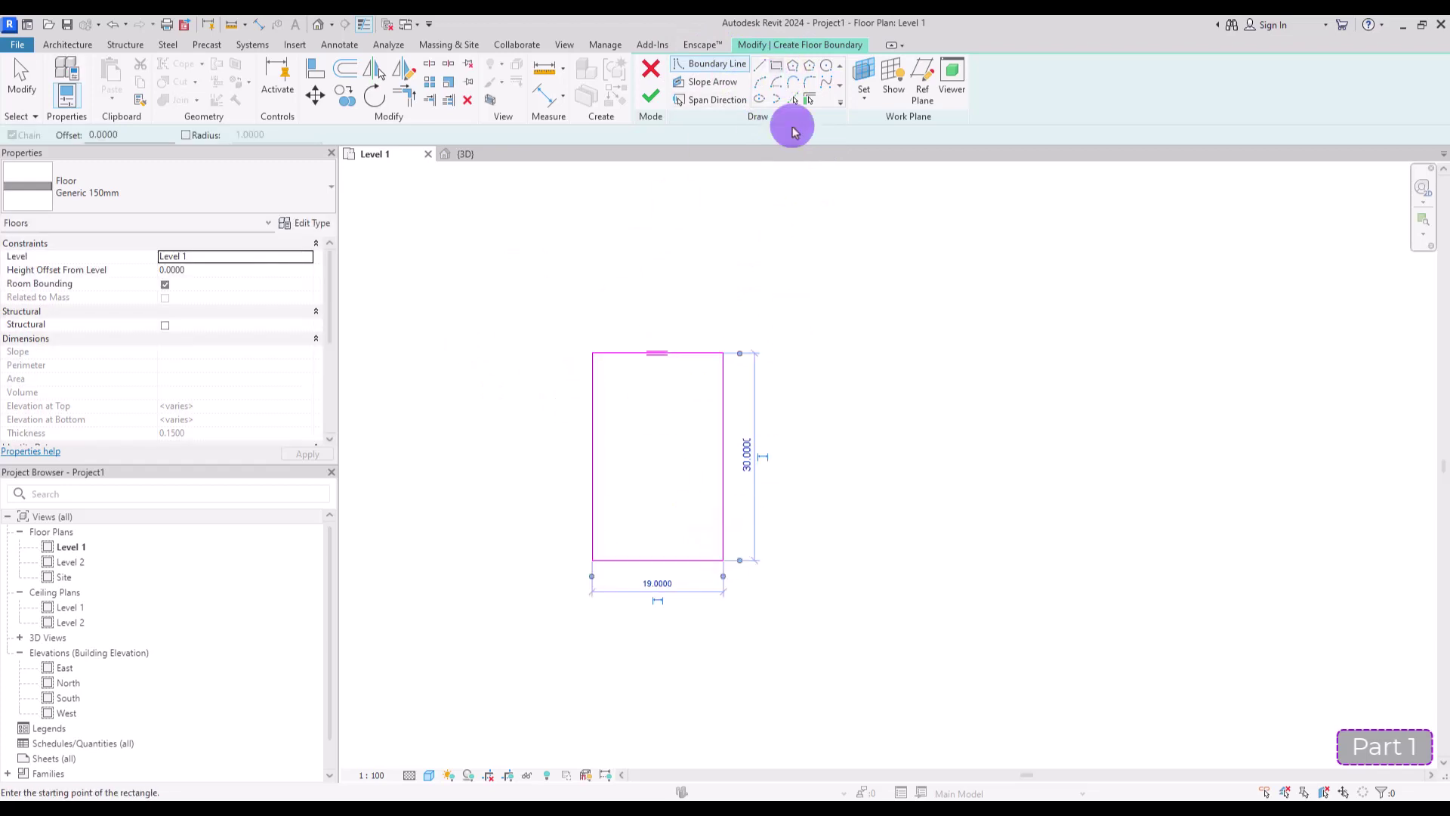
# - Try a circular boundary of about 16 m radius beside the rectangle, and delete the circle
pyautogui.click(826, 65)
pyautogui.click(943, 402)
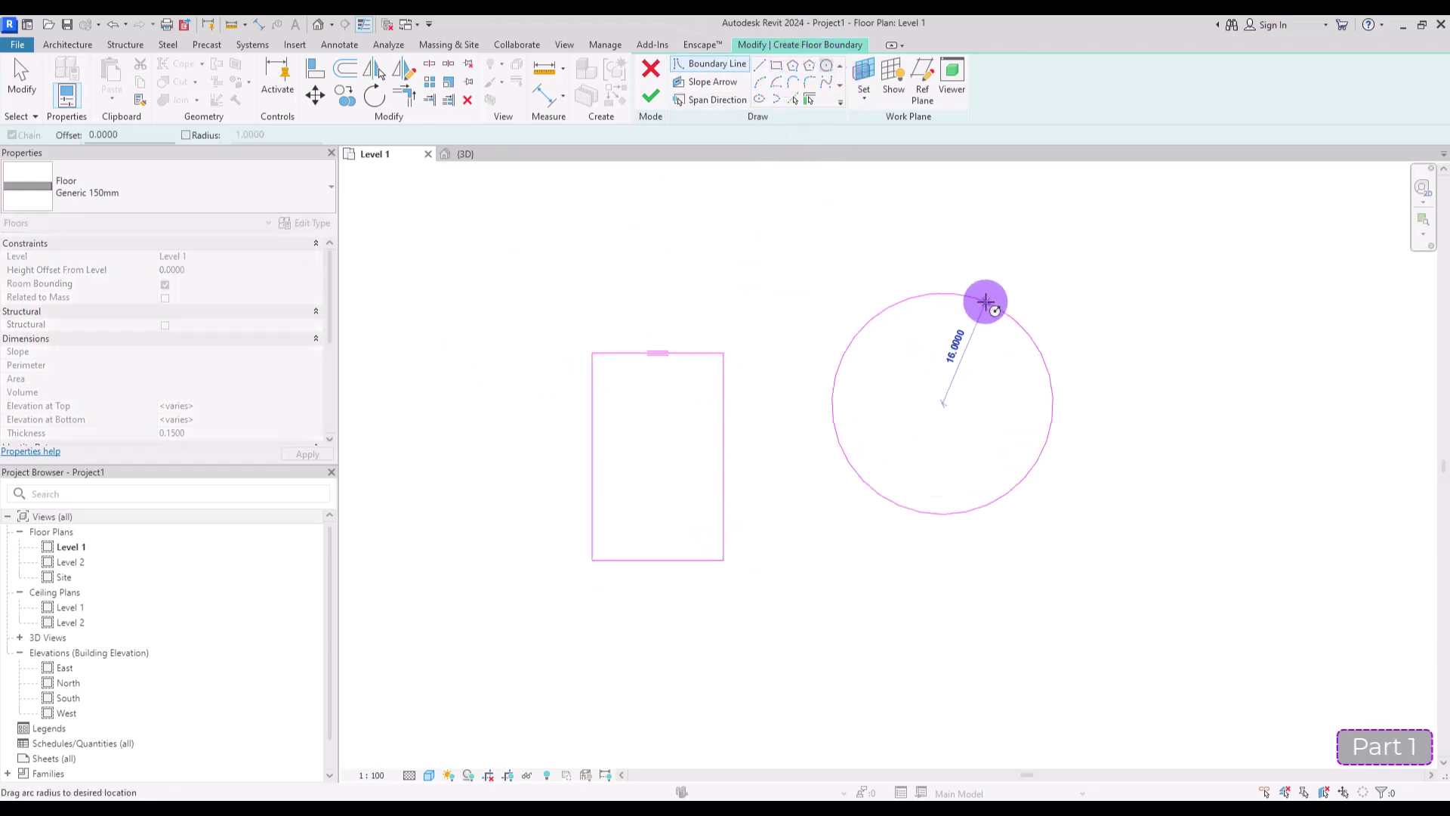
pyautogui.click(986, 302)
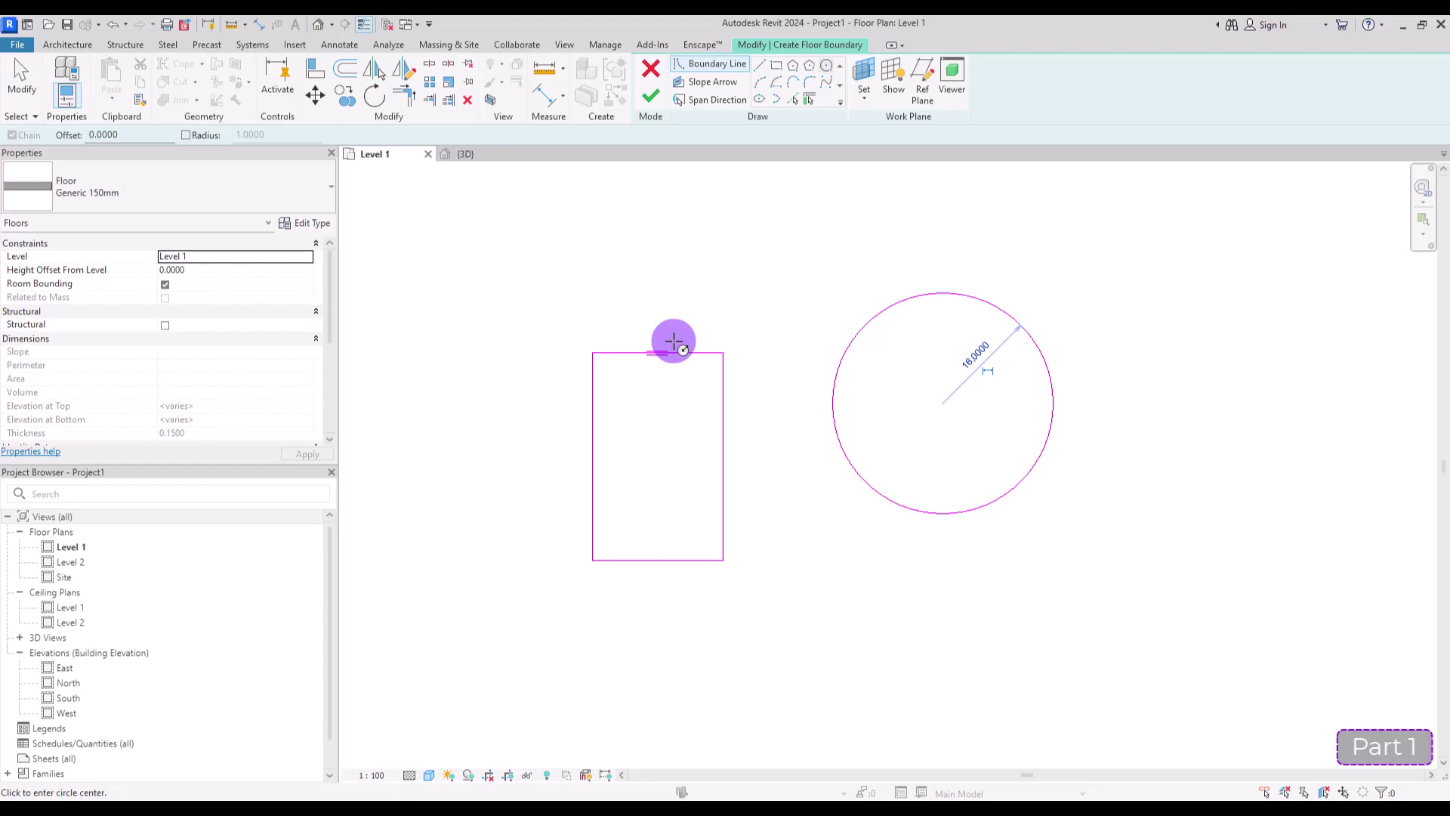
pyautogui.click(721, 105)
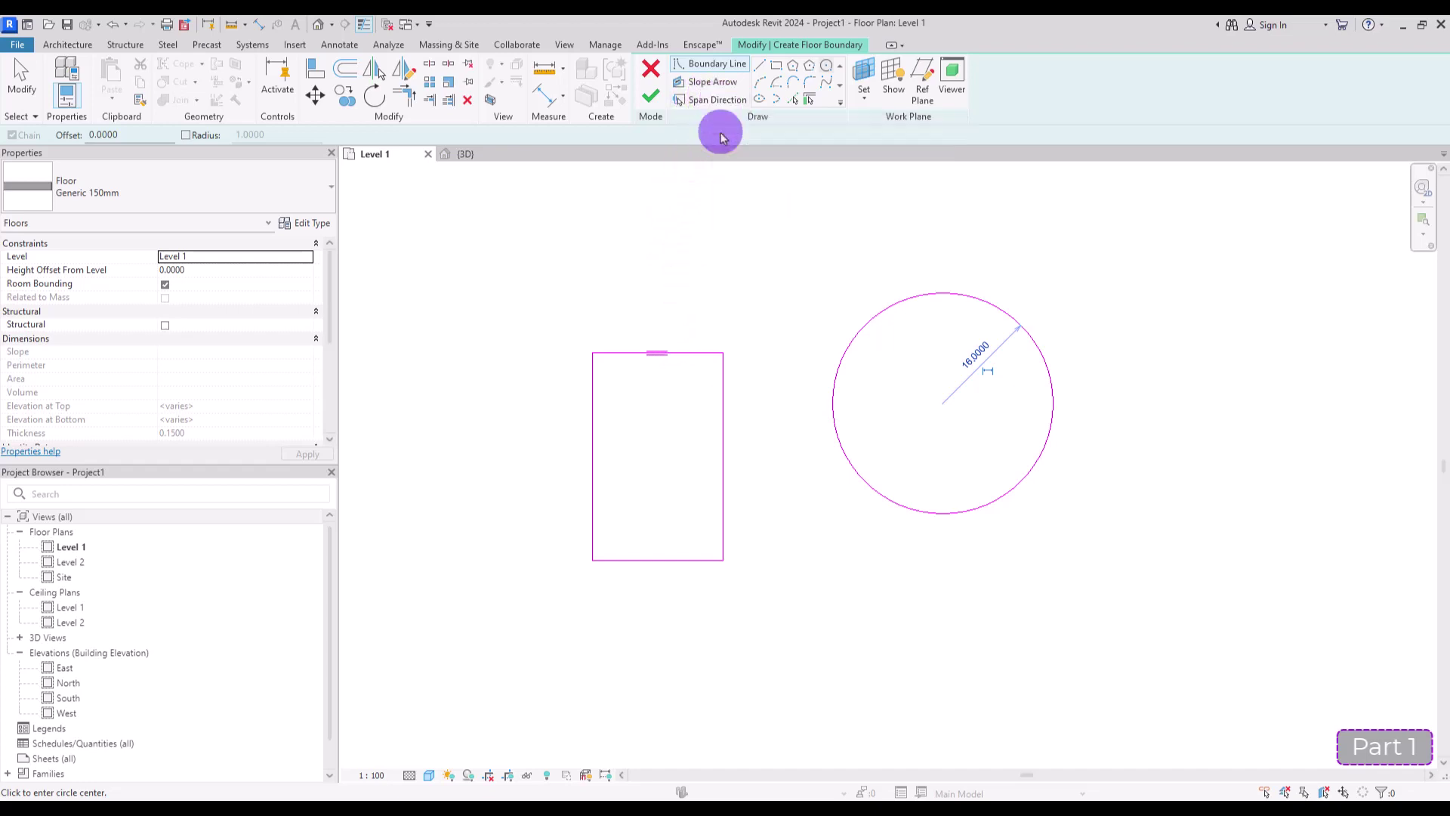
pyautogui.moveTo(784, 225); pyautogui.dragTo(1126, 569)
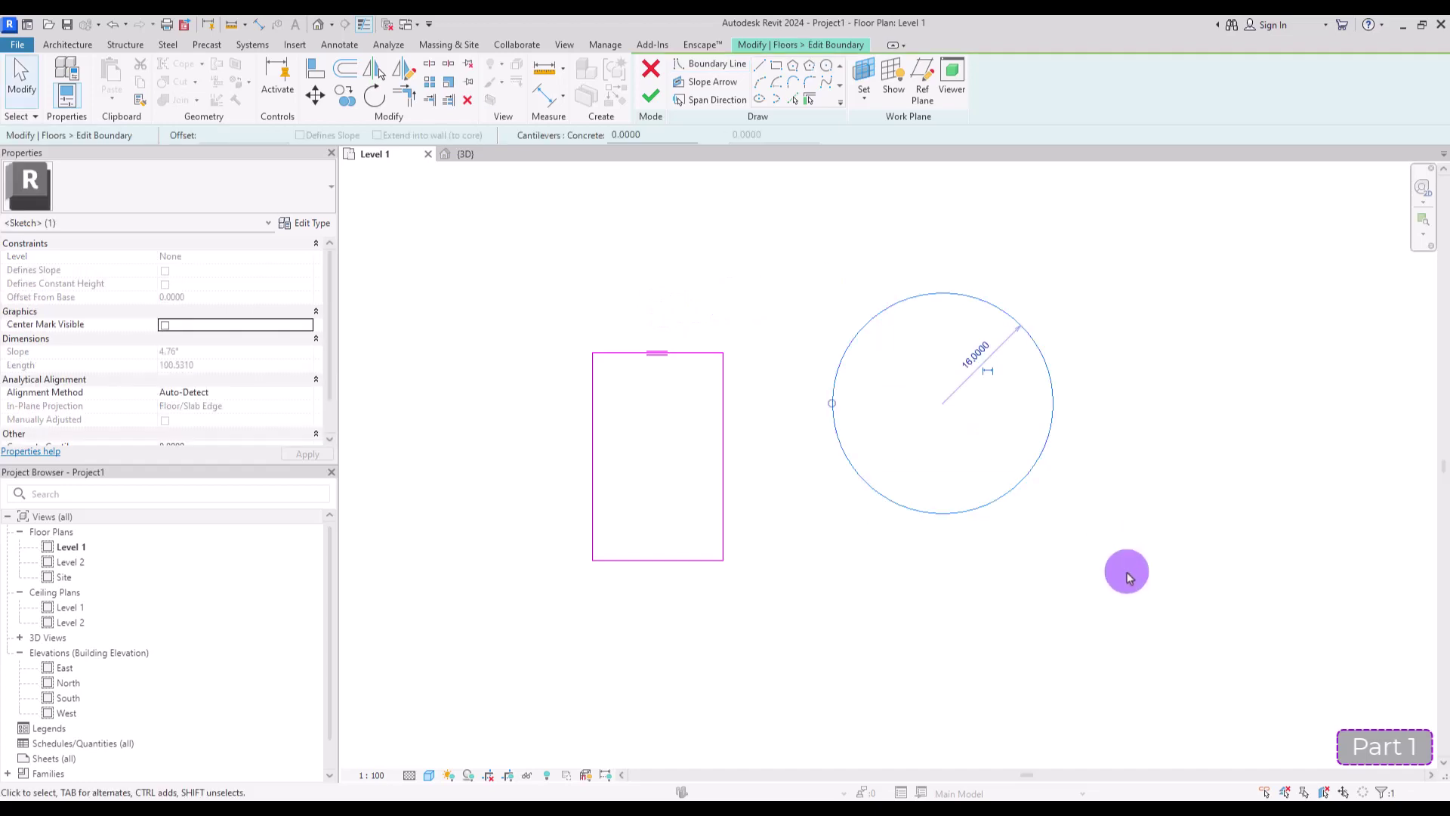
pyautogui.press('Delete')
# - Finish the rectangular architectural floor and inspect the slab in the 3D view
pyautogui.click(650, 95)
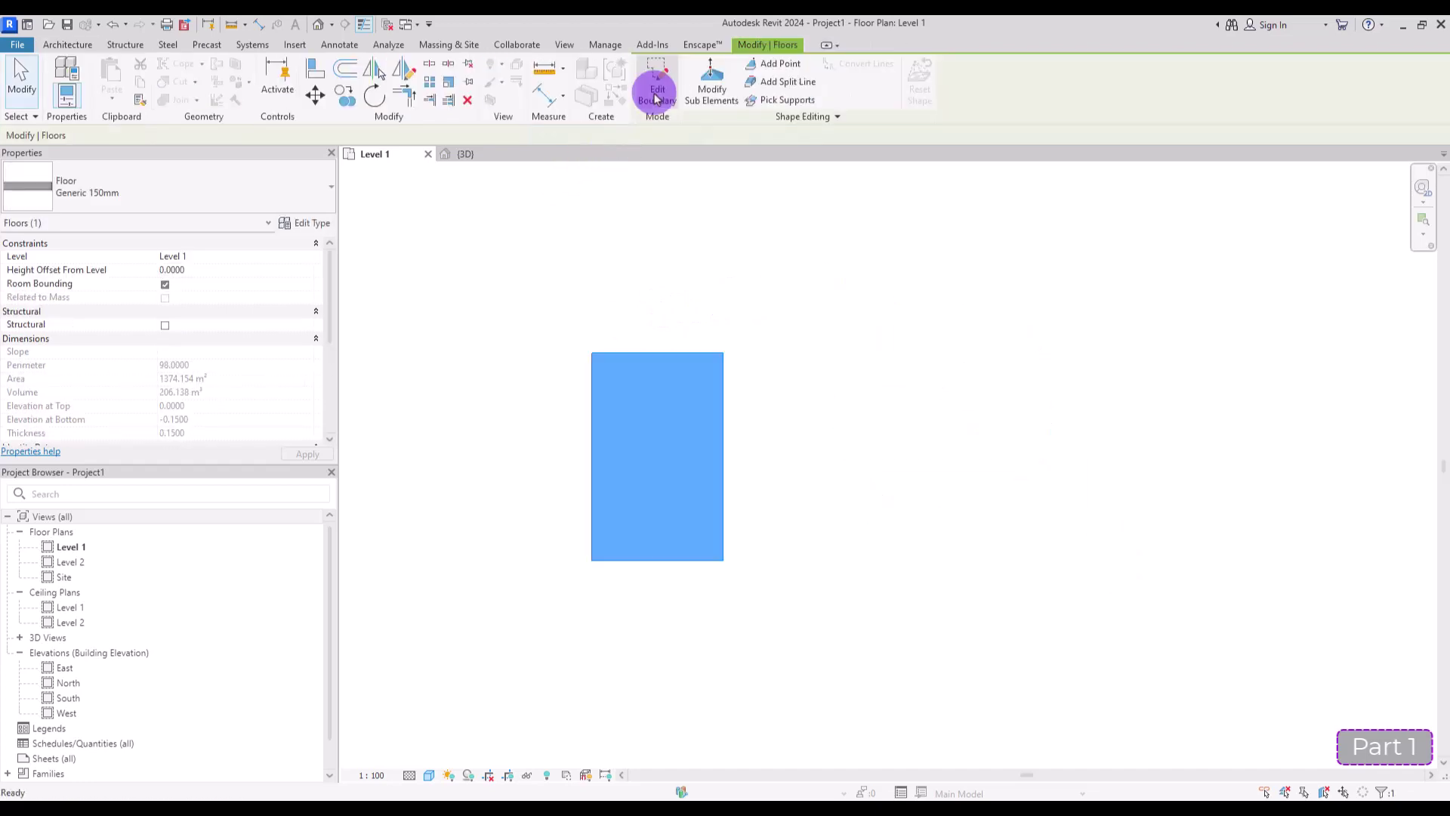
pyautogui.click(468, 155)
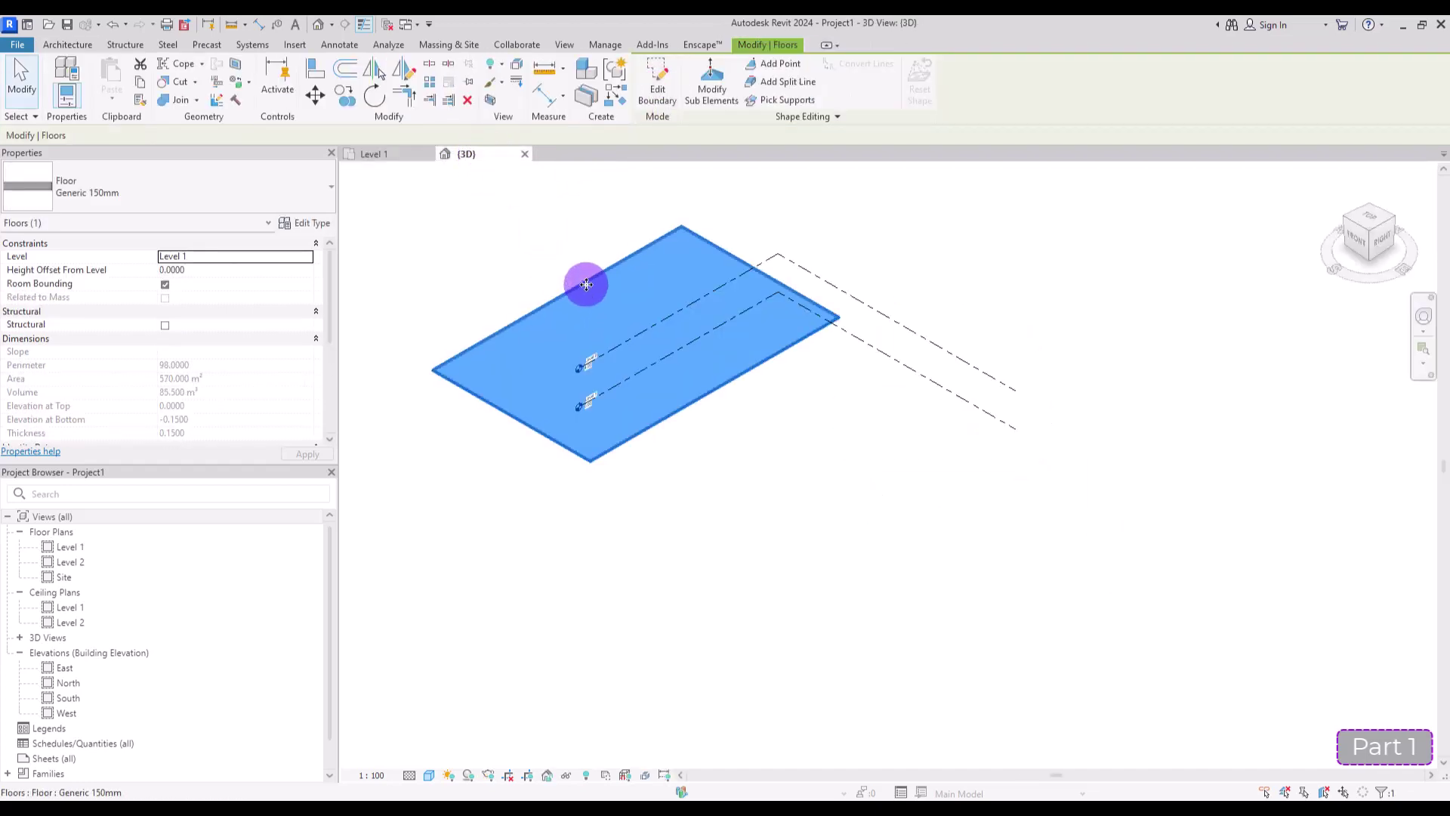
pyautogui.moveTo(582, 285); pyautogui.dragTo(751, 454)
pyautogui.click(989, 593)
pyautogui.scroll(3, 747, 644)
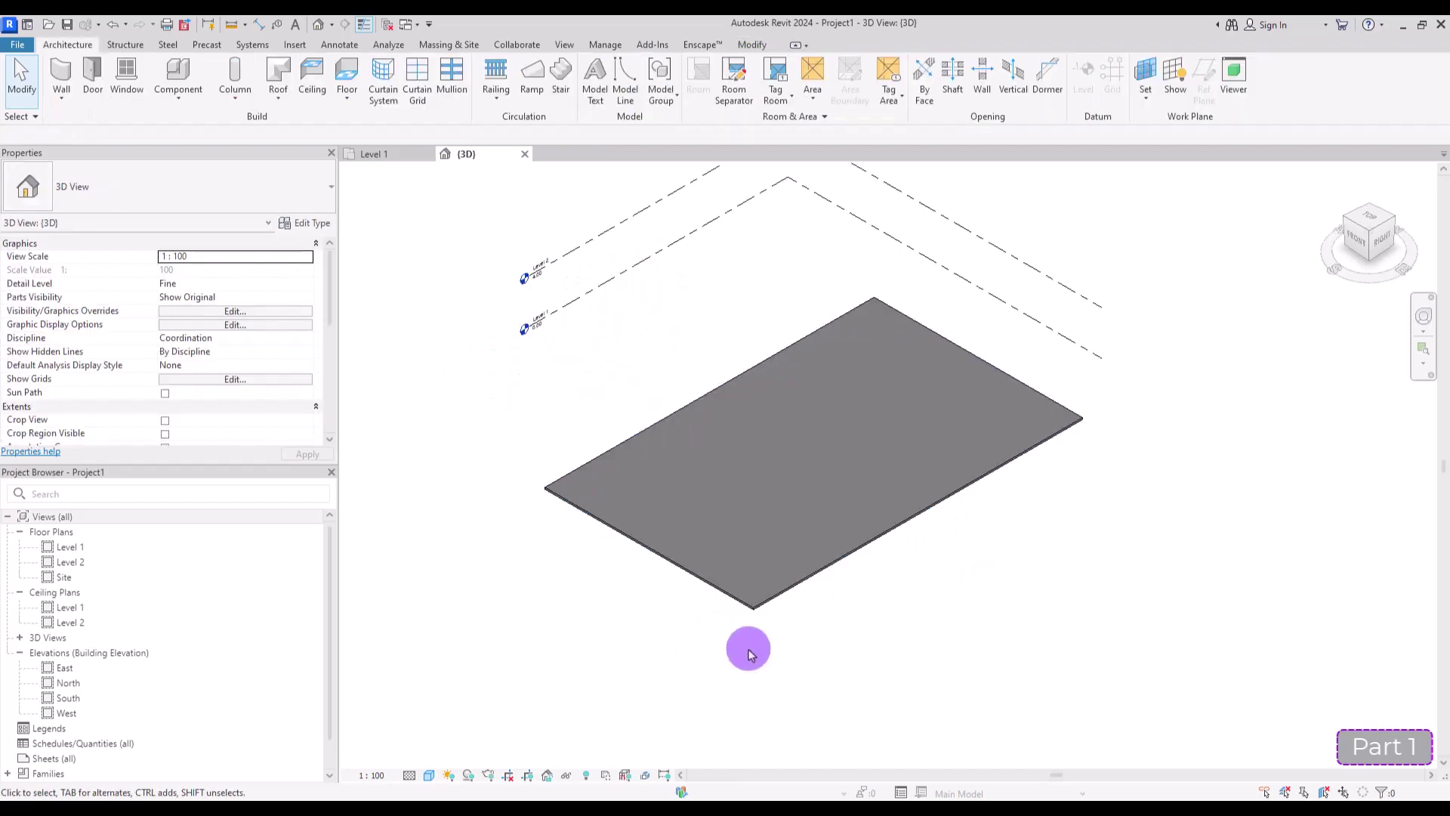
pyautogui.scroll(-3, 693, 239)
pyautogui.click(679, 457)
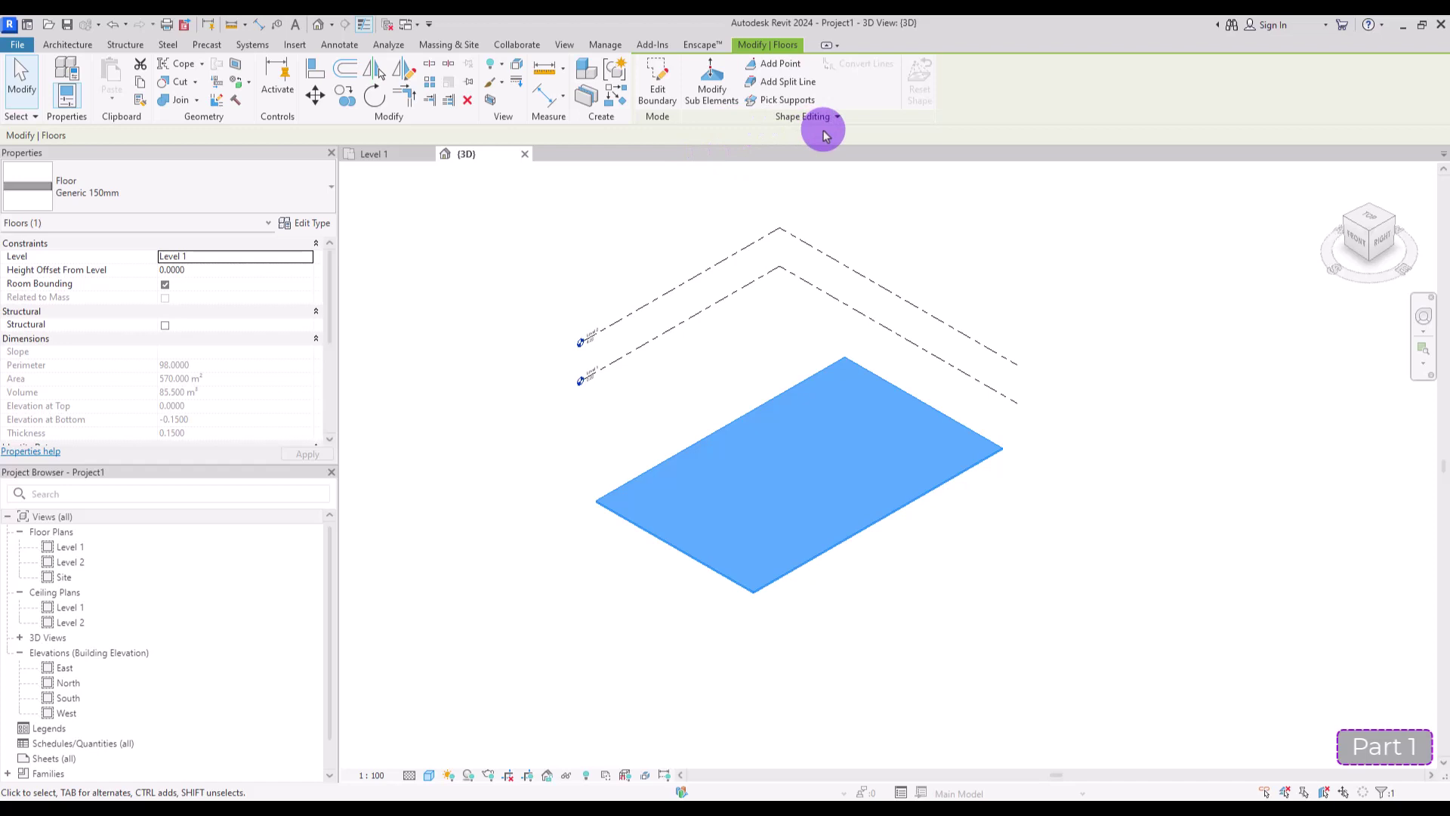
pyautogui.click(791, 172)
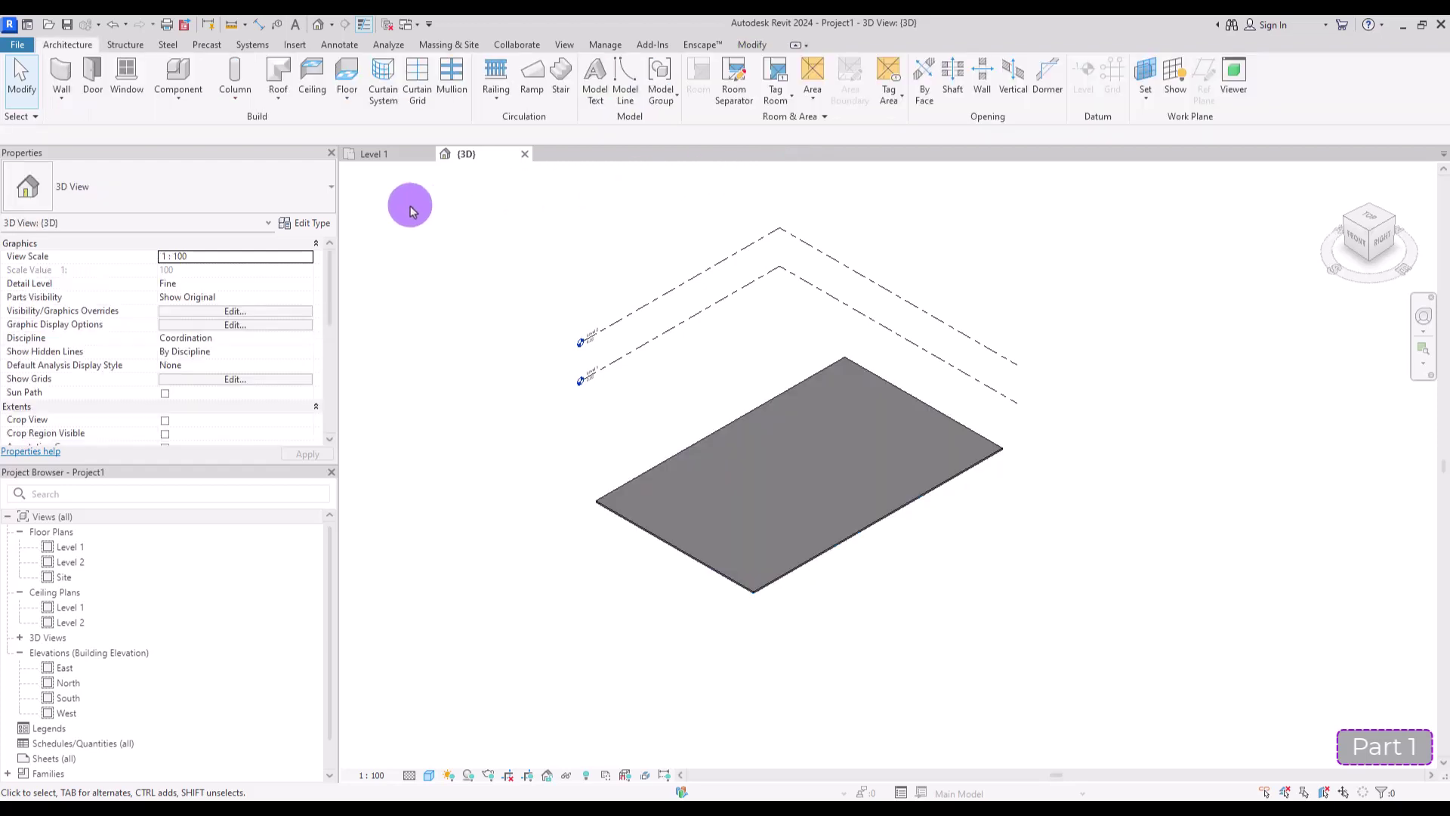
# - Start a structural floor in the Level 1 plan and review the Generic 150mm type properties
pyautogui.click(388, 155)
pyautogui.click(348, 100)
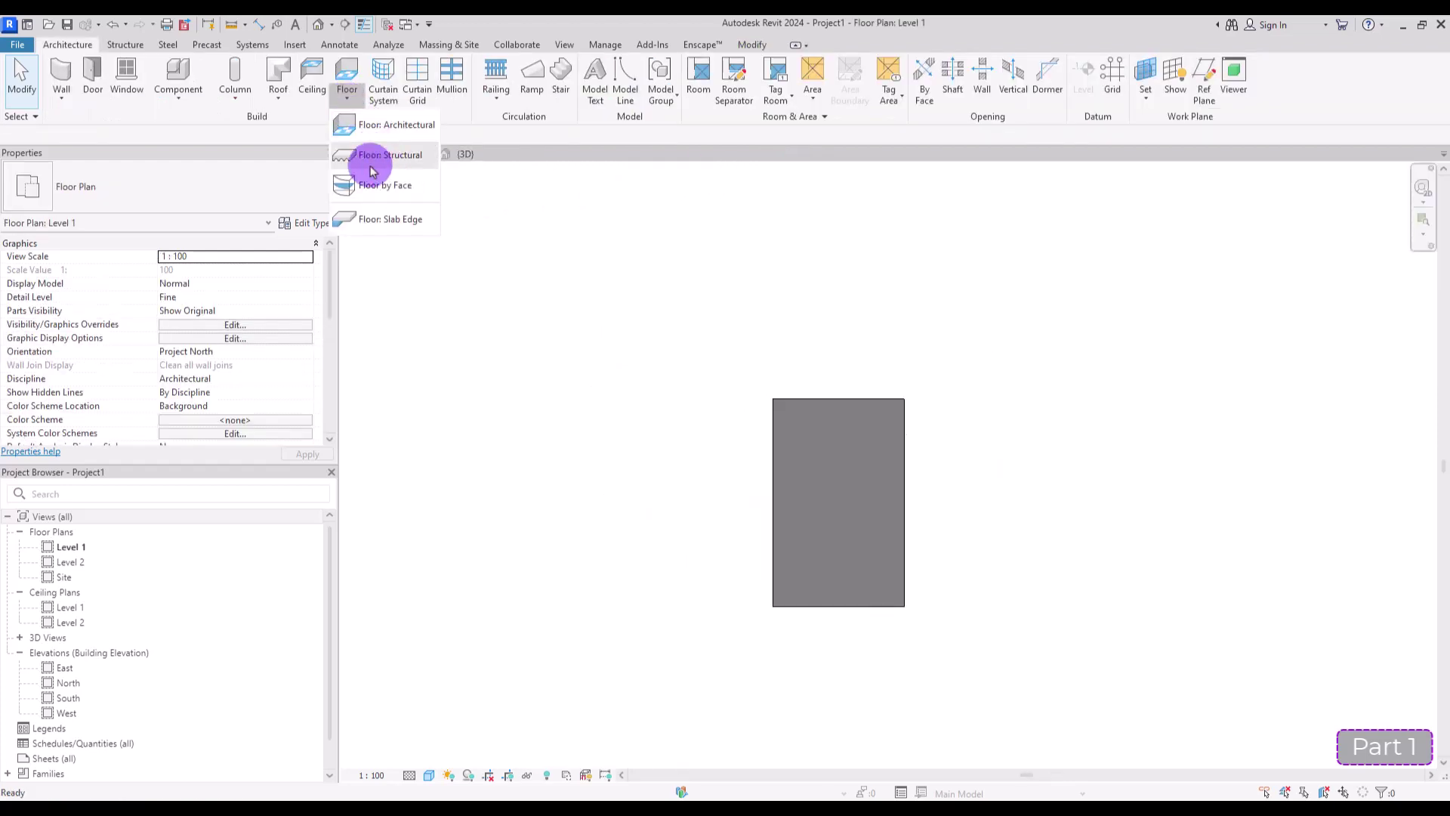
pyautogui.click(408, 159)
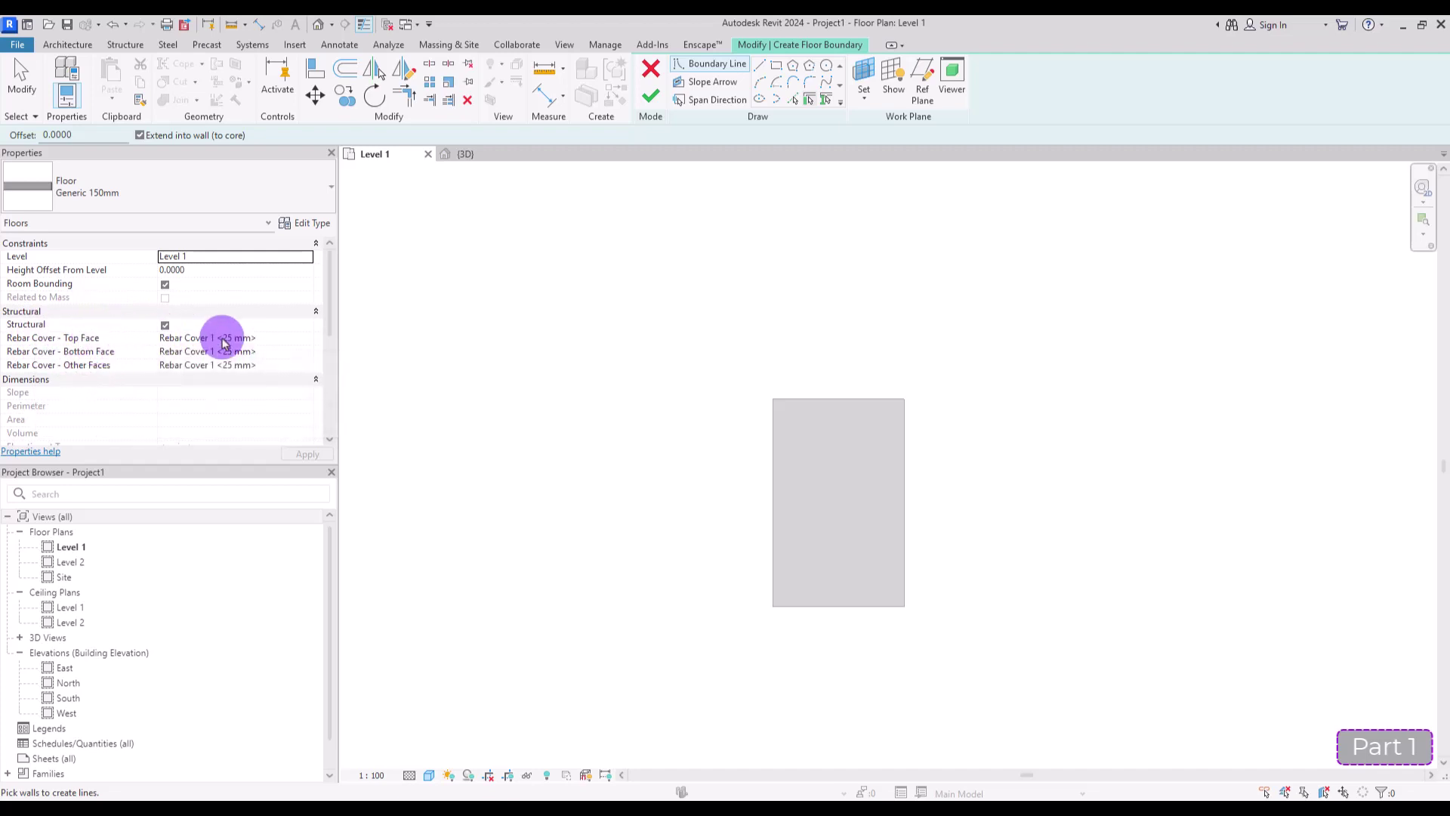
pyautogui.click(307, 223)
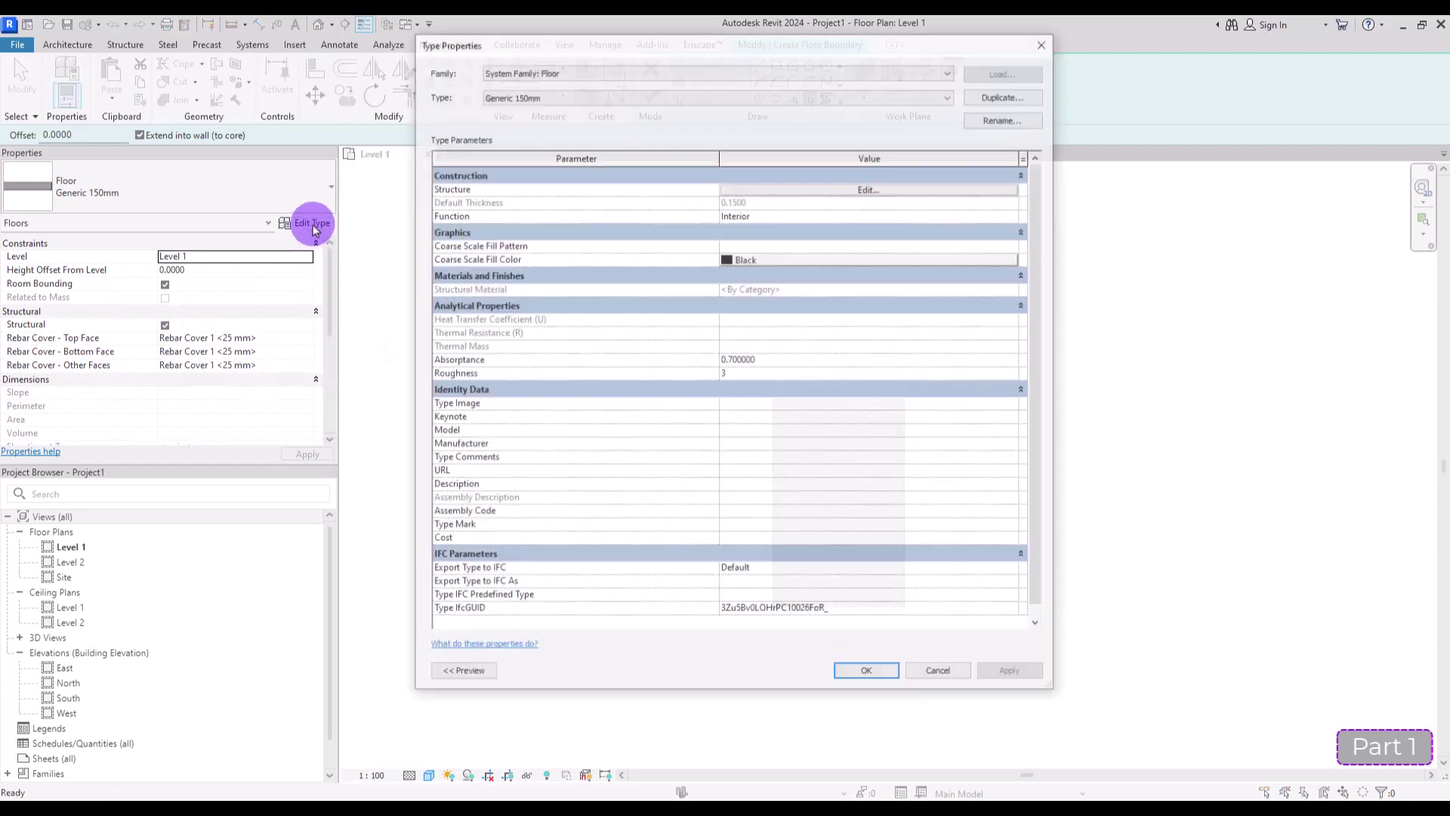
pyautogui.click(1045, 42)
pyautogui.click(242, 192)
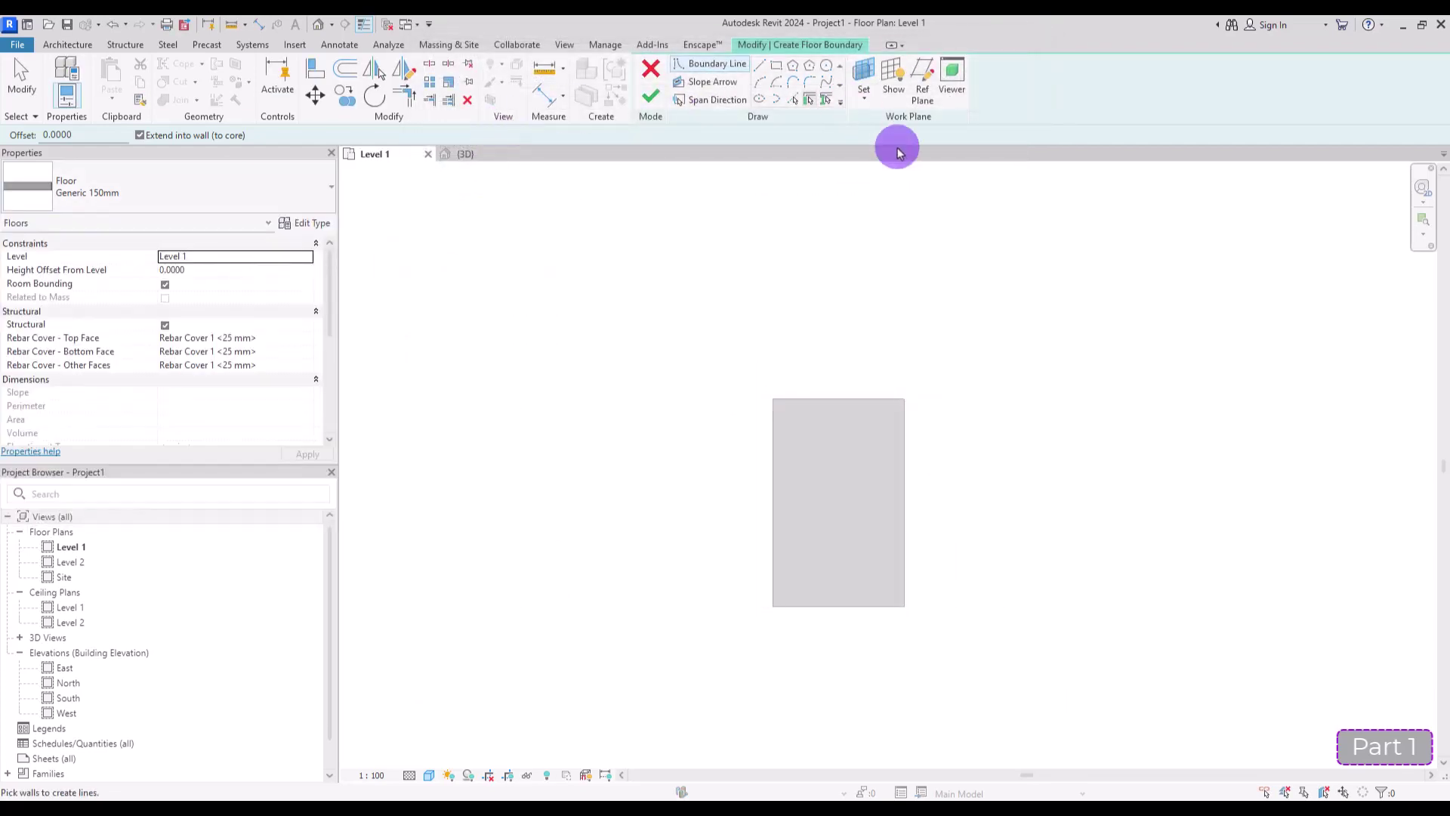
# - Sketch a rectangular structural floor boundary about 21 m by 29 m beside the first floor and finish it
pyautogui.scroll(-2, 463, 363)
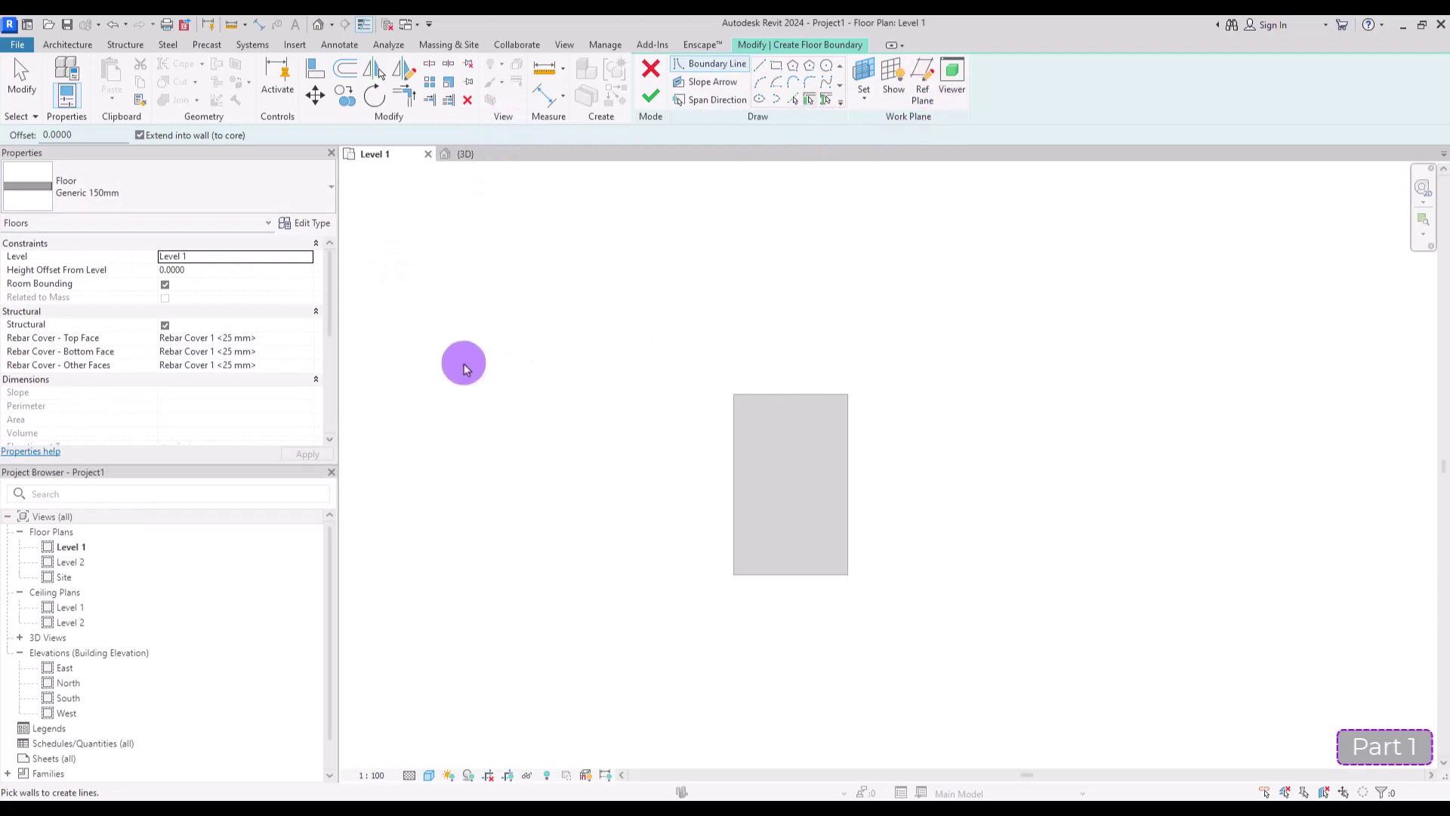
pyautogui.moveTo(1087, 313)
pyautogui.mouseDown(button='middle')
pyautogui.moveTo(1000, 385)
pyautogui.moveTo(934, 377)
pyautogui.mouseUp(button='middle')
pyautogui.click(776, 65)
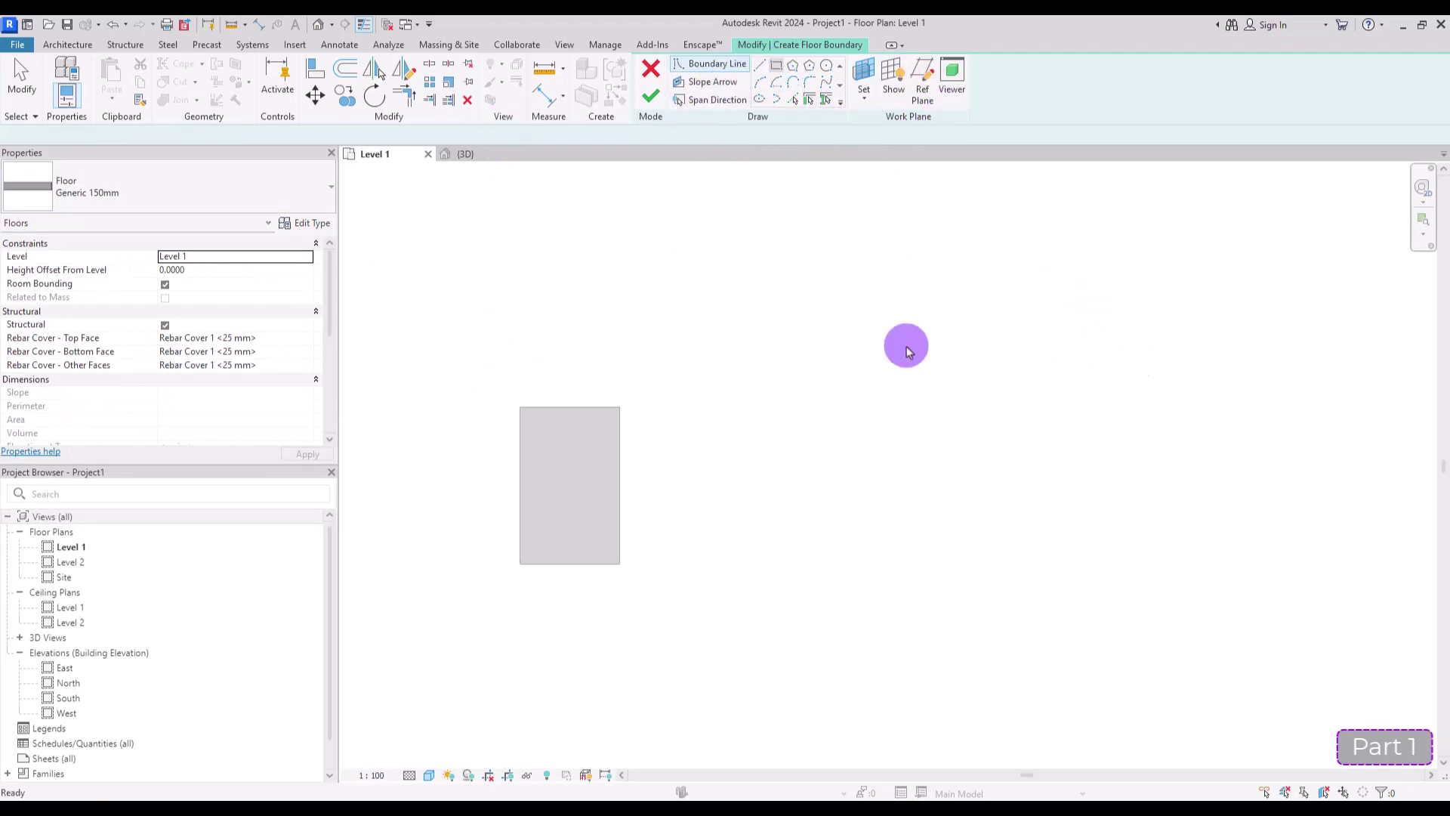
pyautogui.click(740, 398)
pyautogui.click(850, 550)
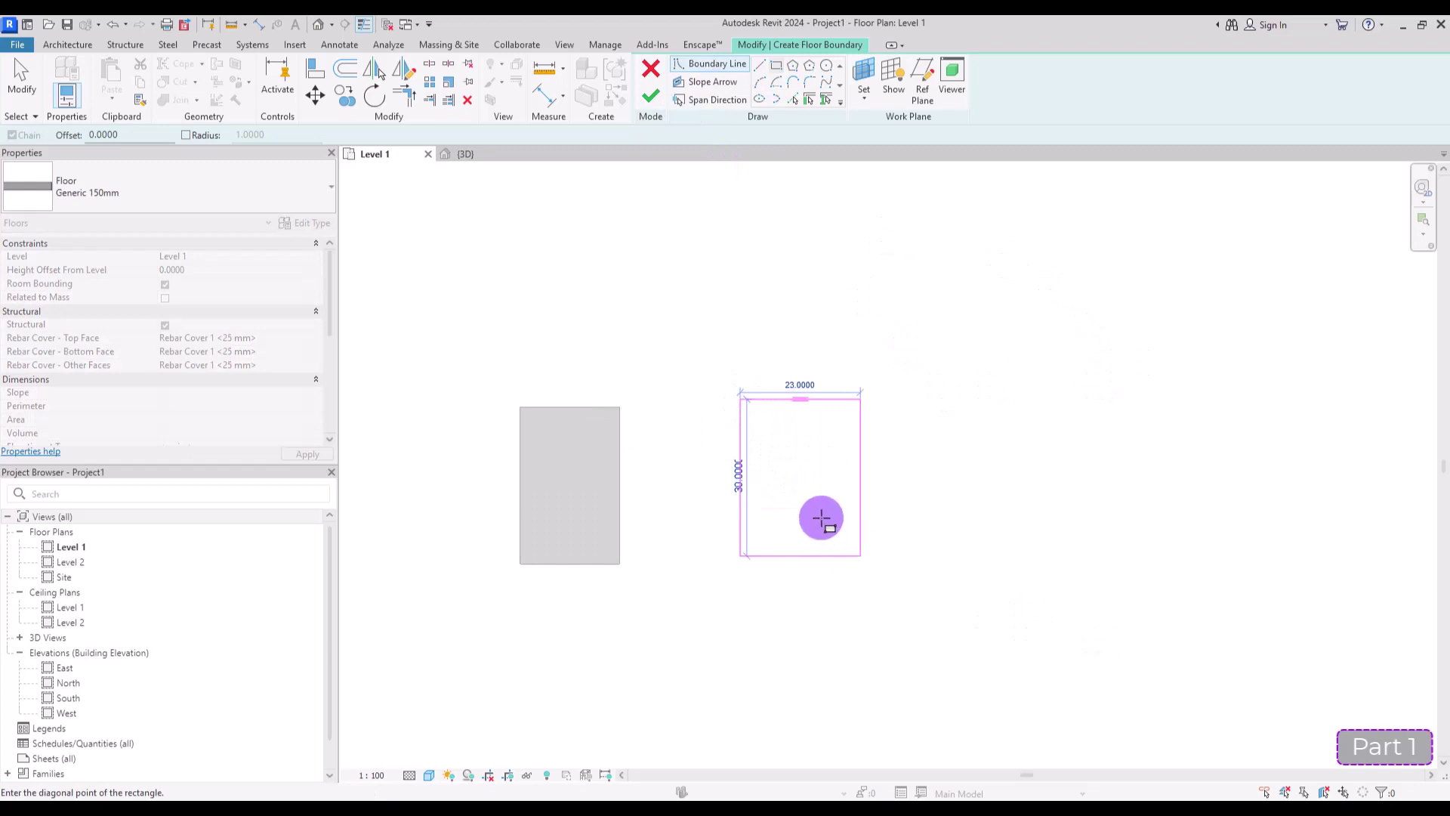
pyautogui.scroll(2, 823, 508)
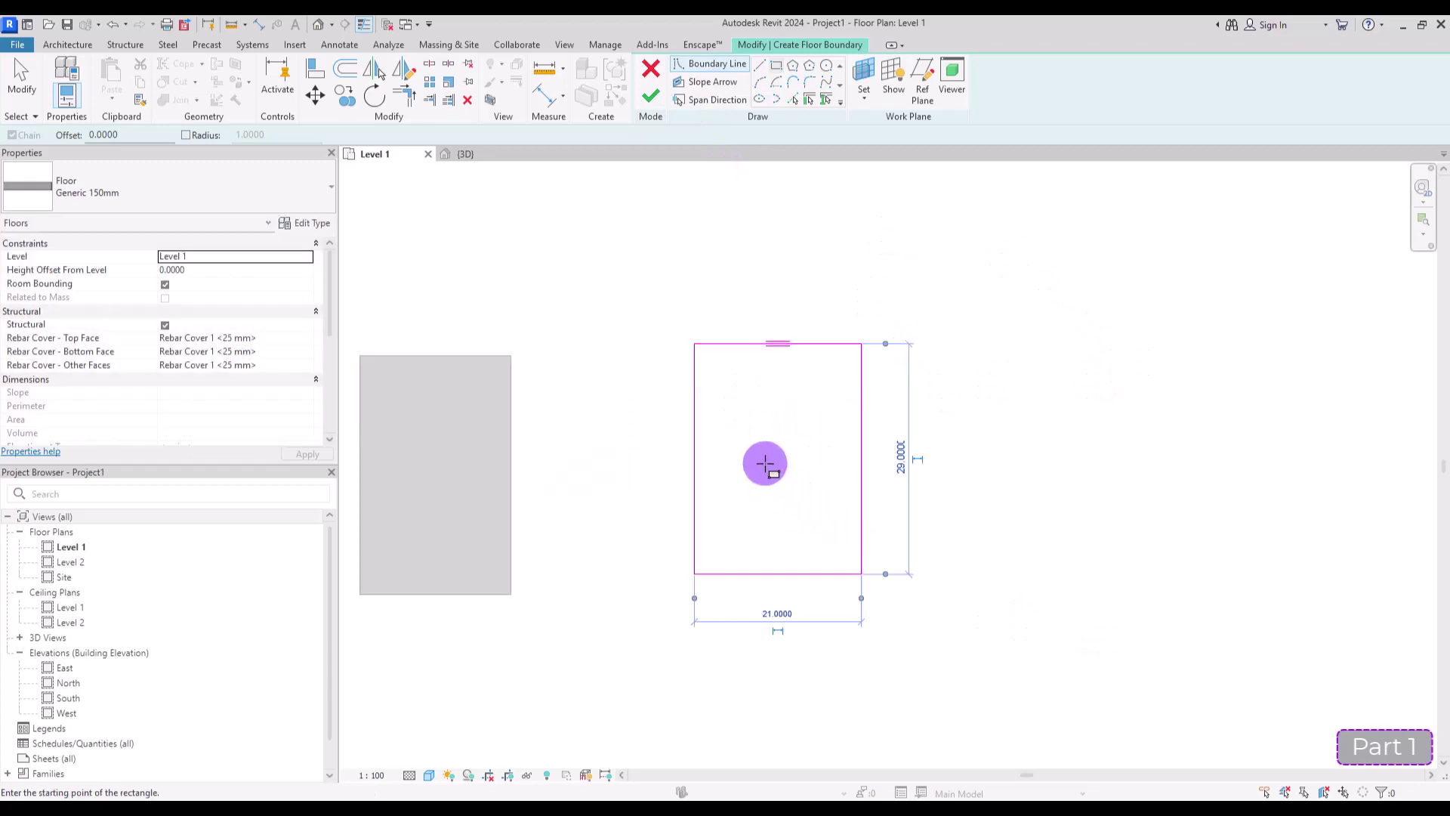
pyautogui.click(651, 96)
pyautogui.click(699, 301)
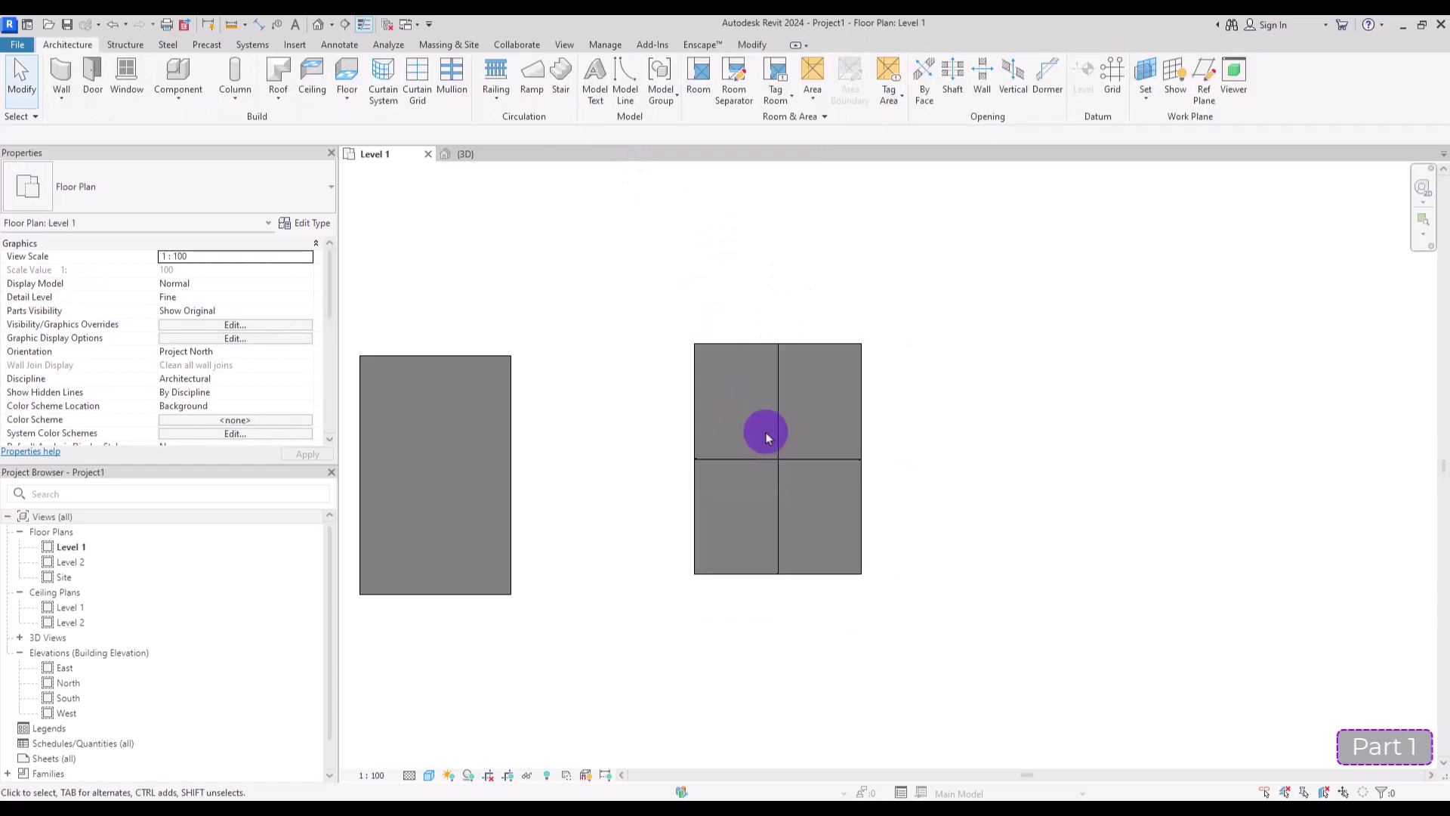
# - Set the Level 1 plan's view scale to 1:500 to enlarge the structural floor's span direction symbol
pyautogui.scroll(3, 765, 428)
pyautogui.scroll(1, 767, 426)
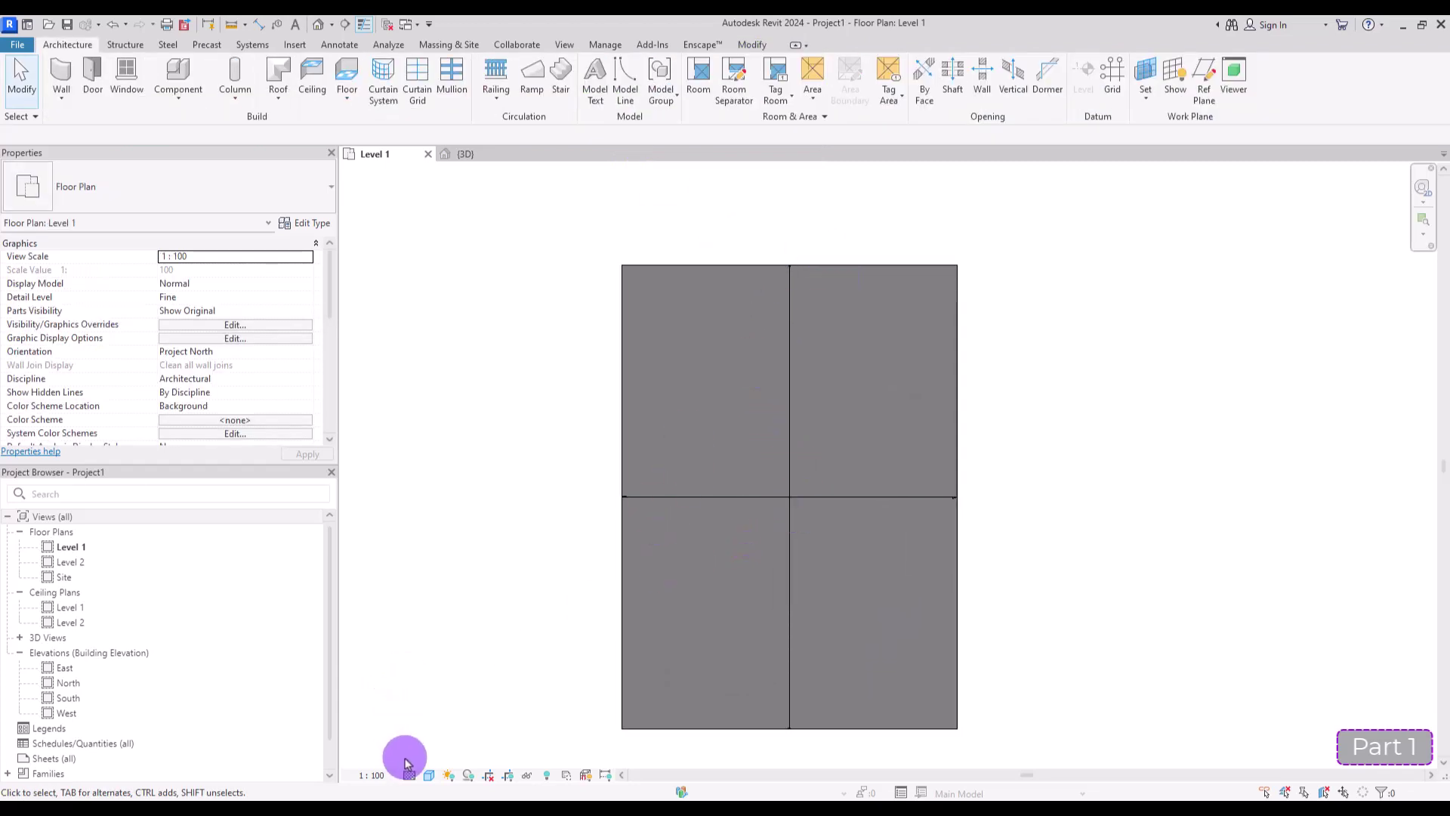
pyautogui.click(382, 776)
pyautogui.click(411, 688)
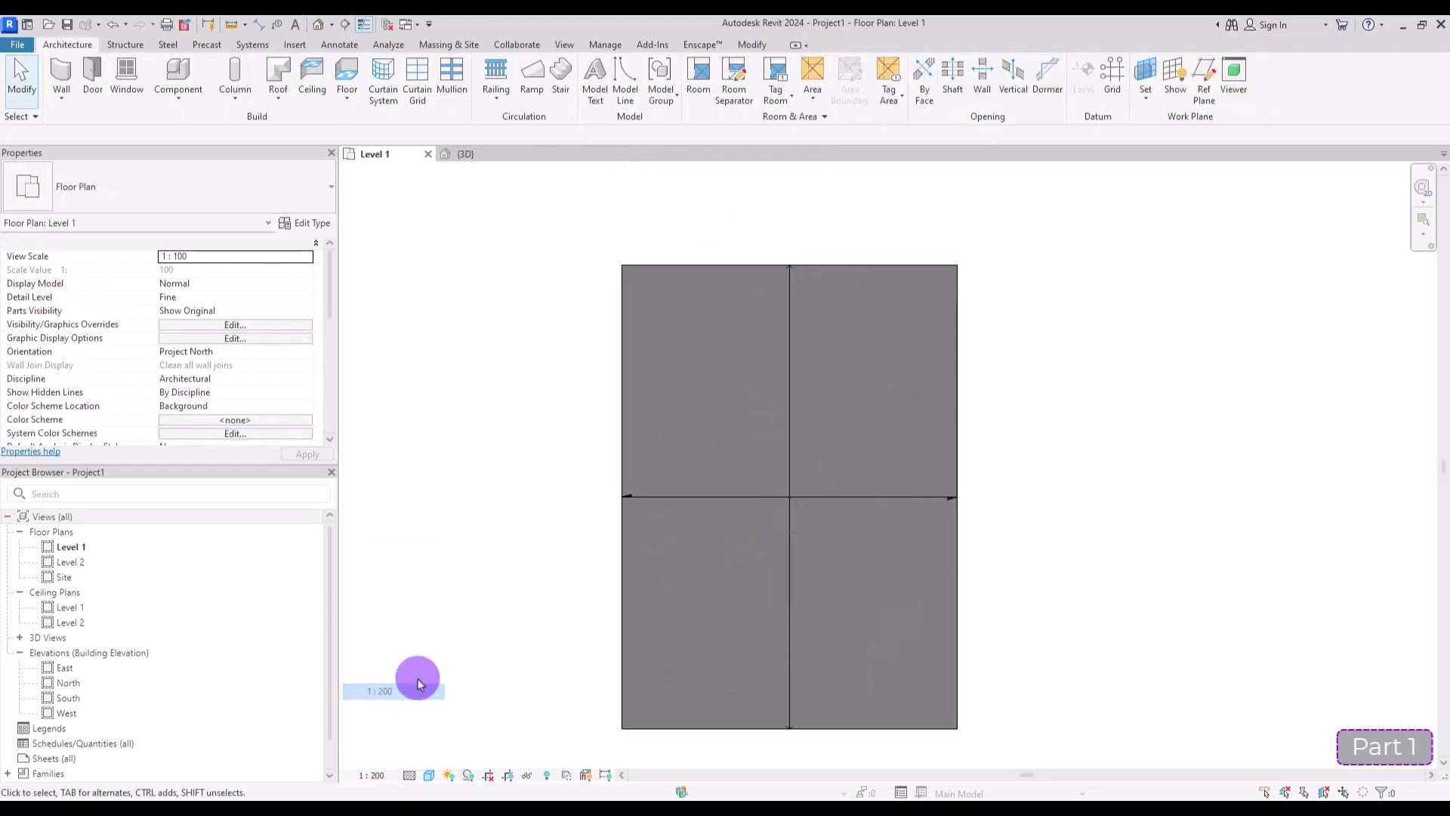
pyautogui.click(369, 776)
pyautogui.click(384, 704)
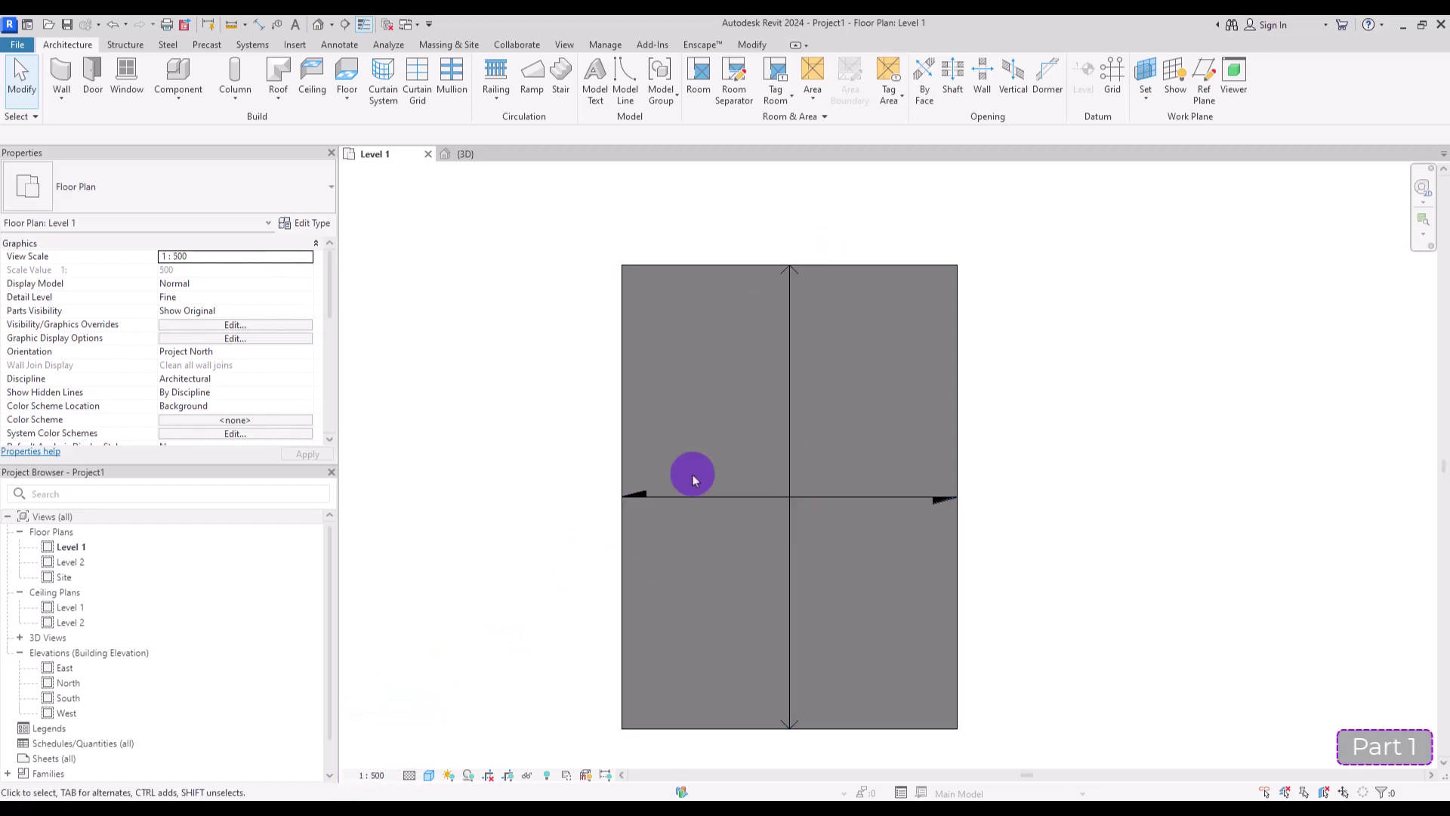
# - Change the structural floor's span direction symbol to the Two Way Slab type
pyautogui.click(807, 503)
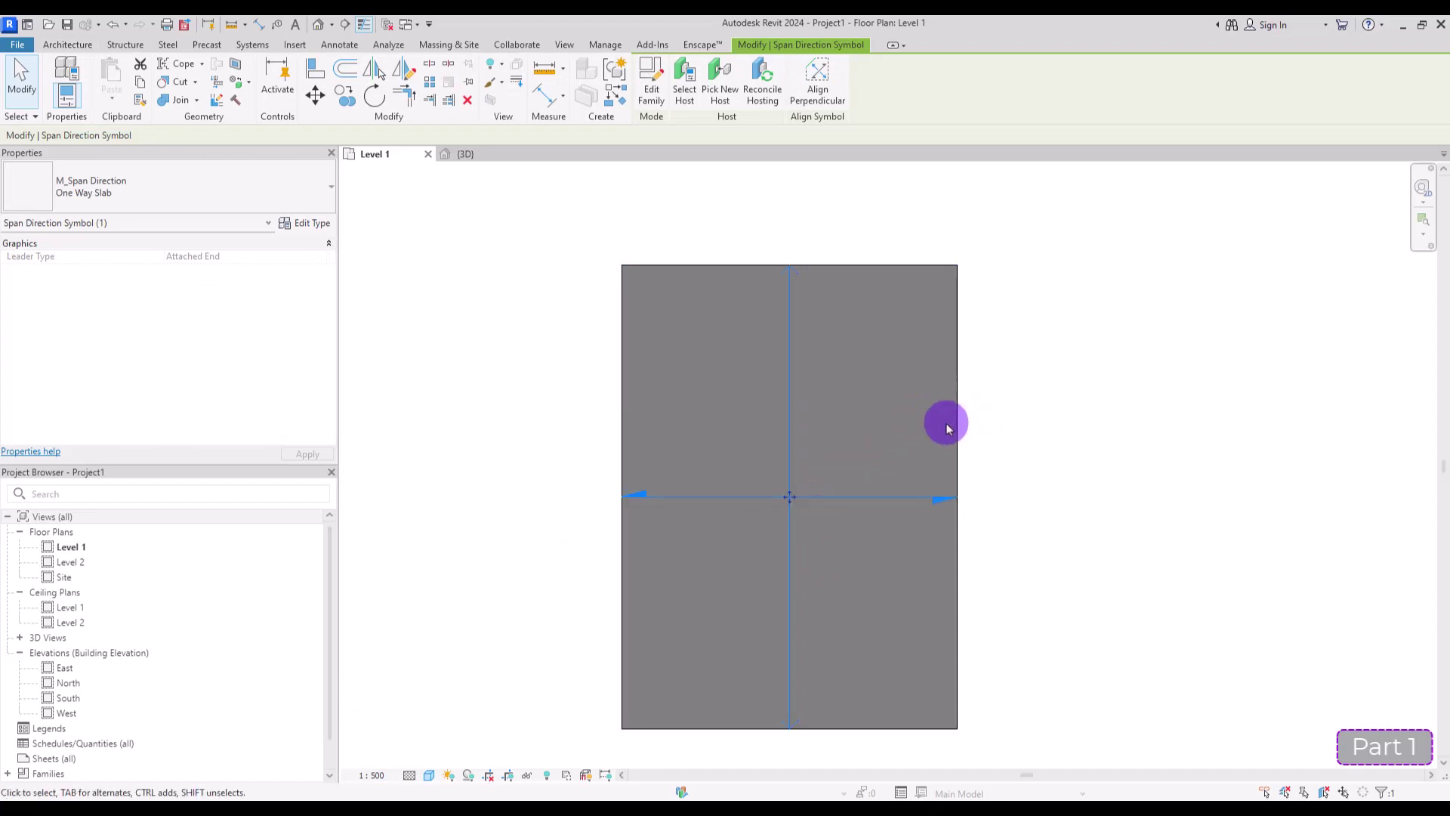
pyautogui.click(103, 194)
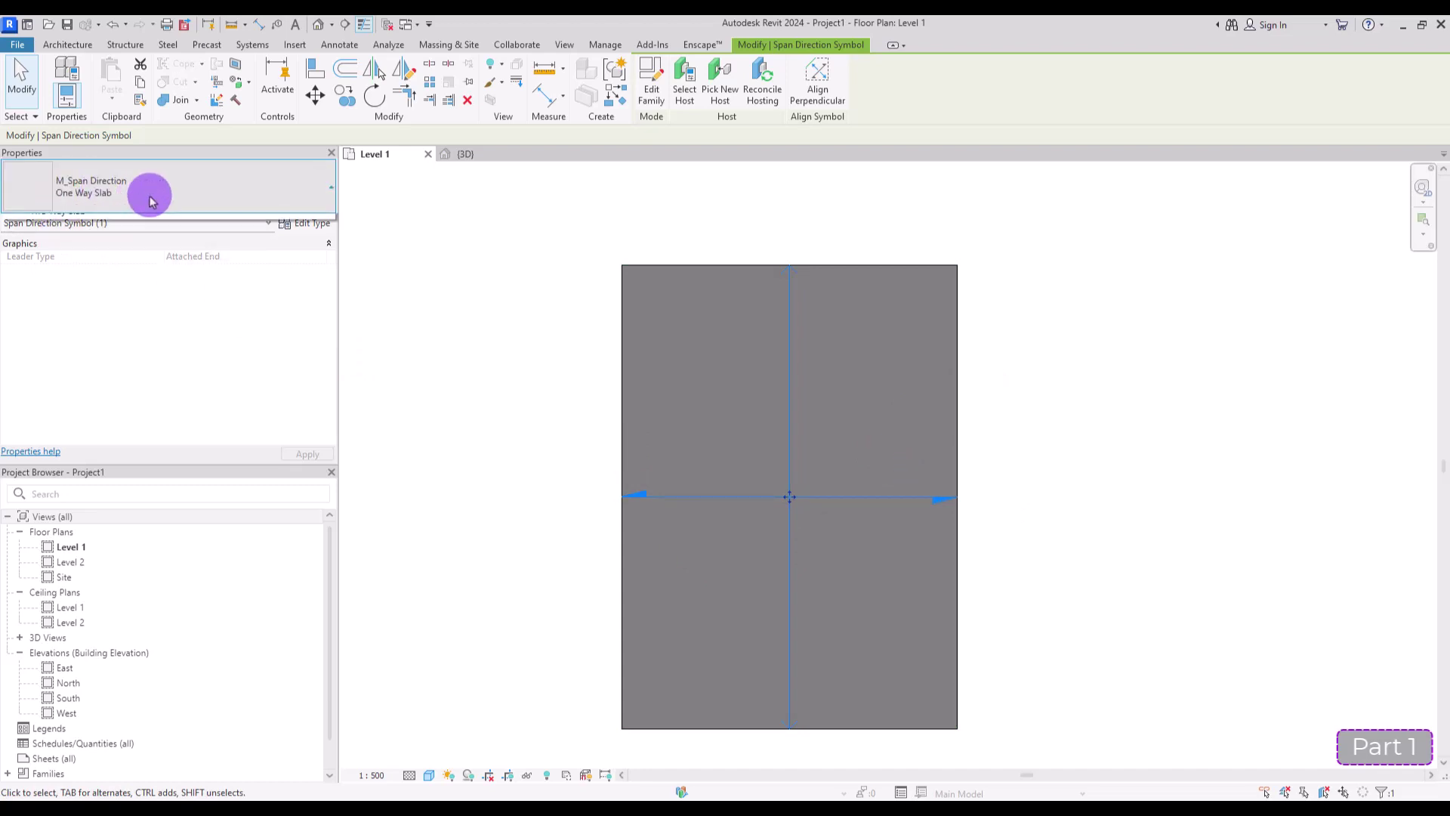
pyautogui.click(39, 295)
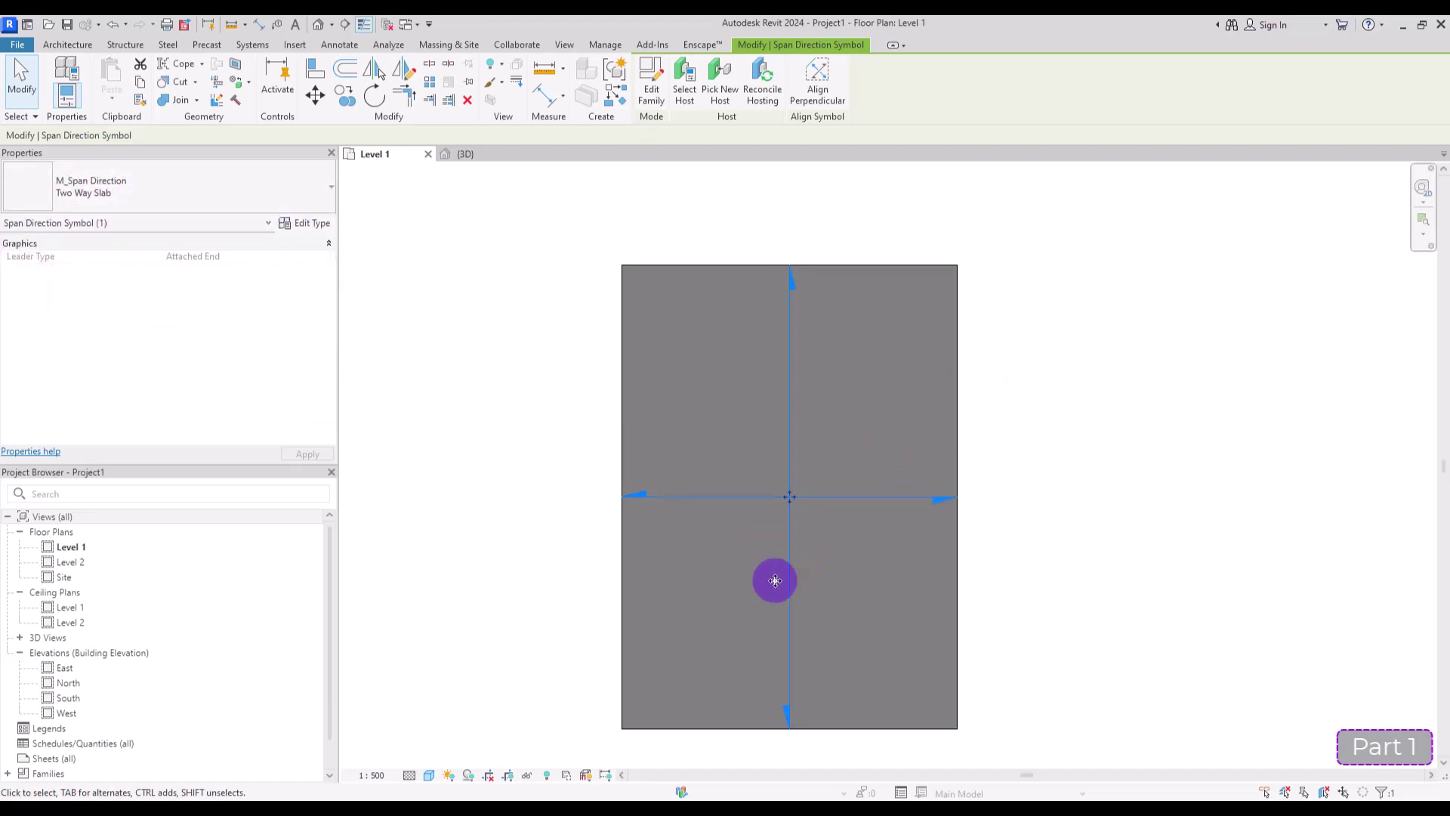
pyautogui.click(737, 578)
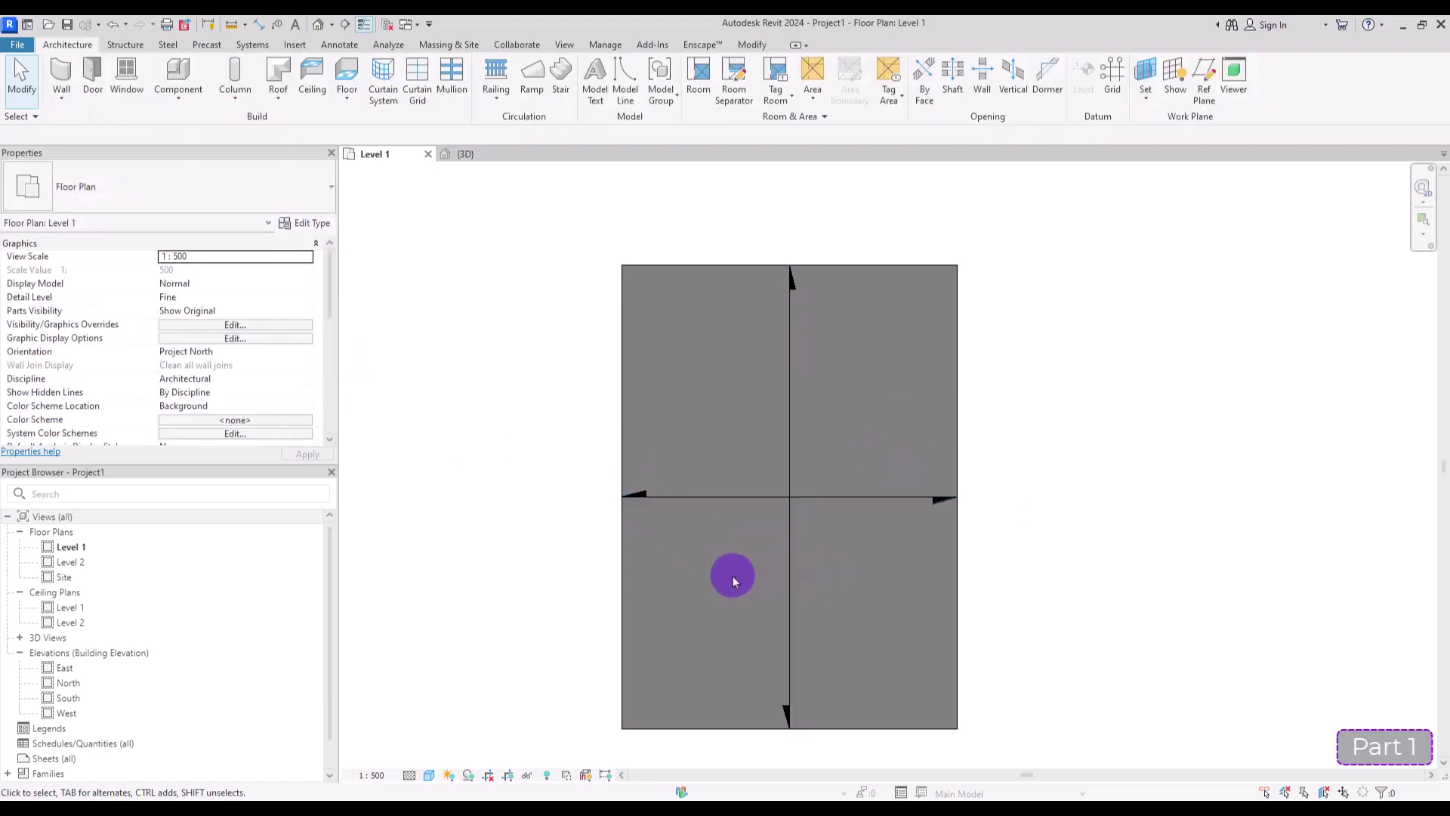
# - Delete the span direction symbol and place a new One Way Slab span direction symbol on the structural floor
pyautogui.click(834, 496)
pyautogui.press('Delete')
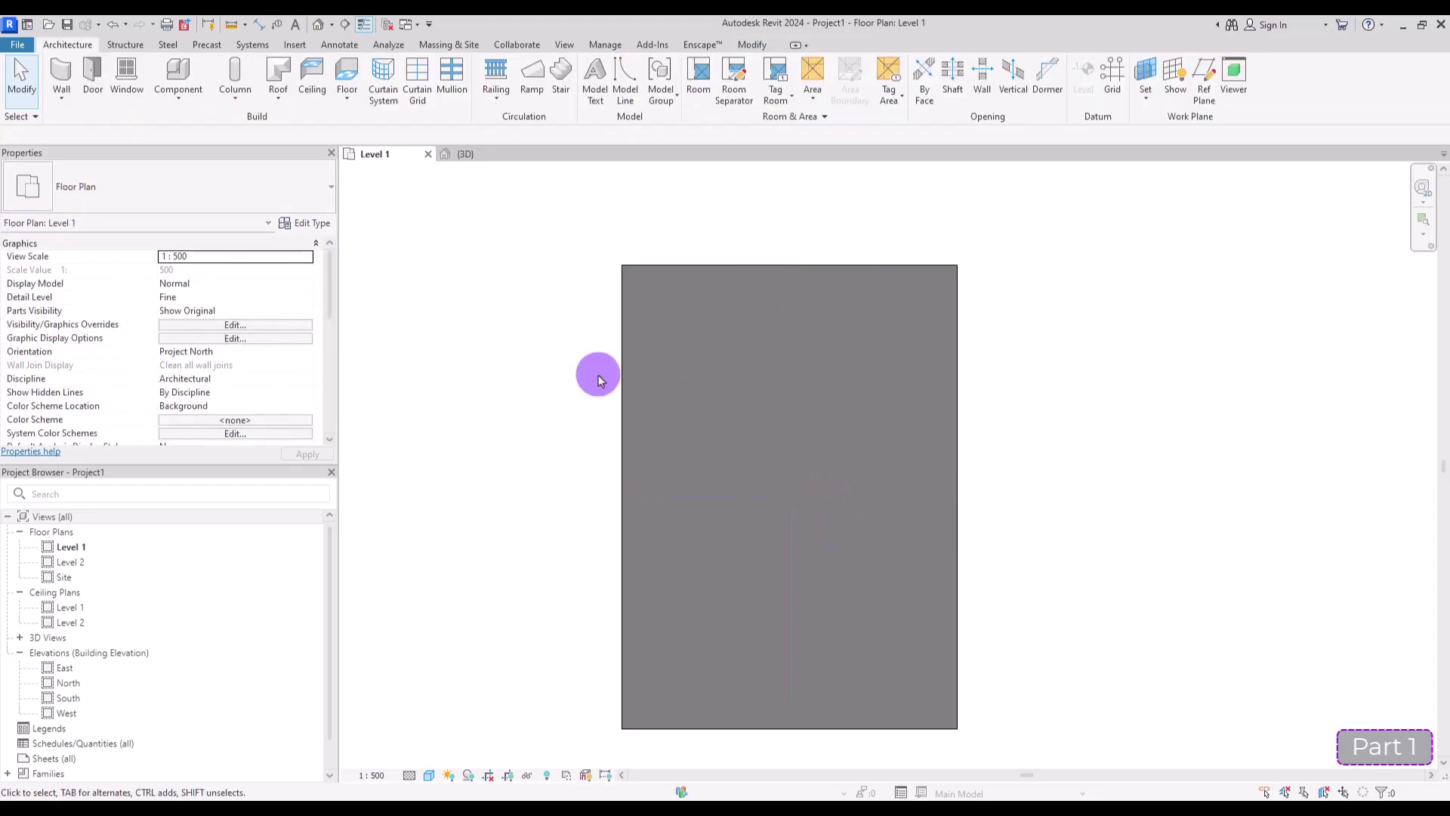
pyautogui.click(339, 44)
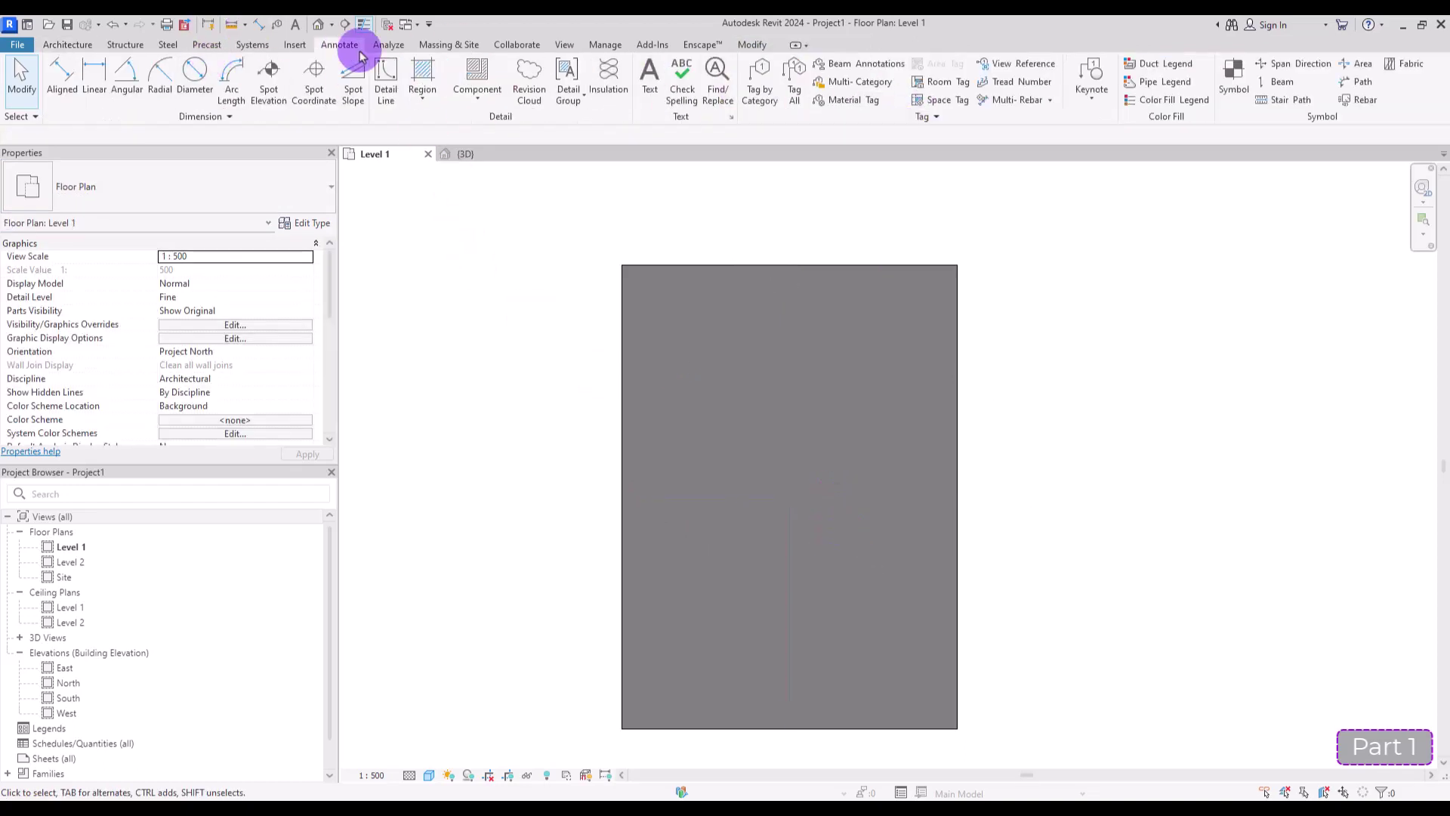
pyautogui.click(1307, 65)
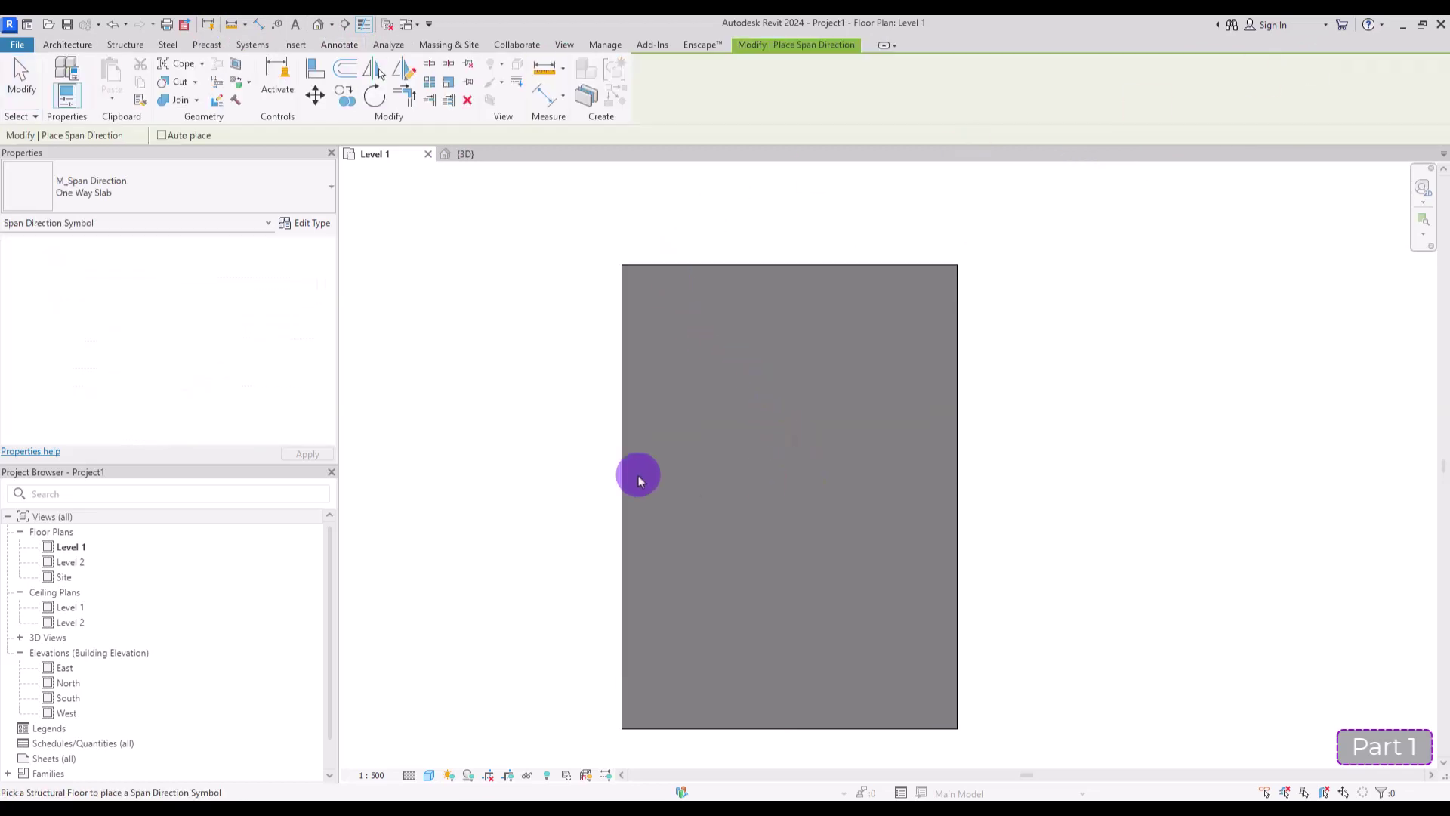
pyautogui.click(615, 486)
pyautogui.click(777, 521)
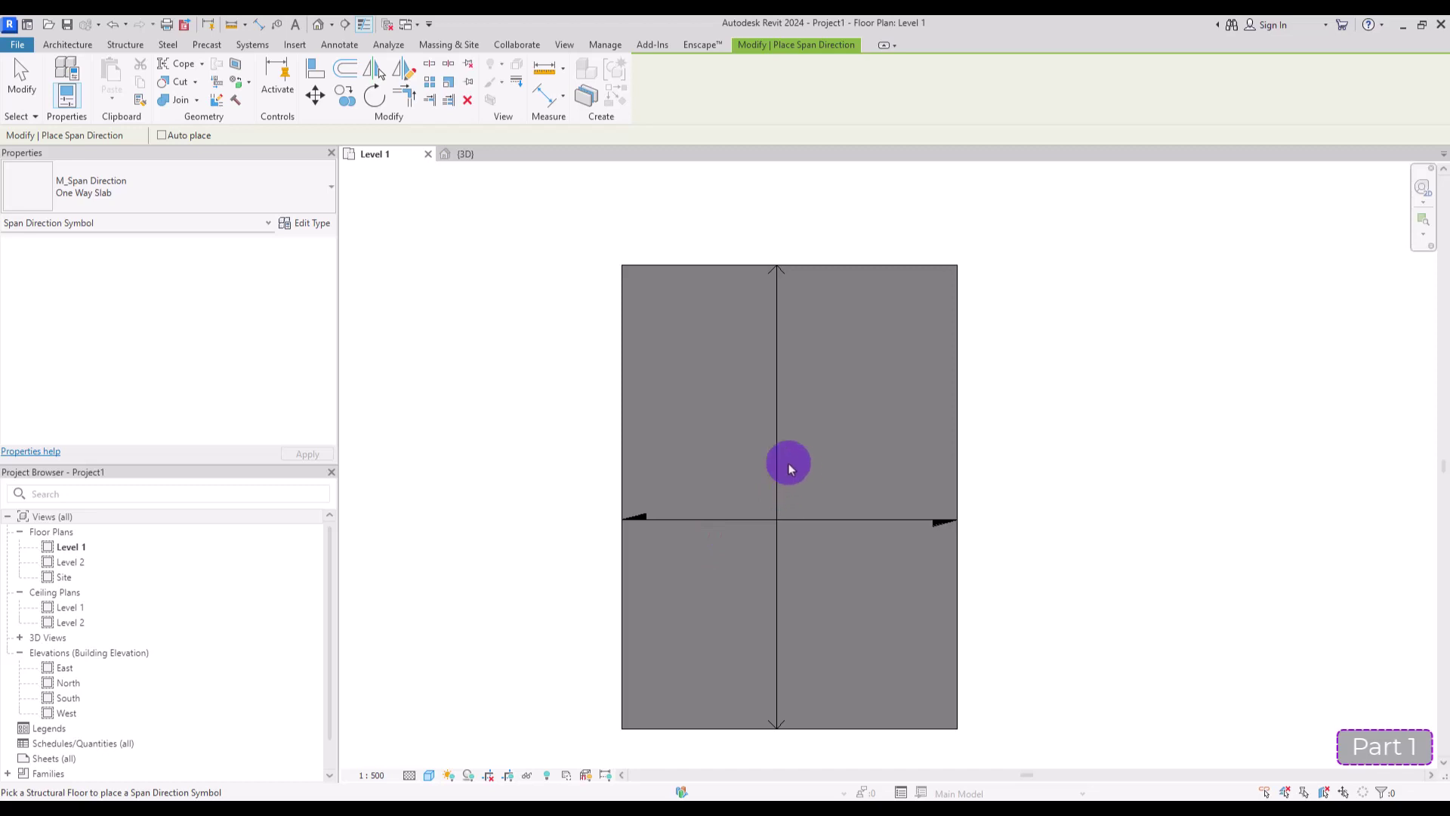
pyautogui.press('Escape')
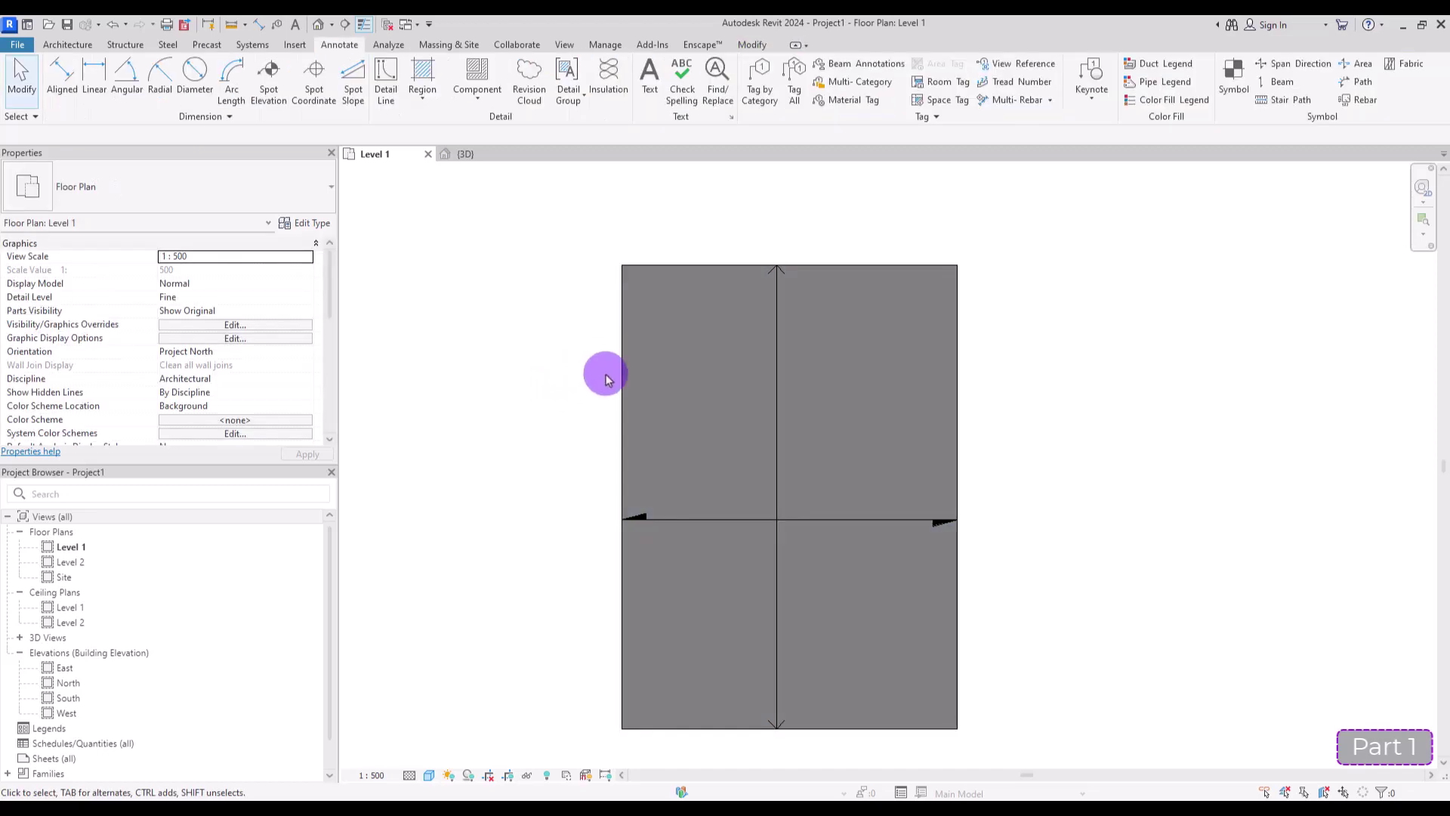
# - Edit the structural floor's boundary sketch to set its span direction along a long vertical edge, and finish the sketch
pyautogui.click(622, 375)
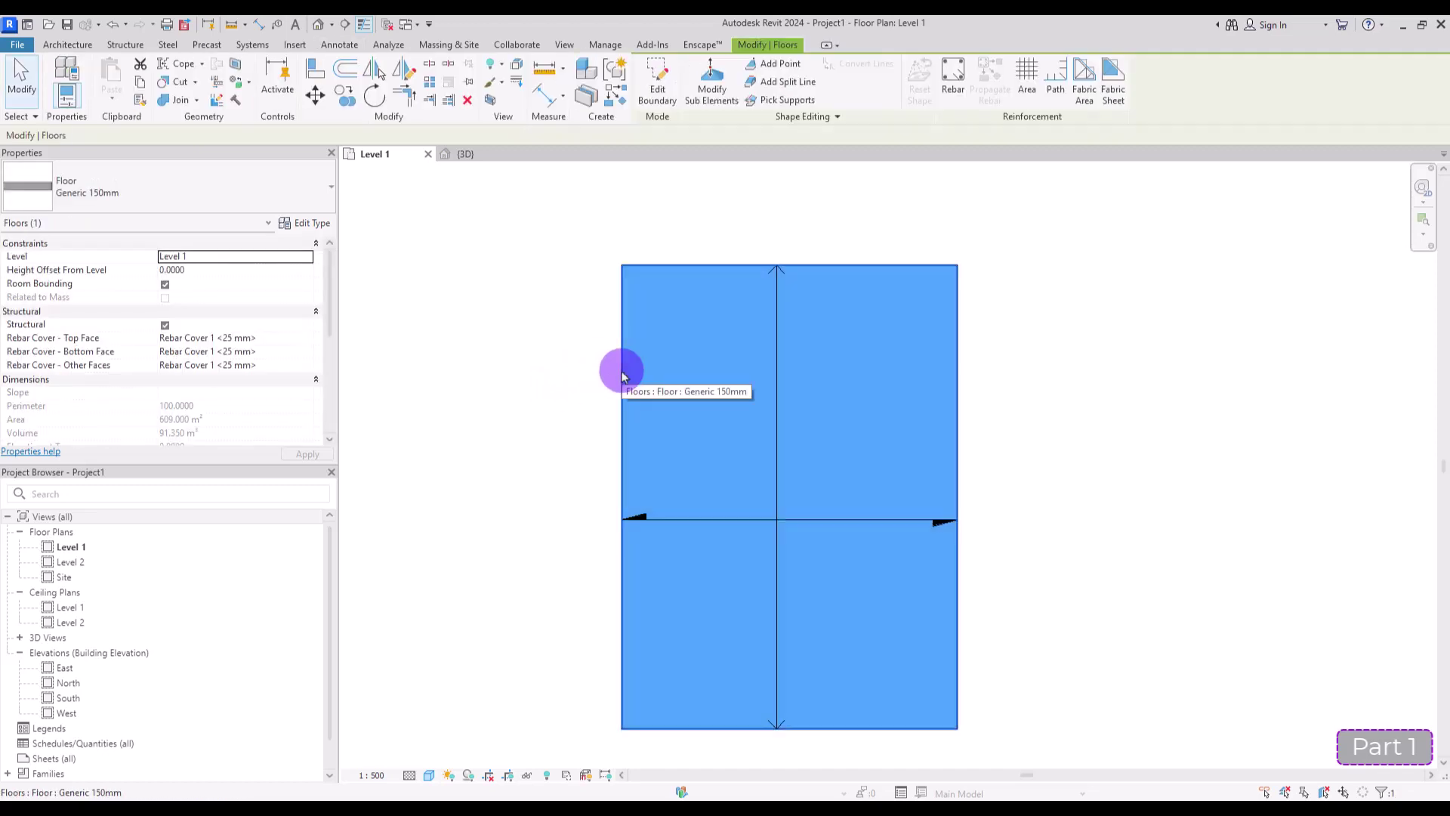
pyautogui.click(678, 66)
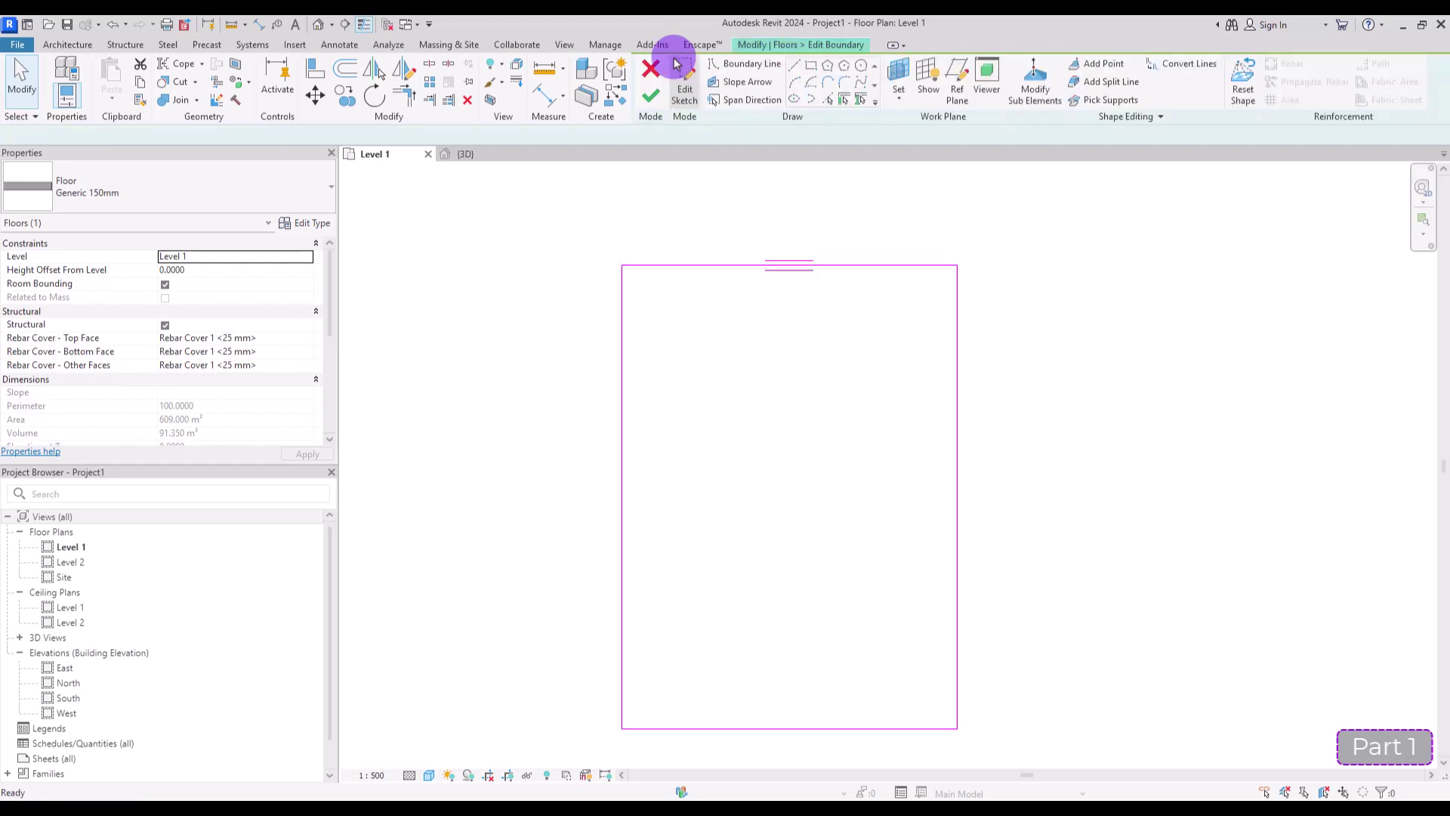
pyautogui.click(712, 103)
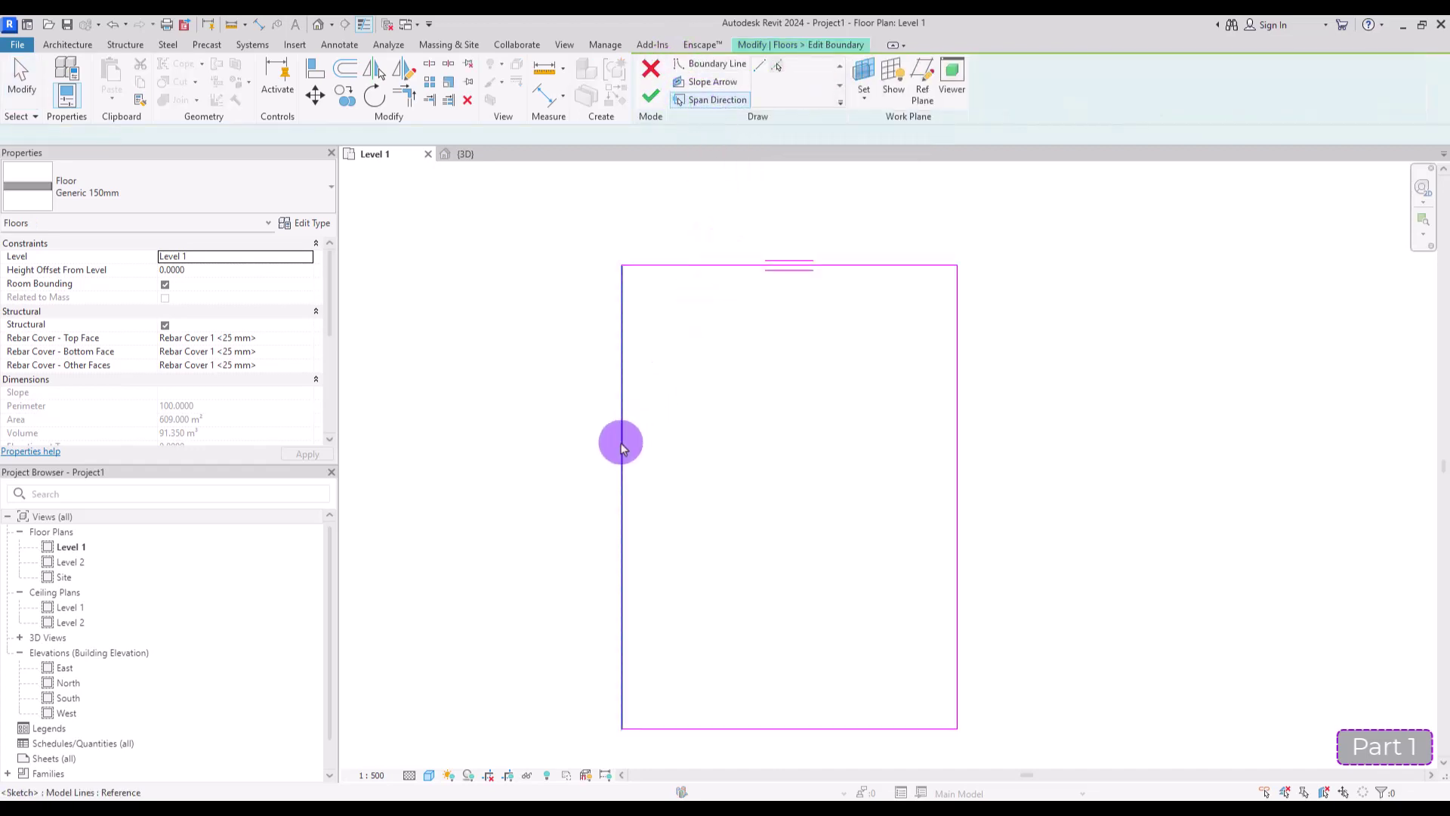
pyautogui.click(958, 568)
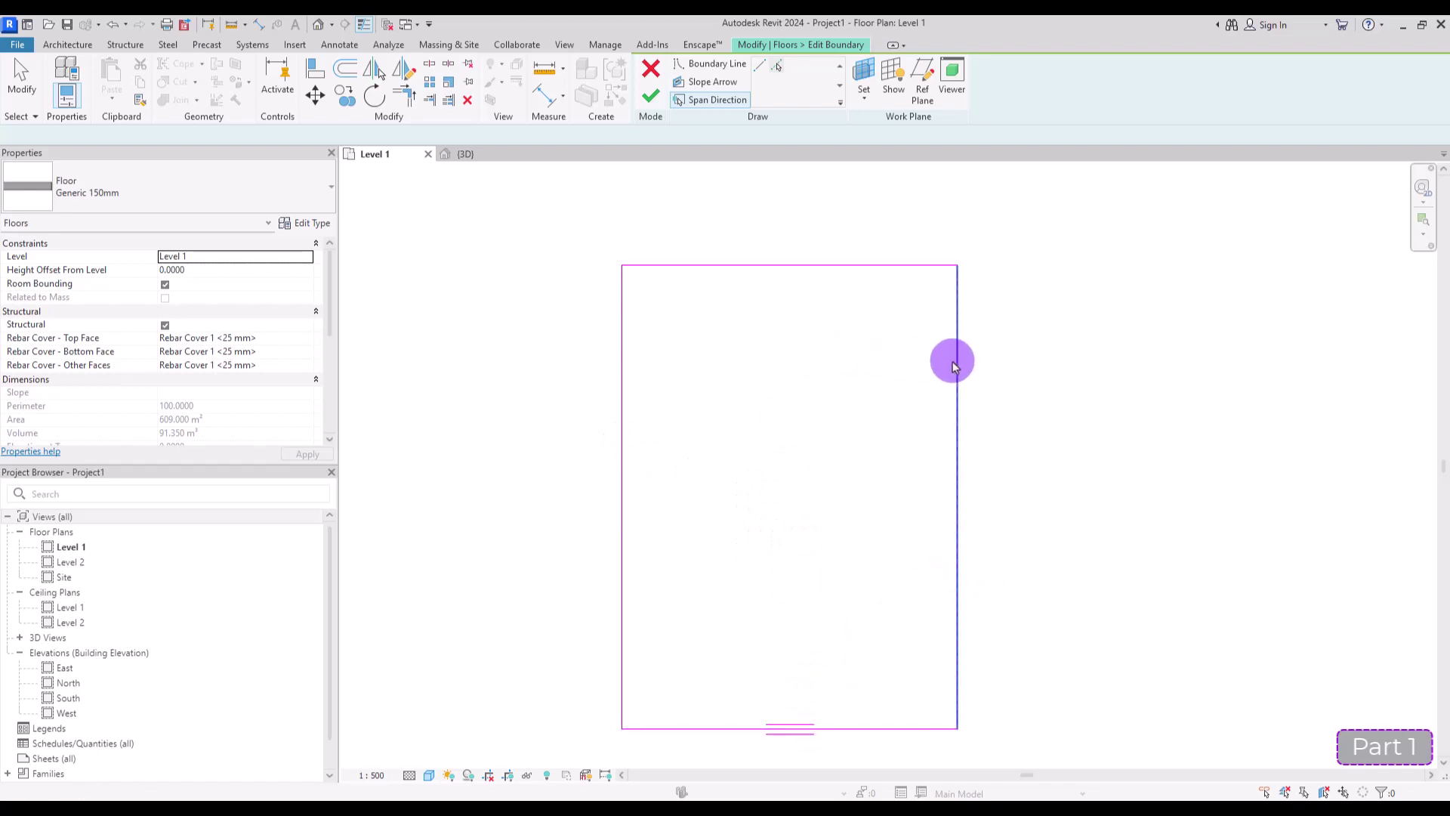
pyautogui.click(651, 102)
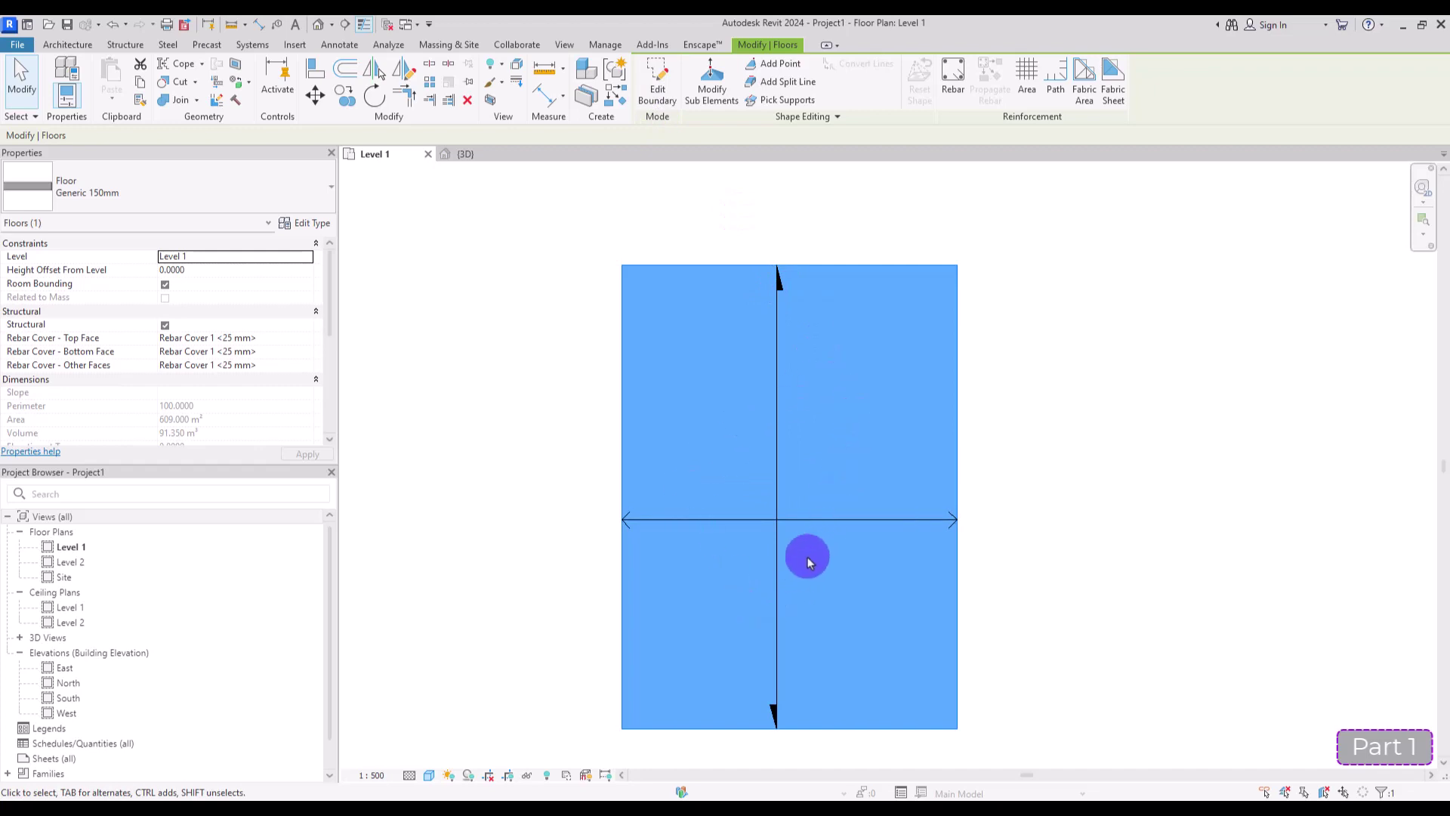
pyautogui.click(527, 324)
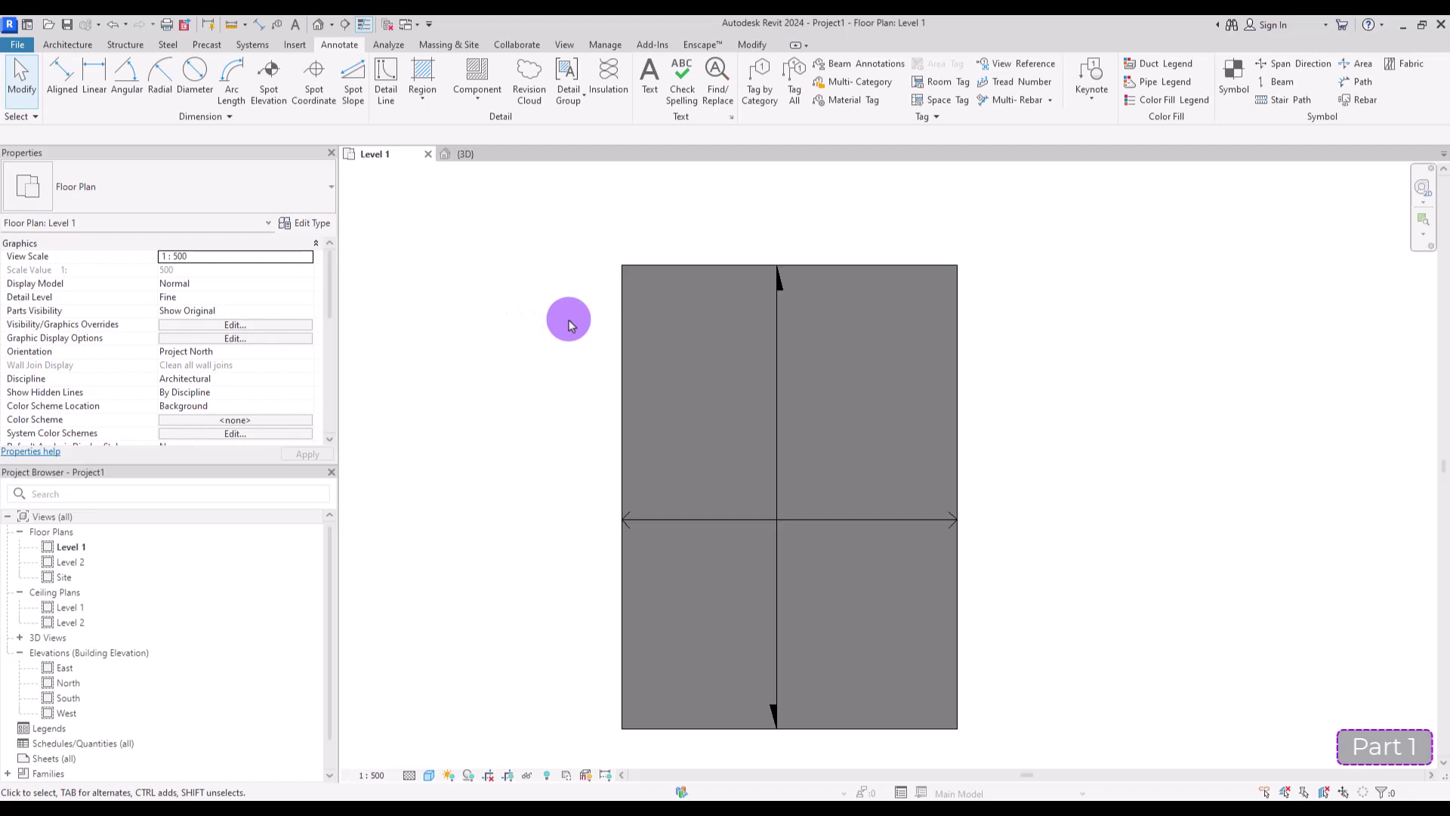
# - Review the structural floor's reinforcement tools, and compare them by toggling the architectural floor's Structural property on and back off
pyautogui.click(620, 333)
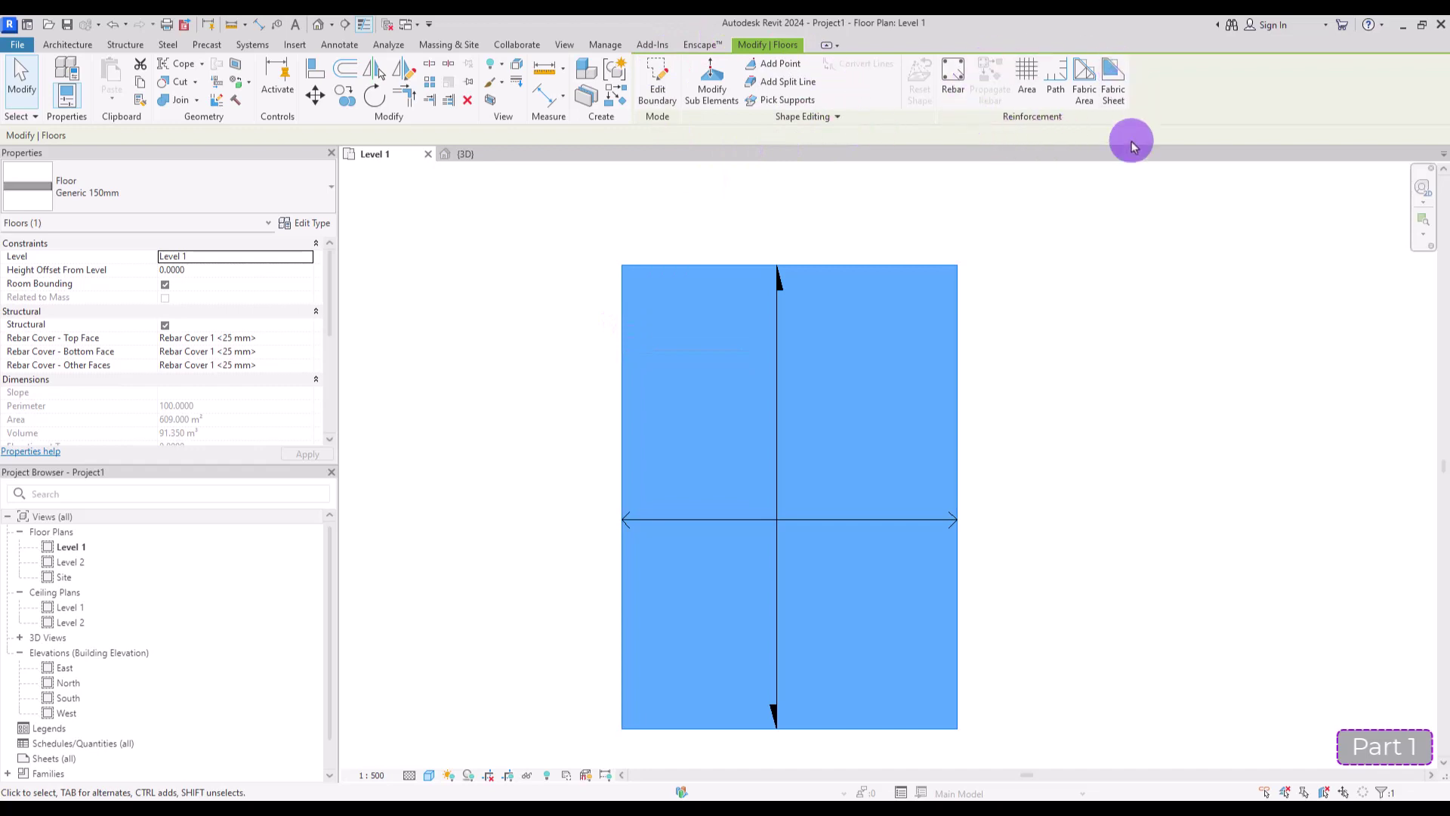
pyautogui.scroll(-2, 1184, 211)
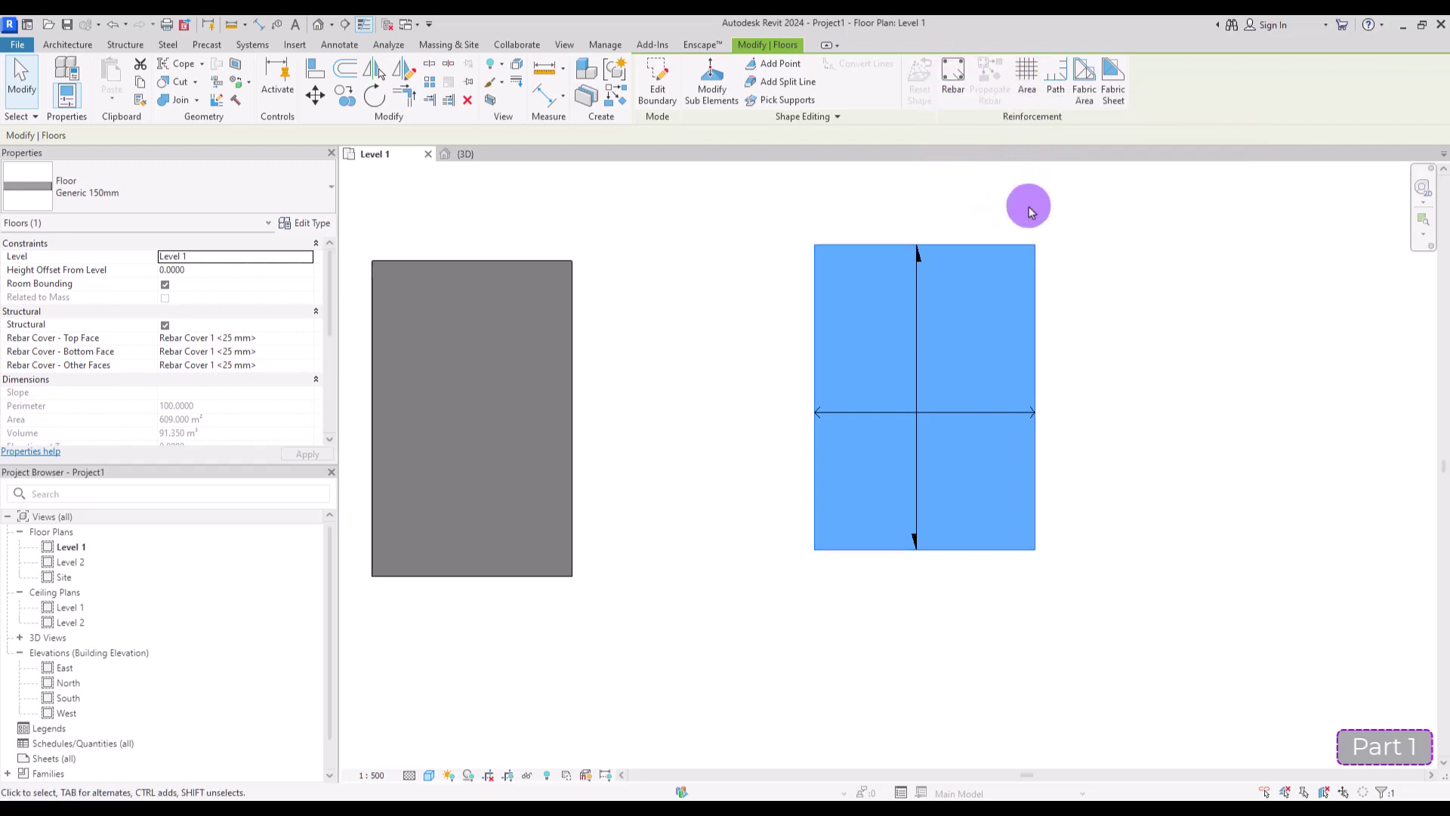
pyautogui.click(851, 235)
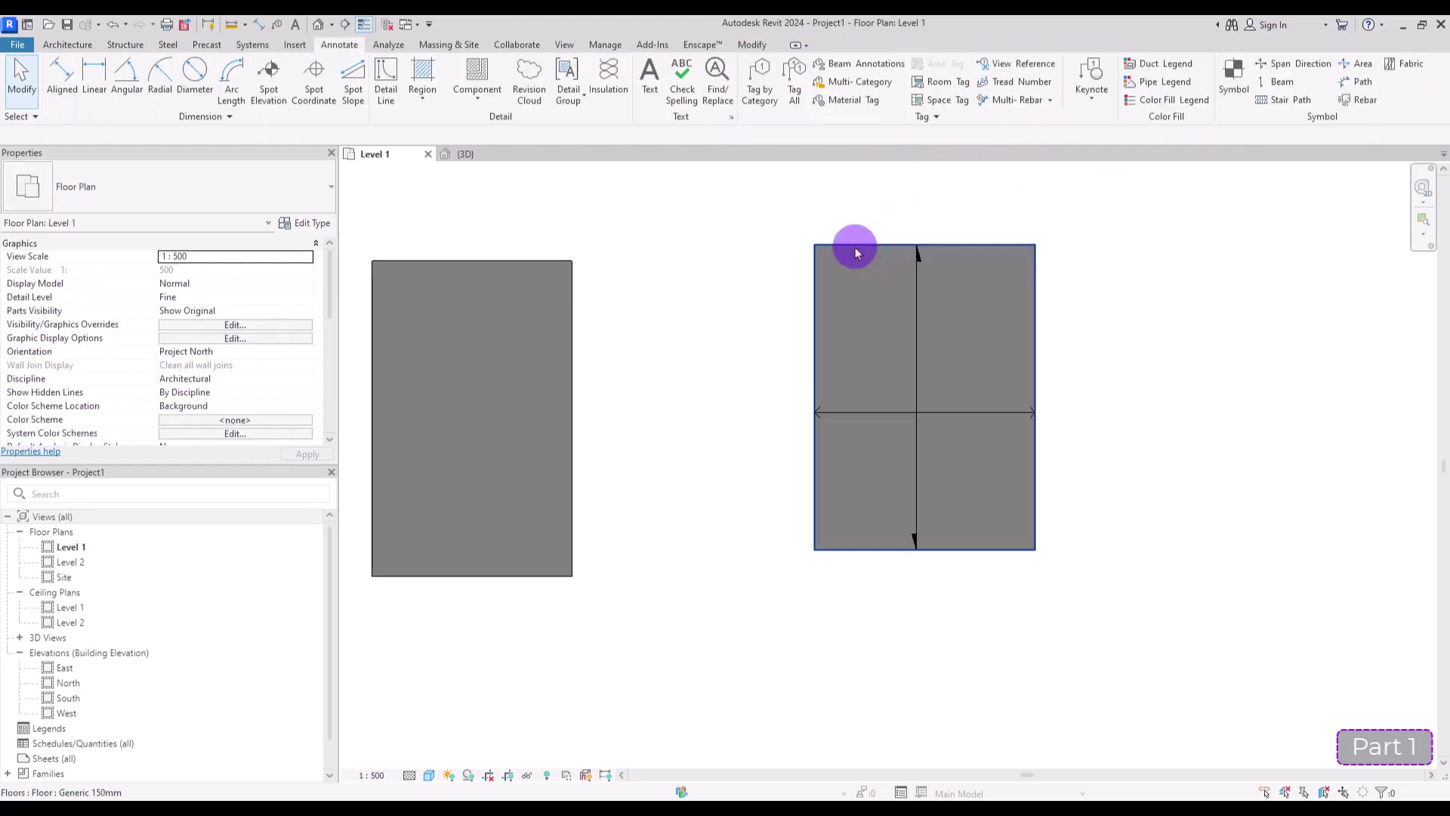
pyautogui.click(851, 244)
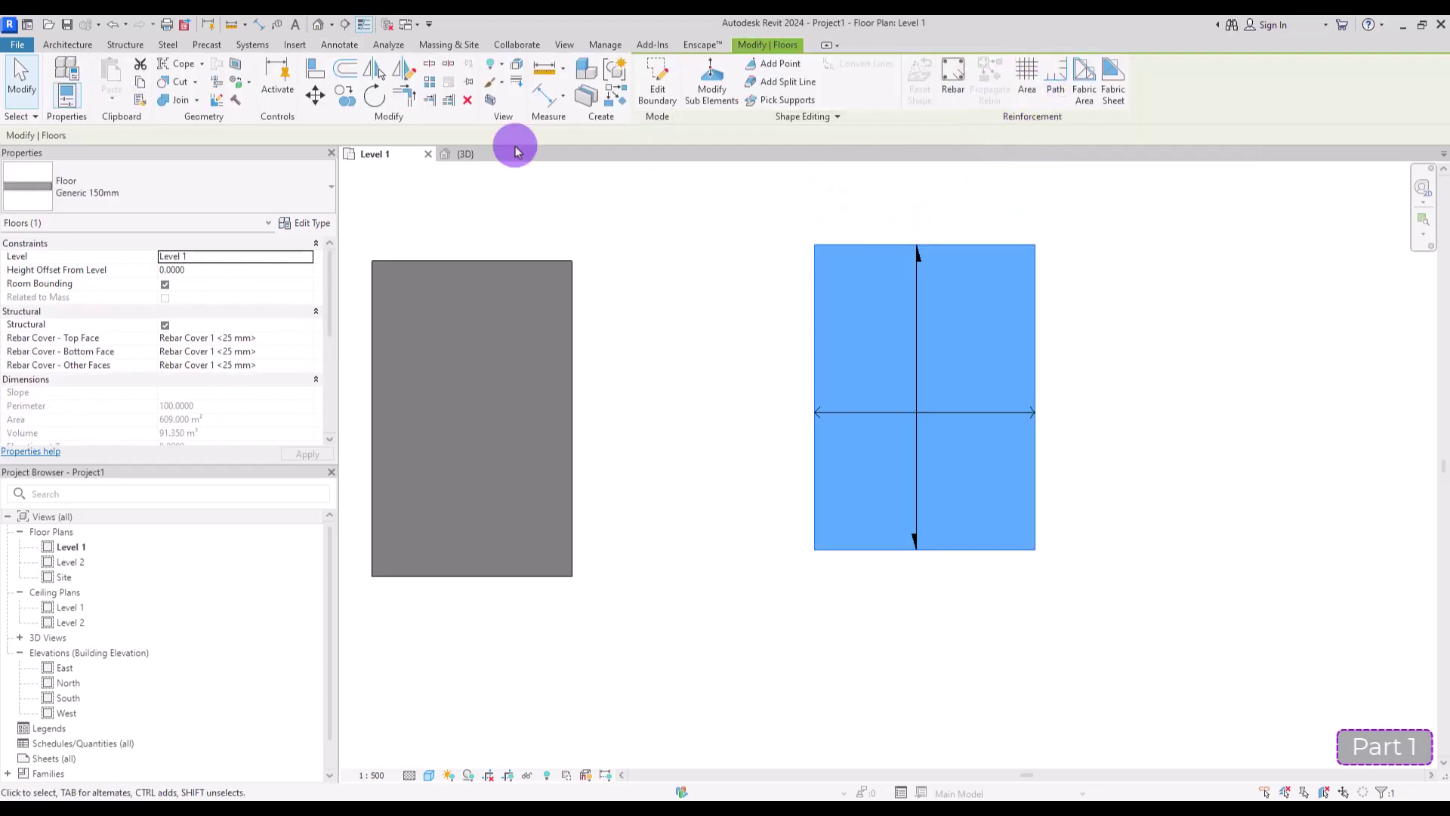
pyautogui.click(446, 260)
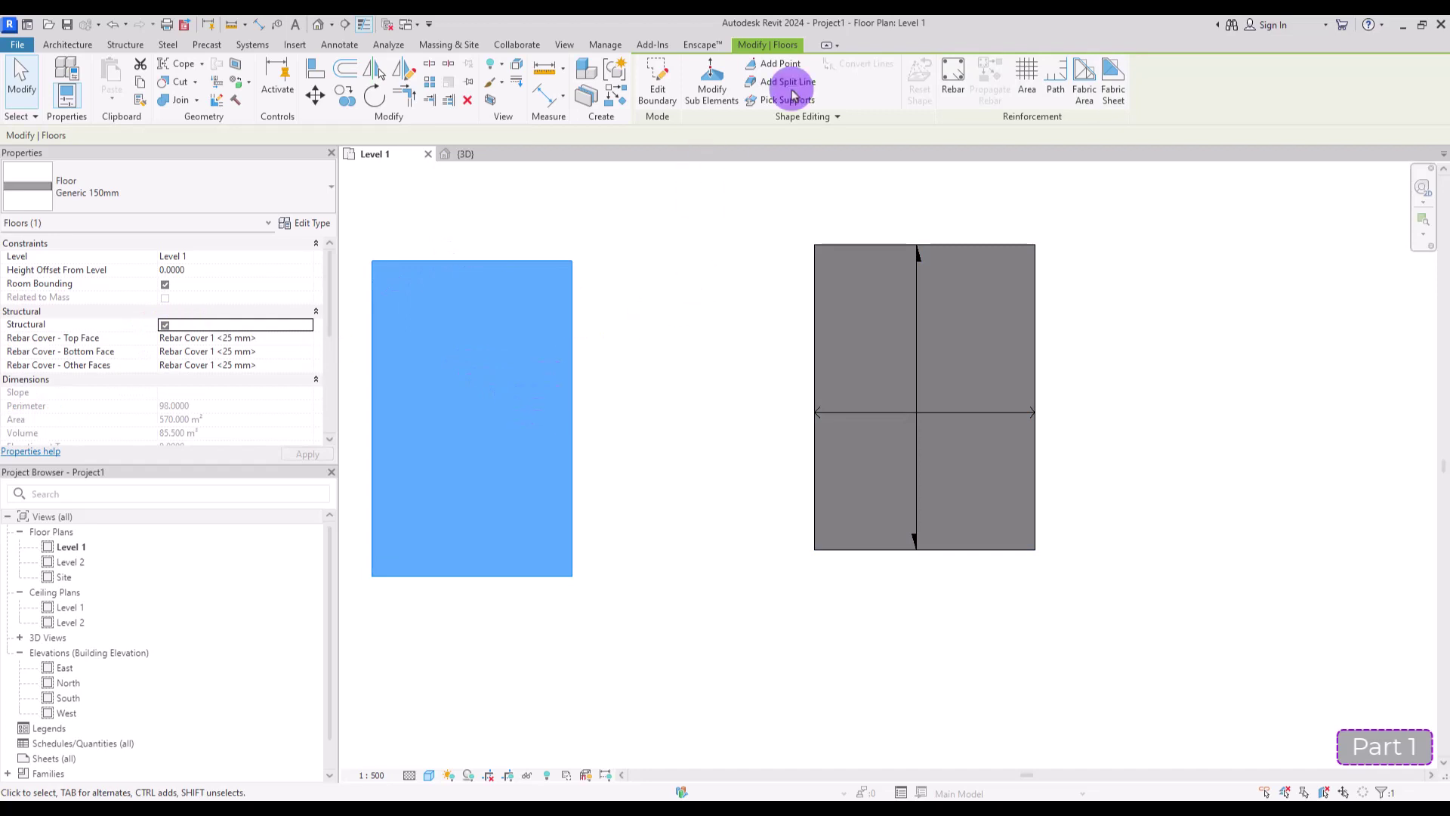
pyautogui.click(450, 224)
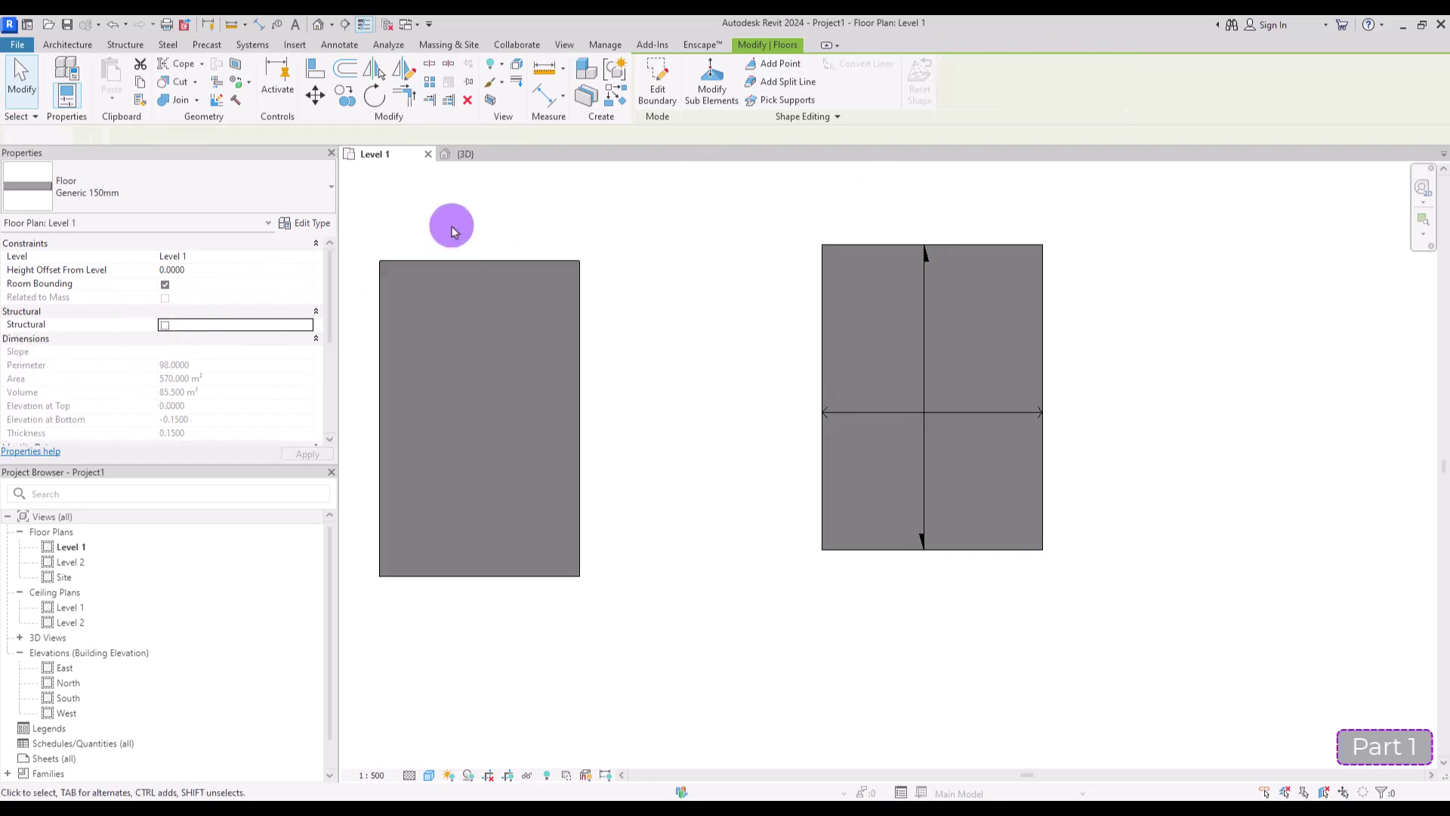
# - Open the 3D view and select each floor in turn to compare their properties
pyautogui.click(486, 155)
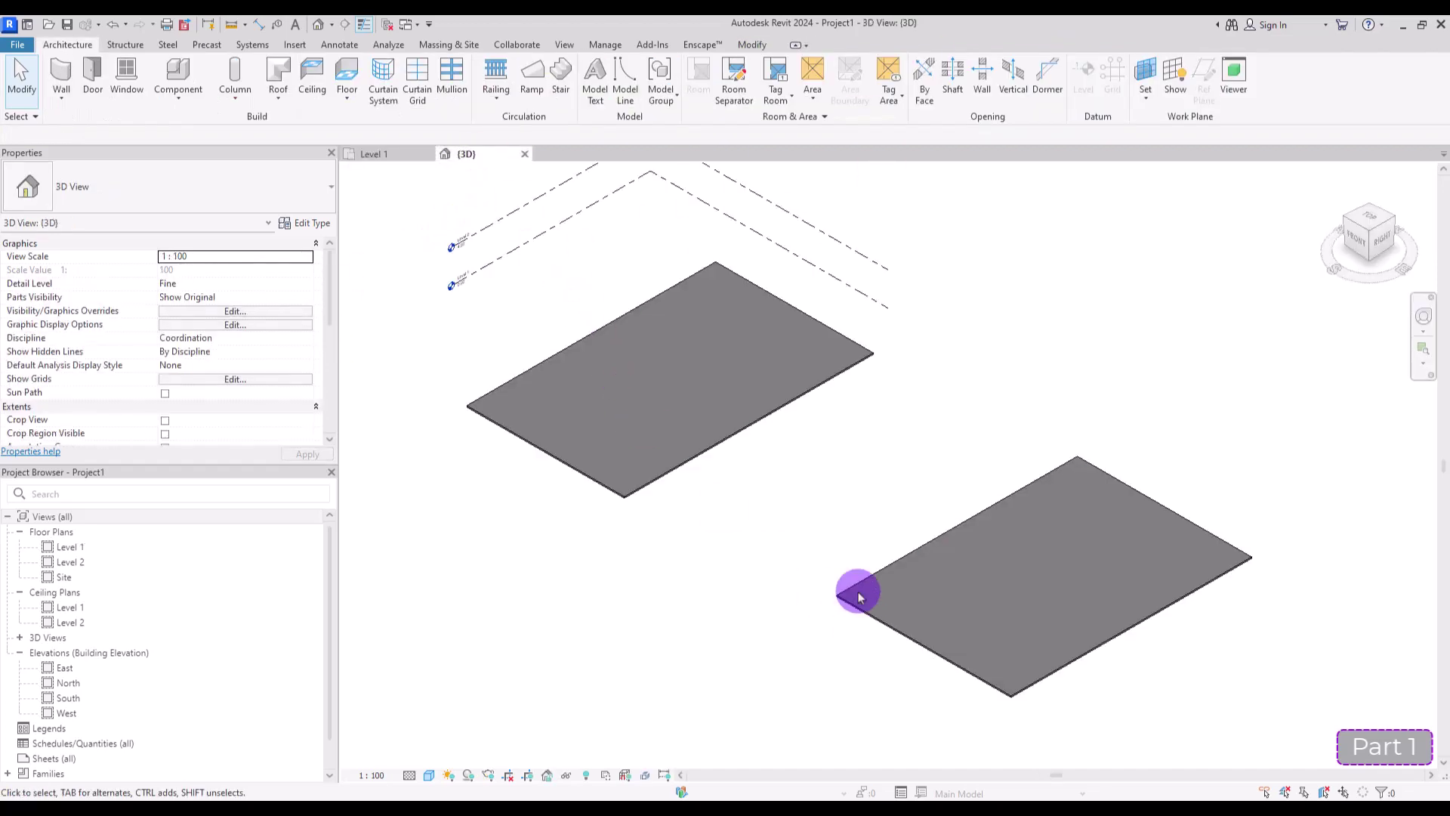
pyautogui.click(963, 520)
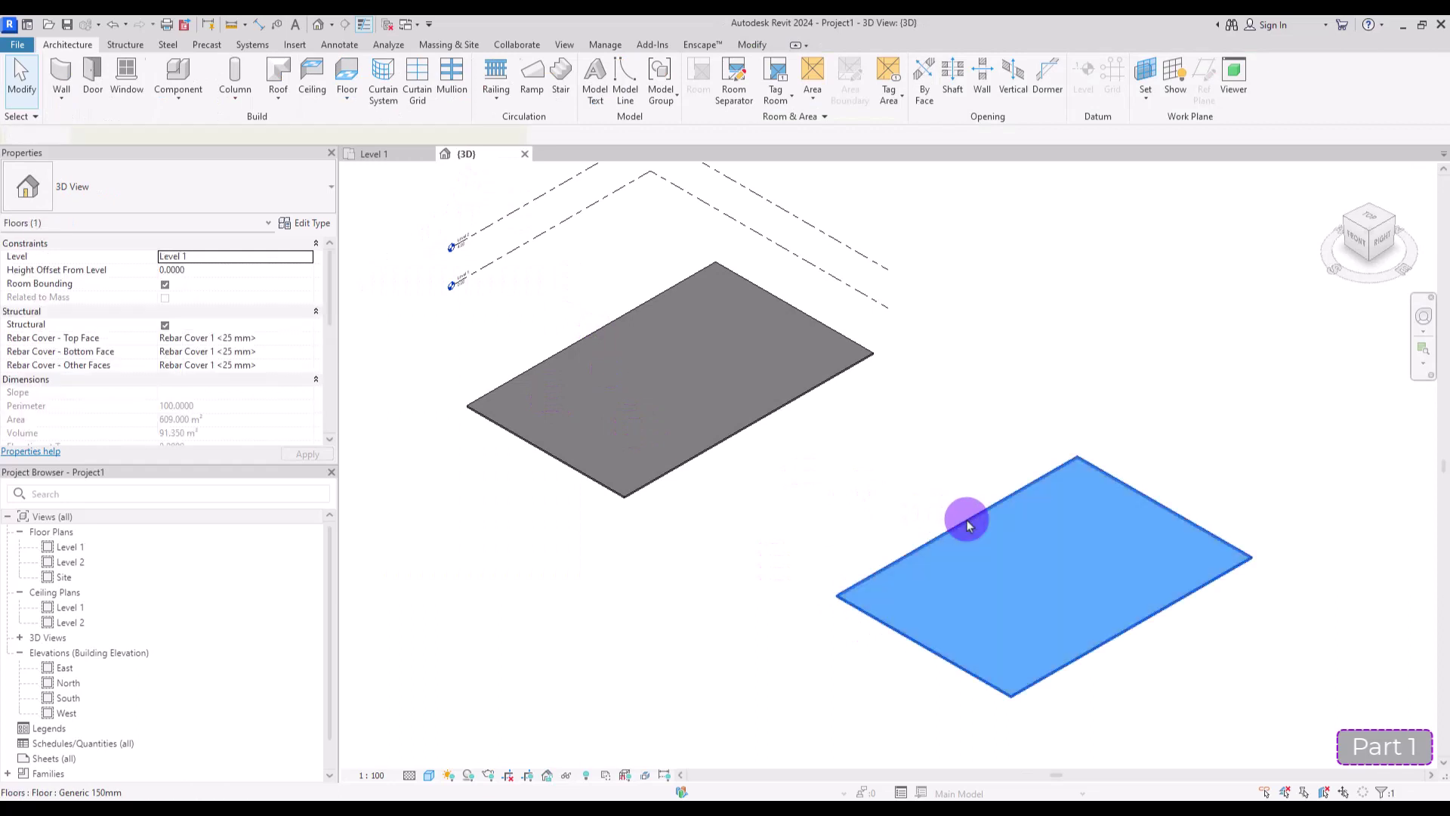
pyautogui.click(782, 410)
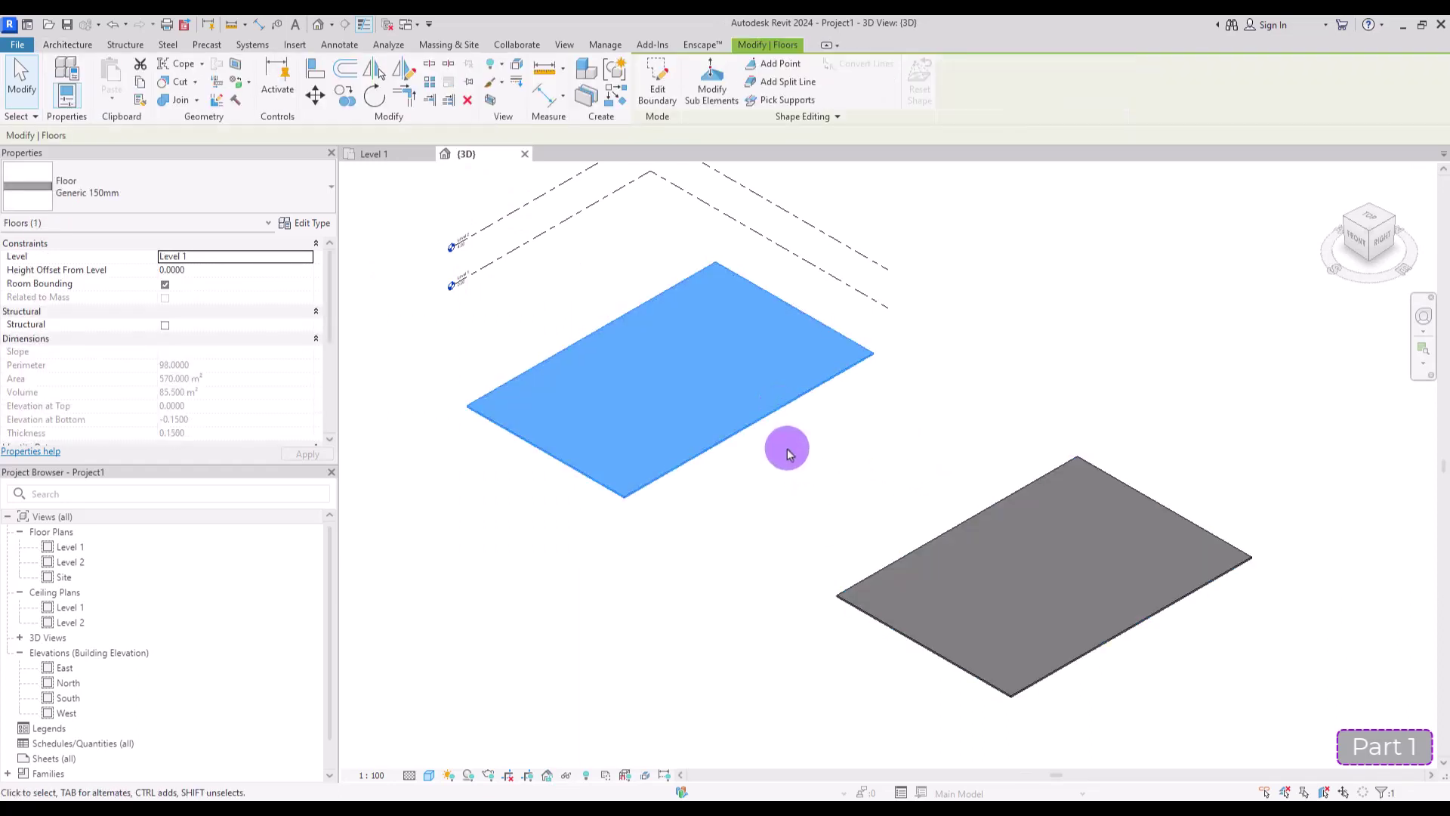
pyautogui.click(778, 435)
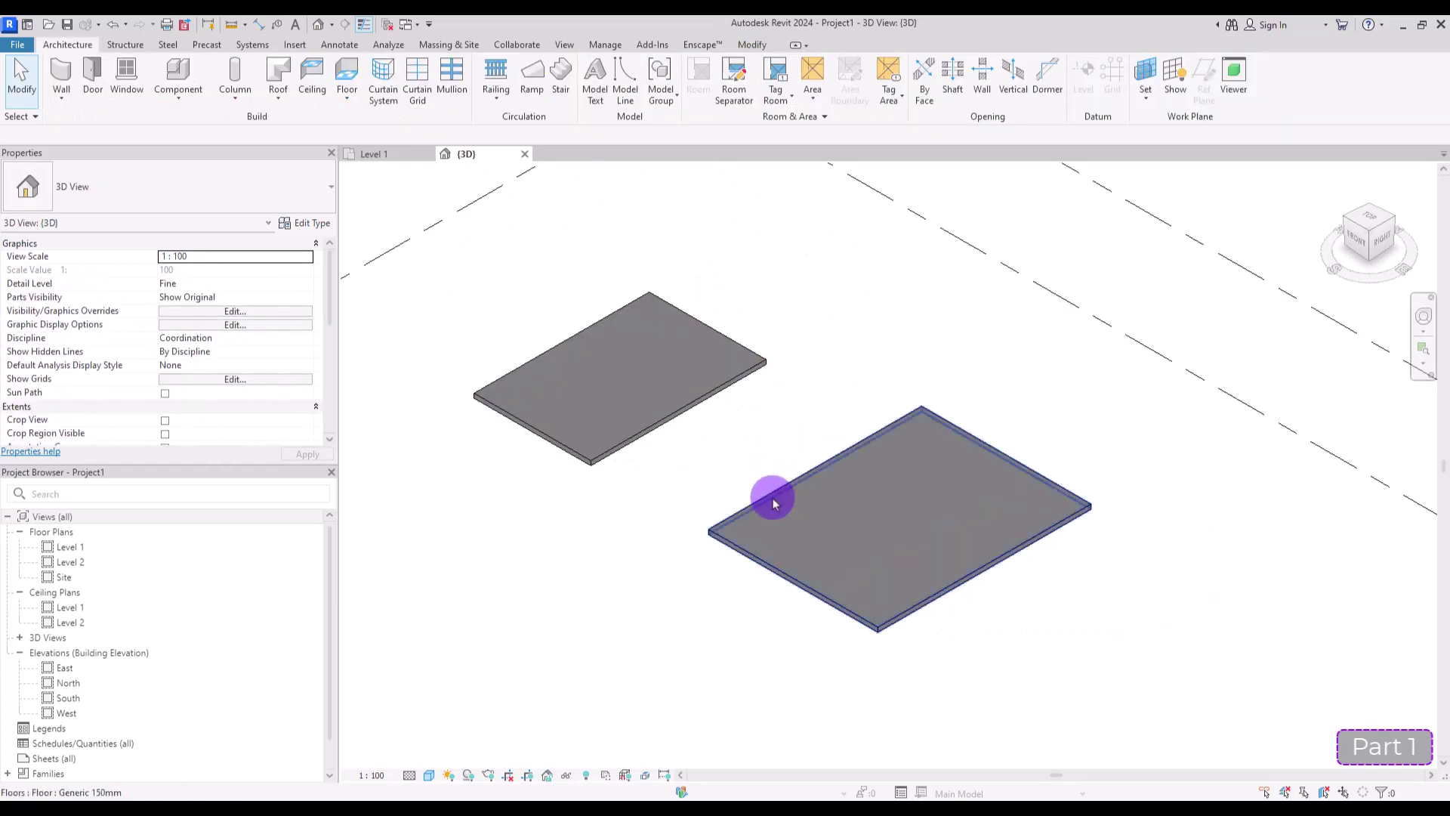
# - Add slab edges along both short edges of the structural floor and along edges of the architectural floor
pyautogui.scroll(4, 836, 582)
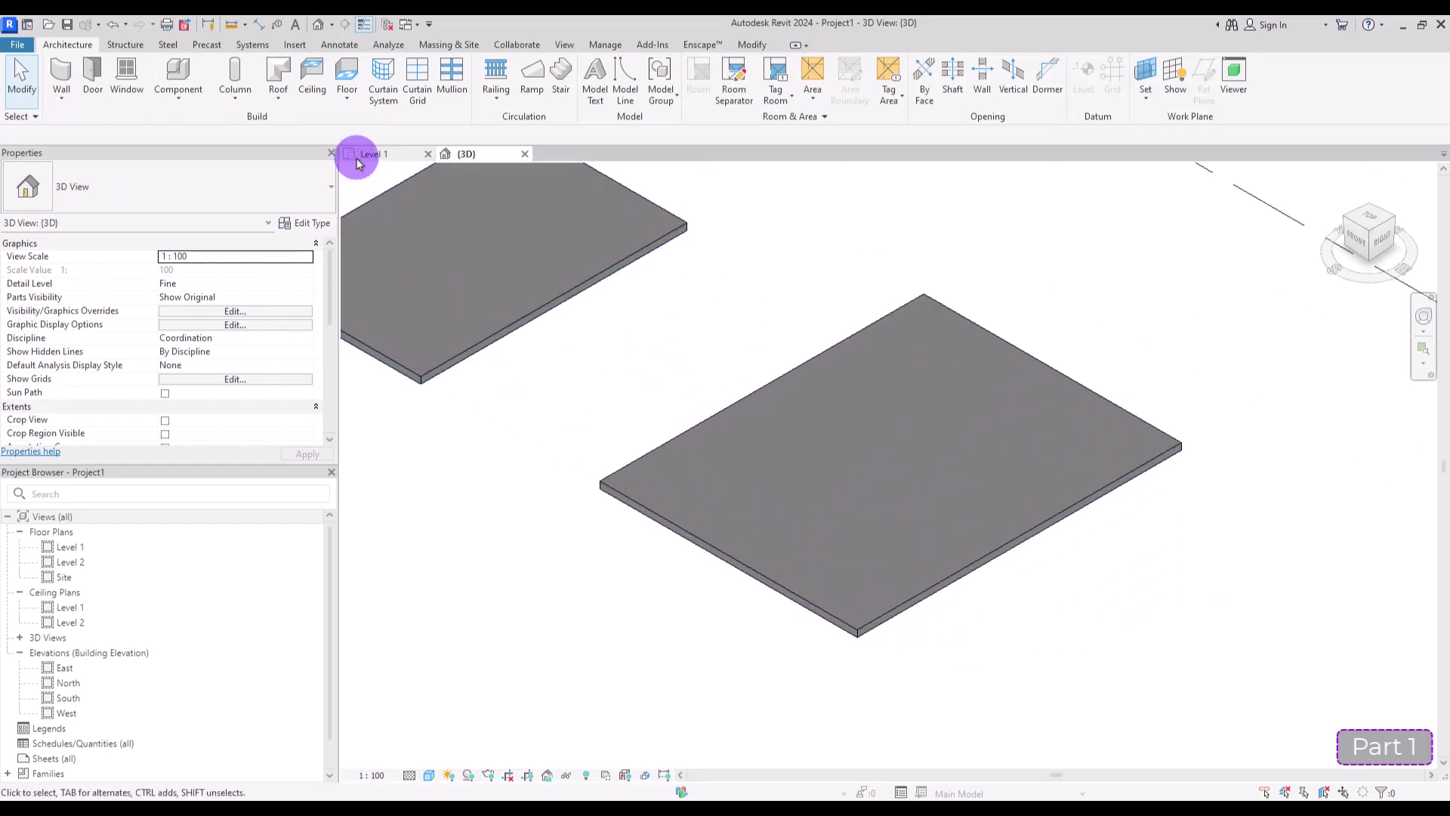
pyautogui.click(347, 94)
pyautogui.click(386, 219)
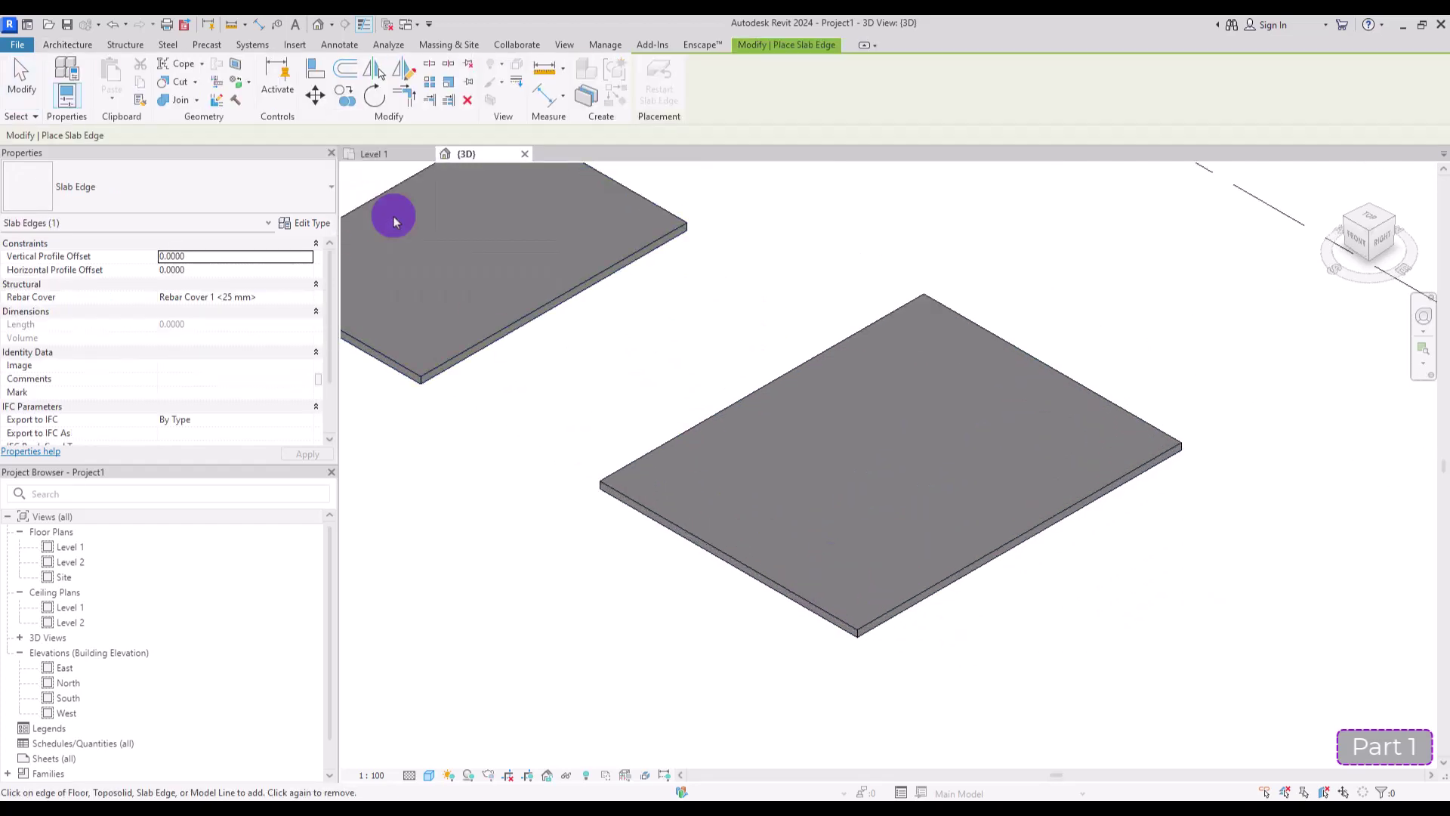
pyautogui.click(654, 511)
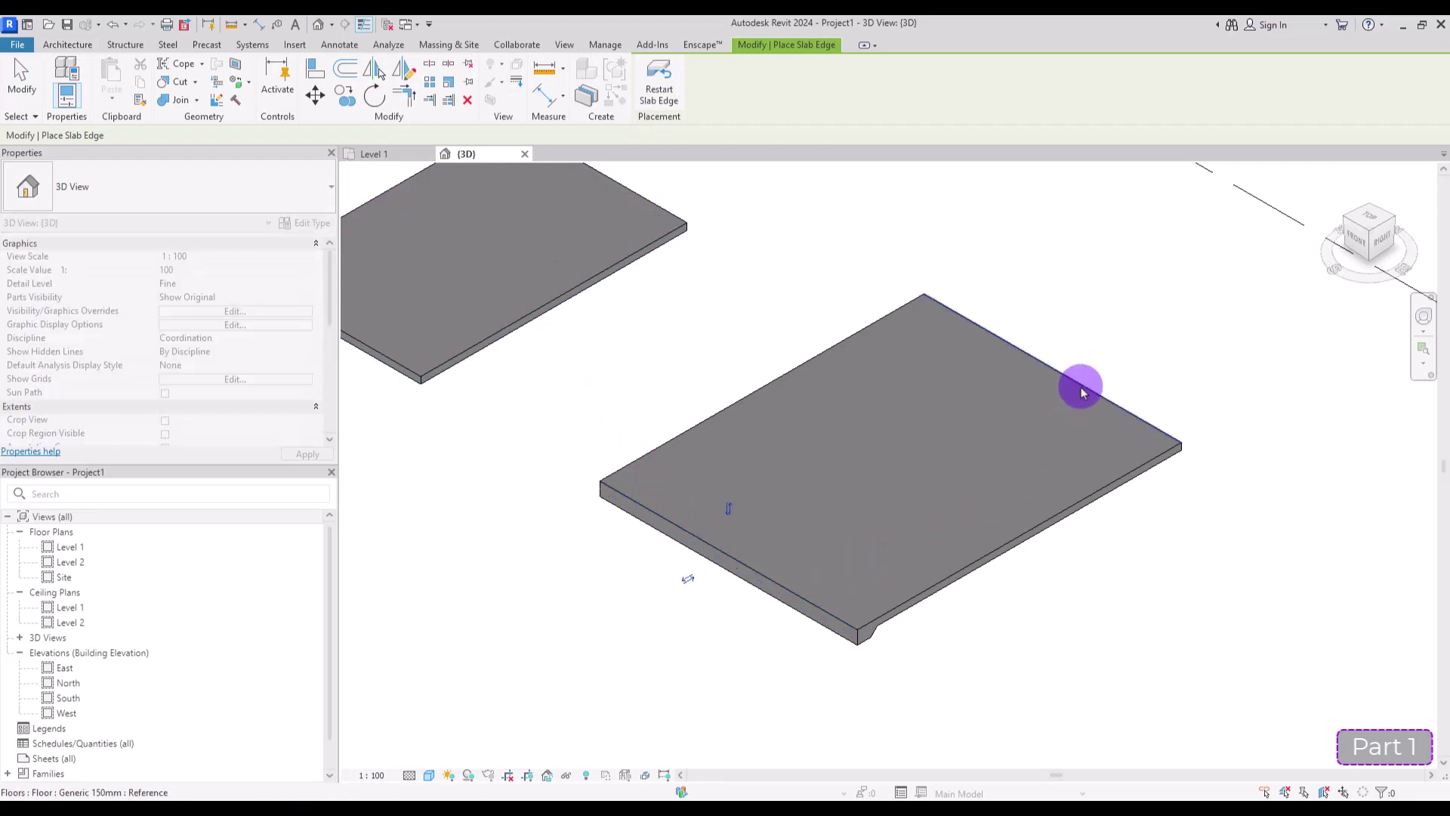
pyautogui.click(349, 342)
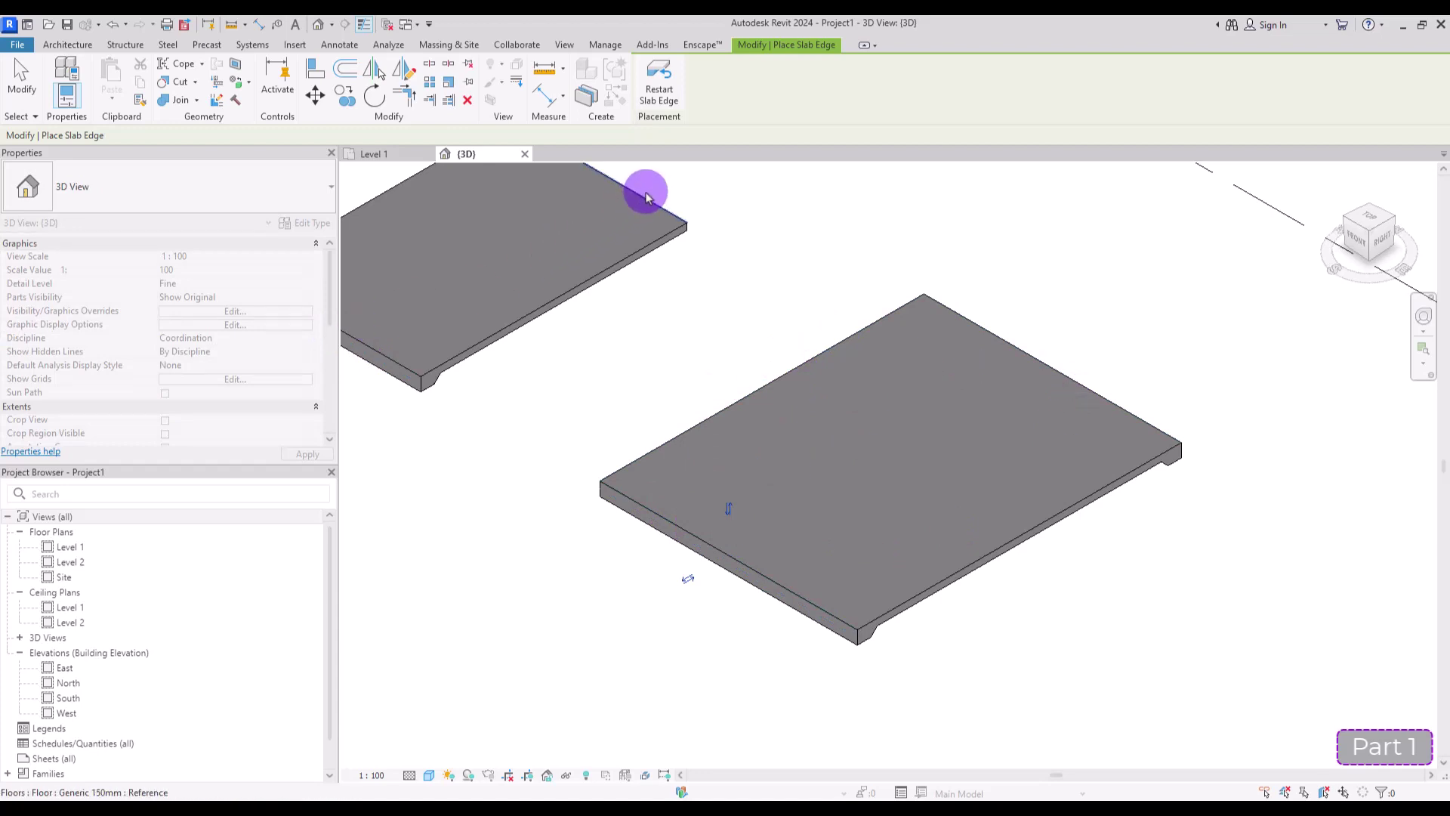
pyautogui.press('Escape')
pyautogui.press('Escape')
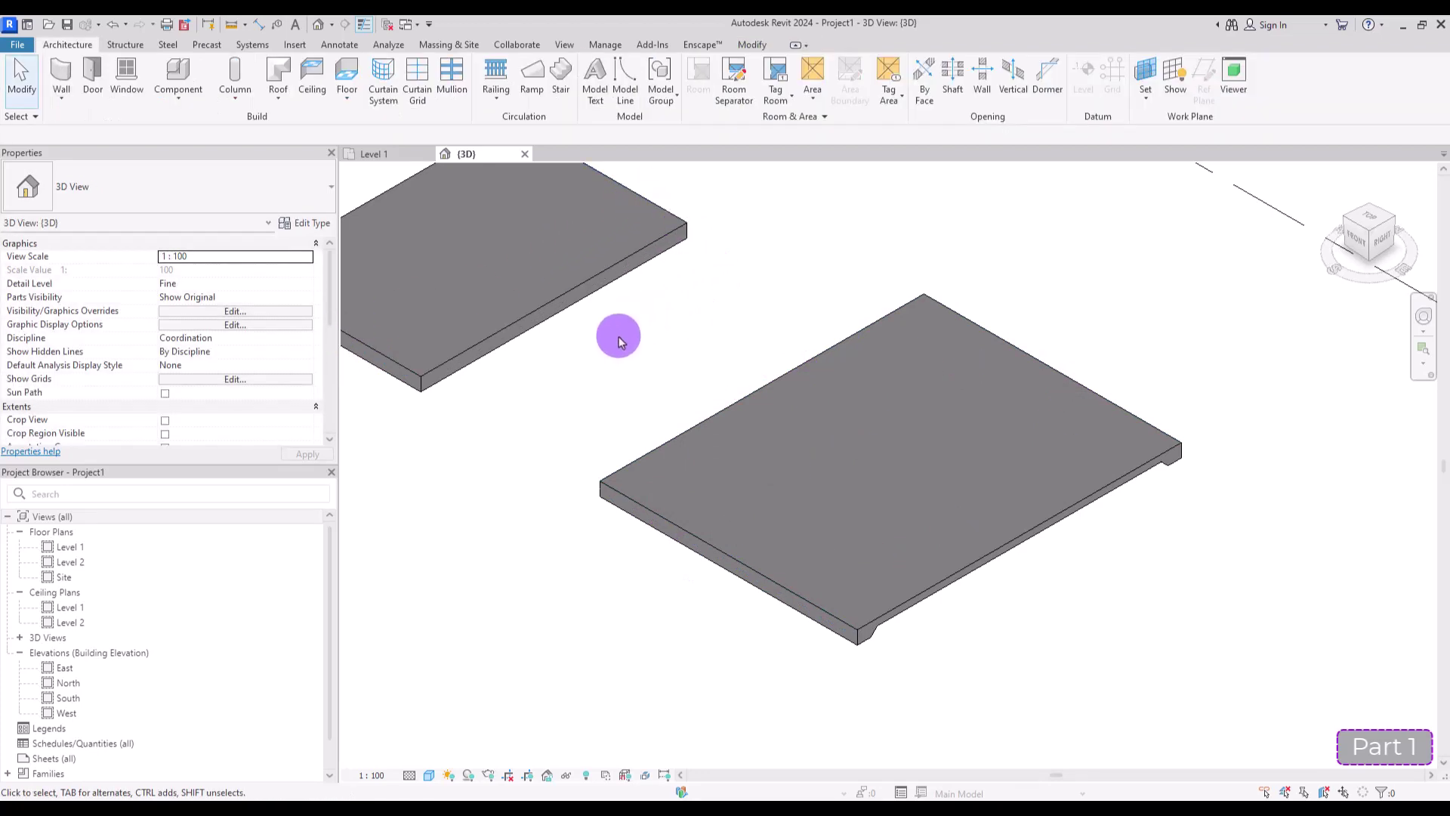
# - Set the slab edge type's profile to M_Slab Edge-Thickened : 900 x 450mm and apply it
pyautogui.click(625, 294)
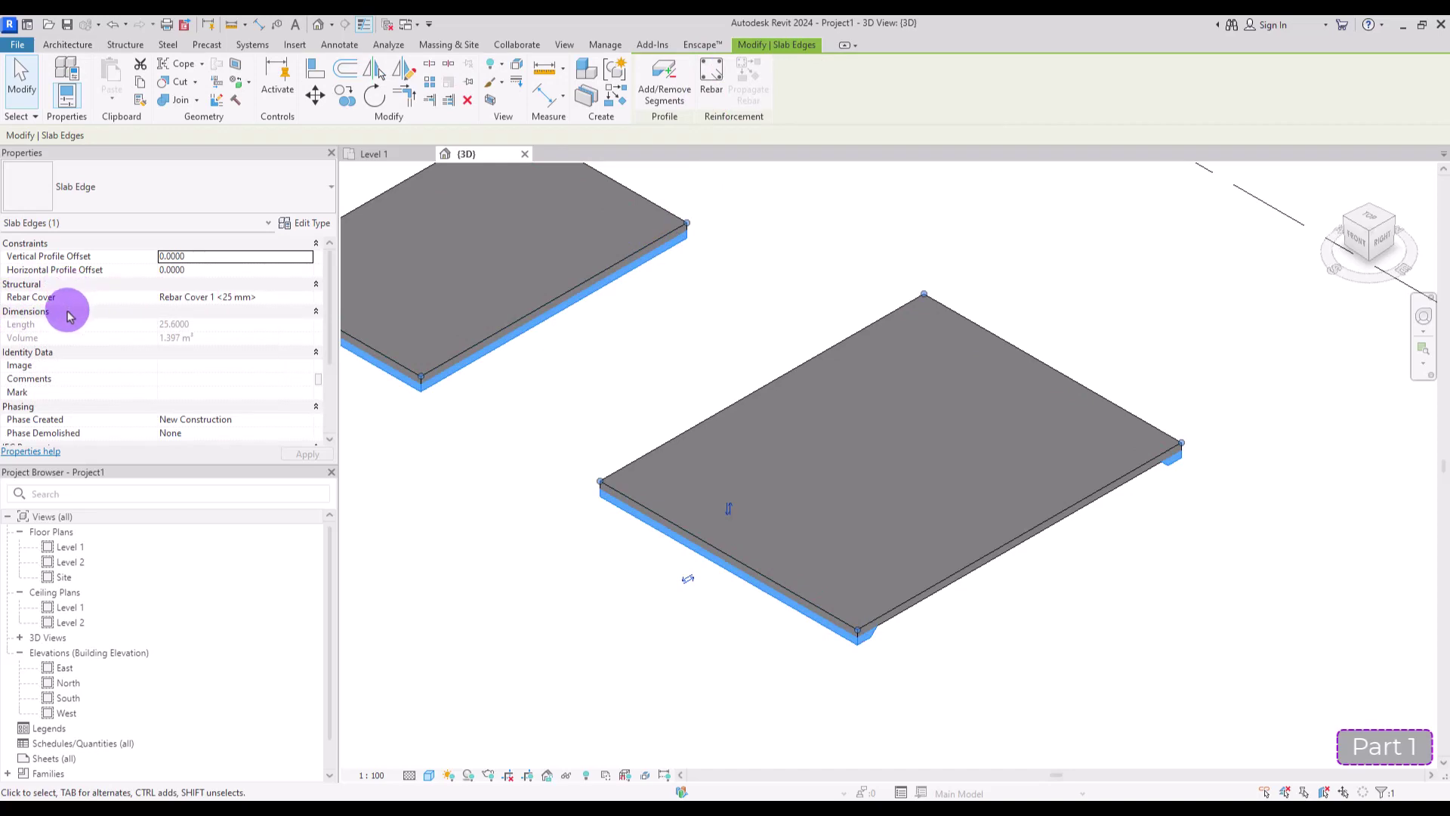
pyautogui.click(295, 223)
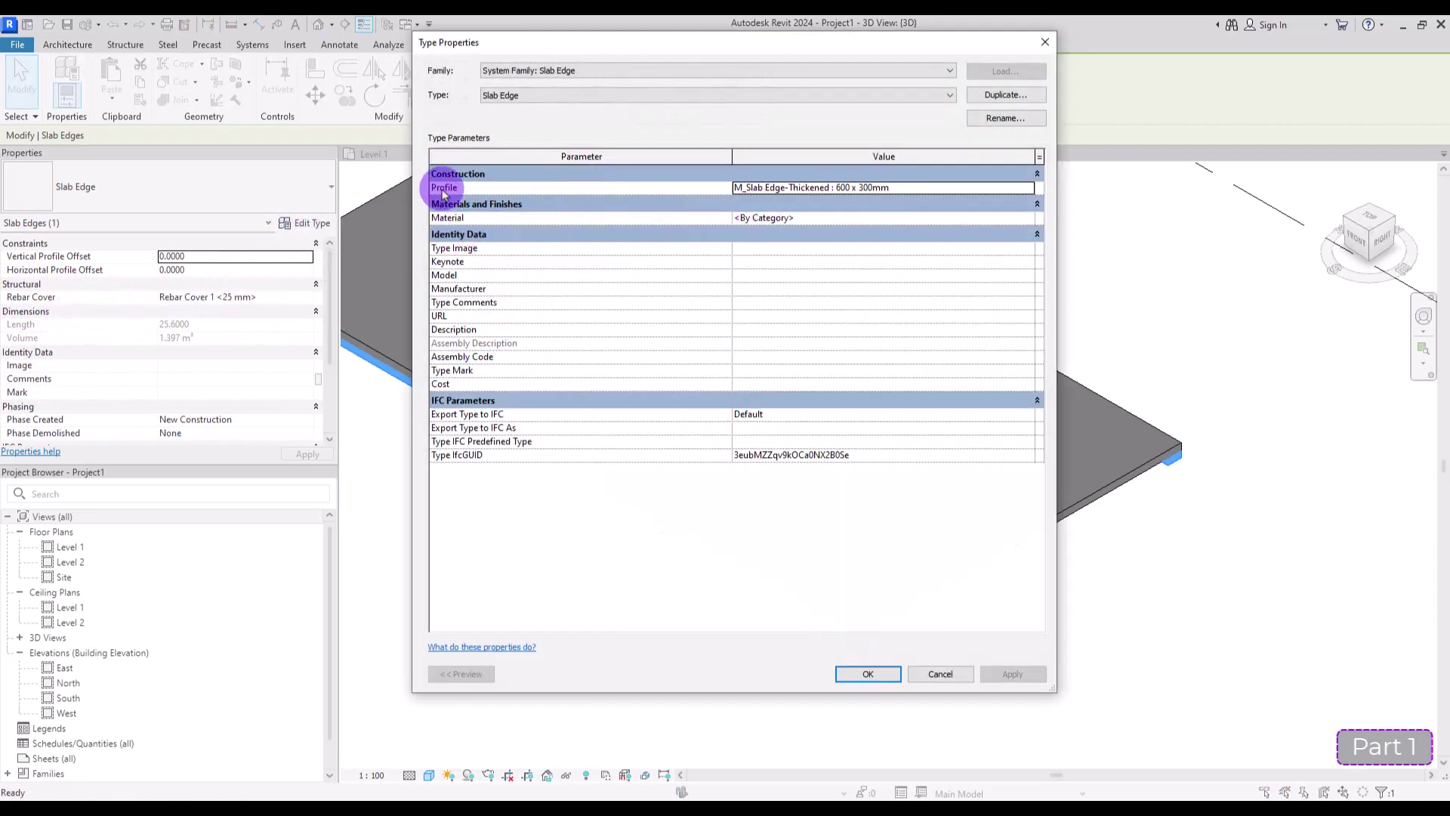
pyautogui.moveTo(712, 66); pyautogui.dragTo(628, 70)
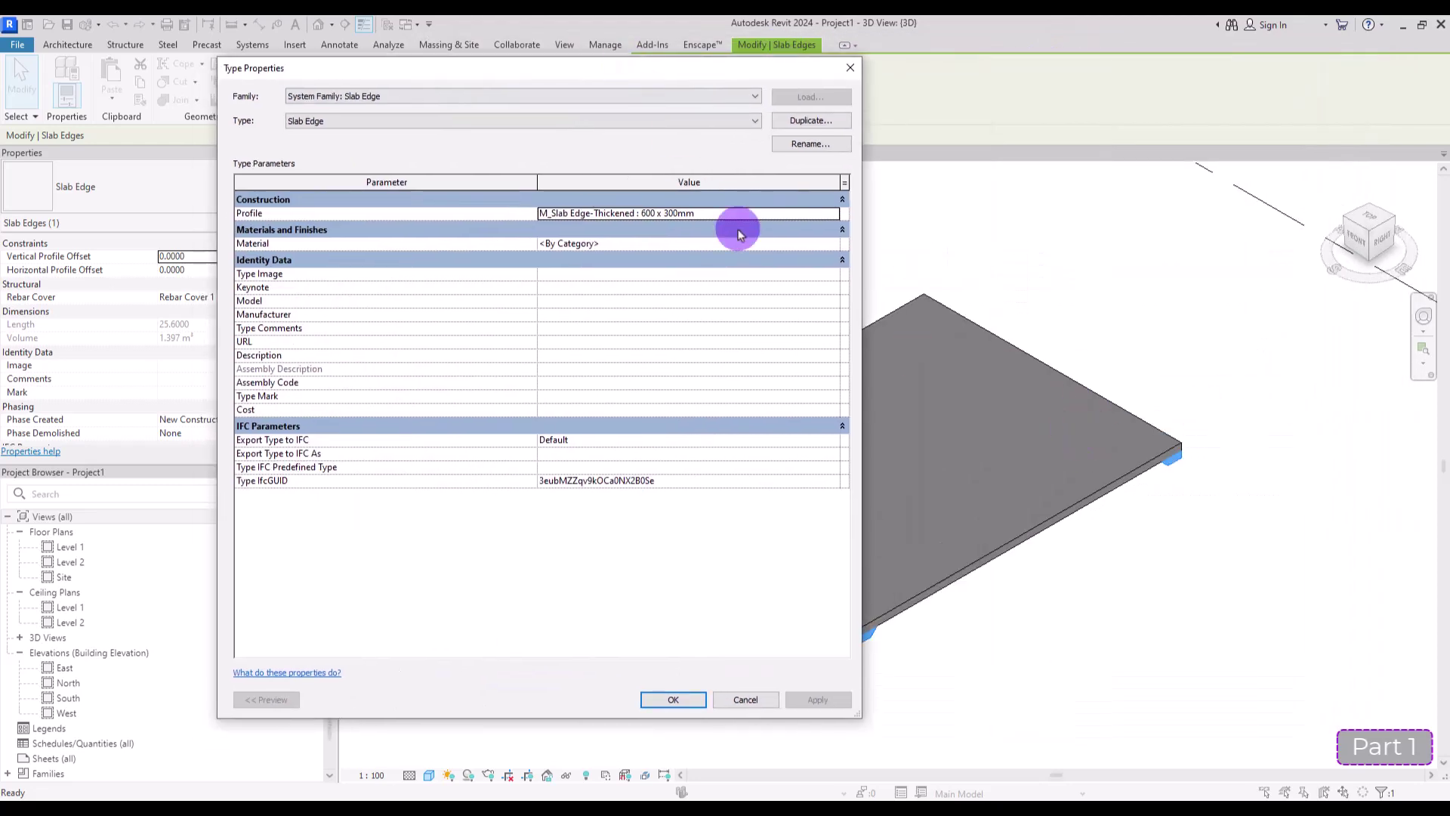
pyautogui.click(833, 215)
pyautogui.click(646, 273)
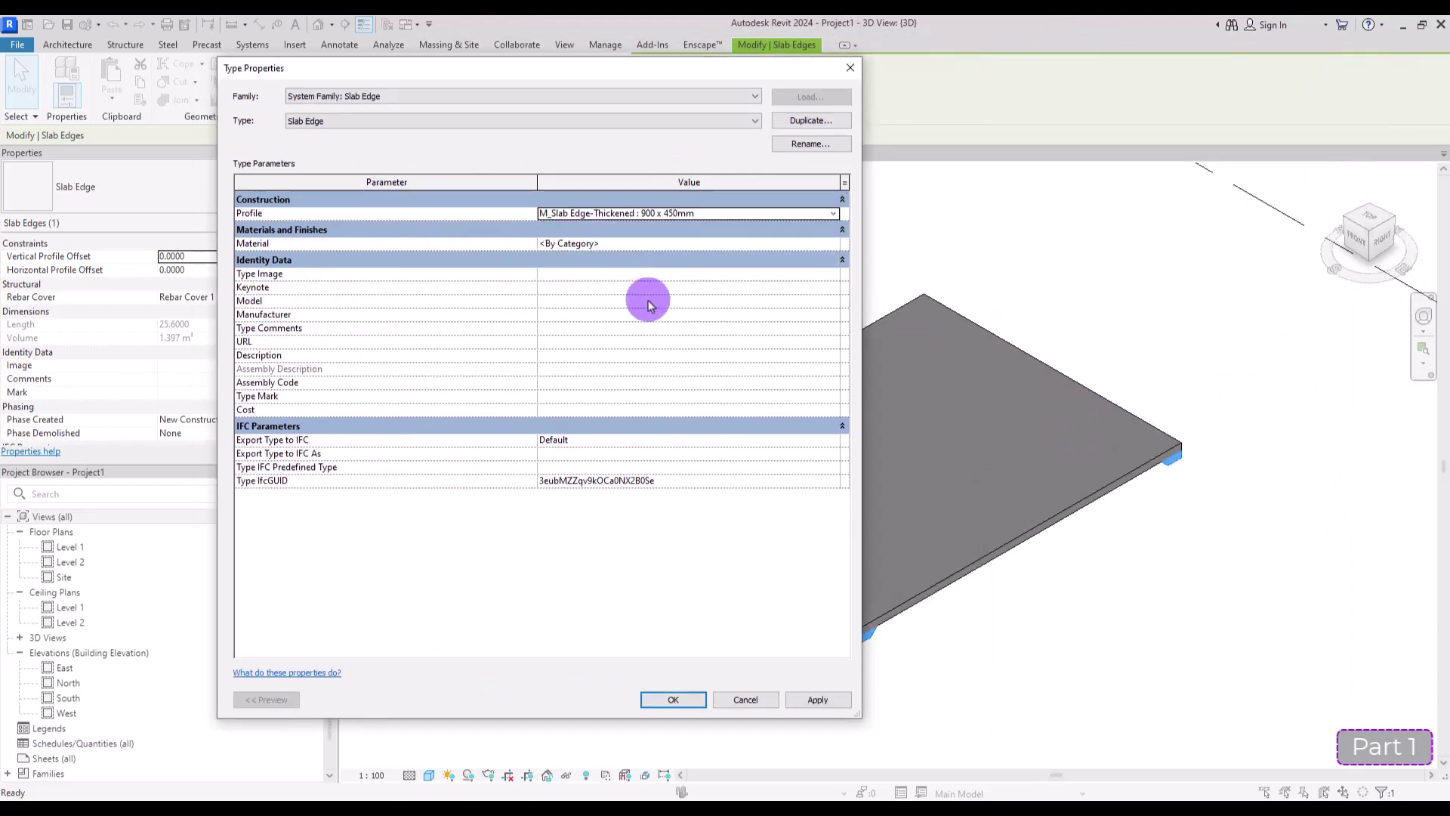
pyautogui.click(831, 702)
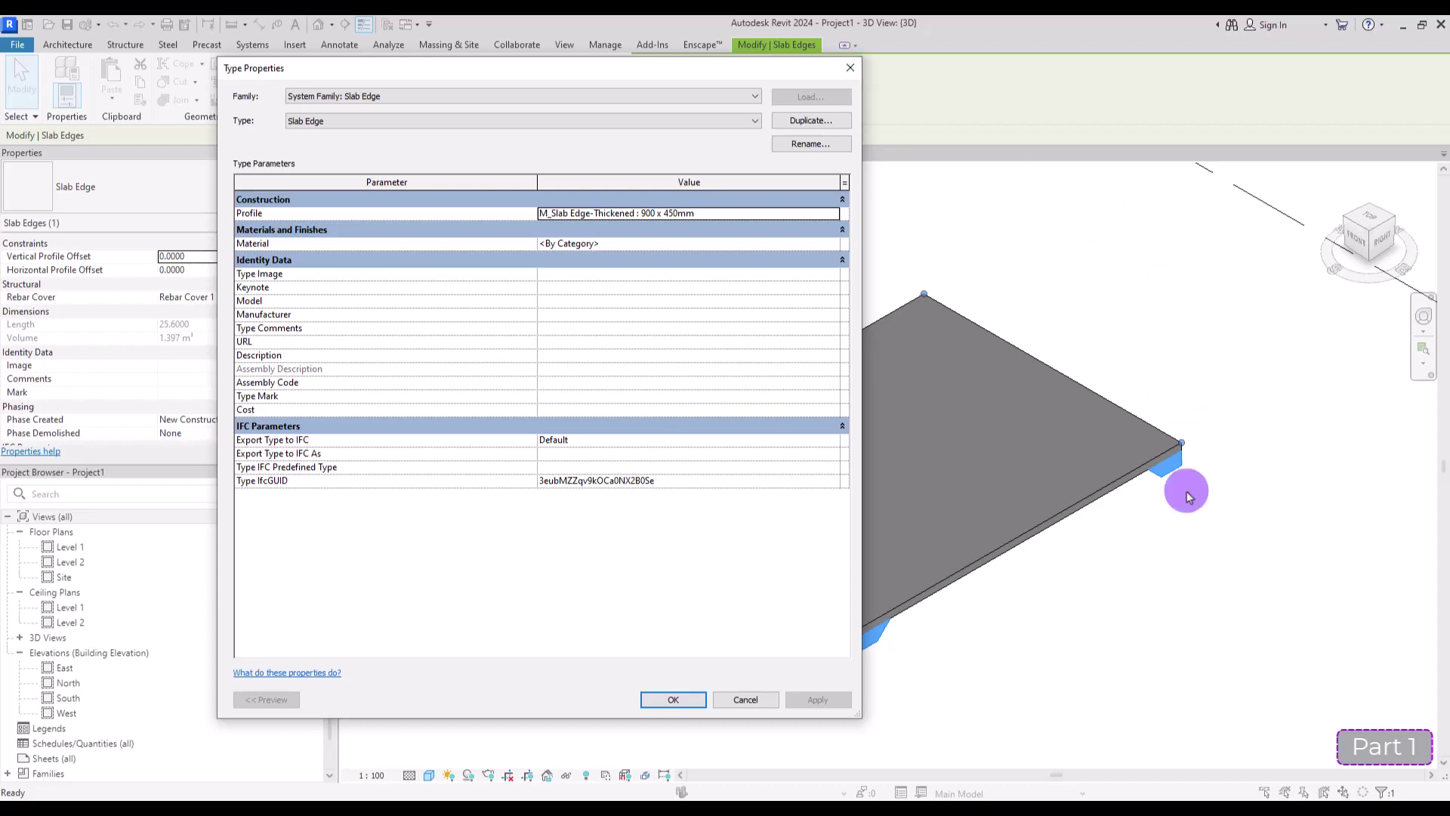
# - Look up the Profile.rft template among the new family templates, shown as a list, and exit without creating a family
pyautogui.click(850, 69)
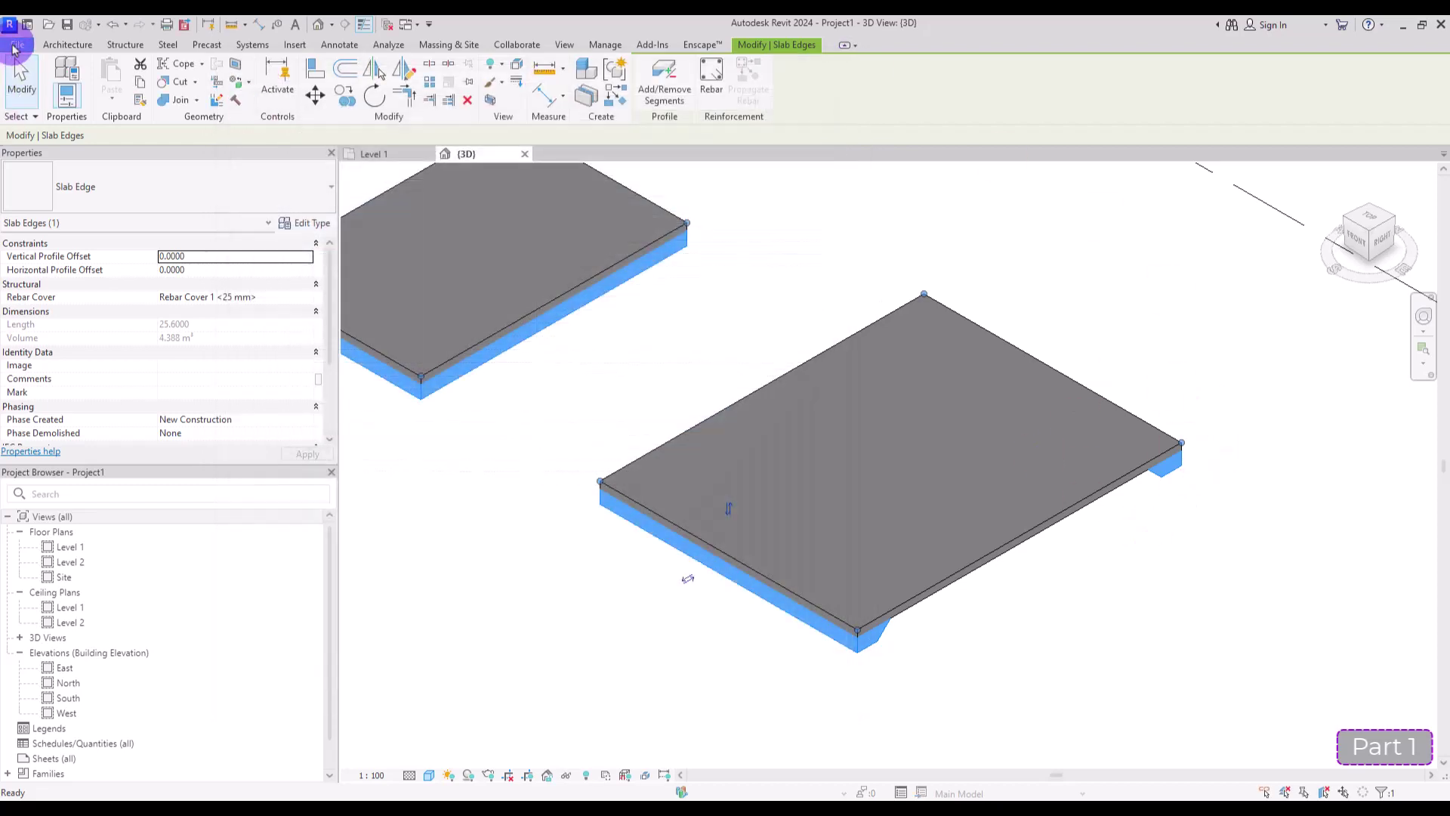
pyautogui.click(15, 47)
pyautogui.moveTo(90, 97)
pyautogui.click(185, 159)
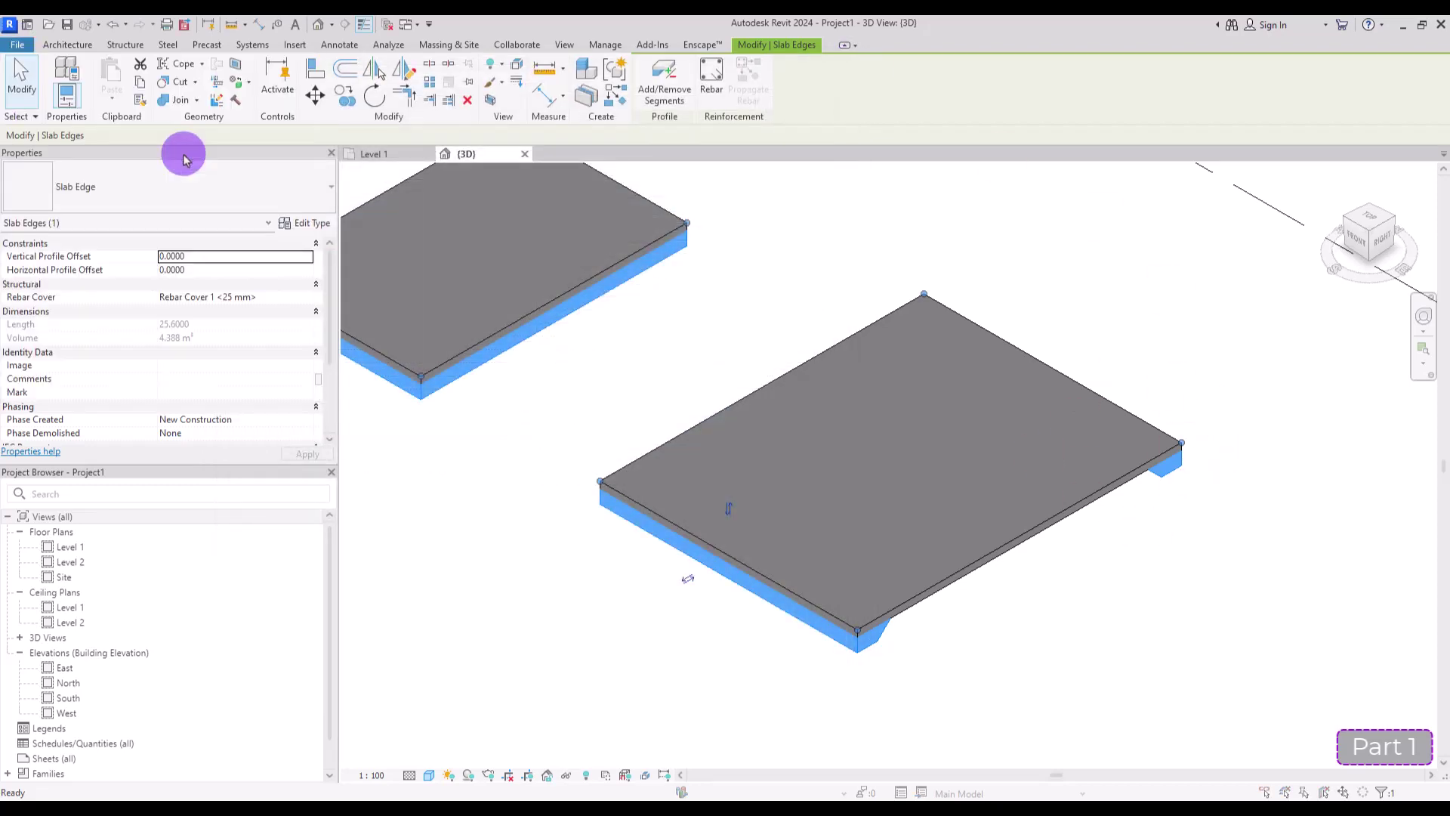
pyautogui.rightClick(619, 333)
pyautogui.moveTo(680, 341)
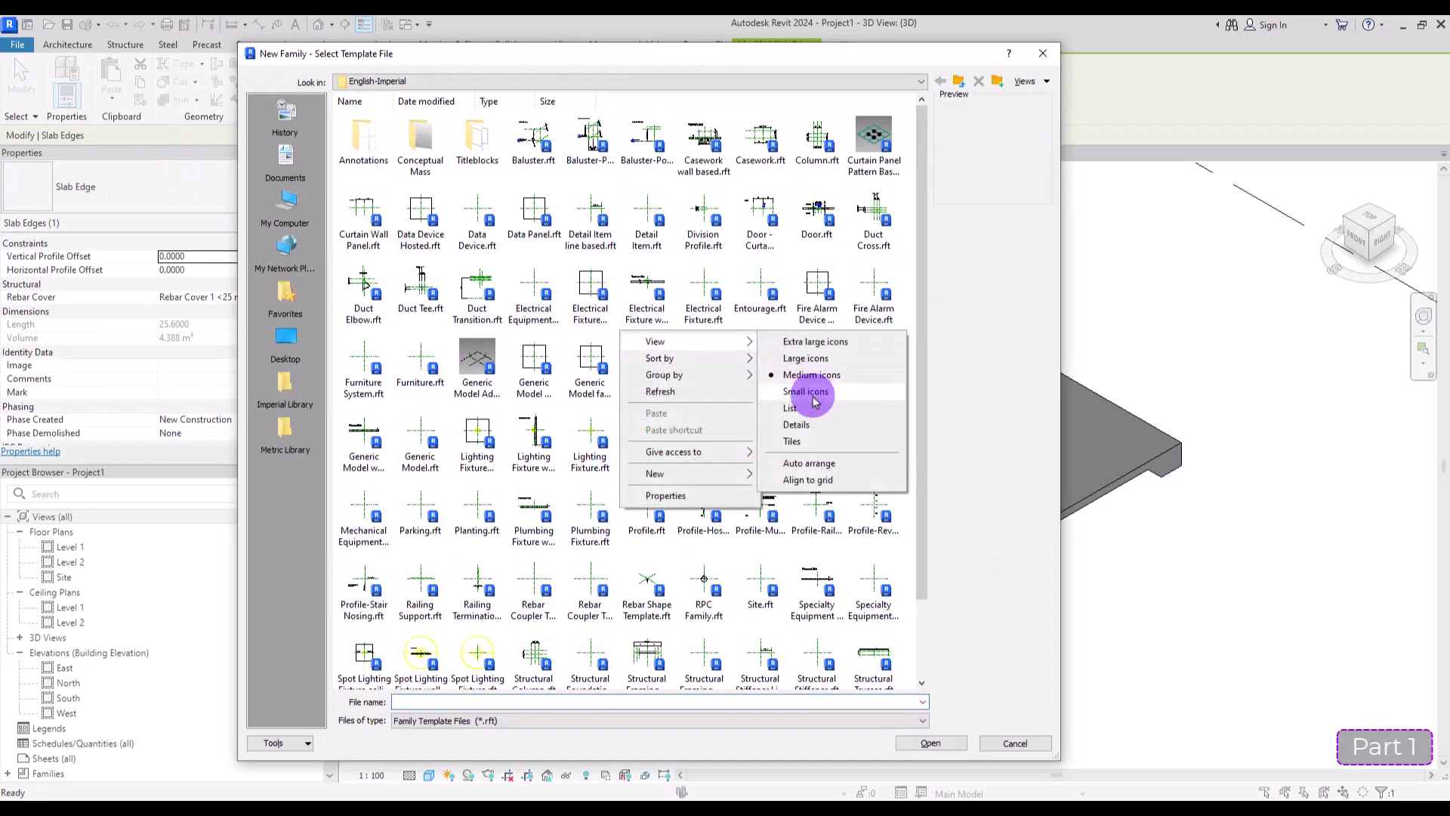
pyautogui.click(813, 407)
pyautogui.click(549, 276)
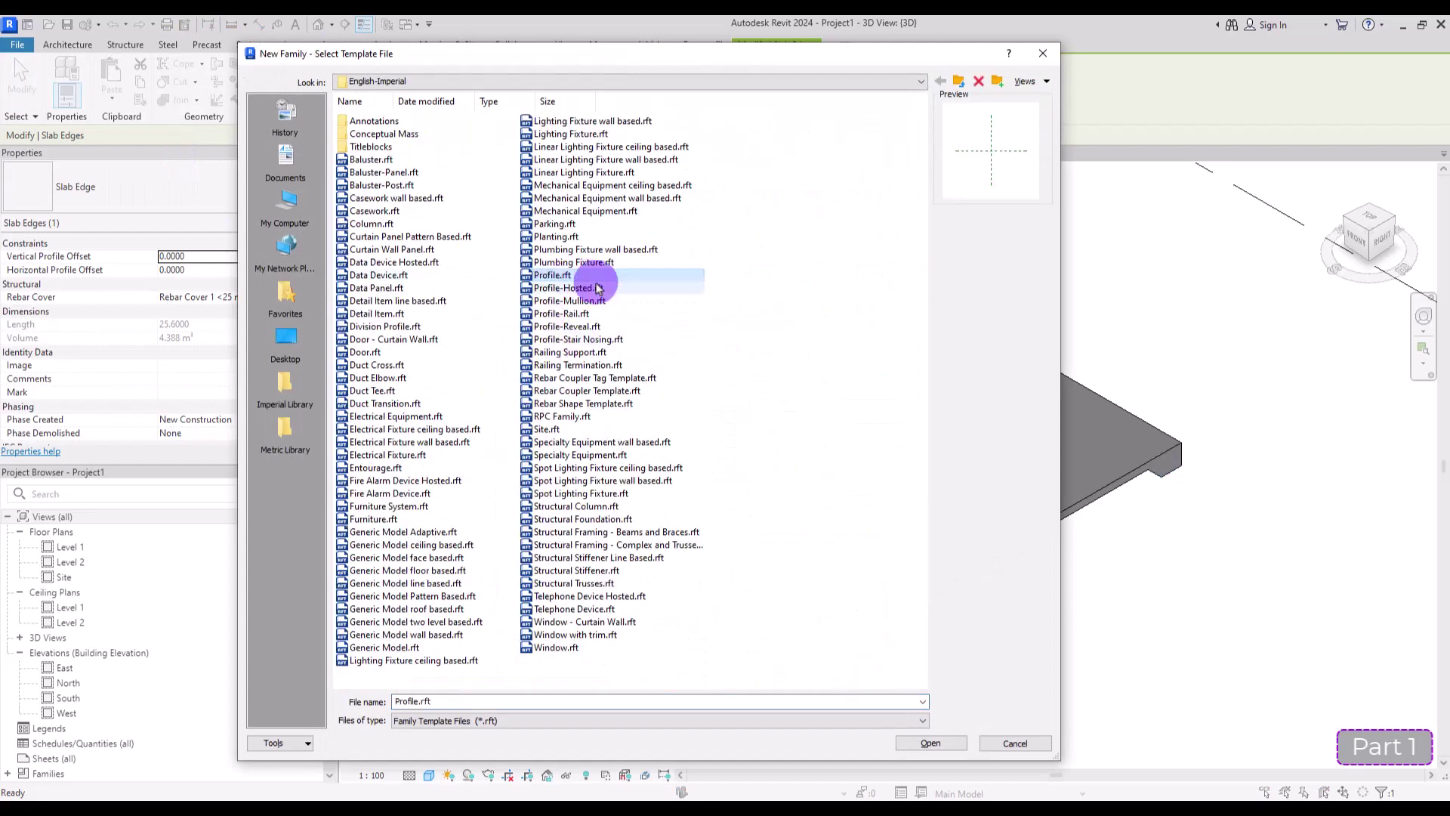
pyautogui.click(1013, 743)
# - Review the profile choices in the slab edge's type properties and close them without making a change
pyautogui.click(1165, 473)
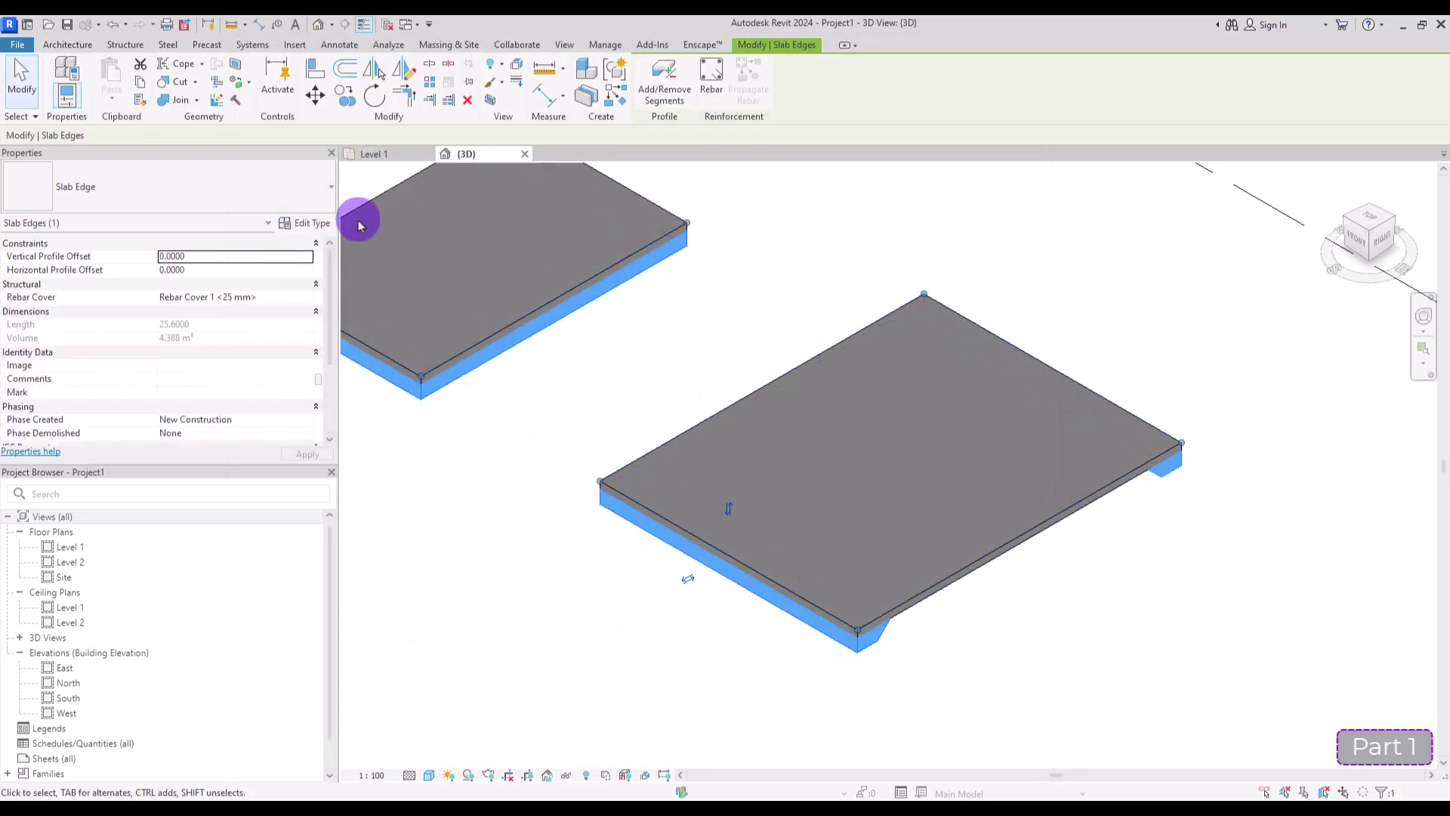
pyautogui.click(310, 223)
pyautogui.click(834, 215)
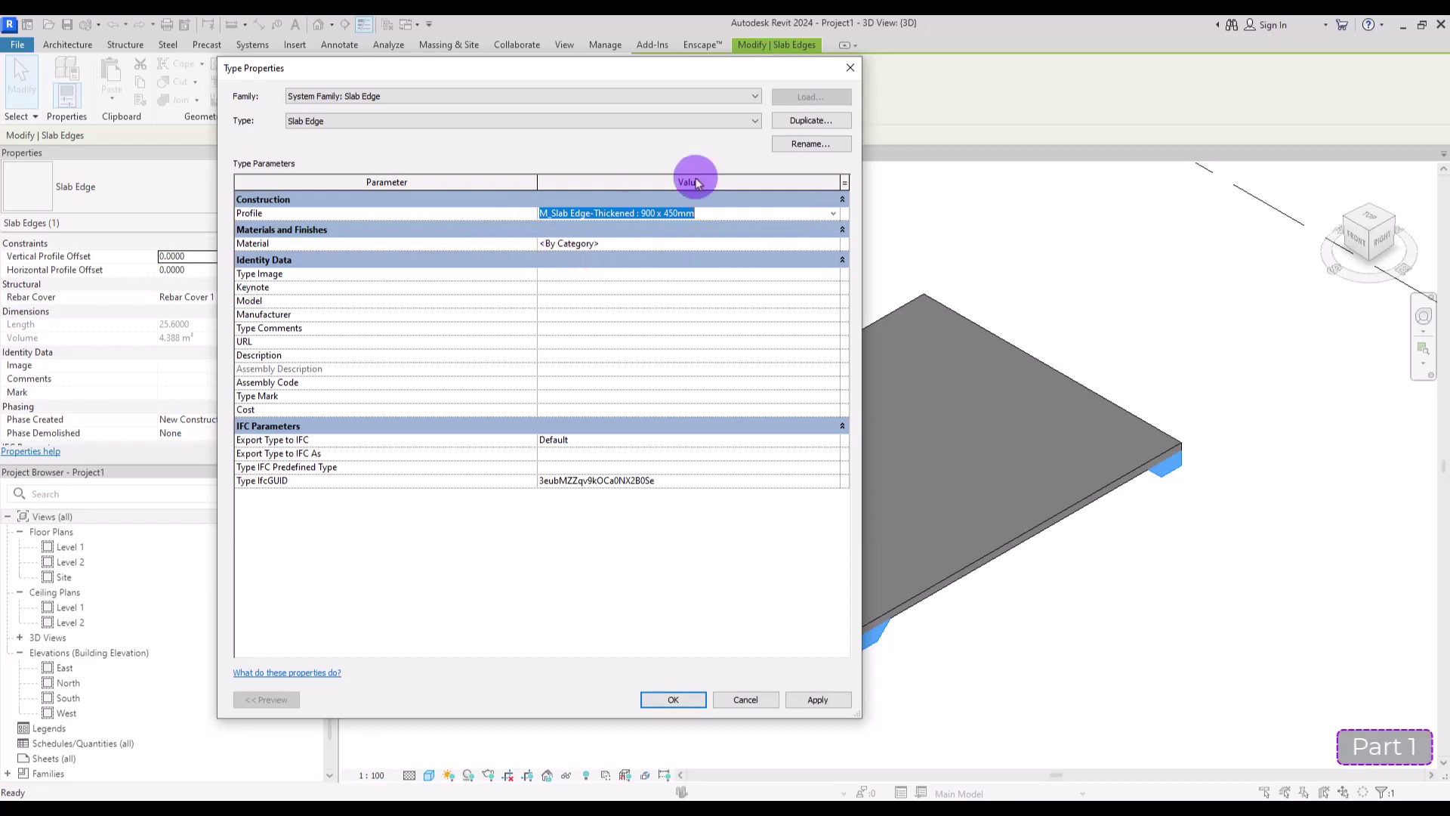
pyautogui.click(851, 69)
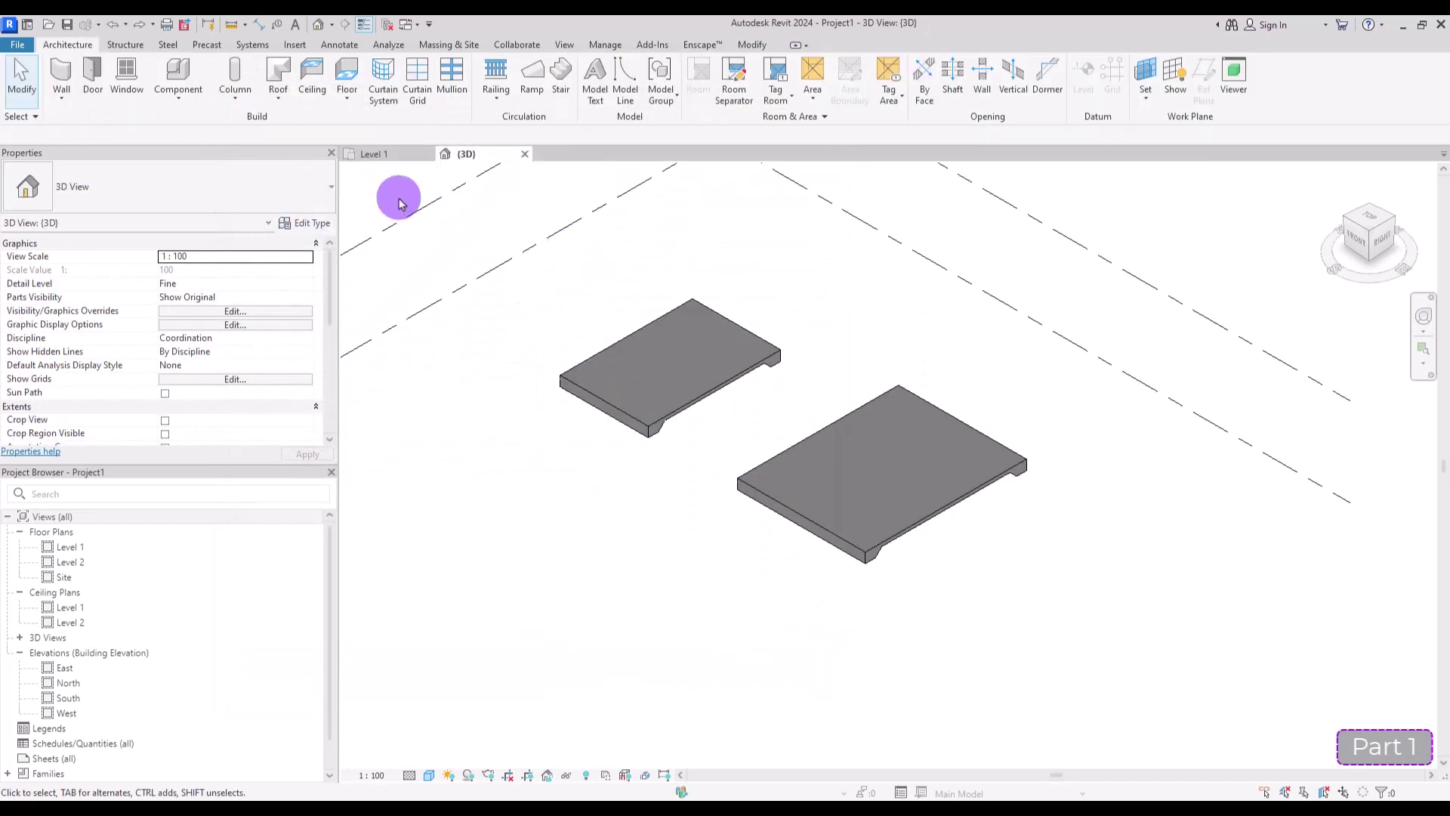
# - Delete both floors together with their slab edges from the 3D view
pyautogui.click(348, 111)
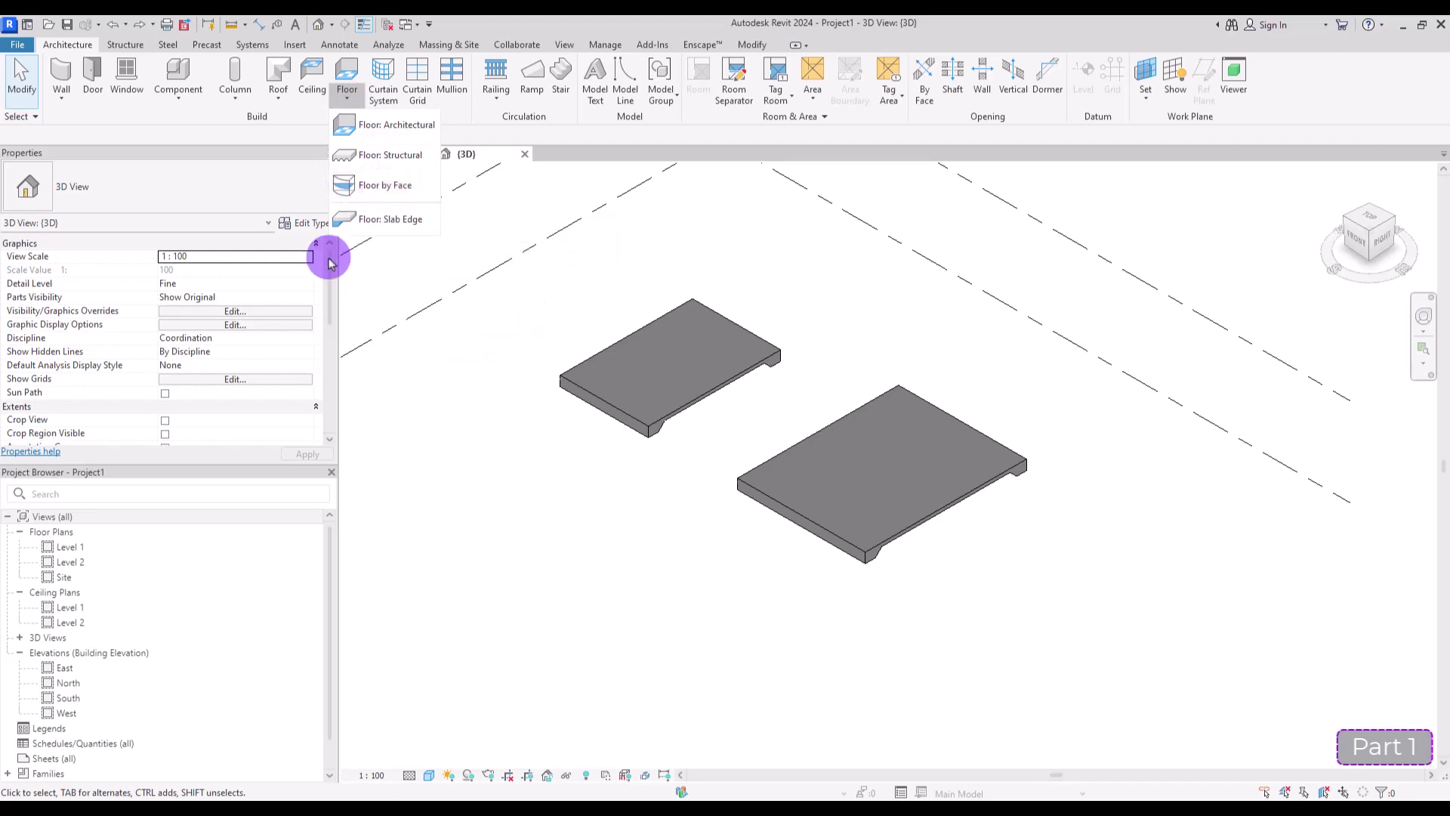
pyautogui.click(441, 330)
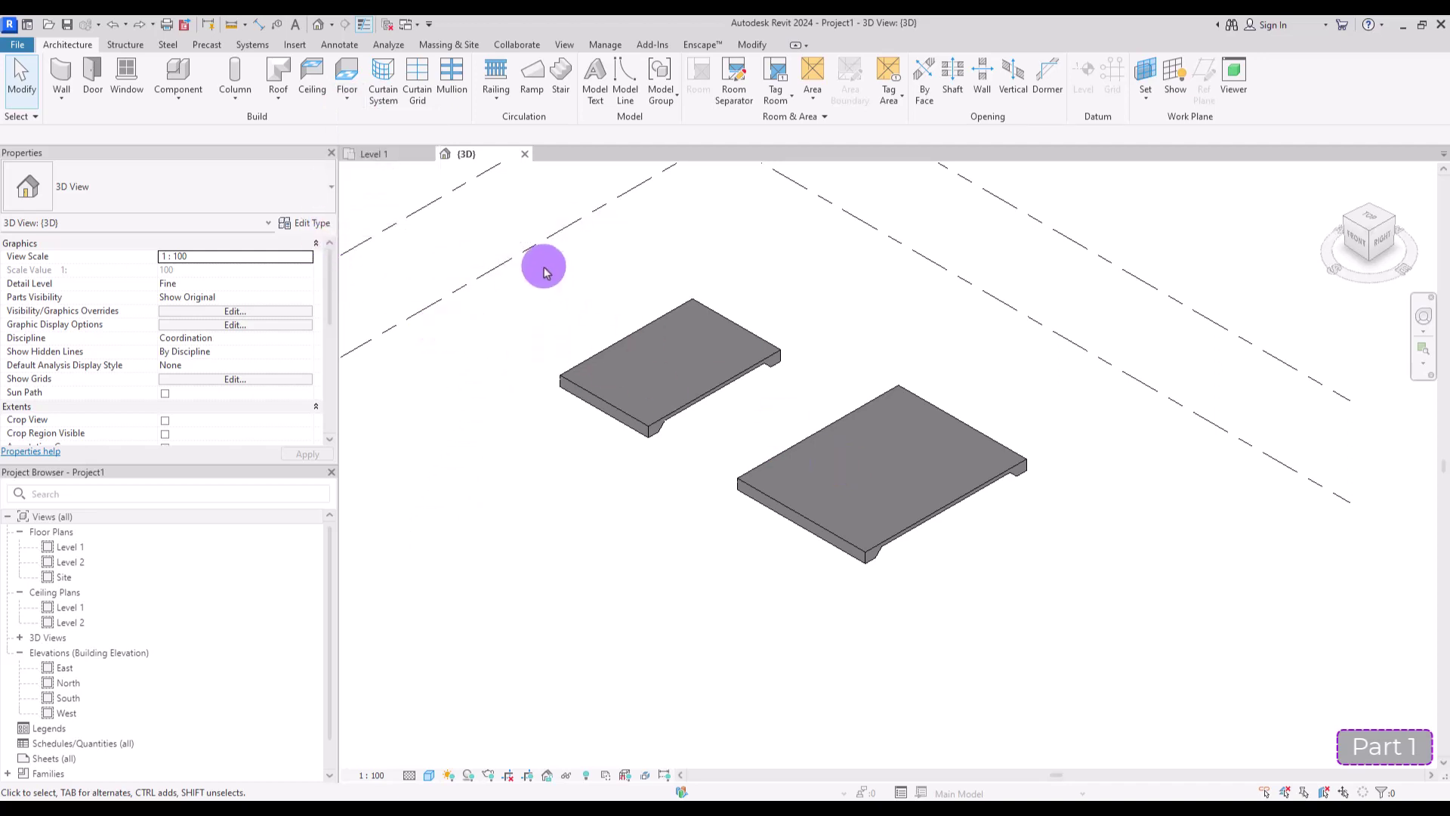
pyautogui.moveTo(545, 270); pyautogui.dragTo(1087, 660)
pyautogui.press('Delete')
pyautogui.scroll(-2, 590, 294)
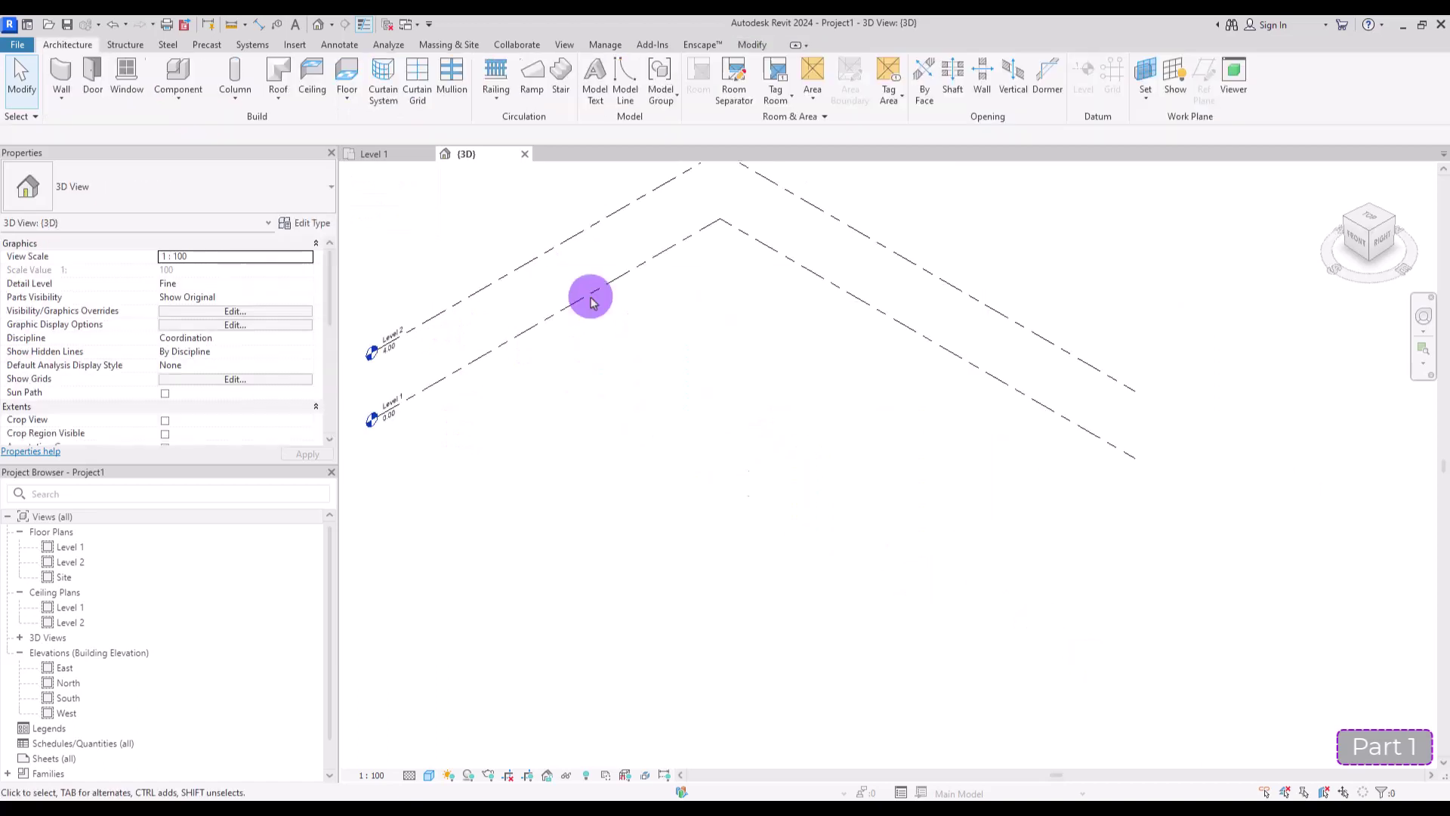
# - Start an in-place mass and sketch a circle of about 1.3 m radius on Level 1
pyautogui.click(443, 47)
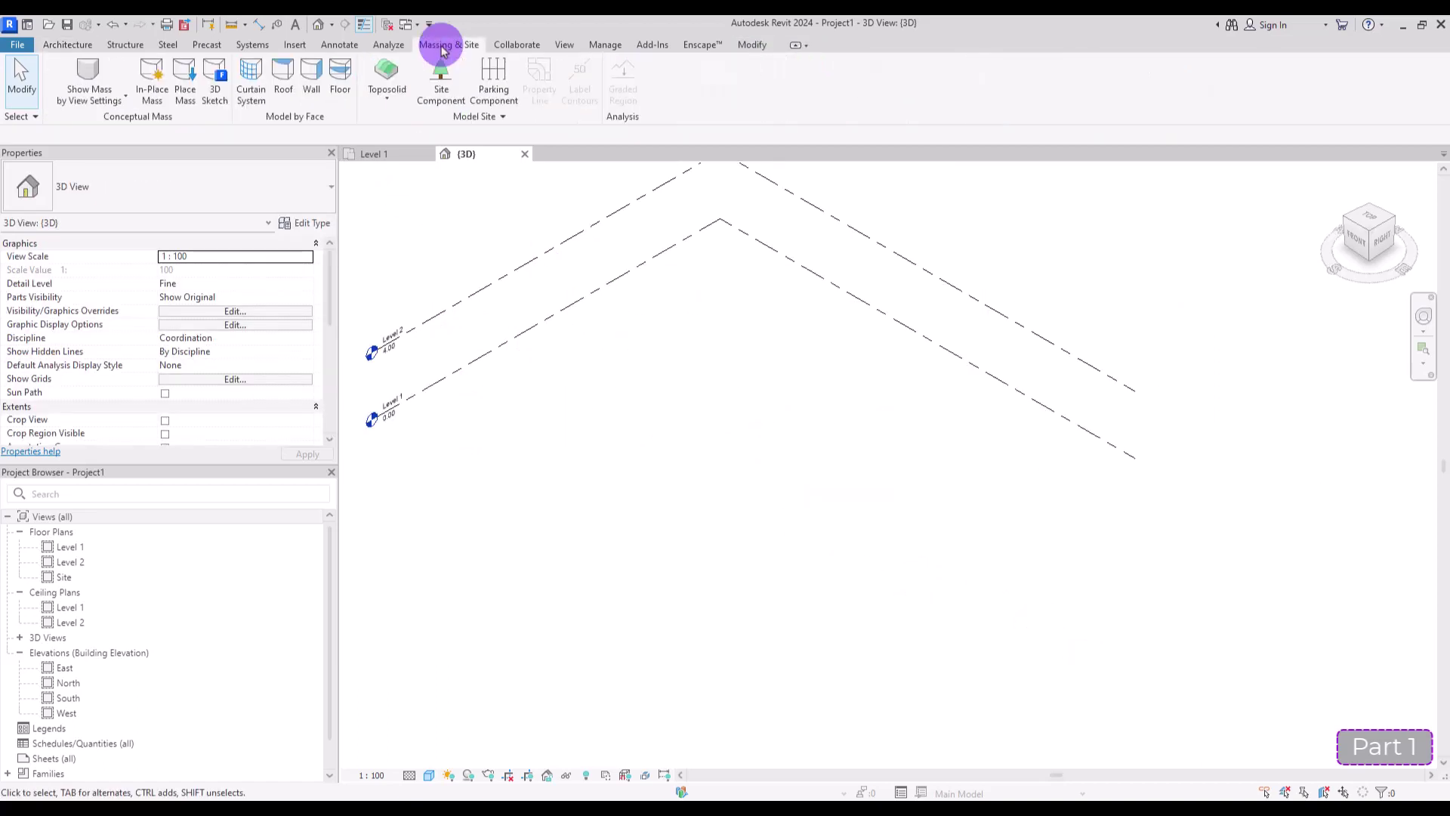
pyautogui.click(152, 75)
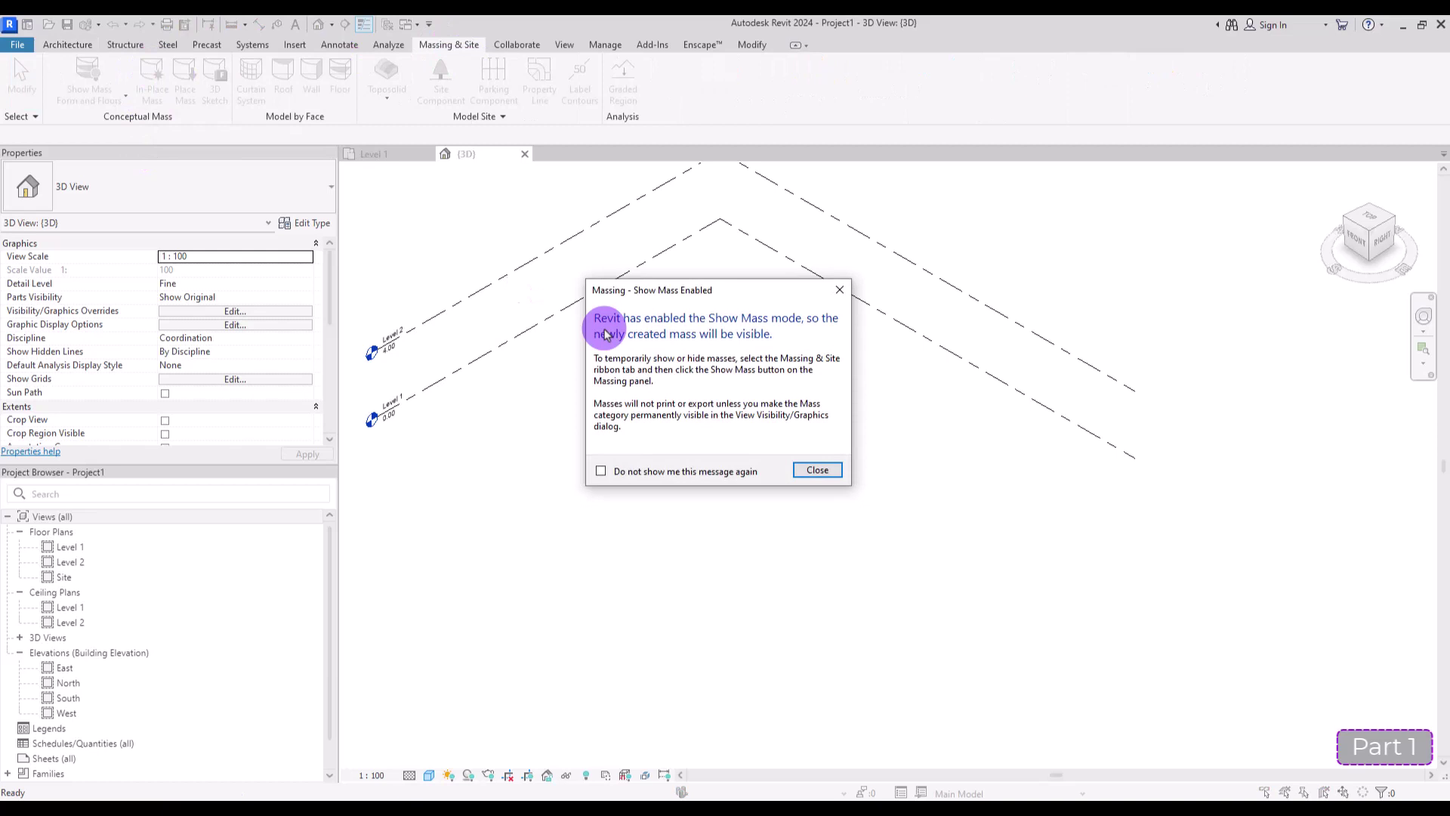
pyautogui.click(815, 470)
pyautogui.click(452, 424)
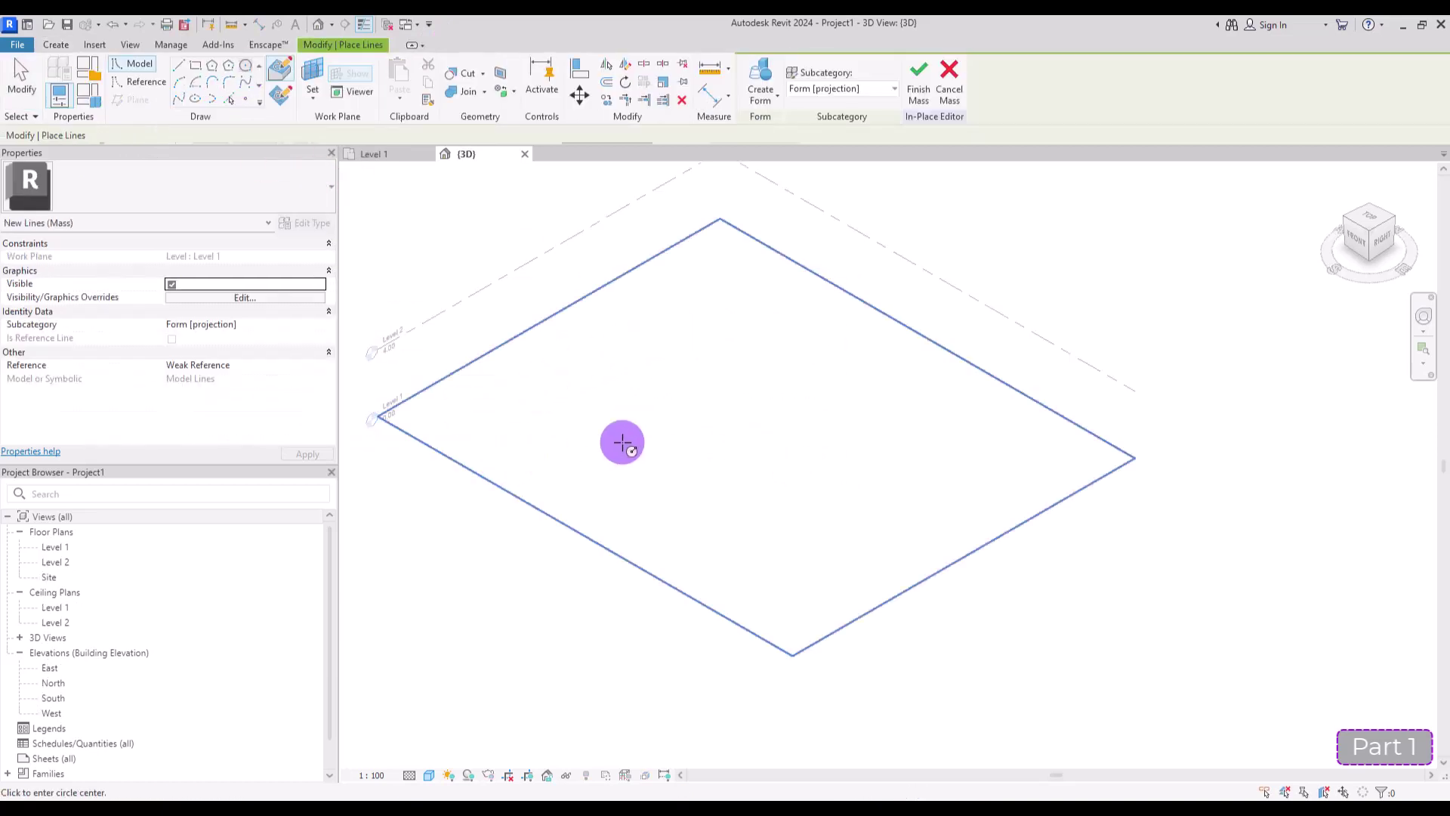
pyautogui.click(650, 406)
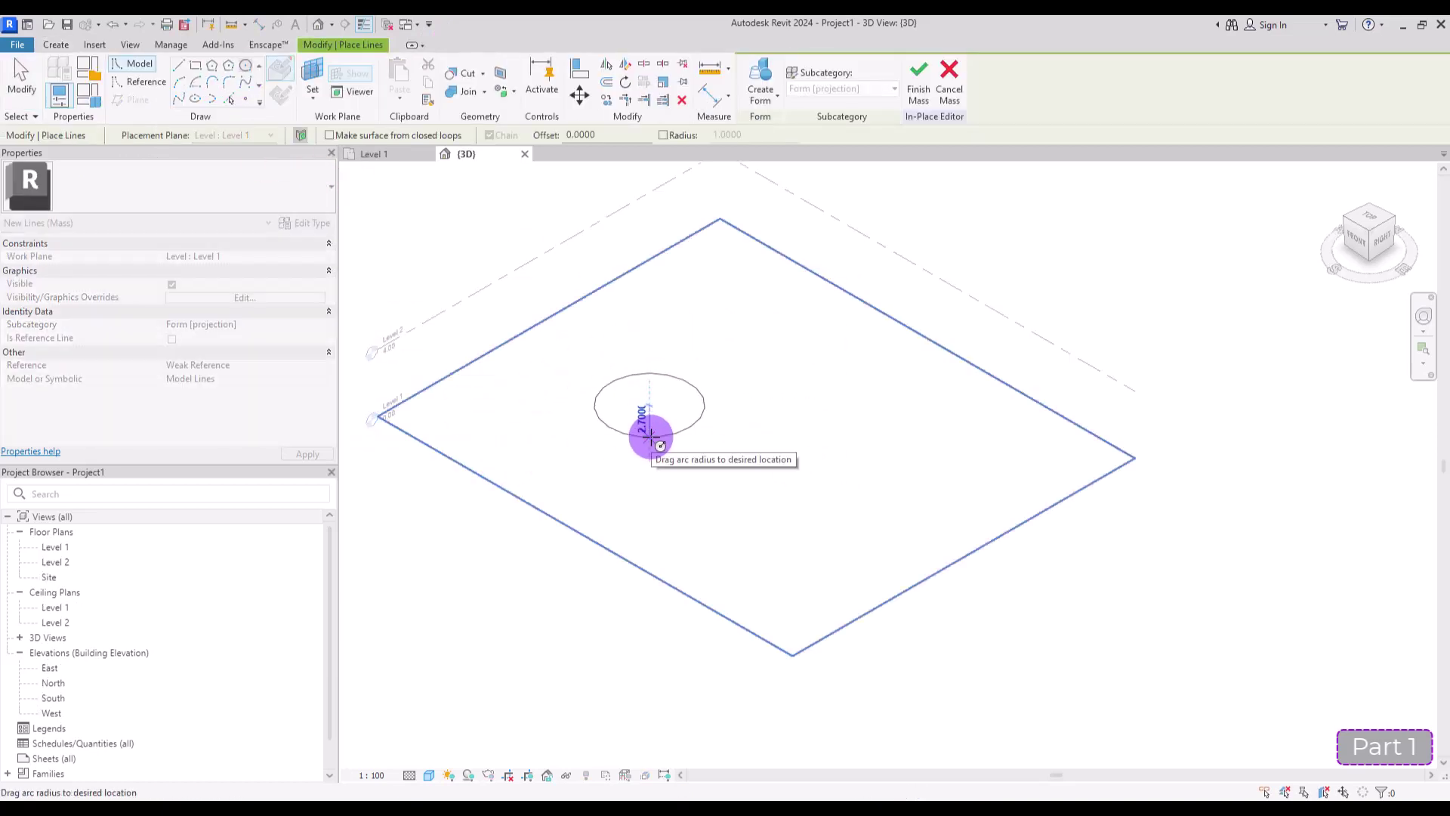
pyautogui.click(654, 420)
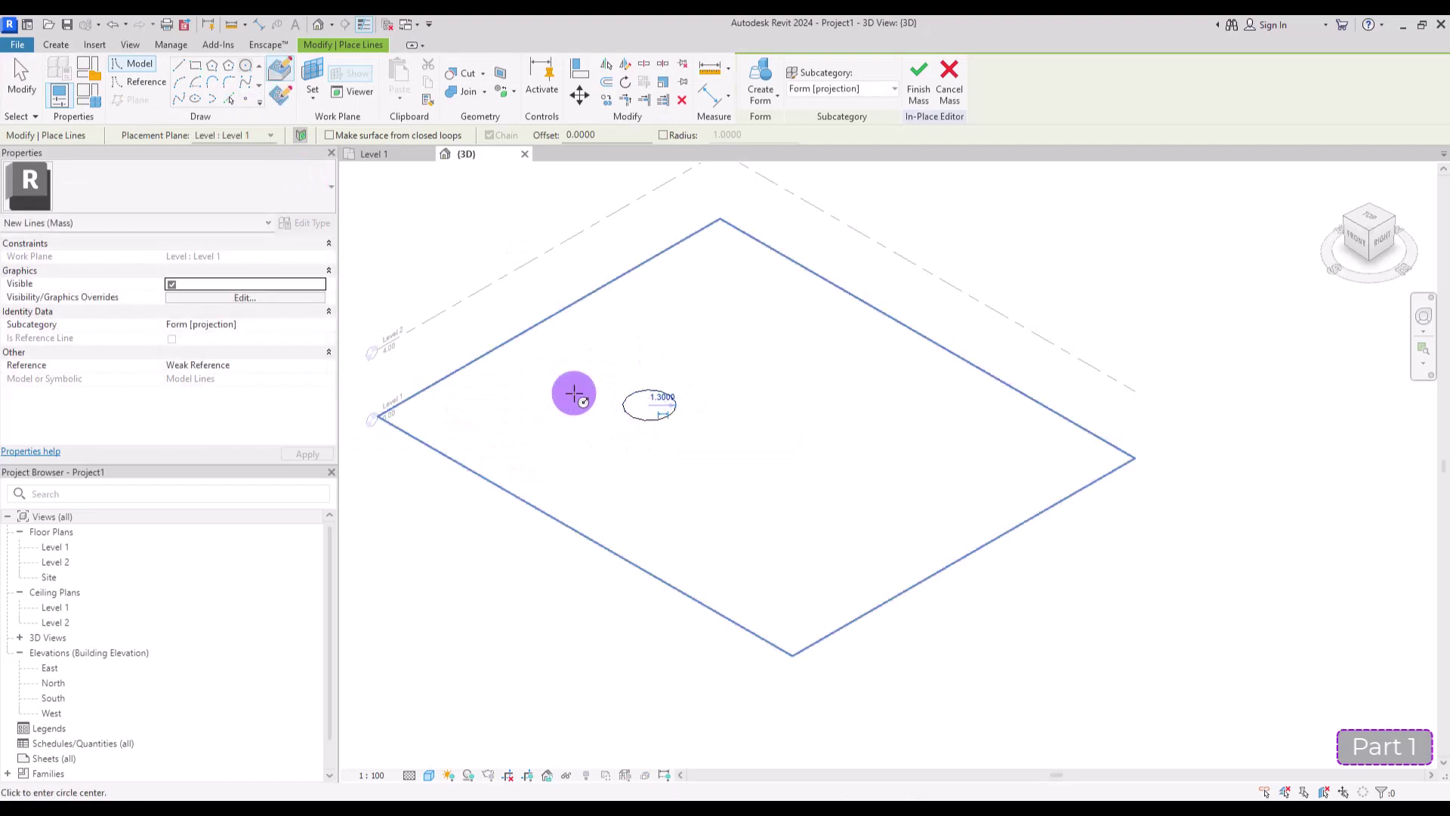
# - Create a solid form from the circle and raise its top face to a height of about 10.9 m
pyautogui.click(761, 94)
pyautogui.click(785, 125)
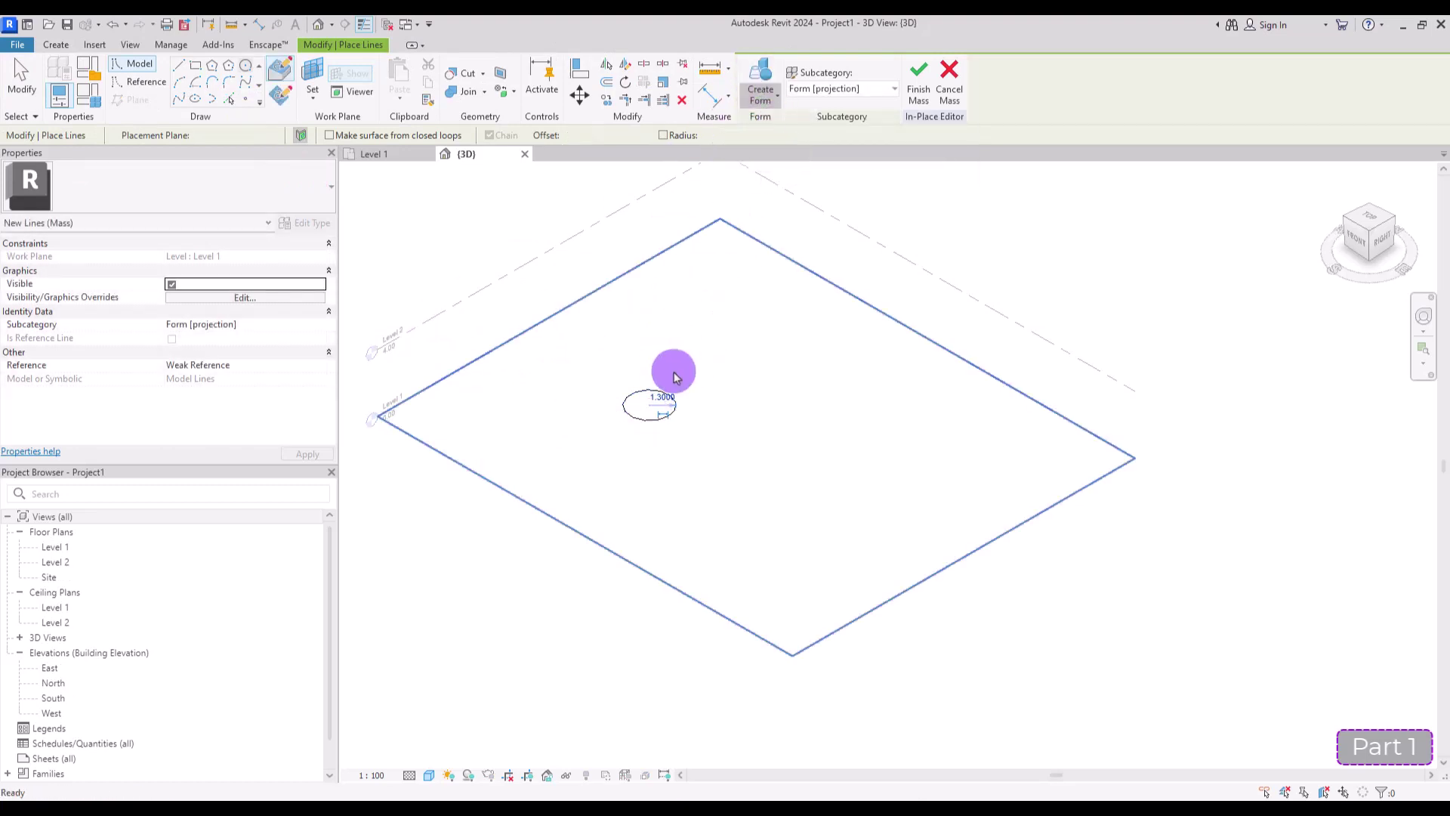
pyautogui.moveTo(658, 359); pyautogui.dragTo(657, 203)
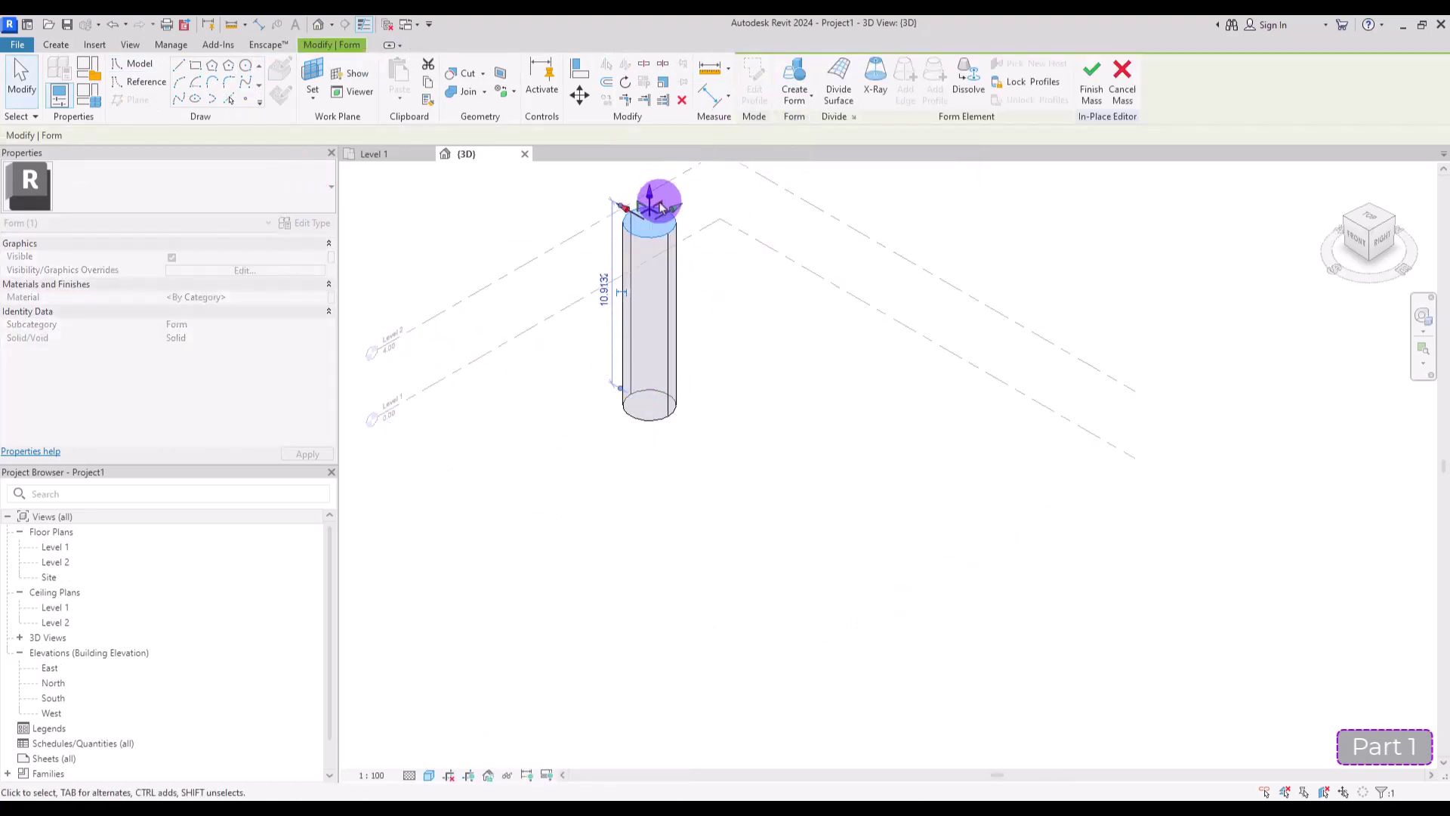
pyautogui.click(741, 366)
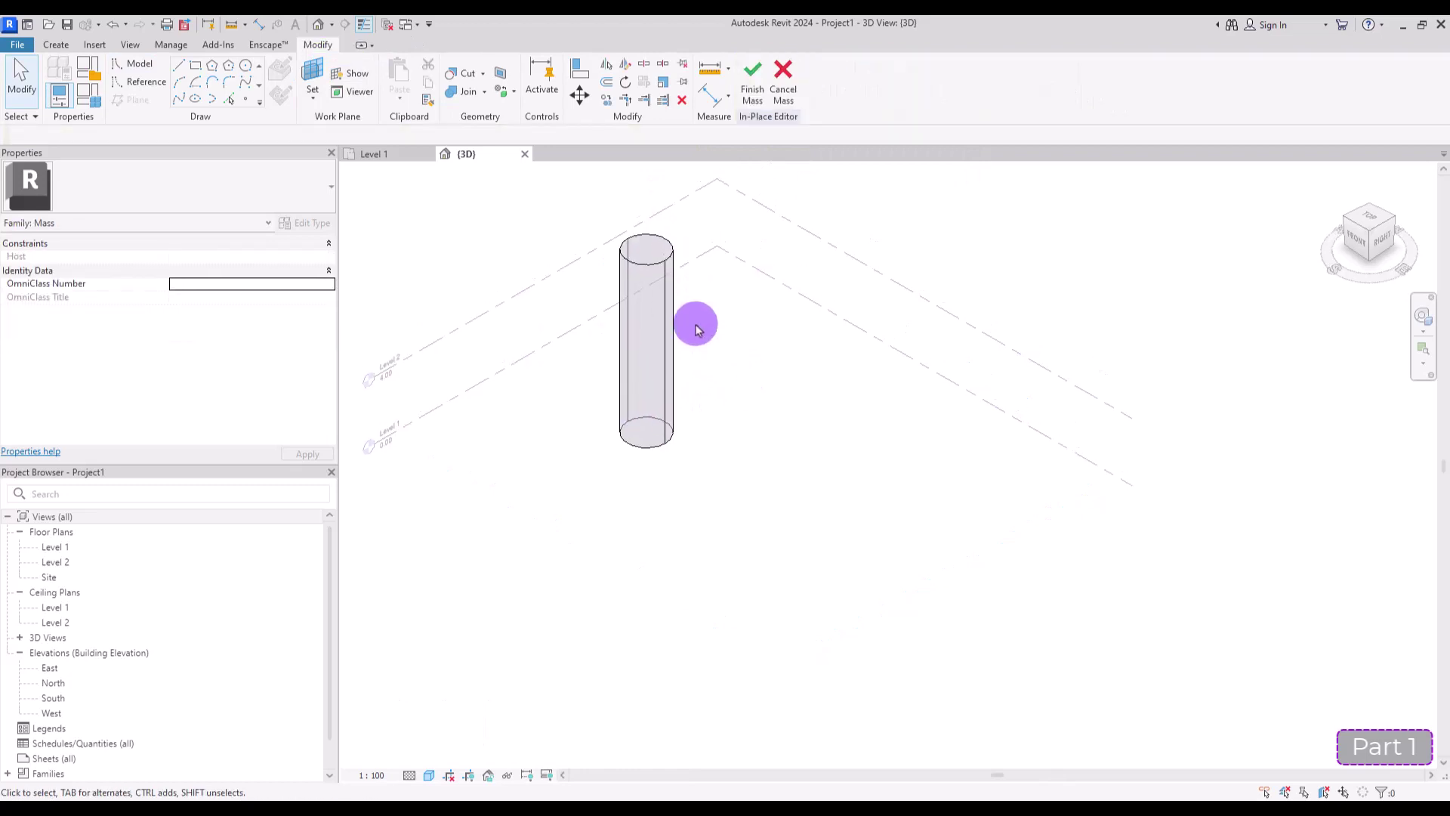
# - Scale up the cylinder's top face graphically so the form widens upward, and finish the mass
pyautogui.click(654, 246)
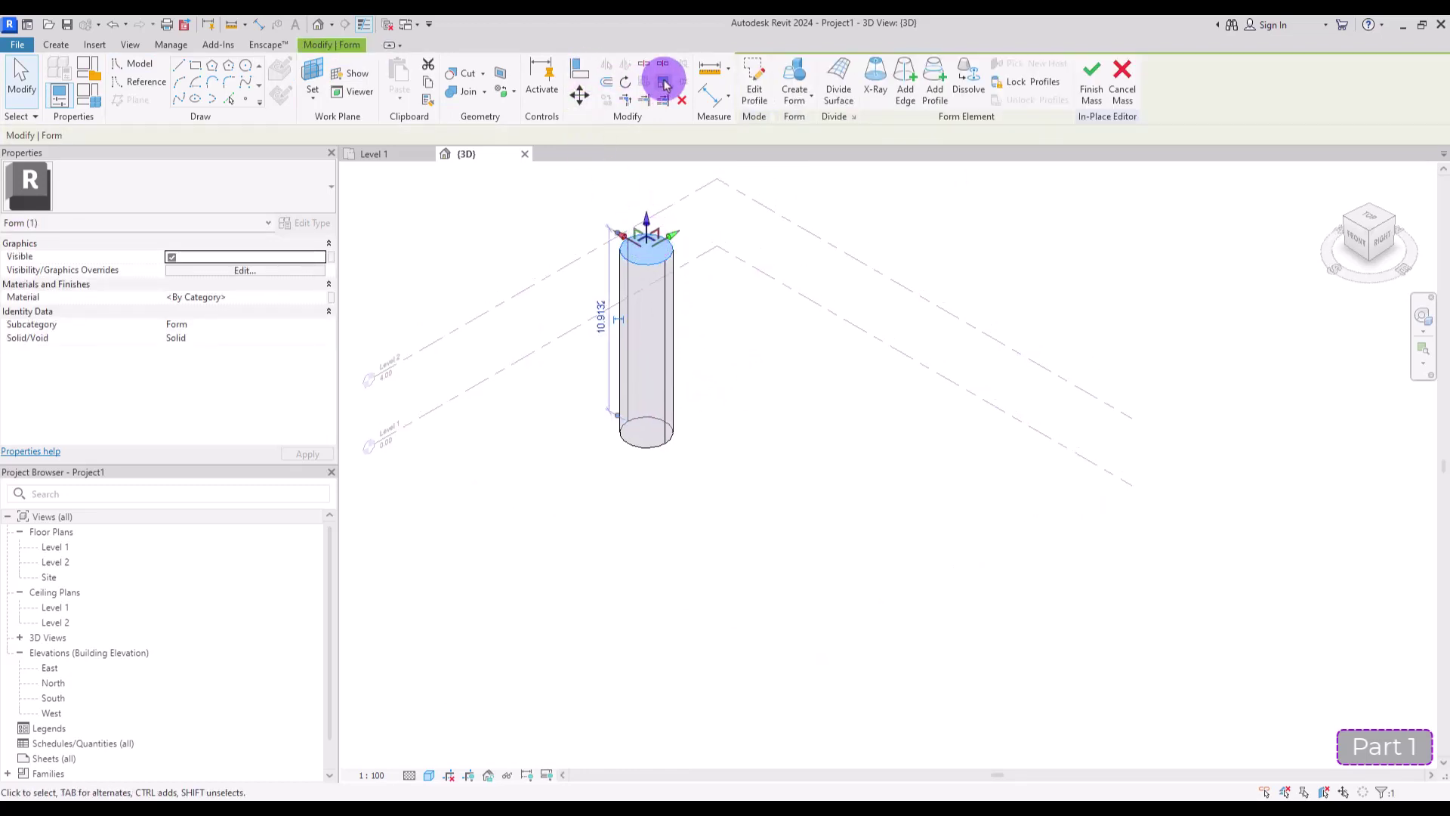
pyautogui.click(664, 85)
pyautogui.click(649, 249)
pyautogui.click(710, 237)
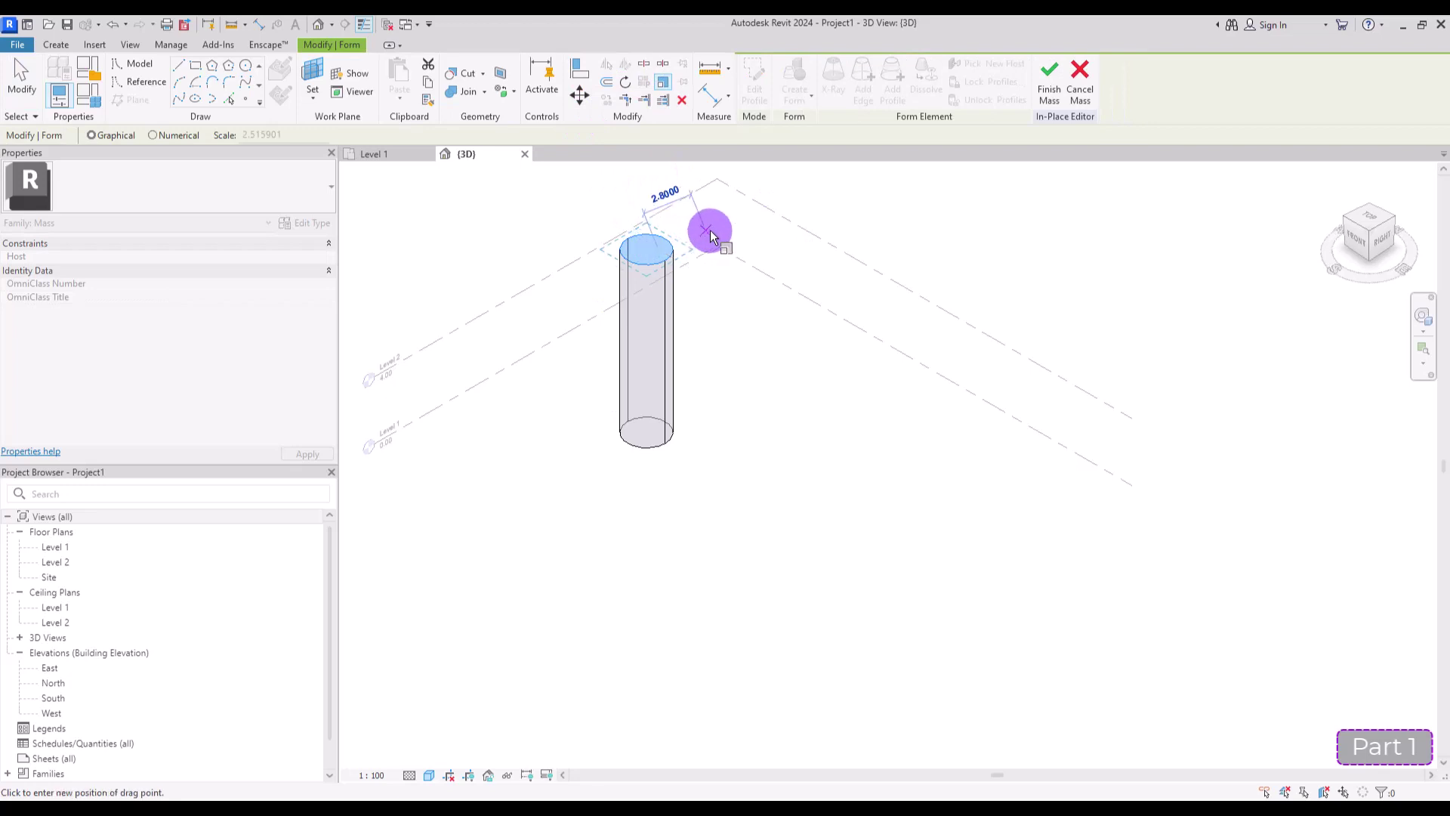
pyautogui.click(794, 202)
pyautogui.click(778, 364)
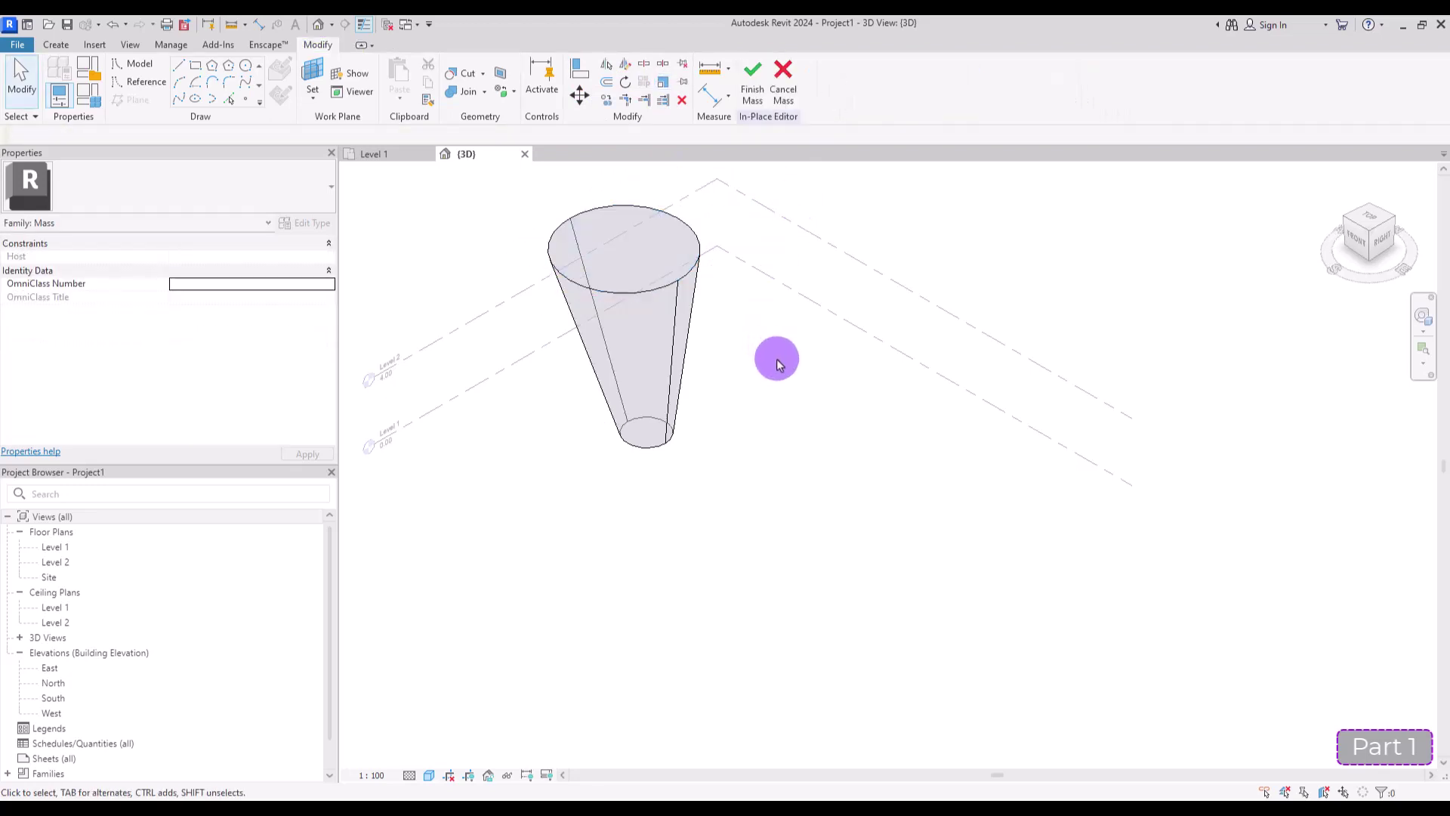
pyautogui.moveTo(778, 364); pyautogui.dragTo(884, 451, button='middle')
pyautogui.click(752, 83)
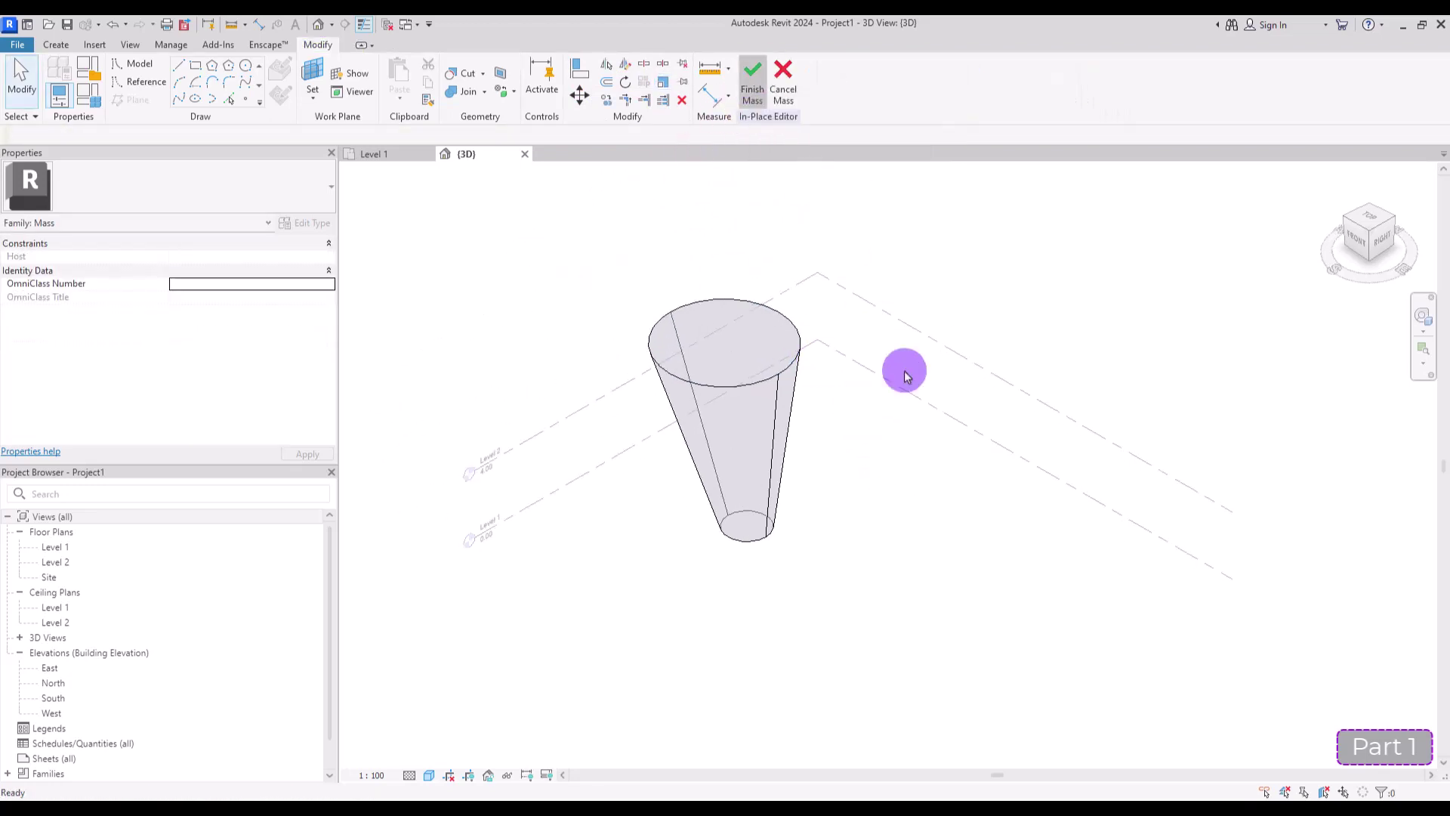
# - In the East elevation, add two levels above Level 2, each offset 3 m from the one below, and return to 3D
pyautogui.click(345, 99)
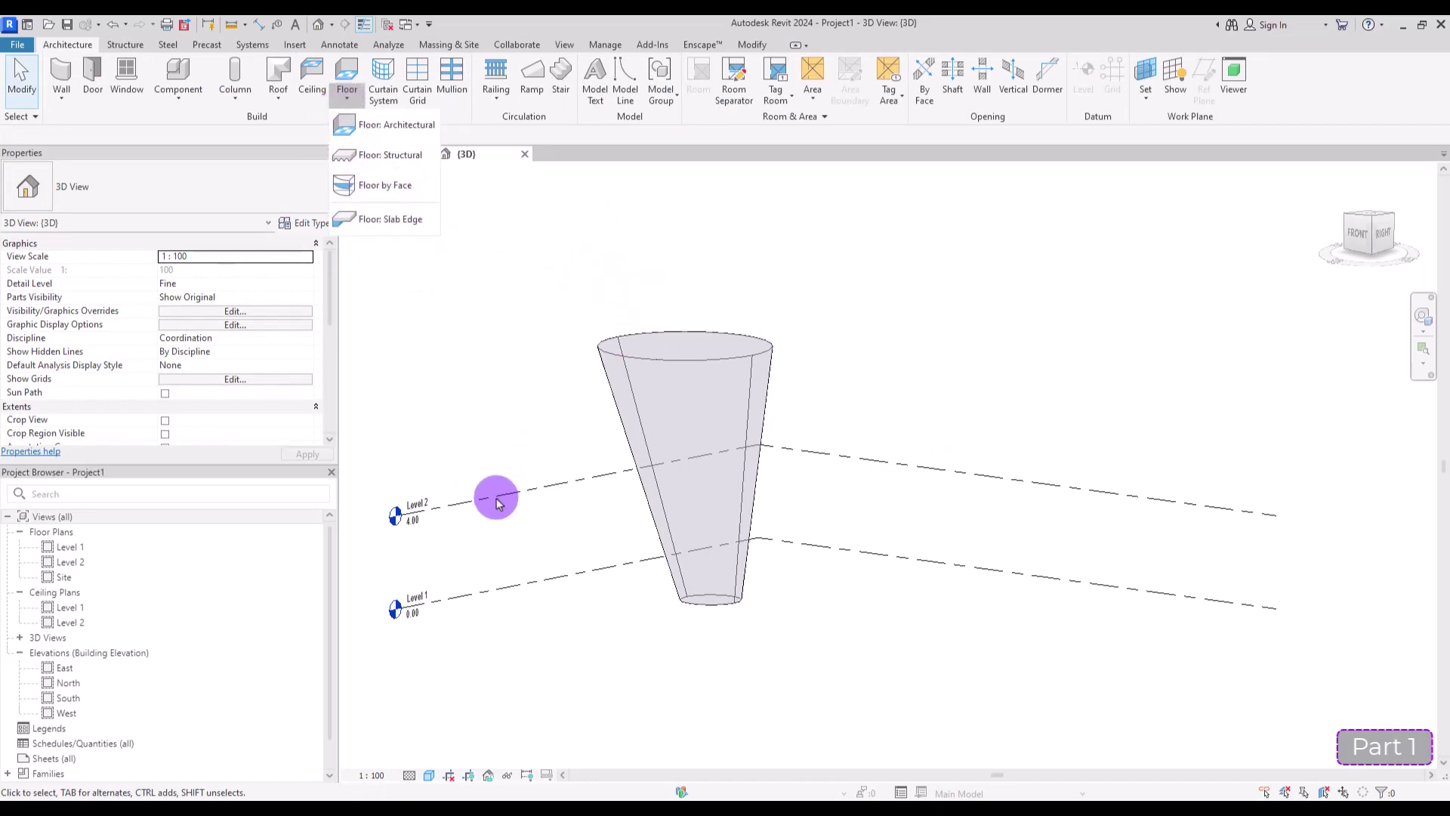
pyautogui.click(529, 391)
pyautogui.doubleClick(65, 668)
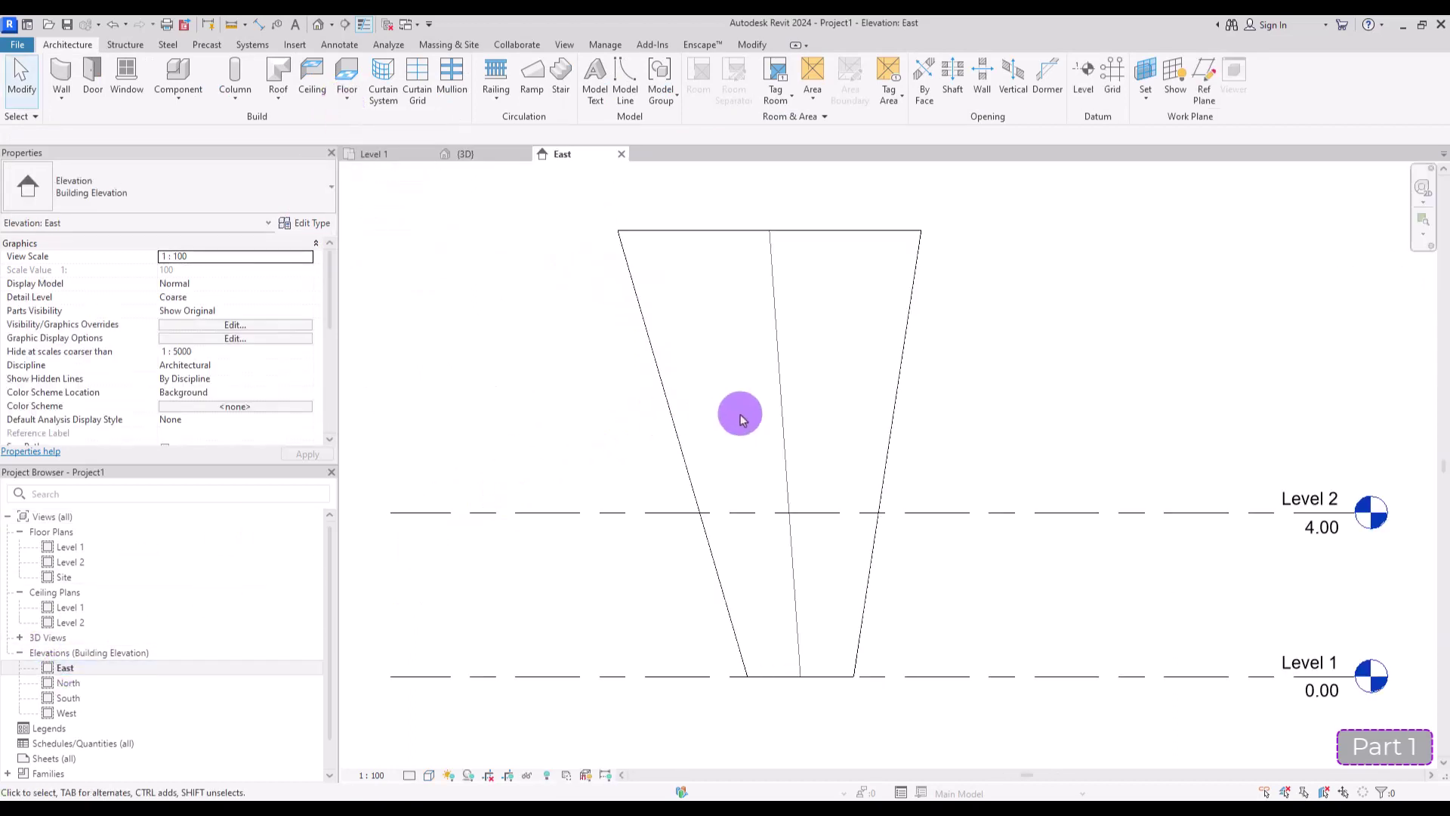
pyautogui.scroll(-3, 916, 512)
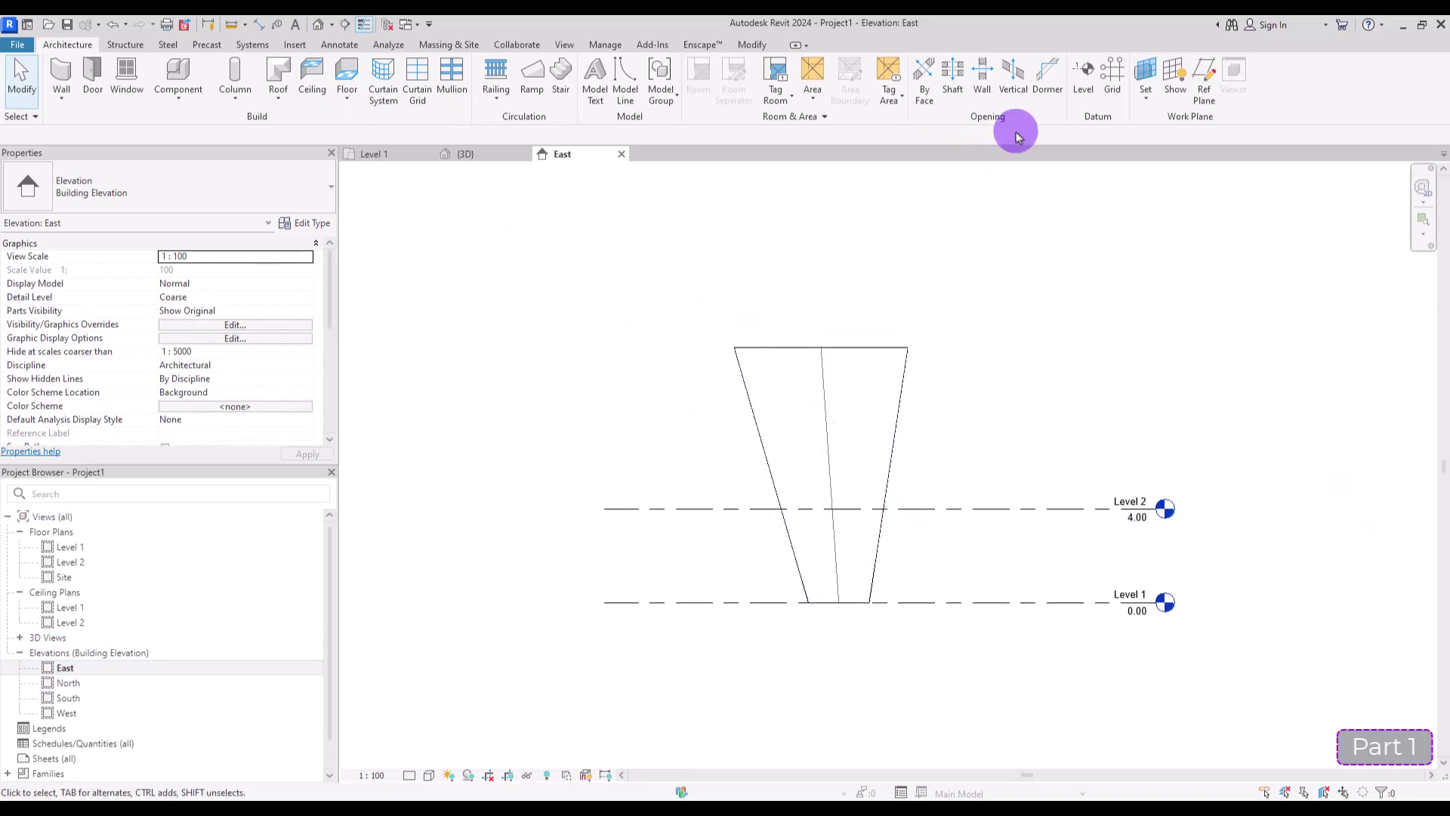
pyautogui.click(1086, 73)
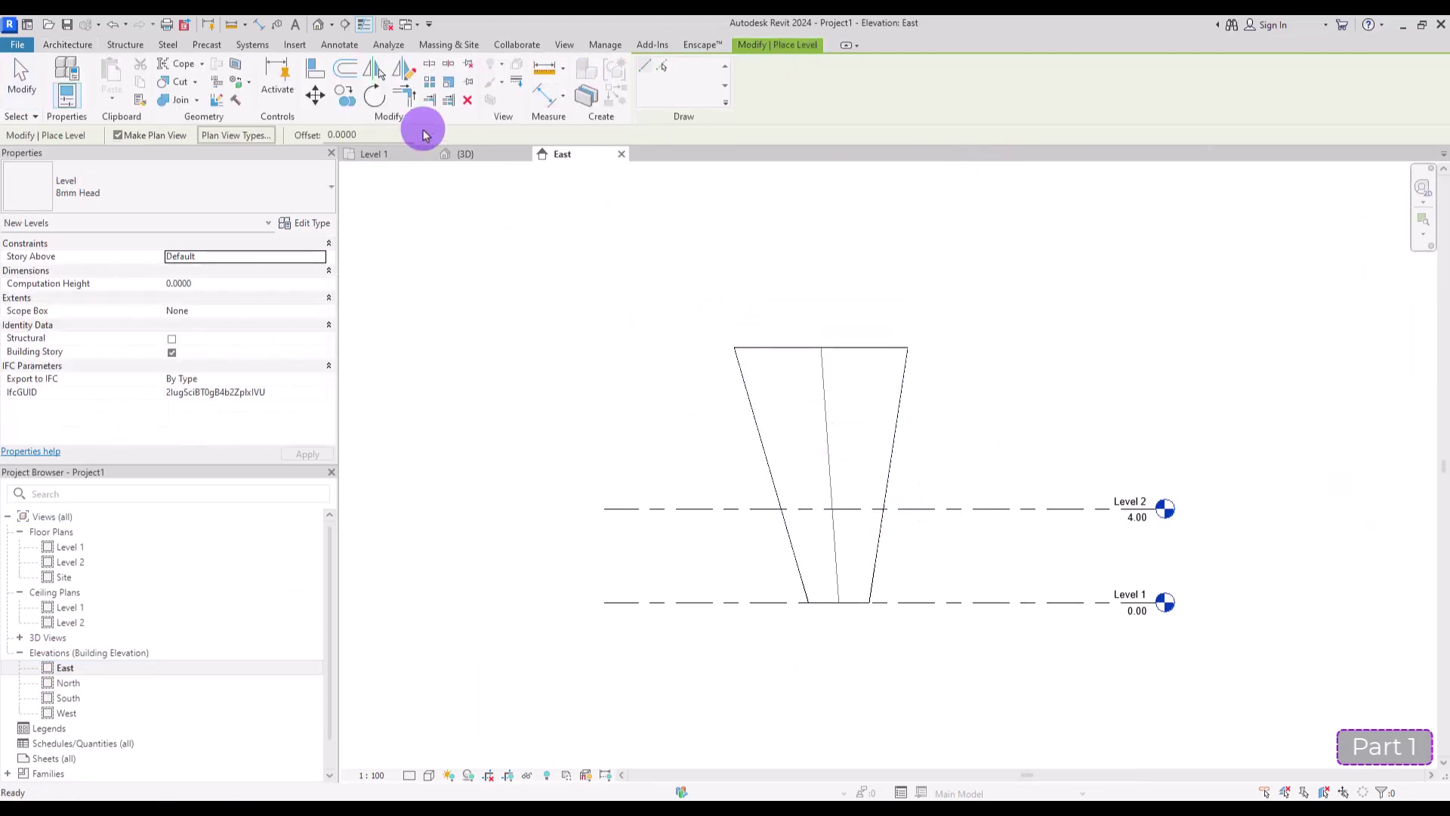
pyautogui.click(647, 66)
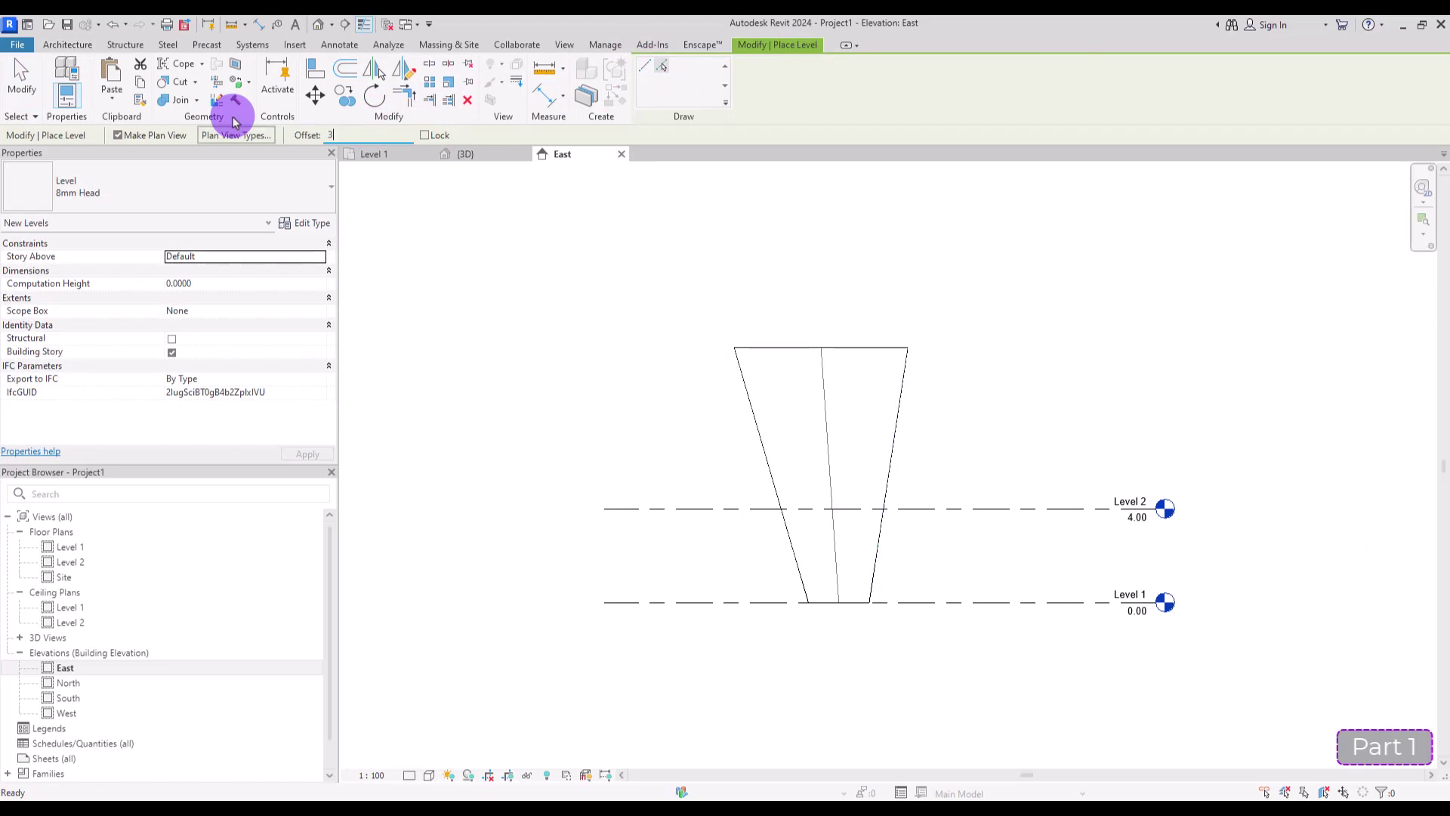
pyautogui.click(987, 508)
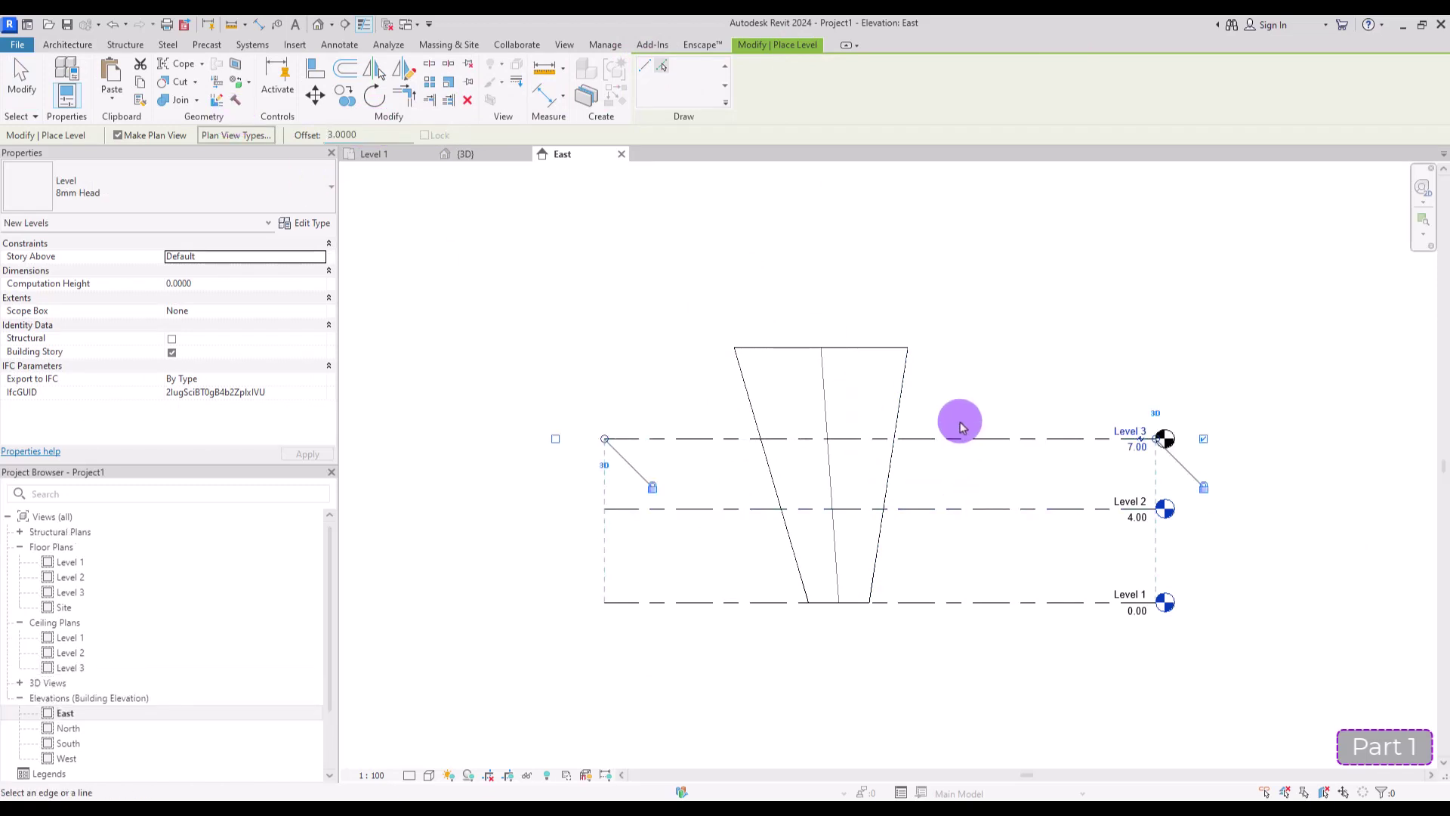
pyautogui.click(953, 440)
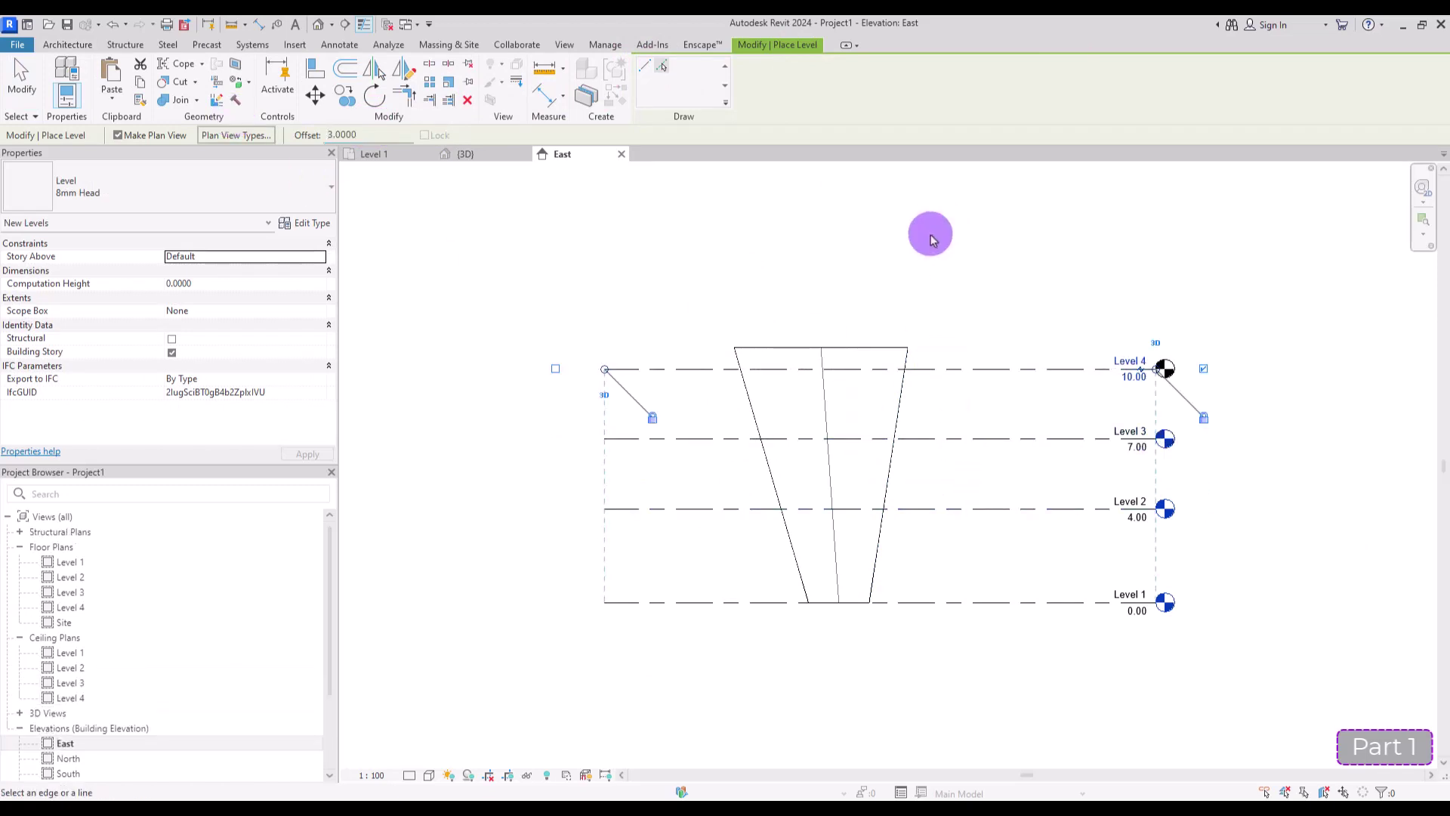
pyautogui.click(467, 154)
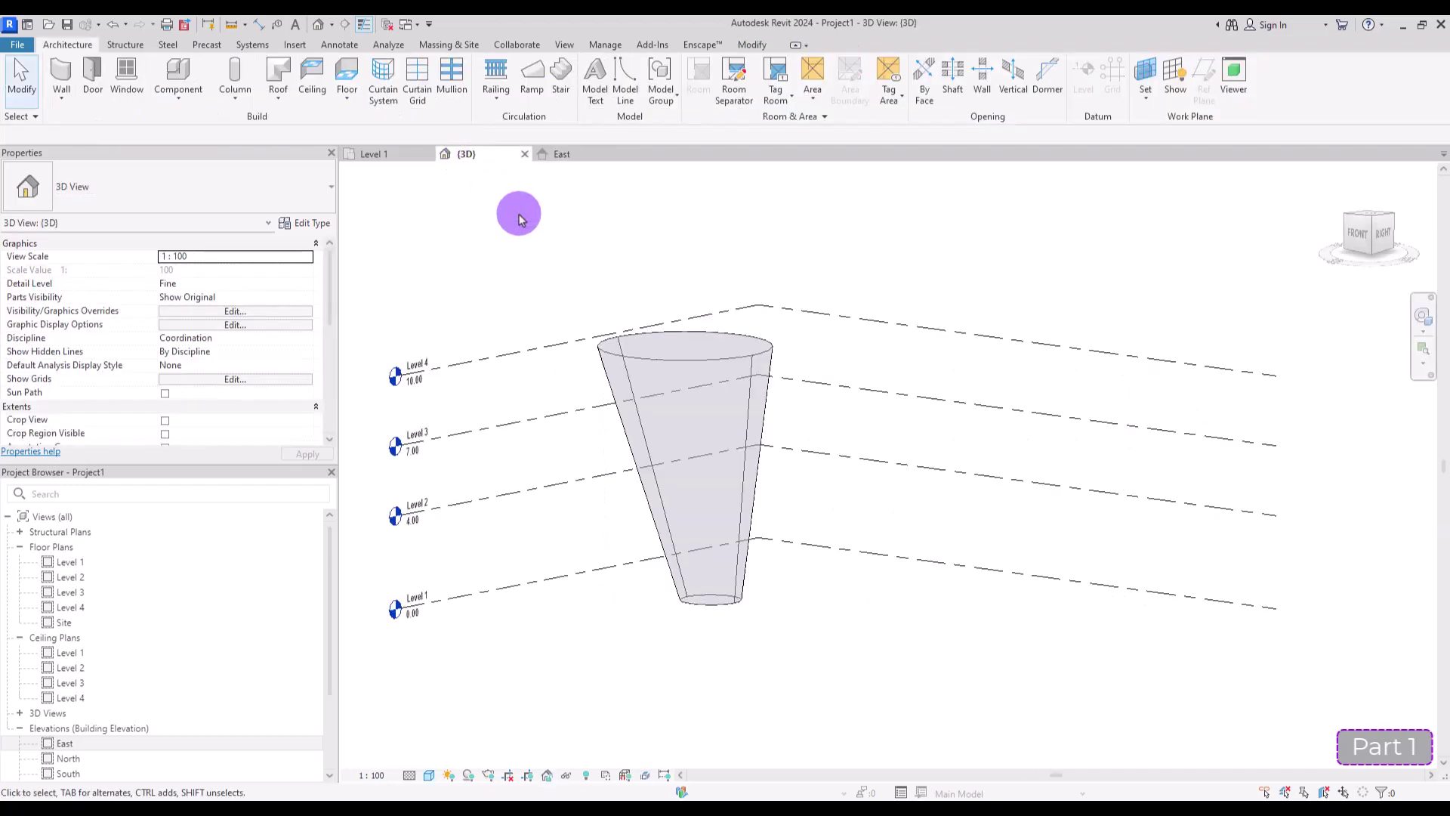
pyautogui.click(346, 98)
pyautogui.click(361, 193)
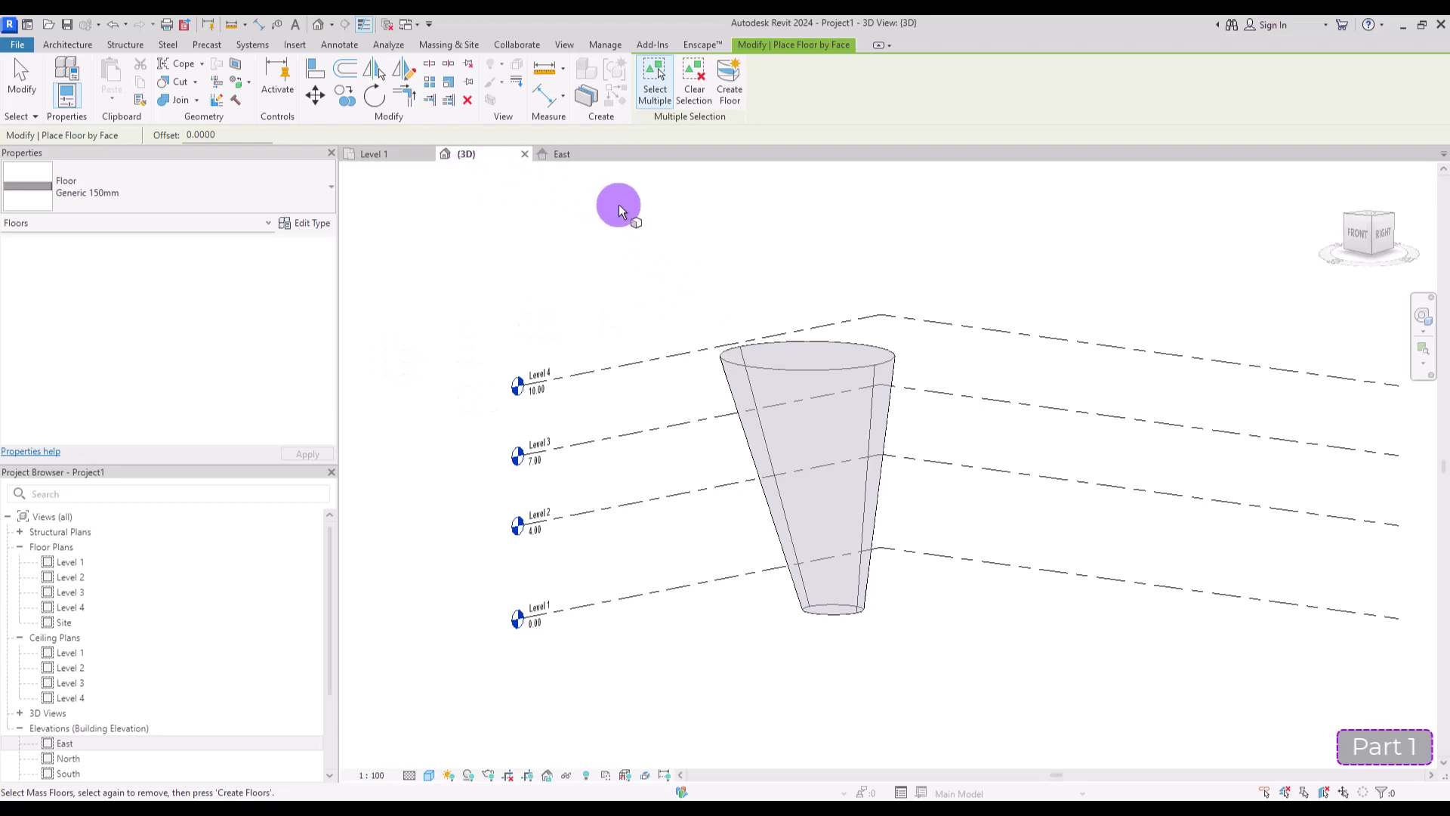
pyautogui.press('Escape')
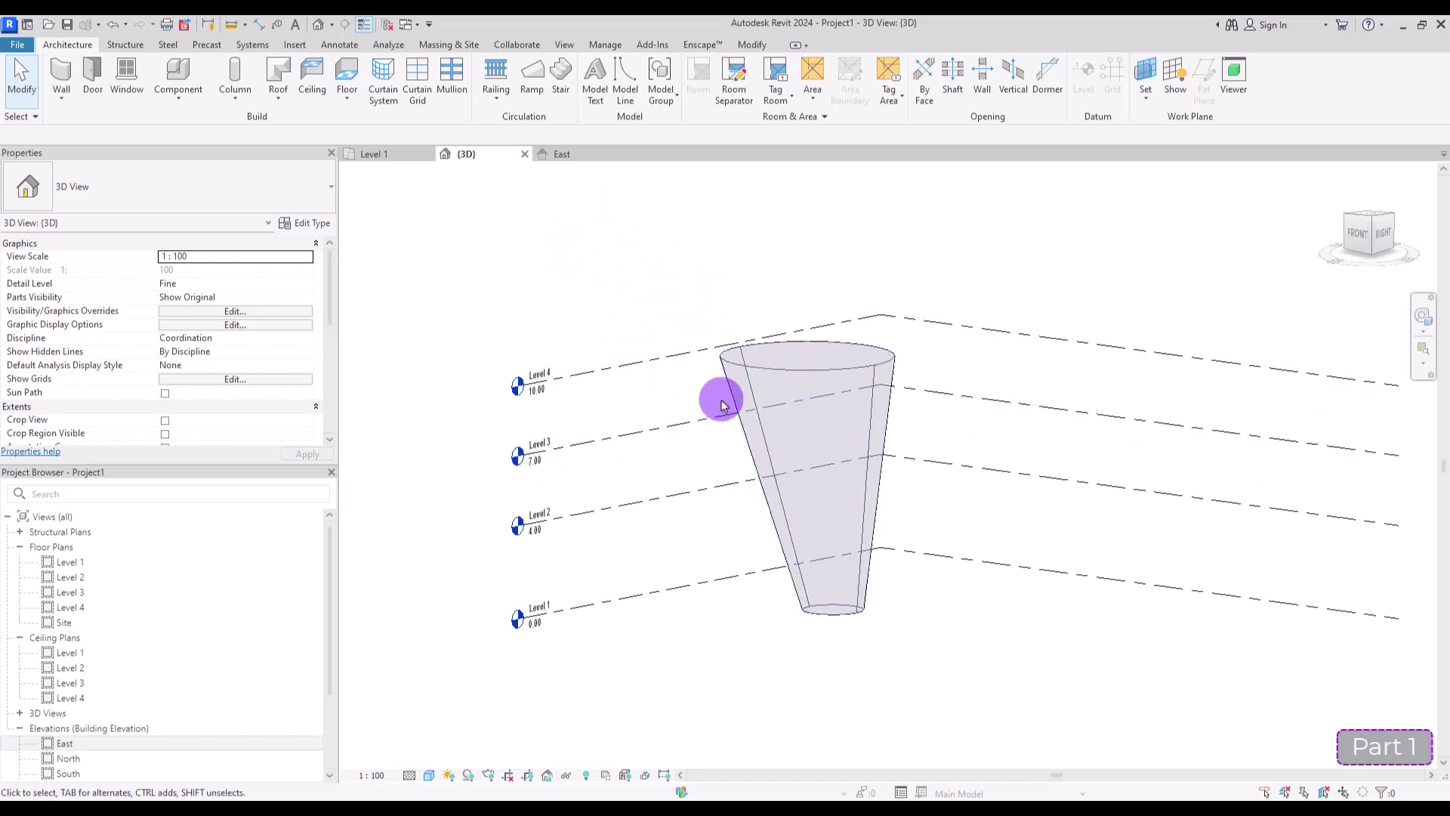
# - Create mass floors in the tapered mass at Level 1, Level 2, Level 3 and Level 4
pyautogui.click(740, 371)
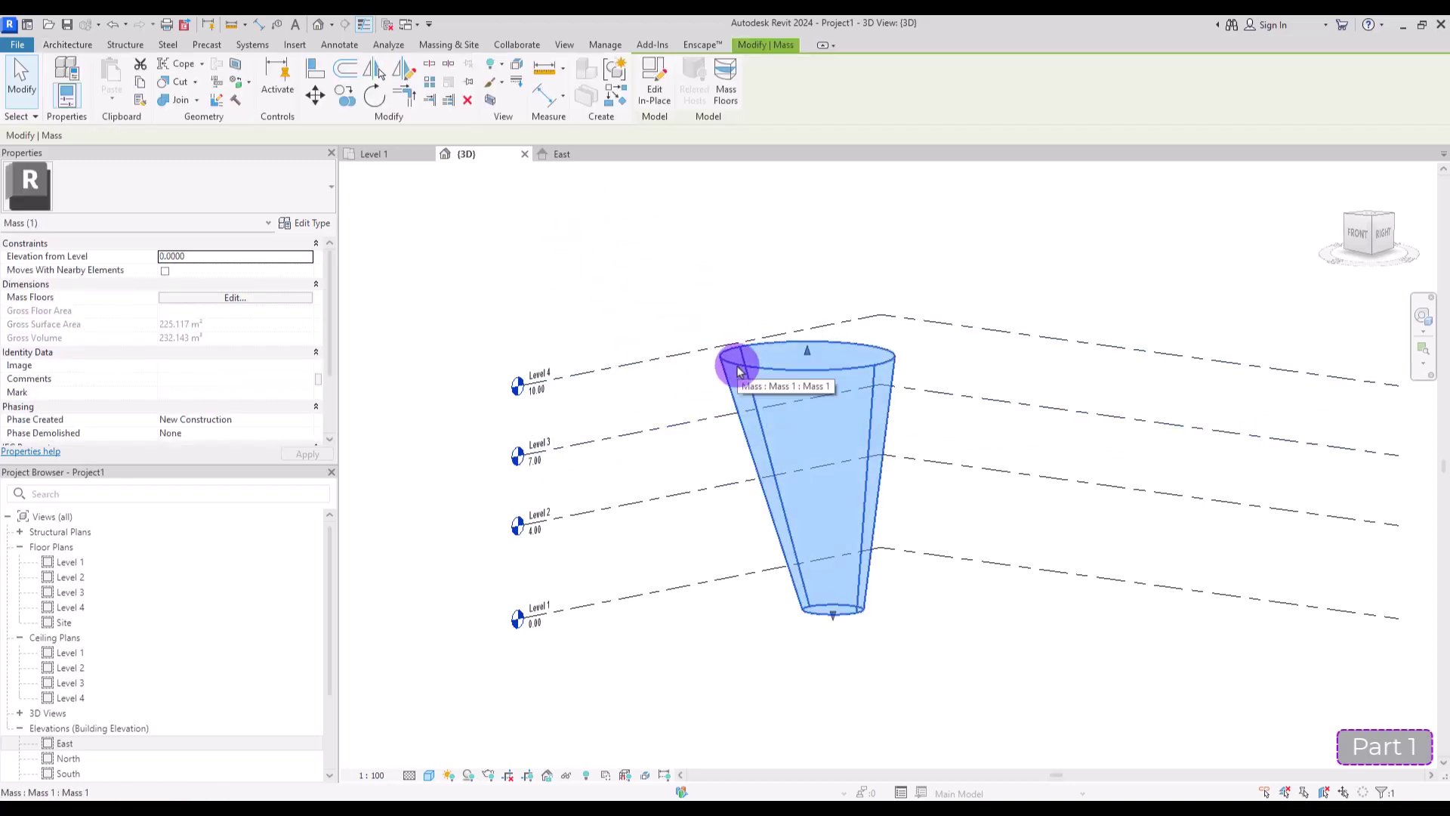
pyautogui.click(727, 83)
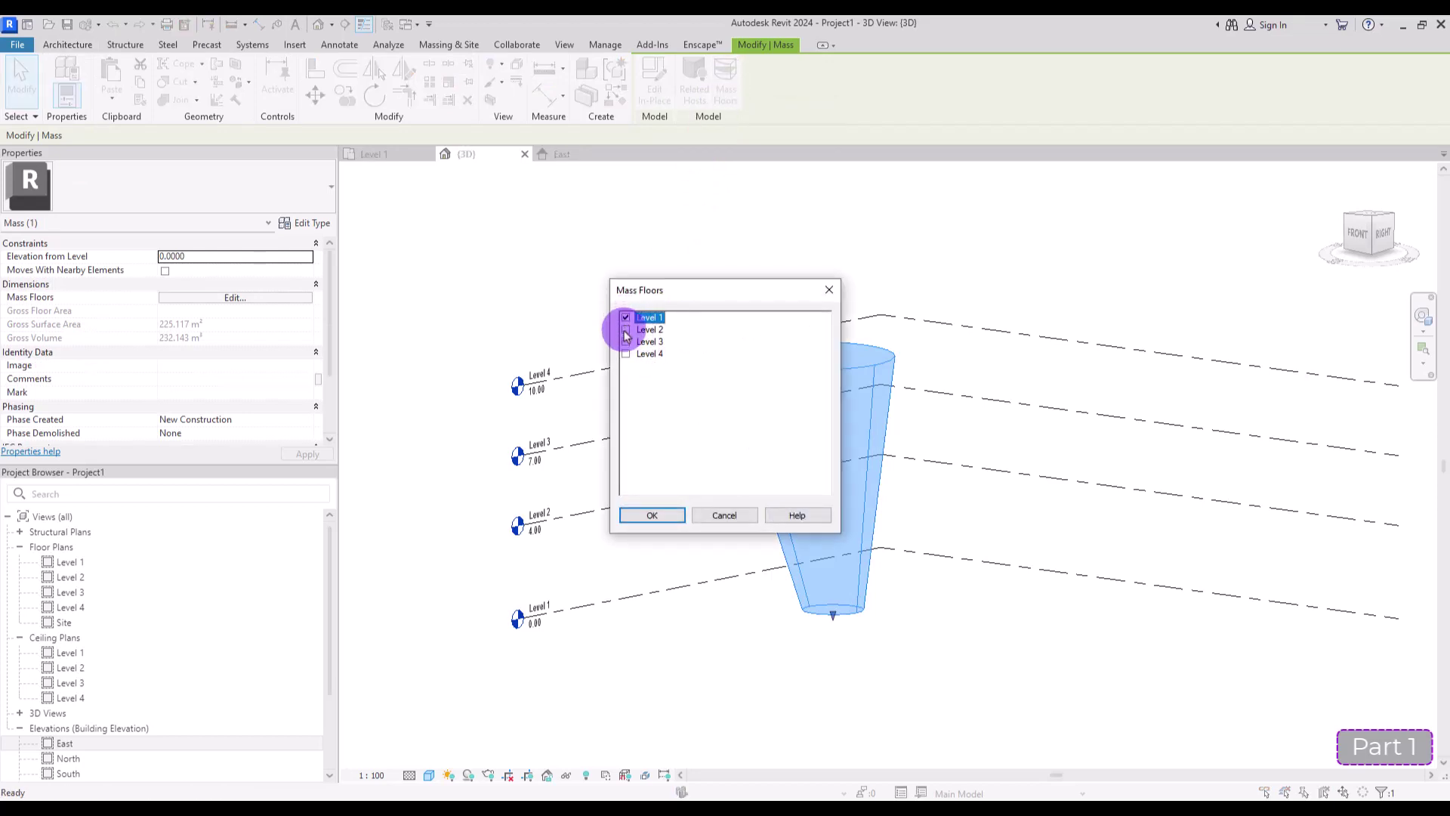
pyautogui.click(638, 515)
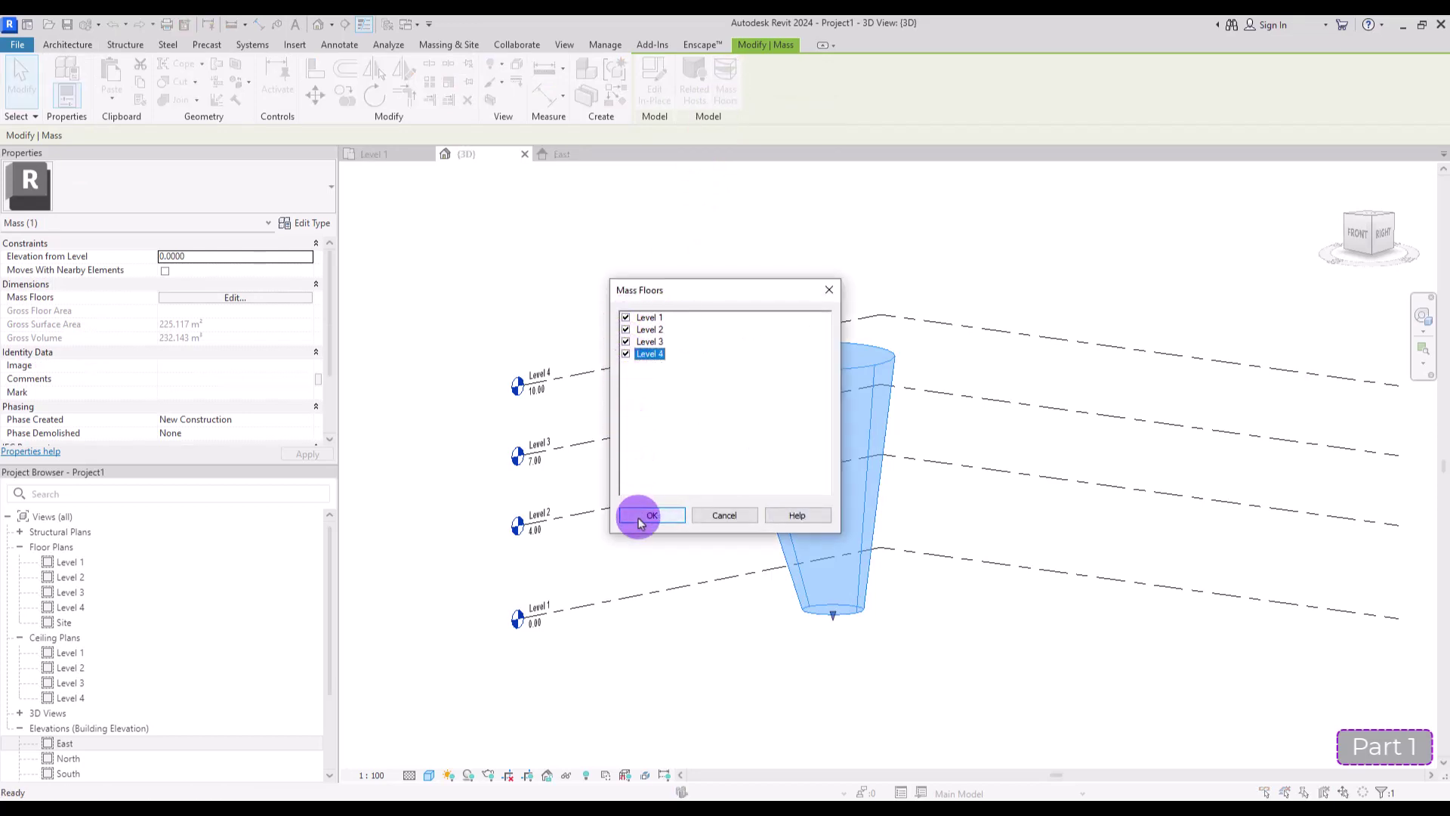
# - Apply the mass floors for Level 1 to Level 4 and view the tapered mass from a low 3D angle
pyautogui.click(641, 515)
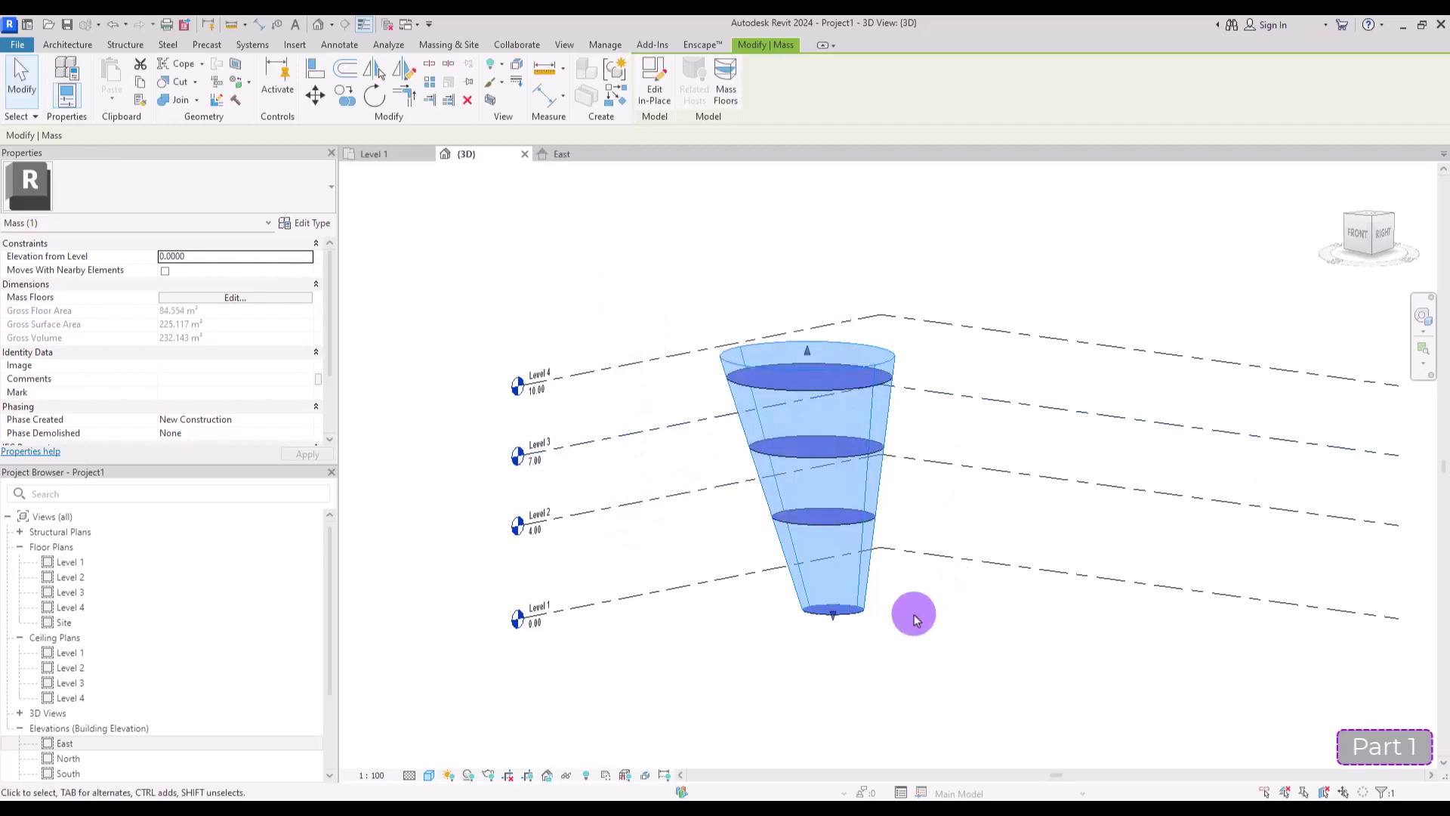
pyautogui.click(1097, 388)
pyautogui.click(1335, 261)
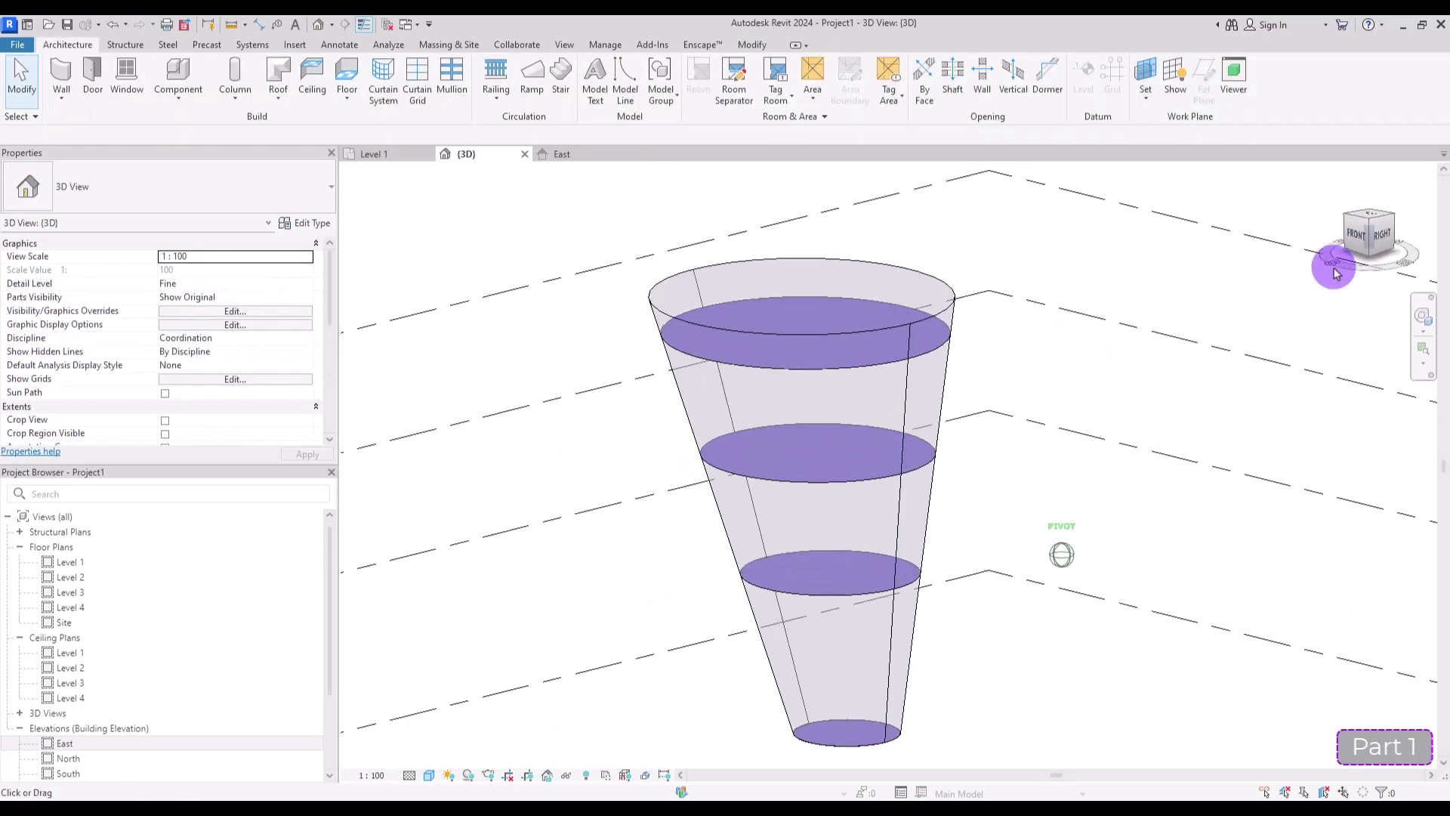
pyautogui.keyDown('shift'); pyautogui.moveTo(1322, 284); pyautogui.dragTo(1310, 399, button='middle'); pyautogui.keyUp('shift')
pyautogui.scroll(-2, 517, 238)
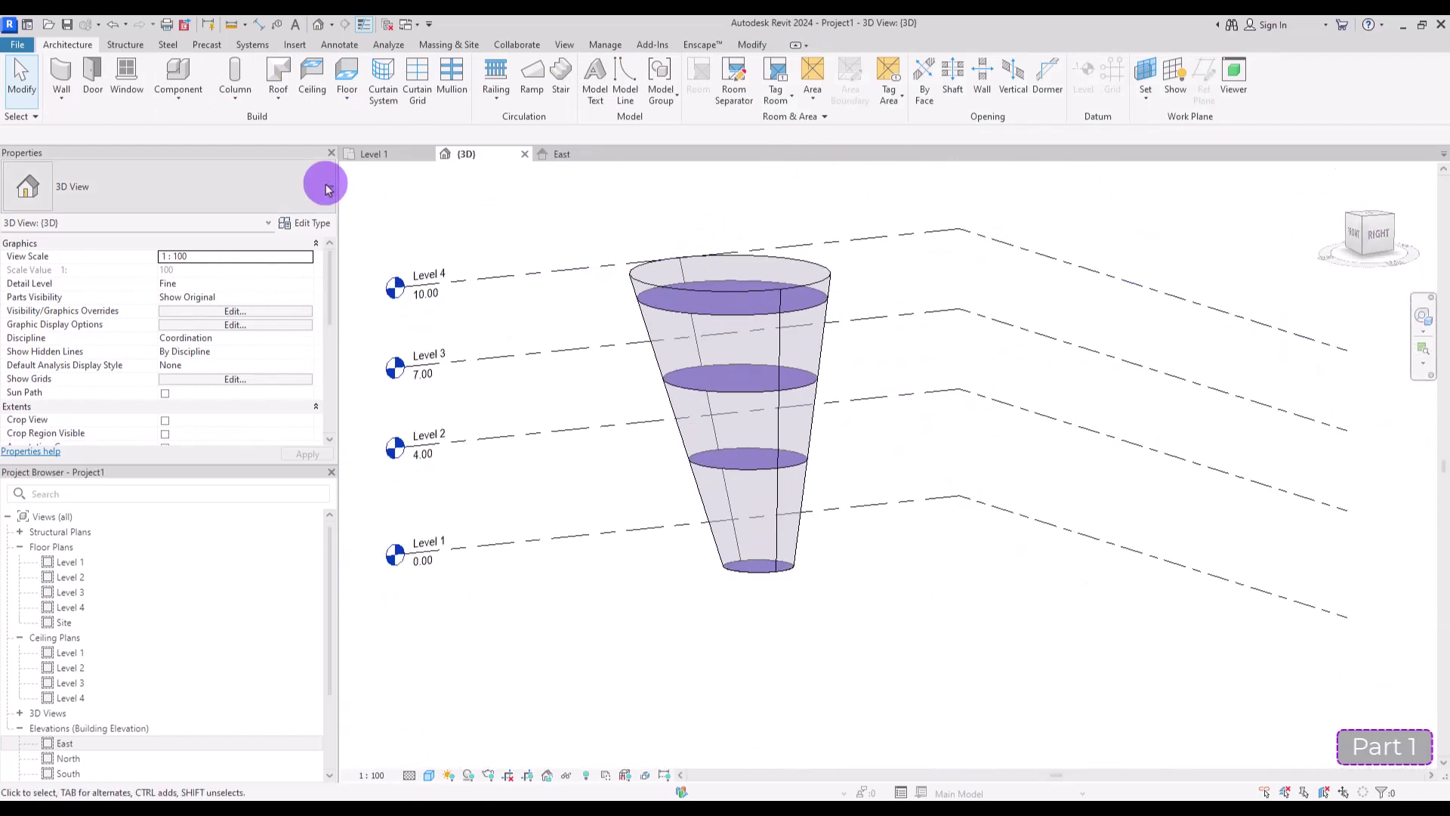
# - Create Generic 150mm floors by face on the mass floors at Level 1, Level 3 and Level 4
pyautogui.click(346, 105)
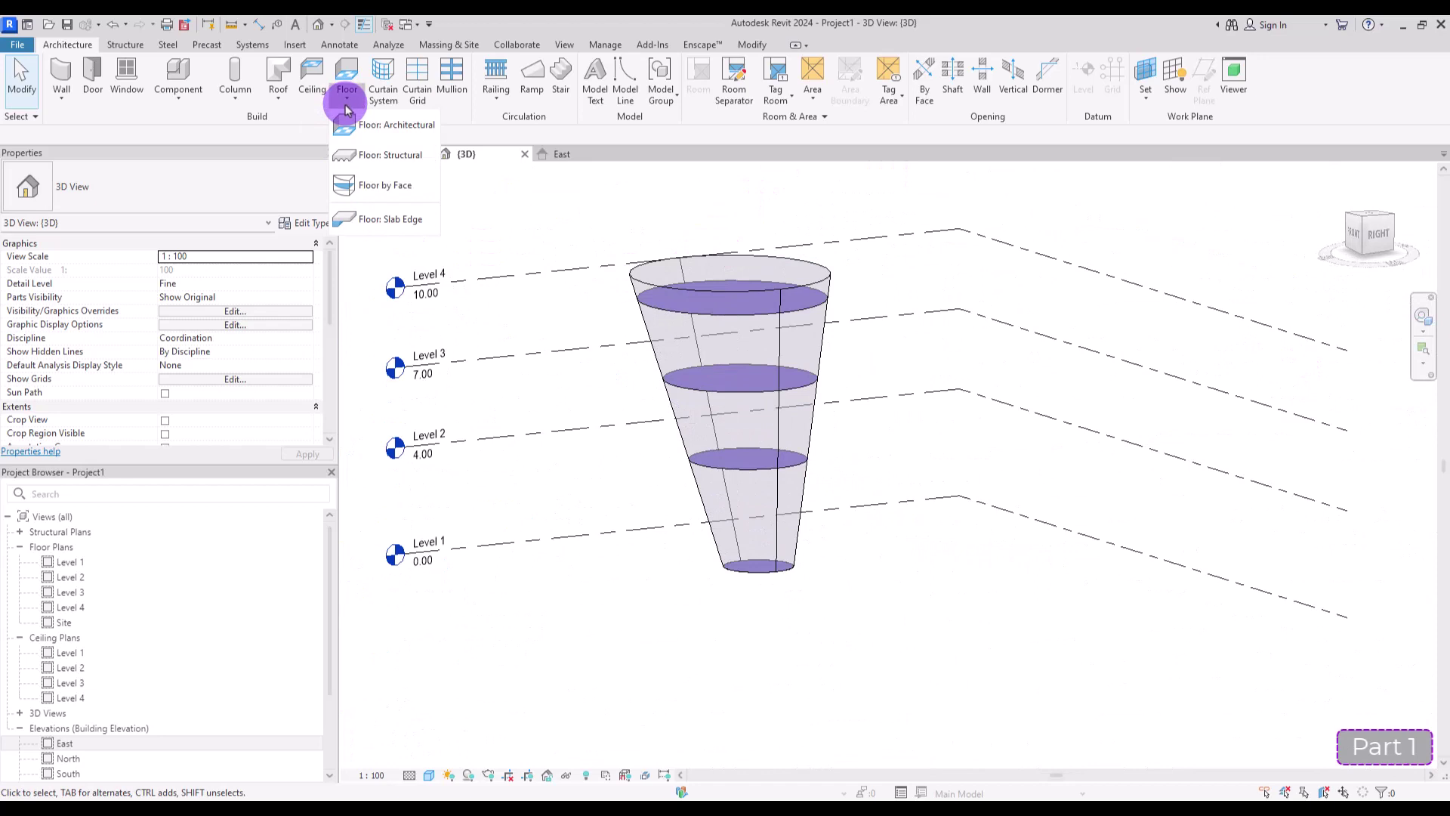
pyautogui.click(376, 198)
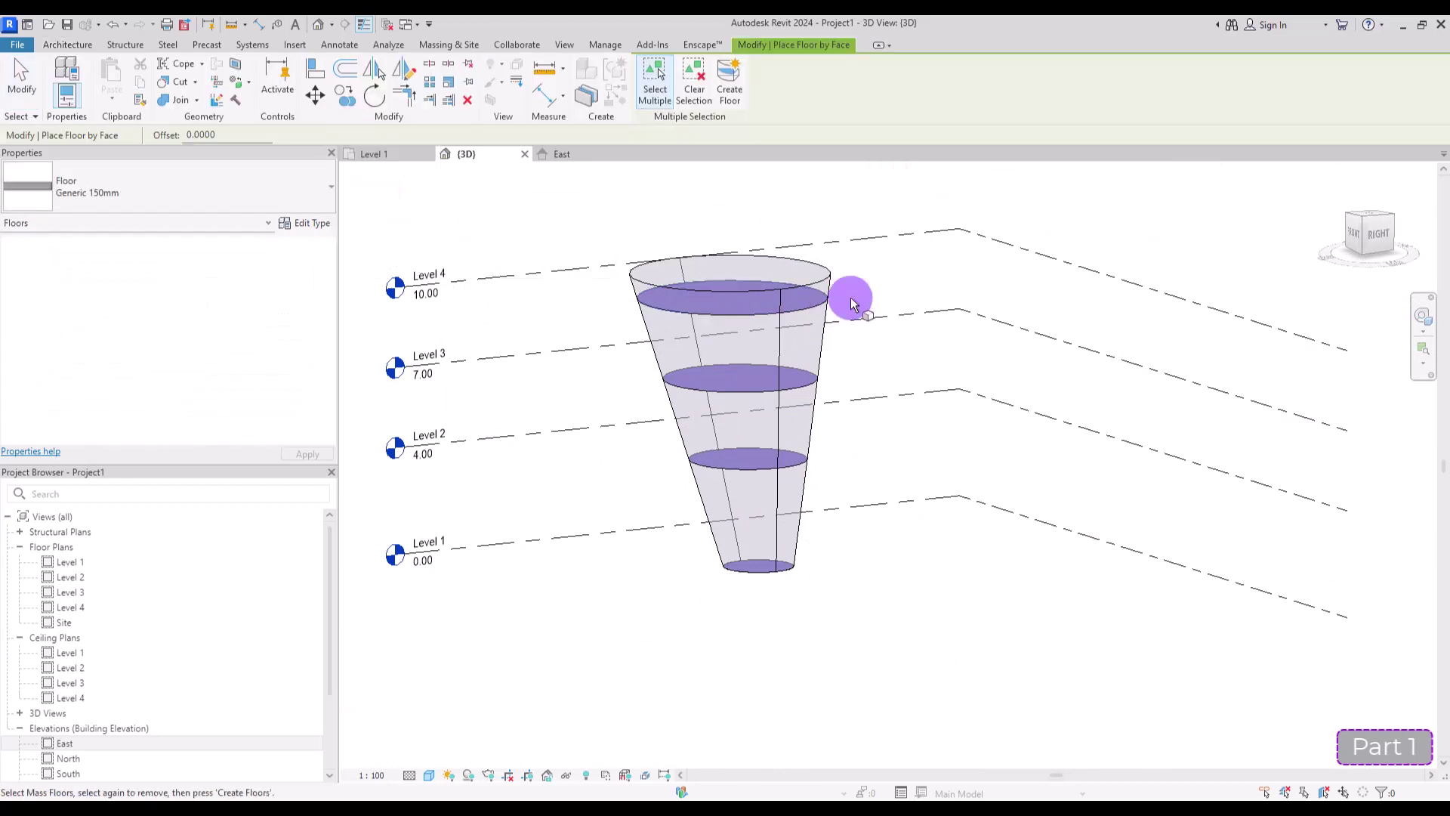
pyautogui.moveTo(893, 268); pyautogui.dragTo(741, 381)
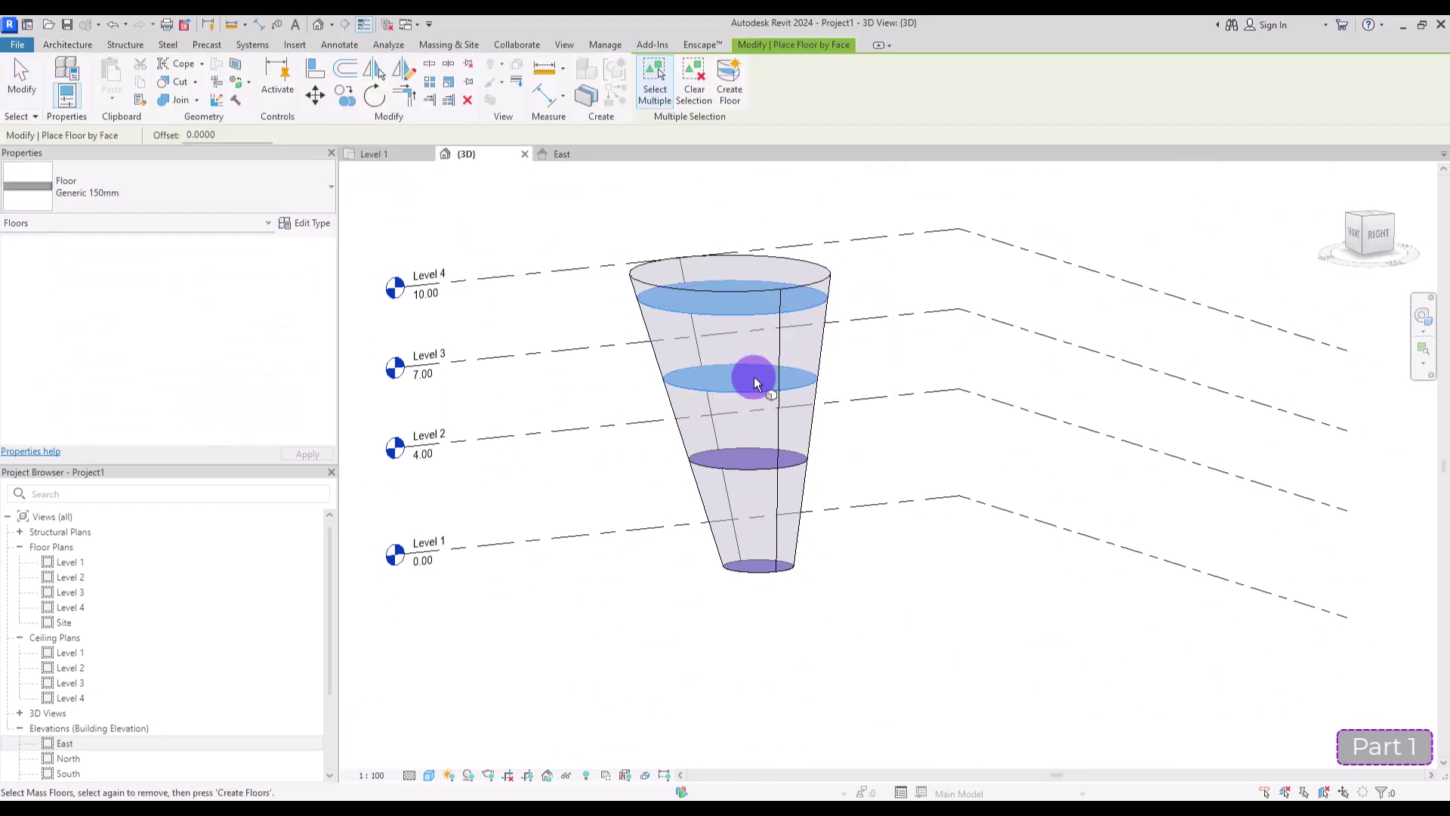
pyautogui.press('Return')
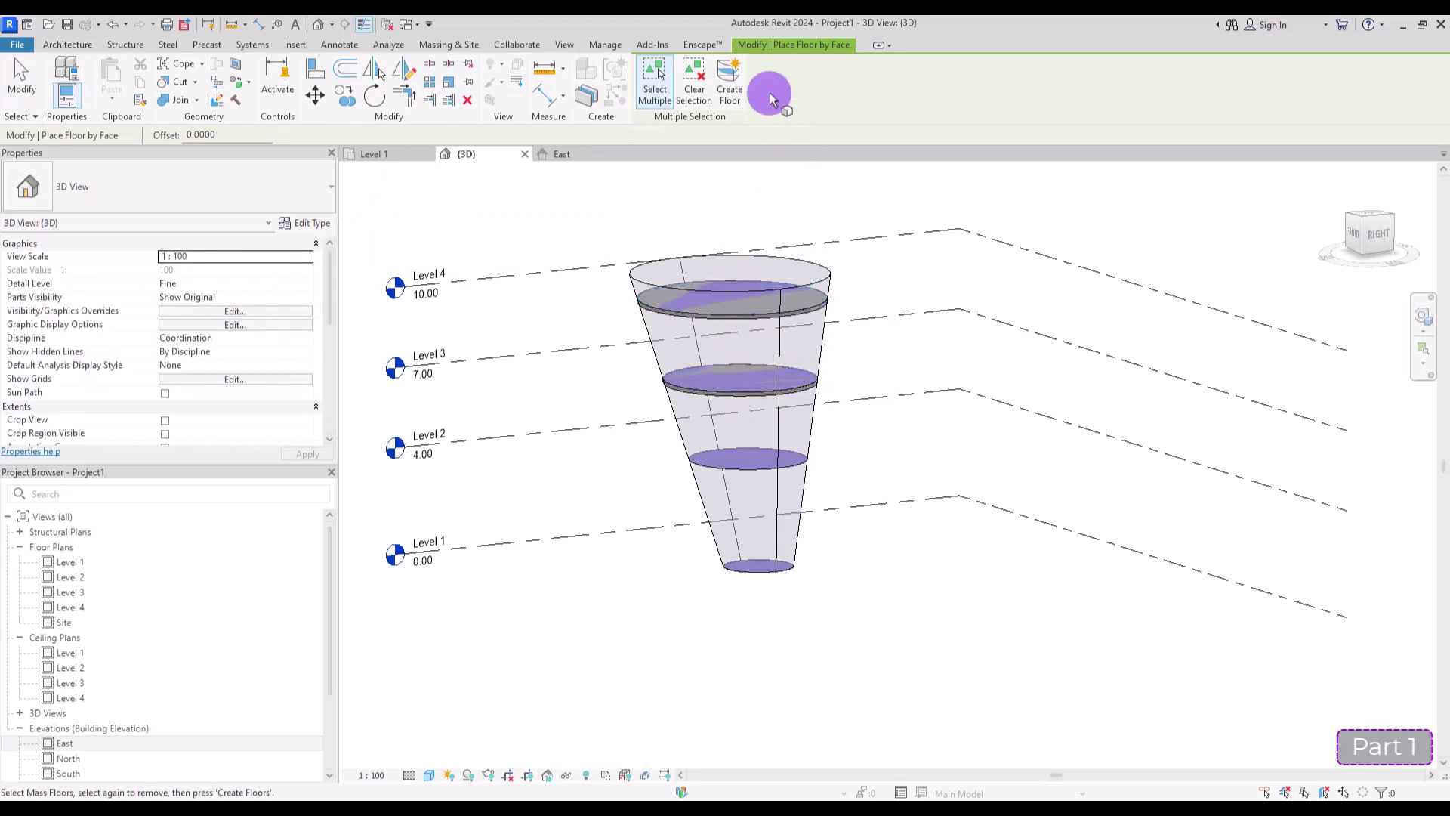
# - Set the mass display to Show Mass by View Settings so only the floors show, and end the floor placement
pyautogui.click(466, 47)
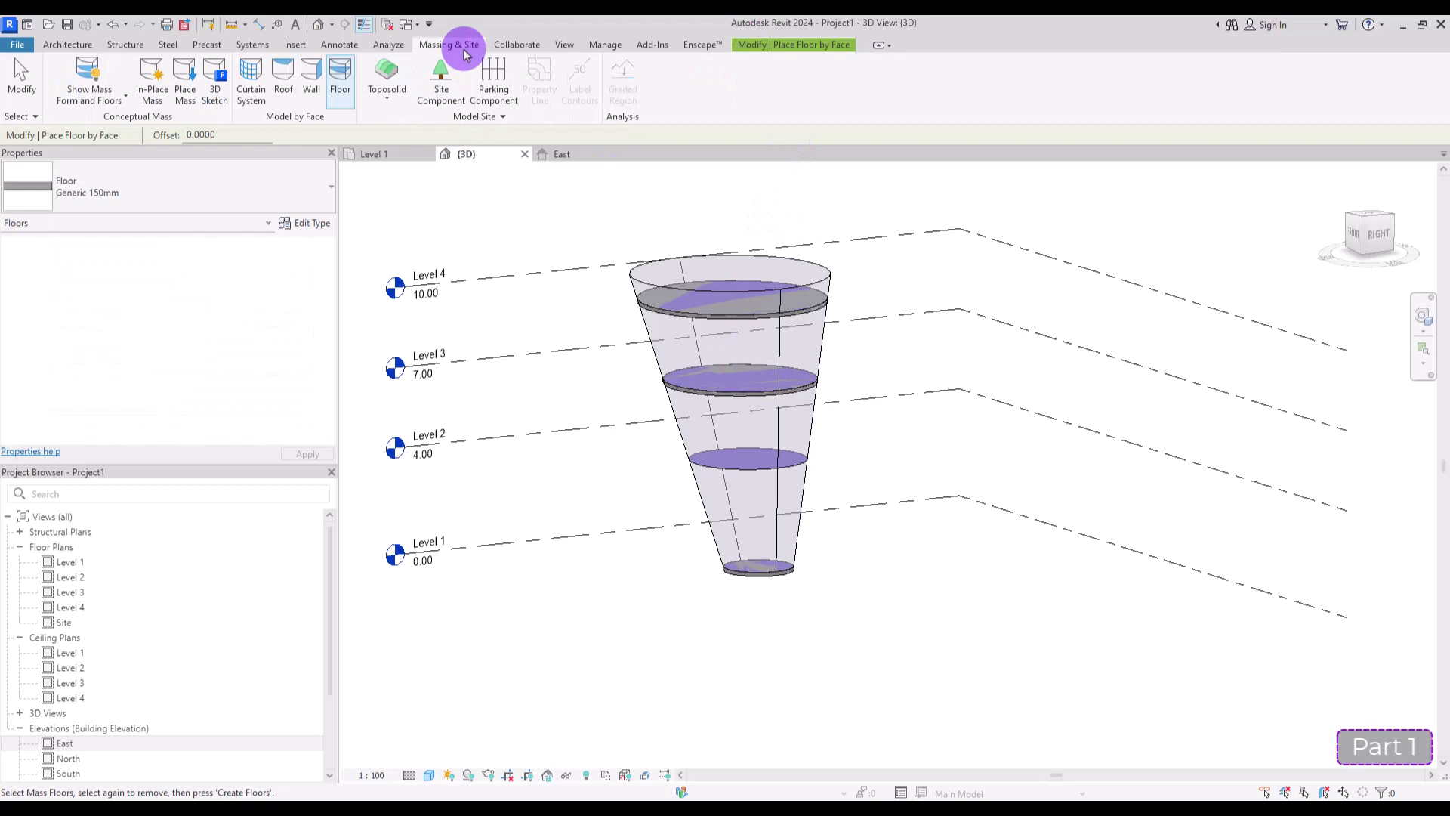
pyautogui.click(94, 69)
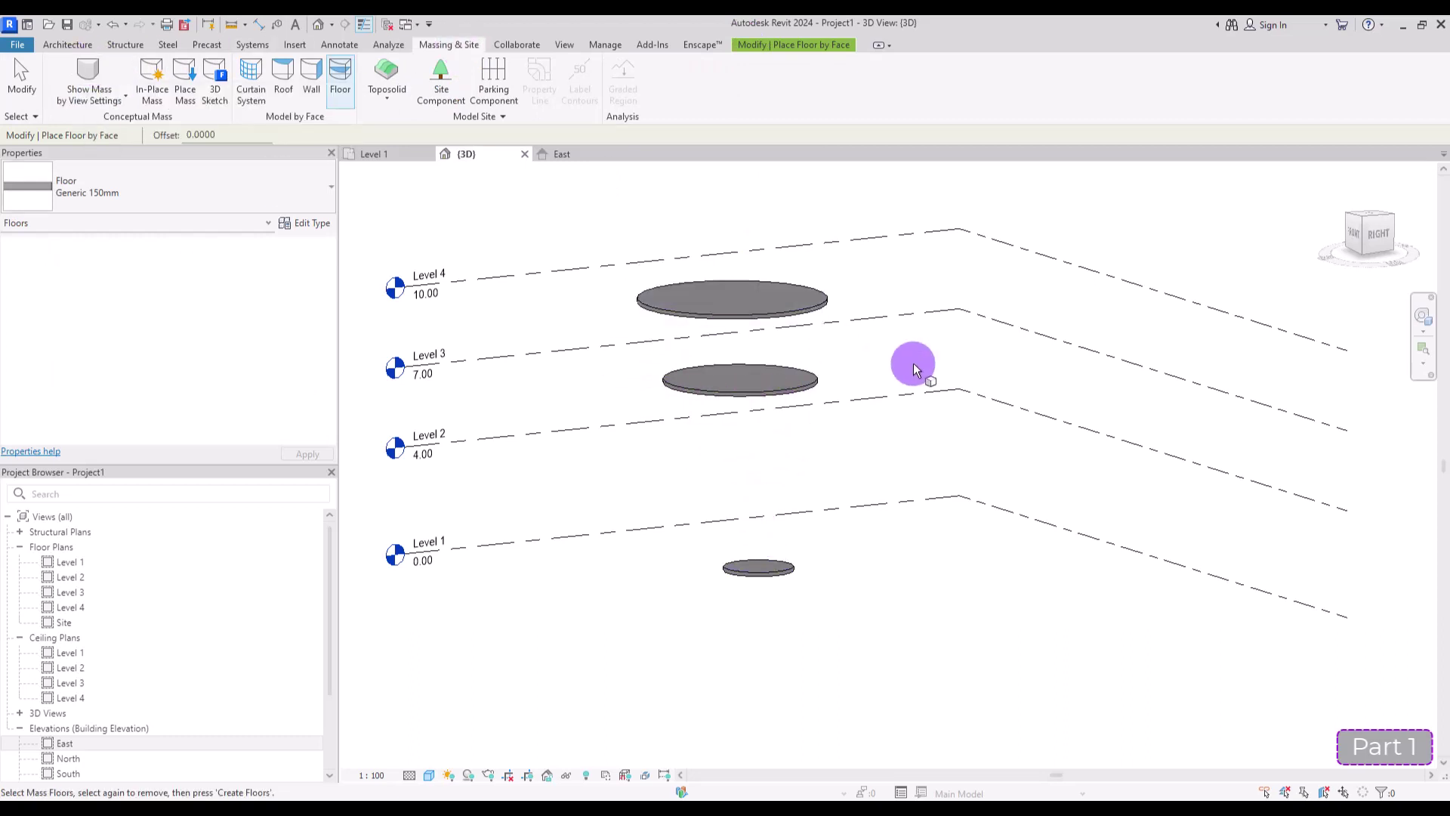
pyautogui.keyDown('shift'); pyautogui.moveTo(858, 327); pyautogui.dragTo(886, 495, button='middle'); pyautogui.keyUp('shift')
pyautogui.press('Escape')
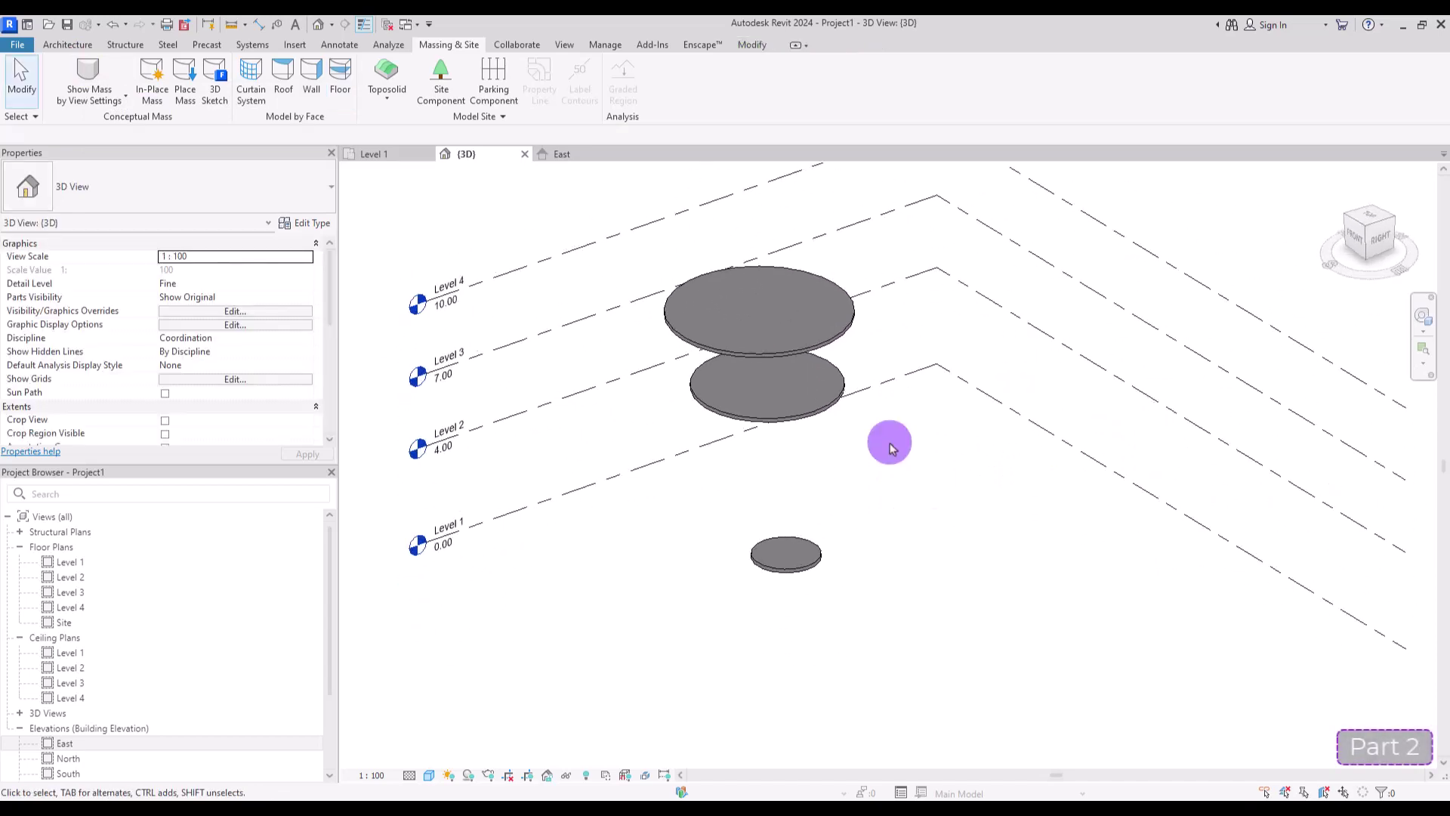
# - Delete the three circular floors and open the Level 1 floor plan
pyautogui.moveTo(544, 236); pyautogui.dragTo(881, 622)
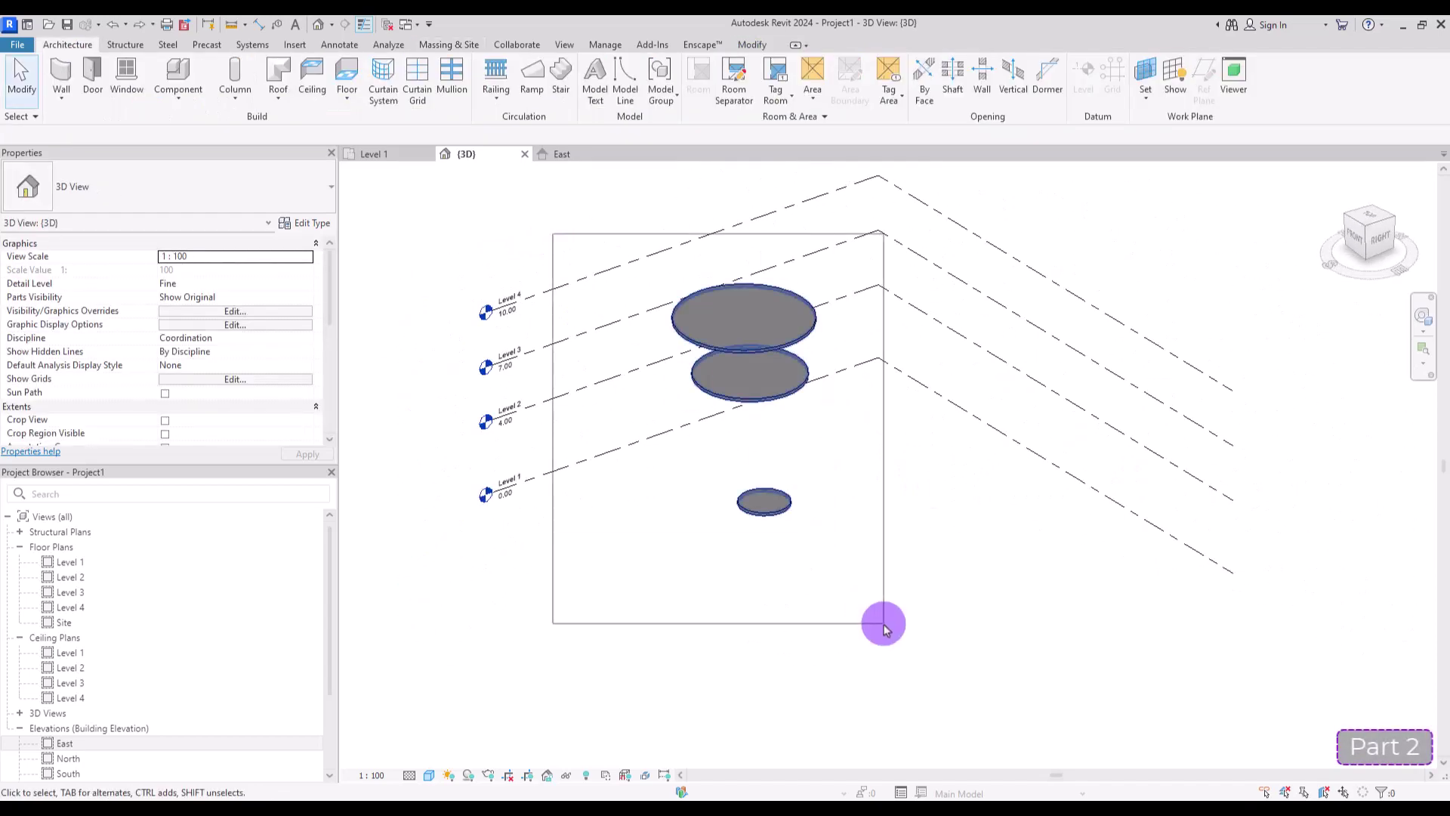
pyautogui.press('Delete')
pyautogui.click(388, 153)
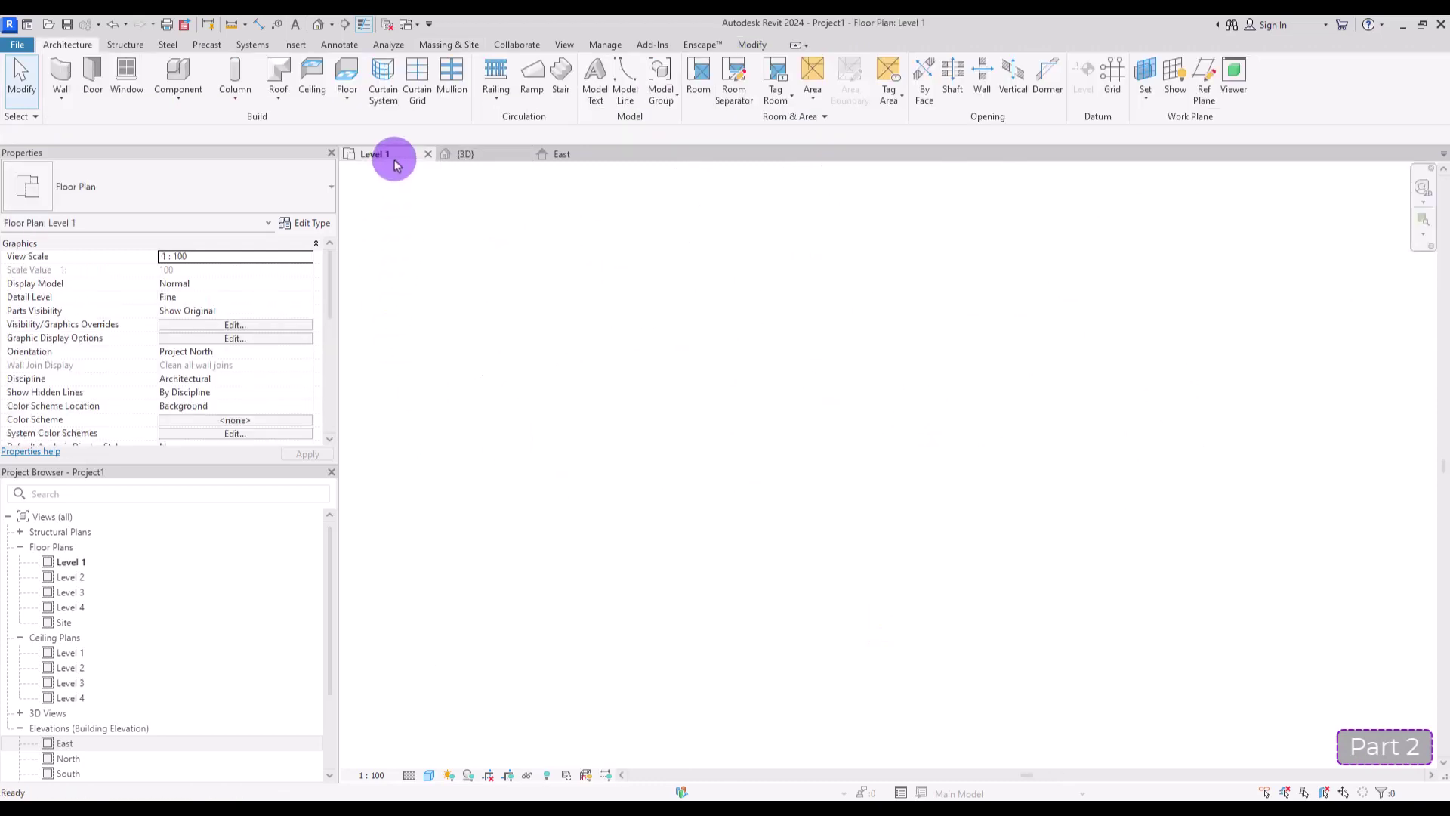
# - Create a rectangular Concrete-Domestic 425mm floor about 3.1 m wide by 2.7 m on Level 1
pyautogui.click(347, 94)
pyautogui.click(366, 141)
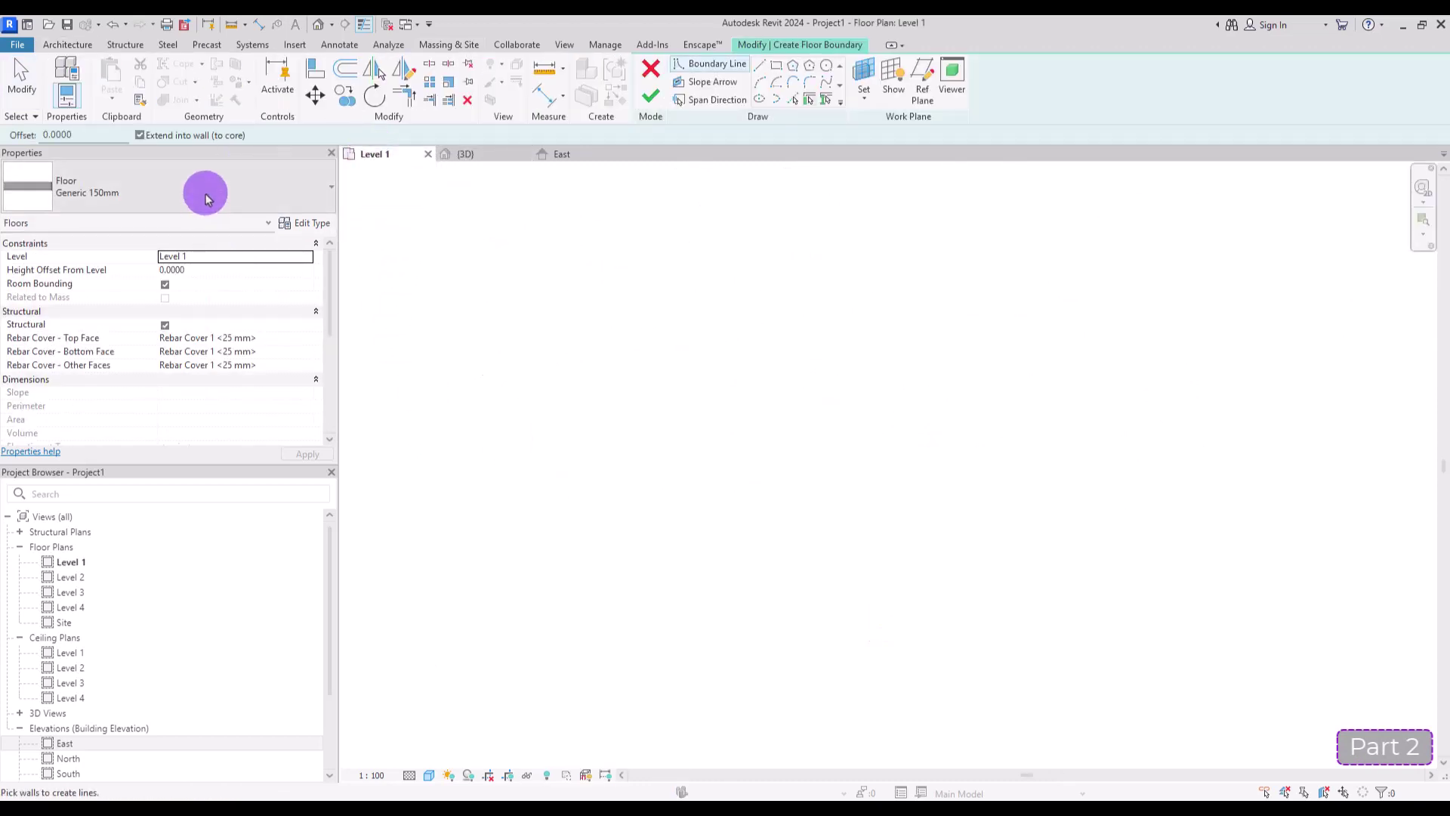
pyautogui.click(204, 194)
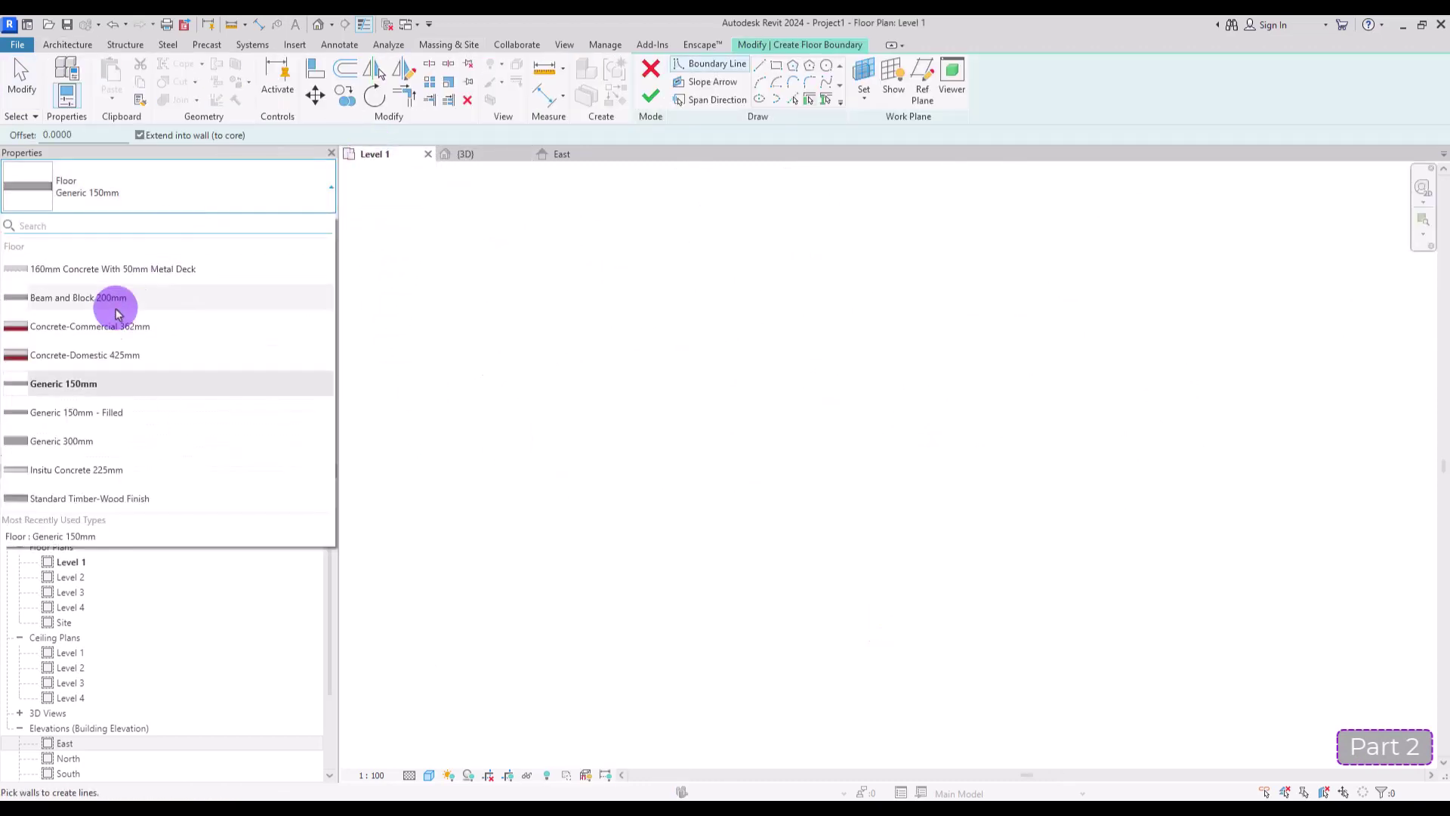
pyautogui.click(72, 360)
pyautogui.click(776, 65)
pyautogui.click(662, 357)
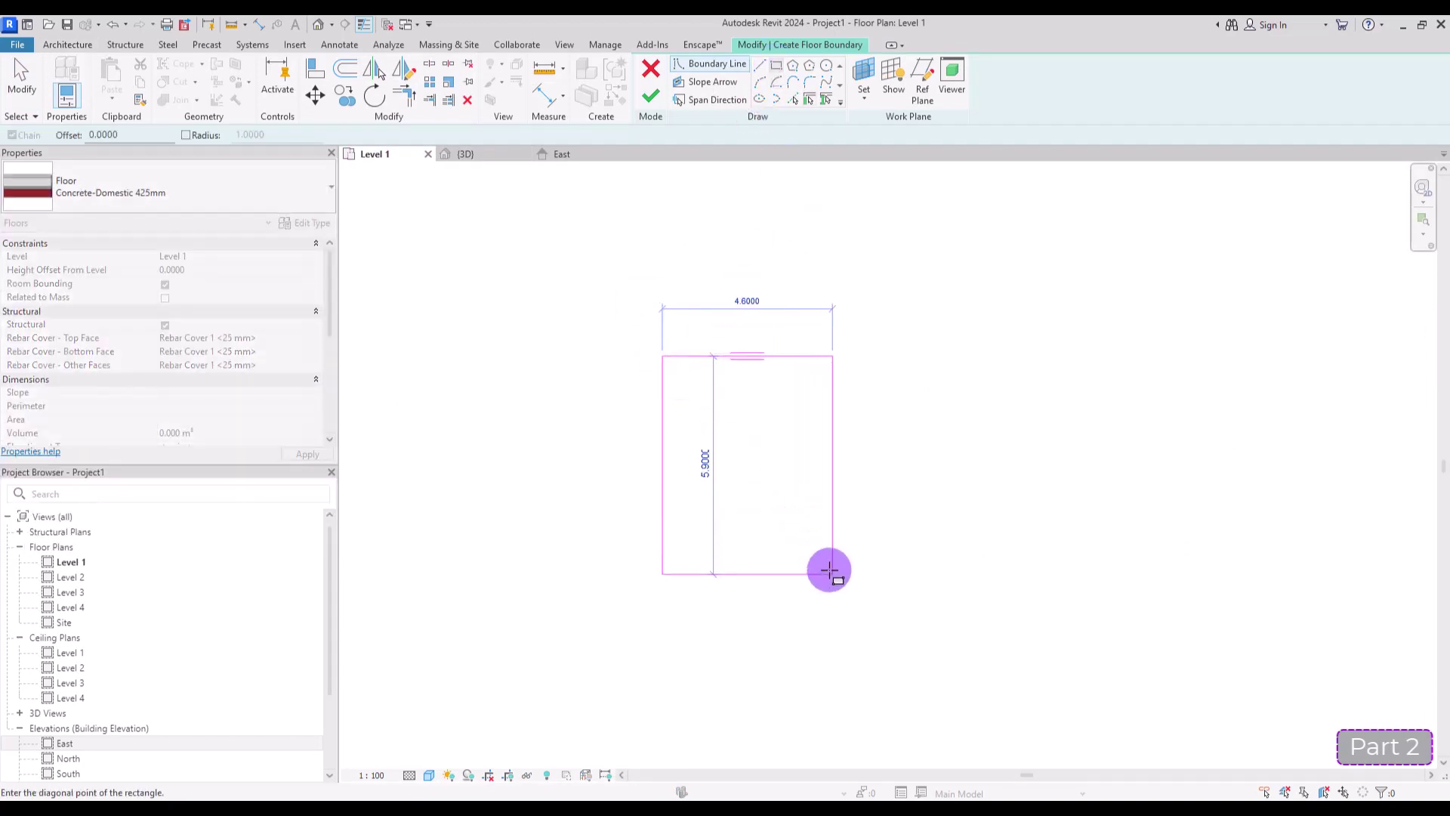
pyautogui.click(777, 456)
pyautogui.press('Return')
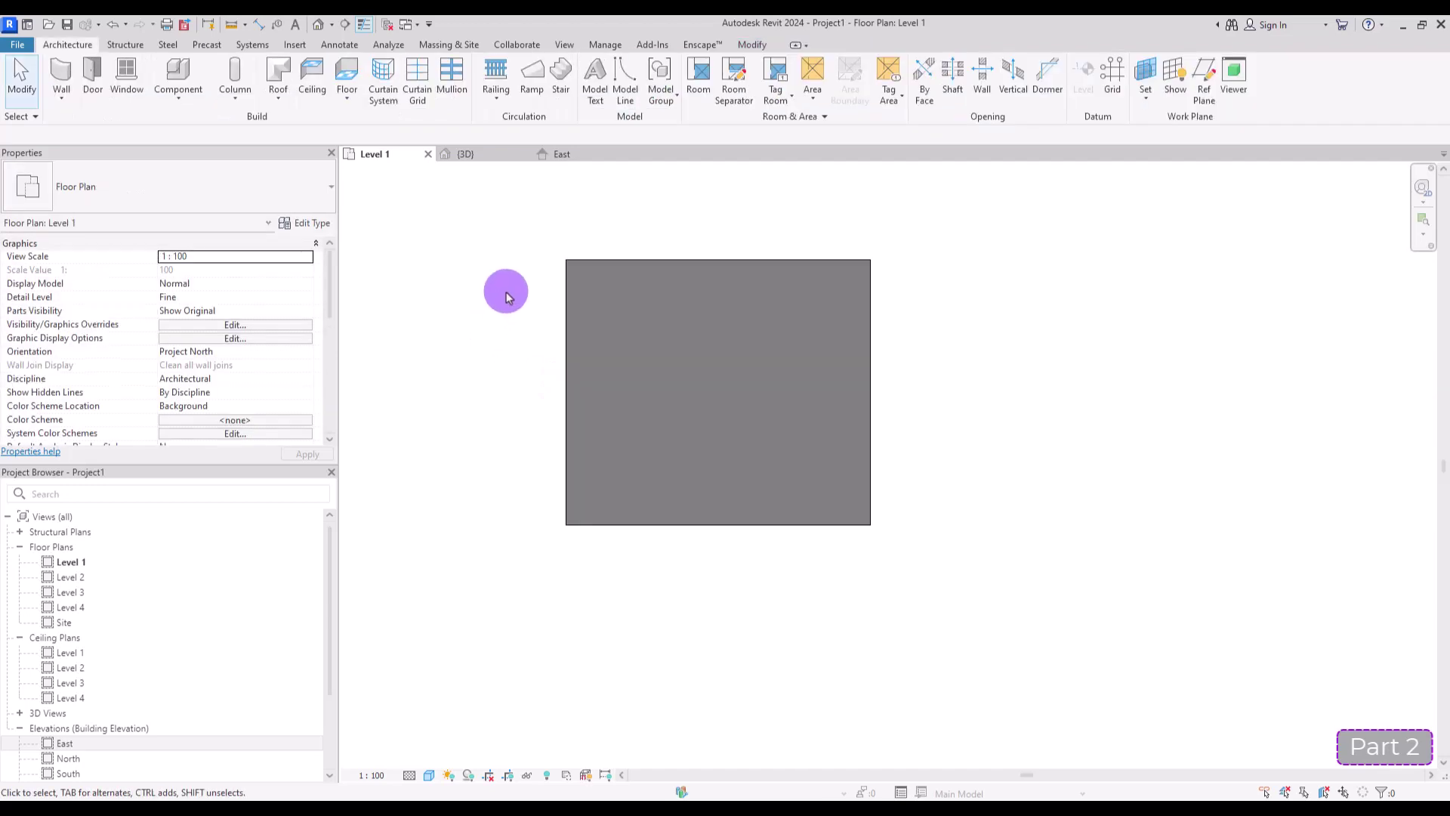
# - Place a horizontal building section across the lower half of the rectangular floor and open its section view
pyautogui.click(345, 25)
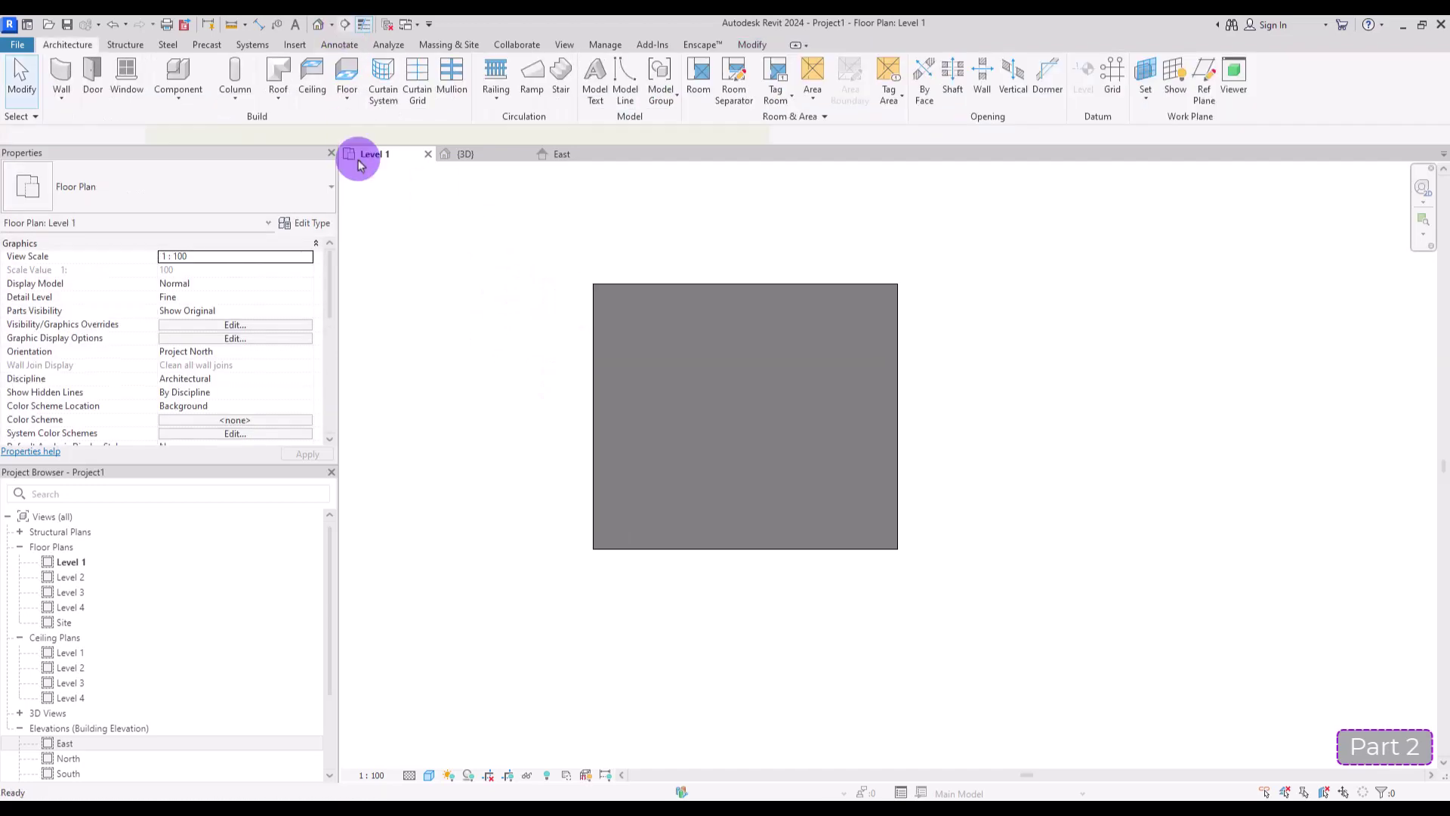
pyautogui.click(481, 456)
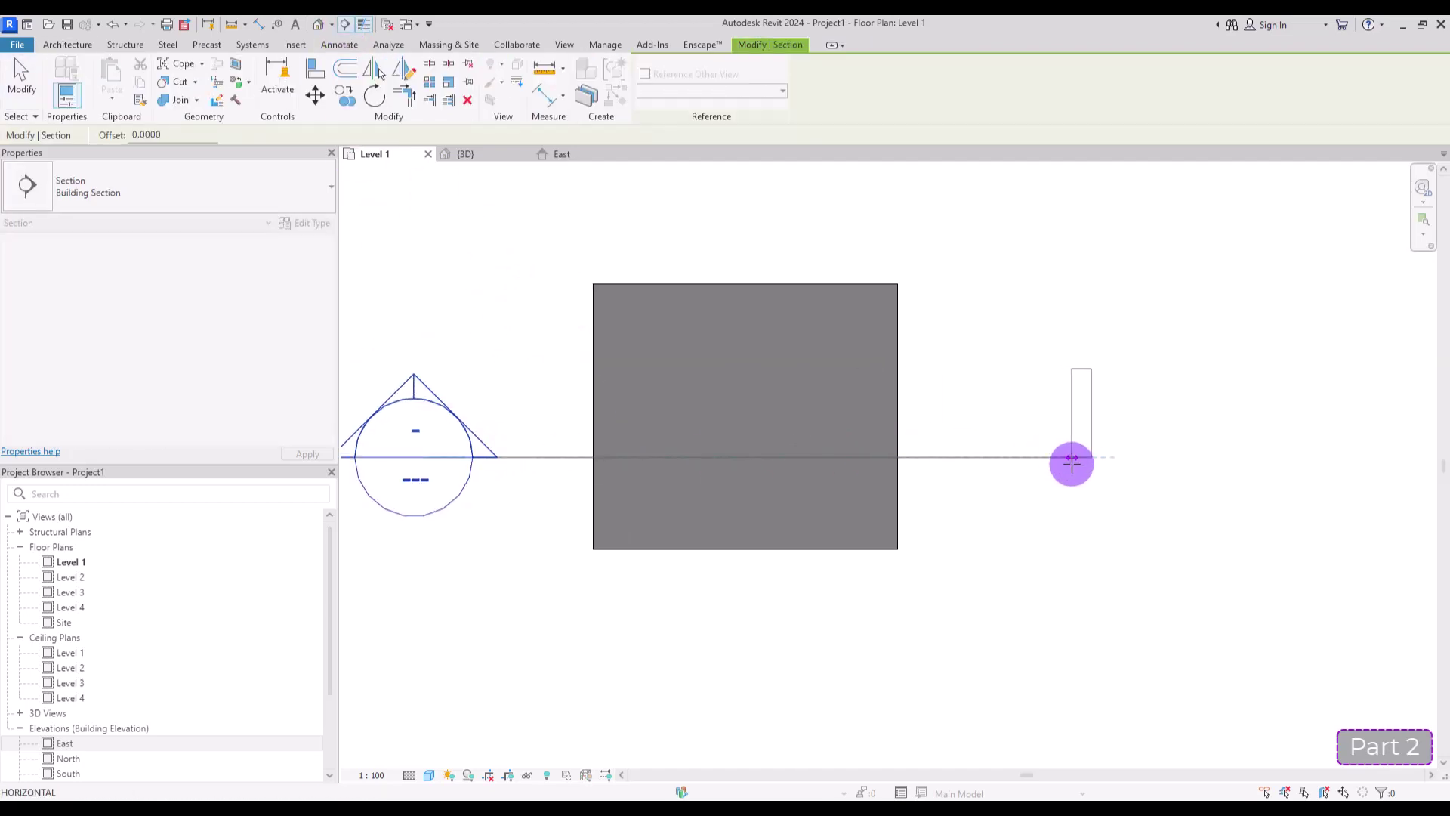
pyautogui.click(1071, 456)
pyautogui.press('Escape')
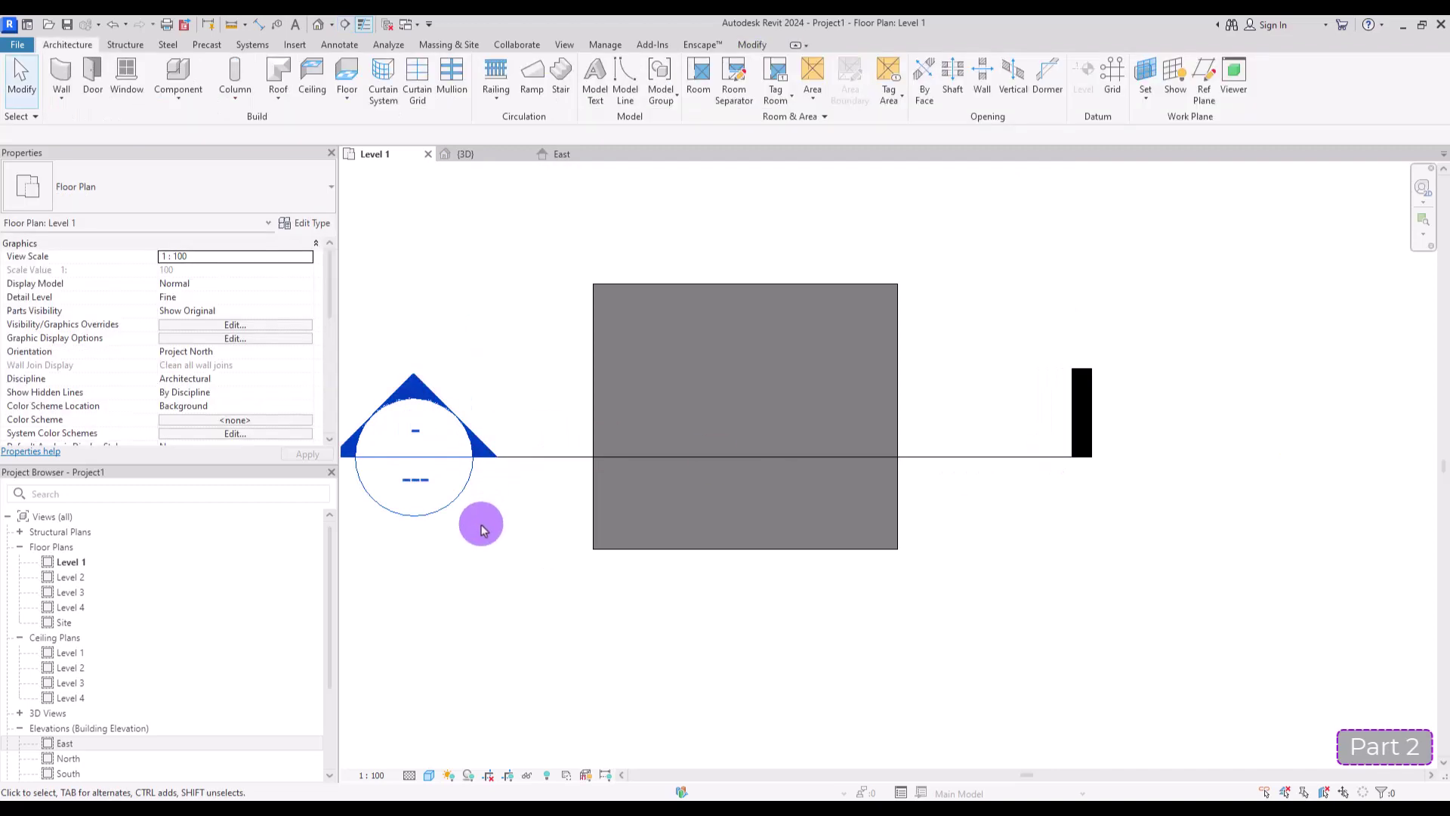
pyautogui.doubleClick(414, 423)
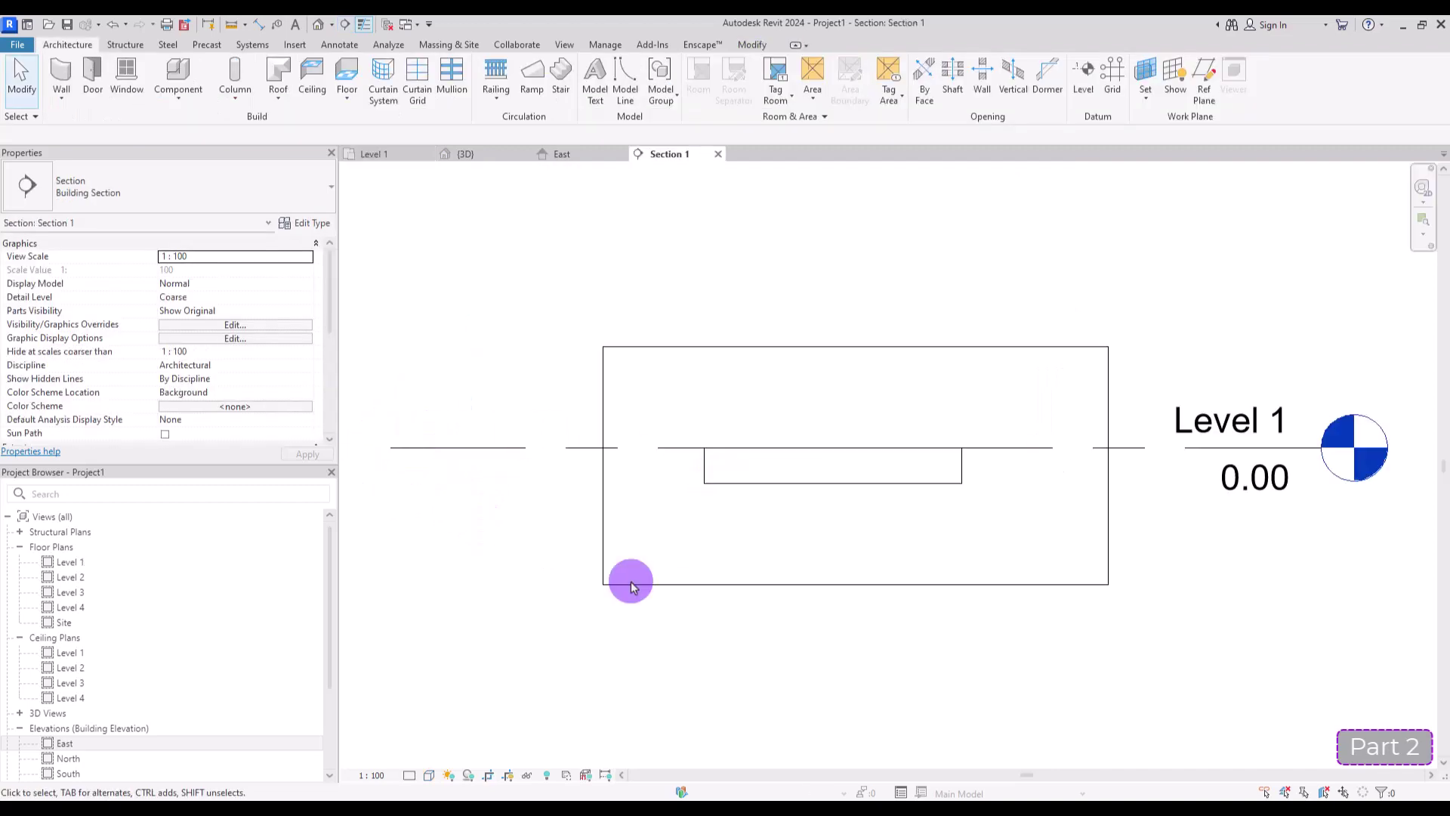
# - Set the section view to Fine detail level and Consistent Colors to display the floor's layers
pyautogui.click(408, 777)
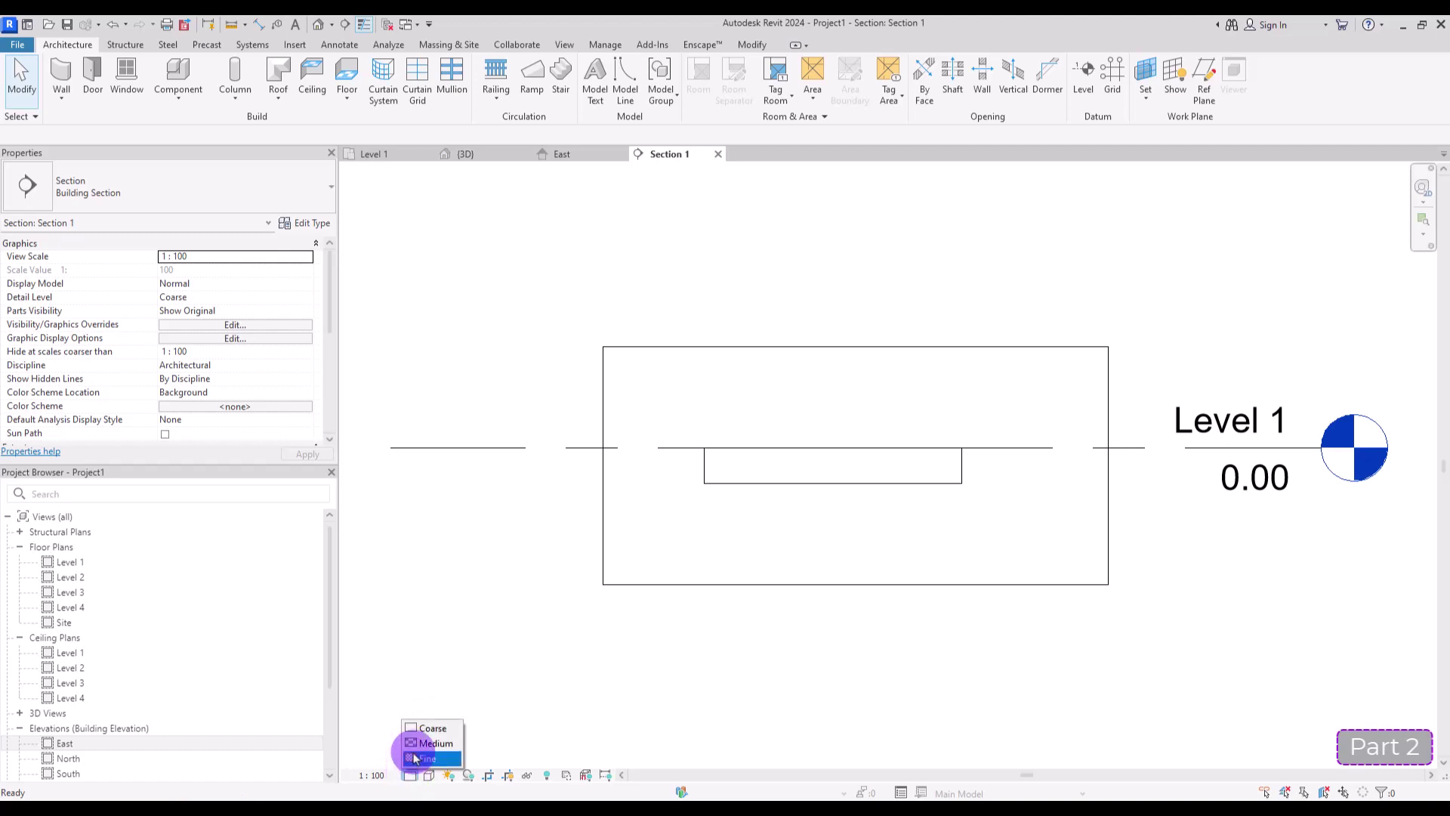
pyautogui.click(423, 758)
pyautogui.click(430, 776)
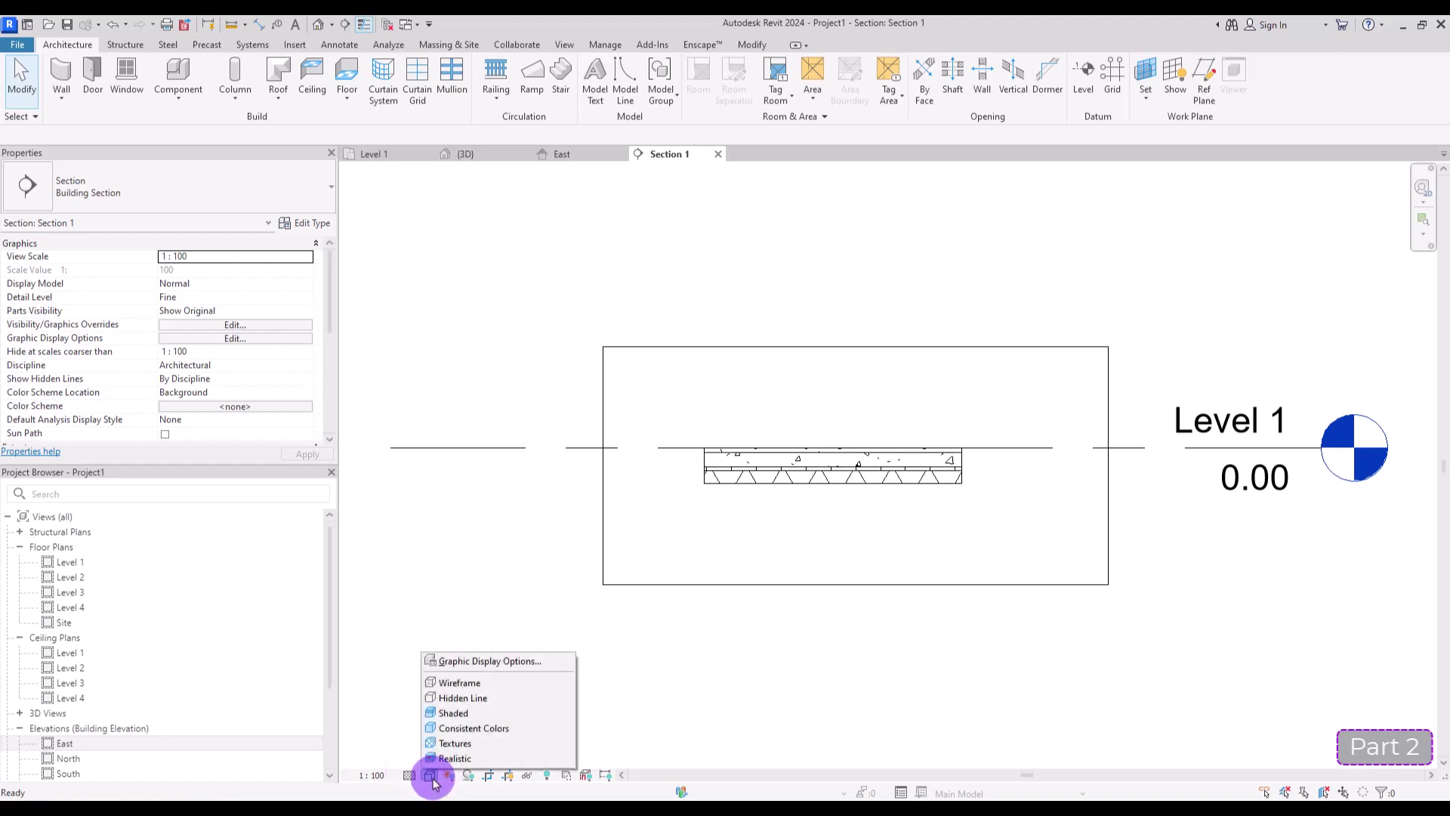
pyautogui.click(460, 731)
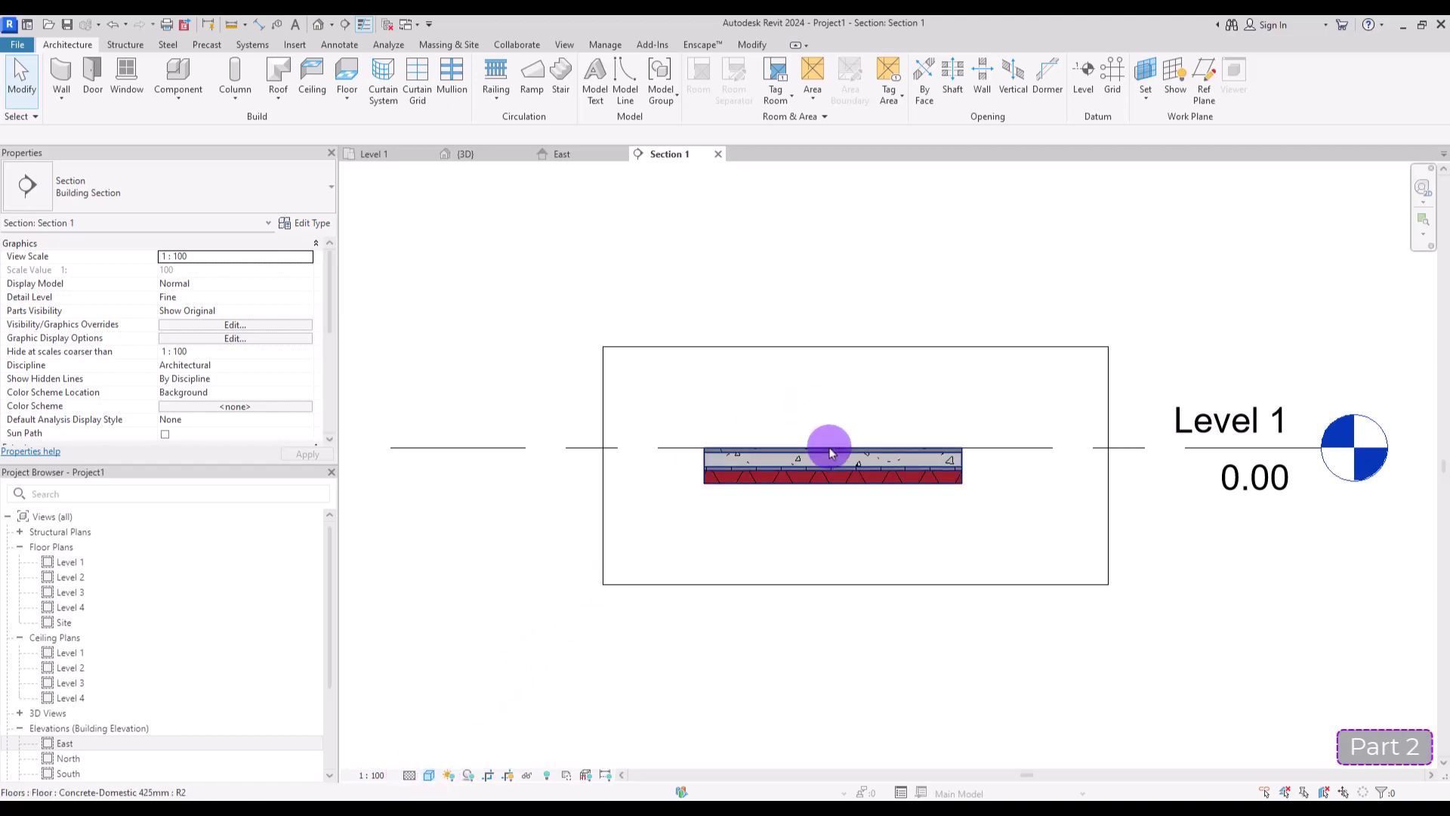
pyautogui.scroll(4, 827, 451)
pyautogui.scroll(3, 772, 529)
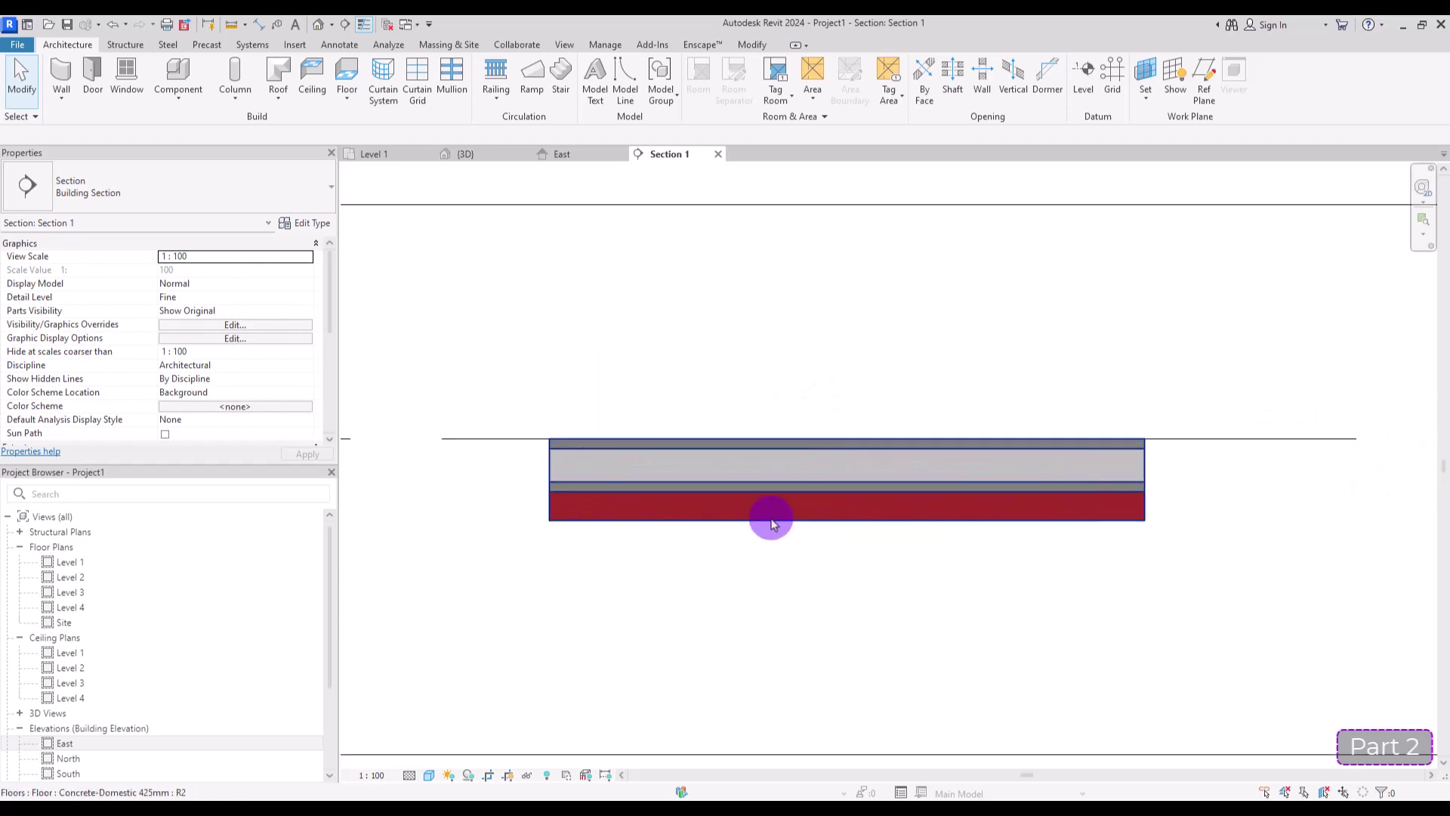
# - In the Concrete-Domestic 425mm floor type's structure, insert a new layer and move it to the top of the assembly
pyautogui.click(770, 521)
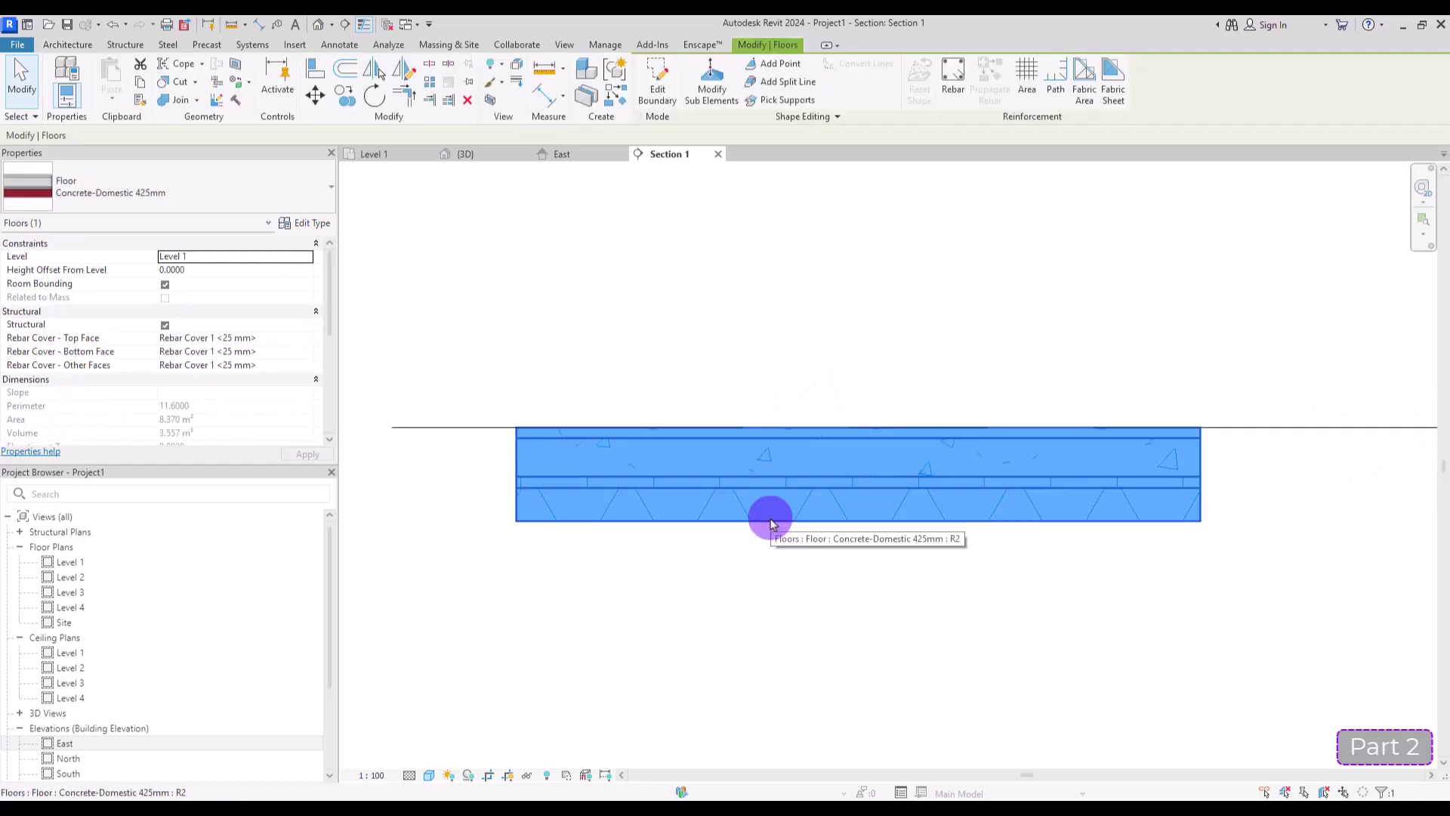
pyautogui.click(309, 221)
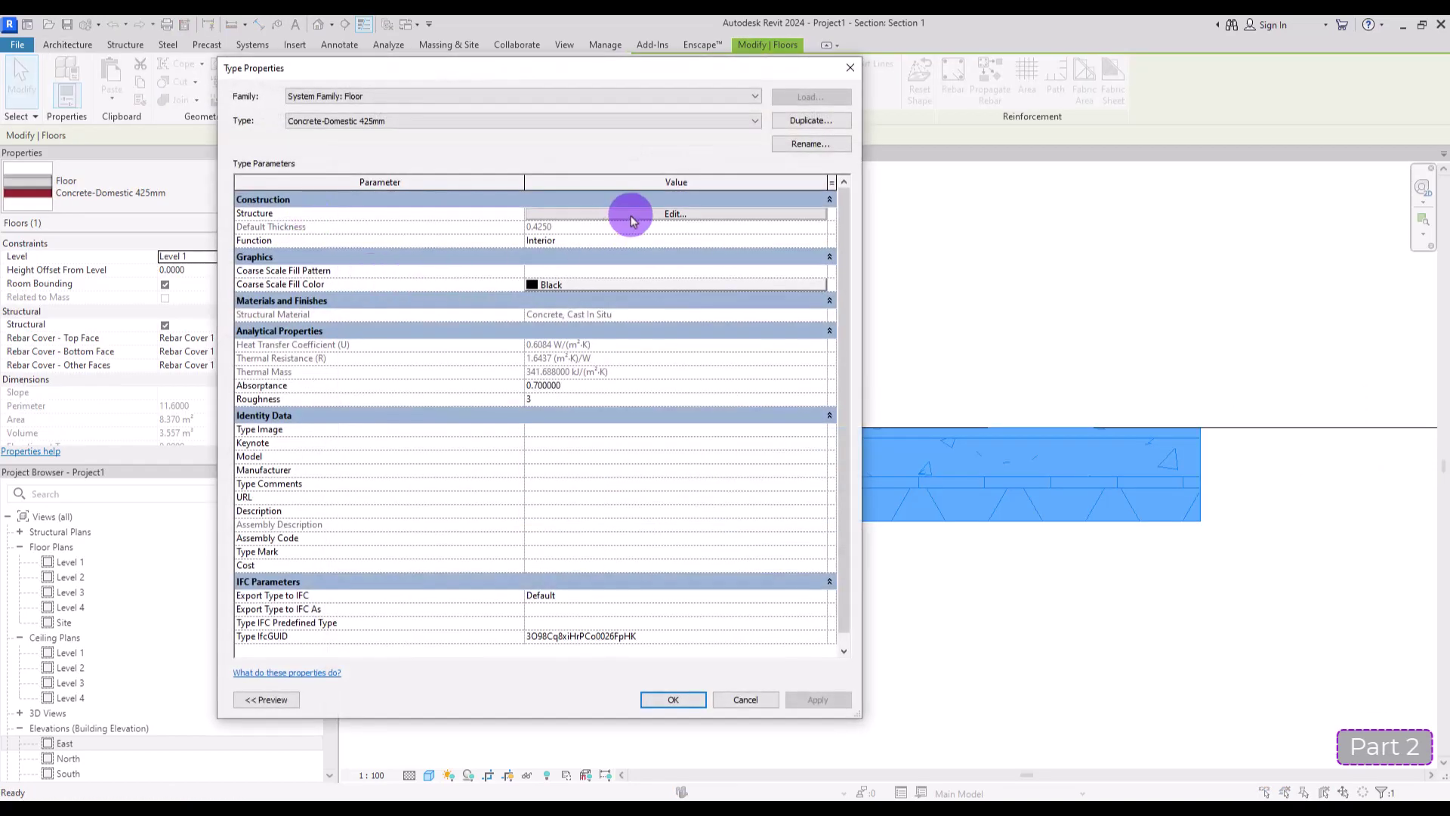
pyautogui.click(633, 215)
pyautogui.moveTo(582, 63); pyautogui.dragTo(420, 79)
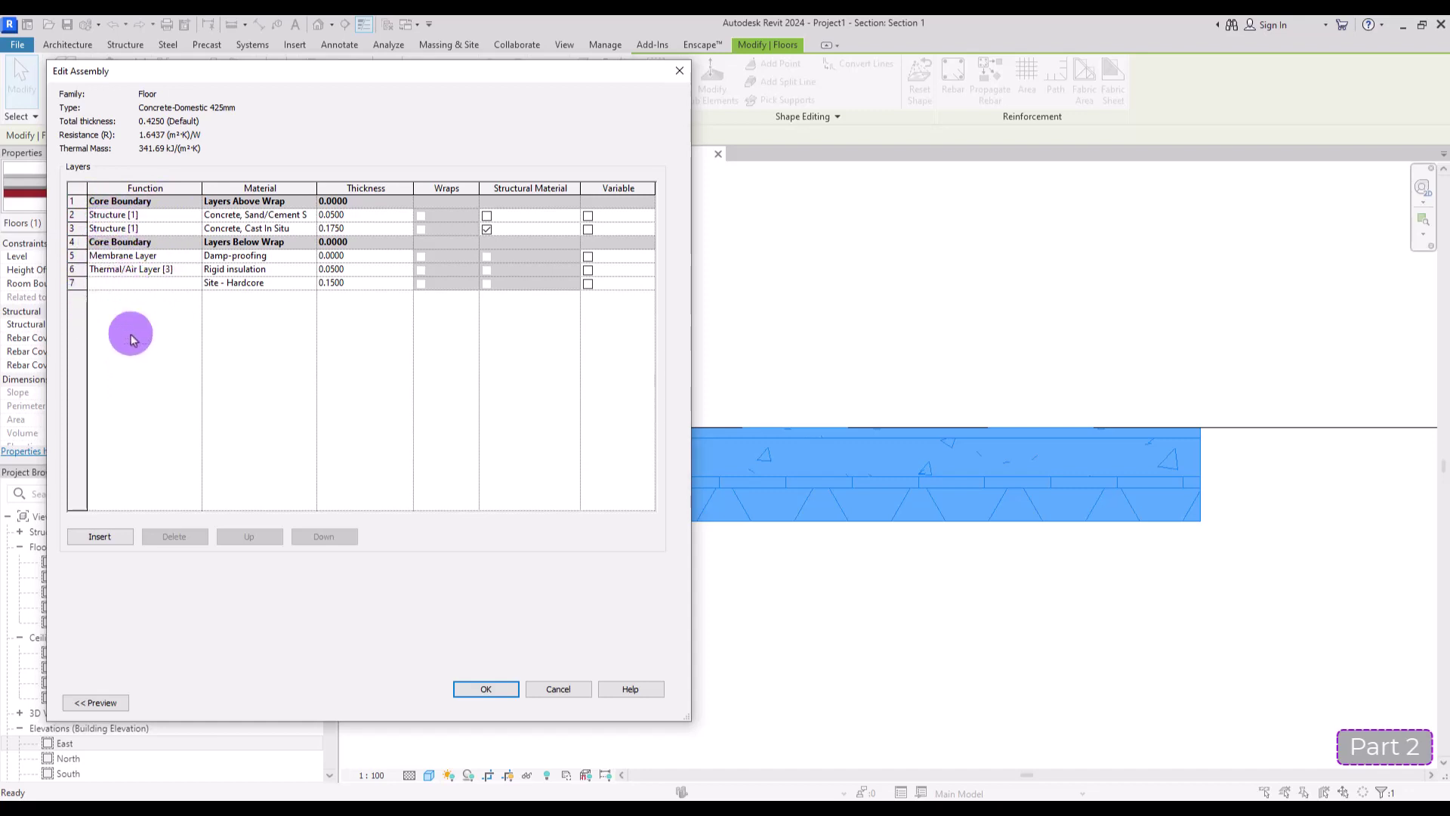
pyautogui.click(100, 537)
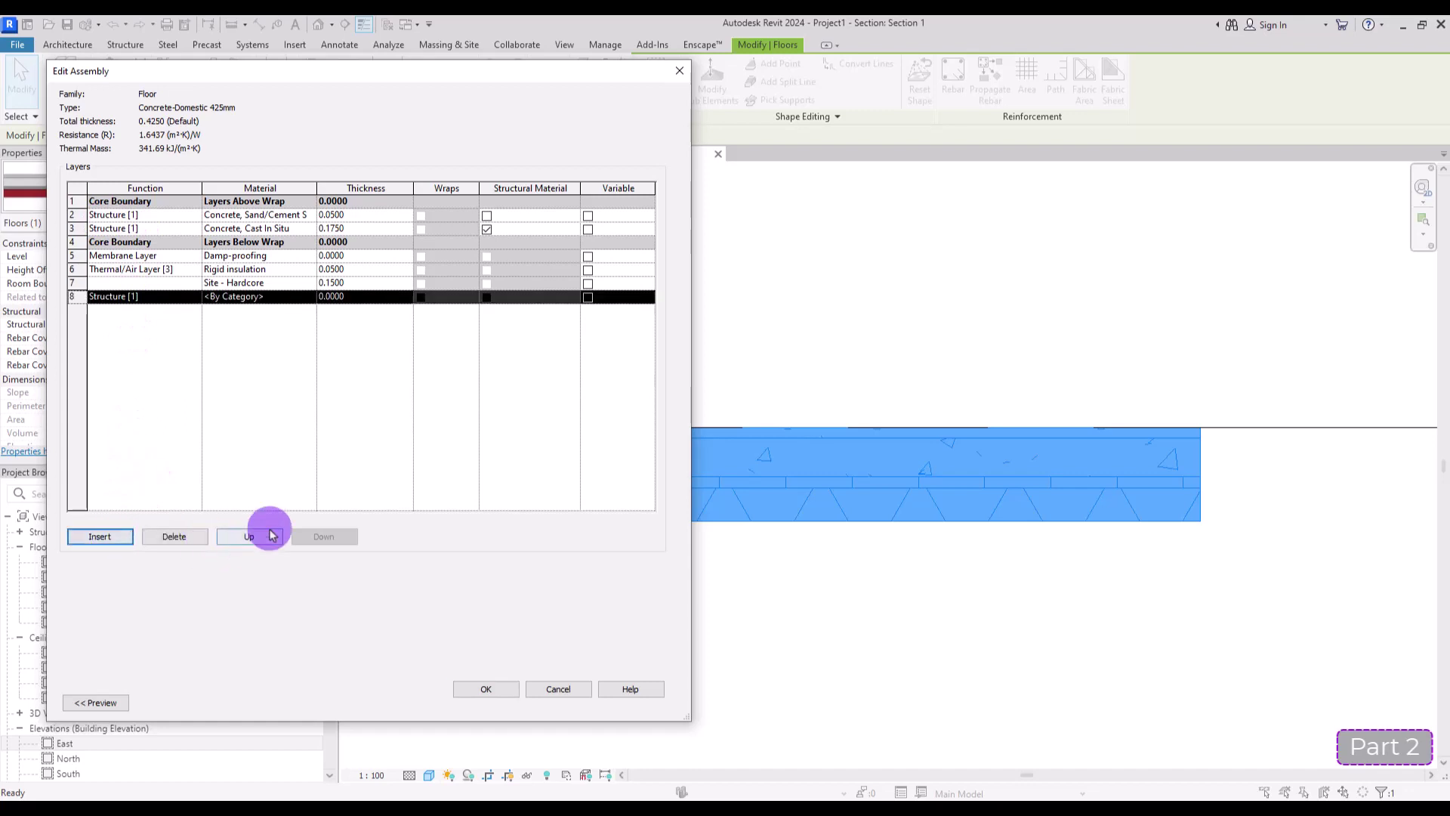
pyautogui.click(270, 536)
pyautogui.click(270, 536)
pyautogui.click(271, 536)
pyautogui.click(270, 536)
pyautogui.click(270, 537)
pyautogui.click(270, 538)
pyautogui.click(270, 538)
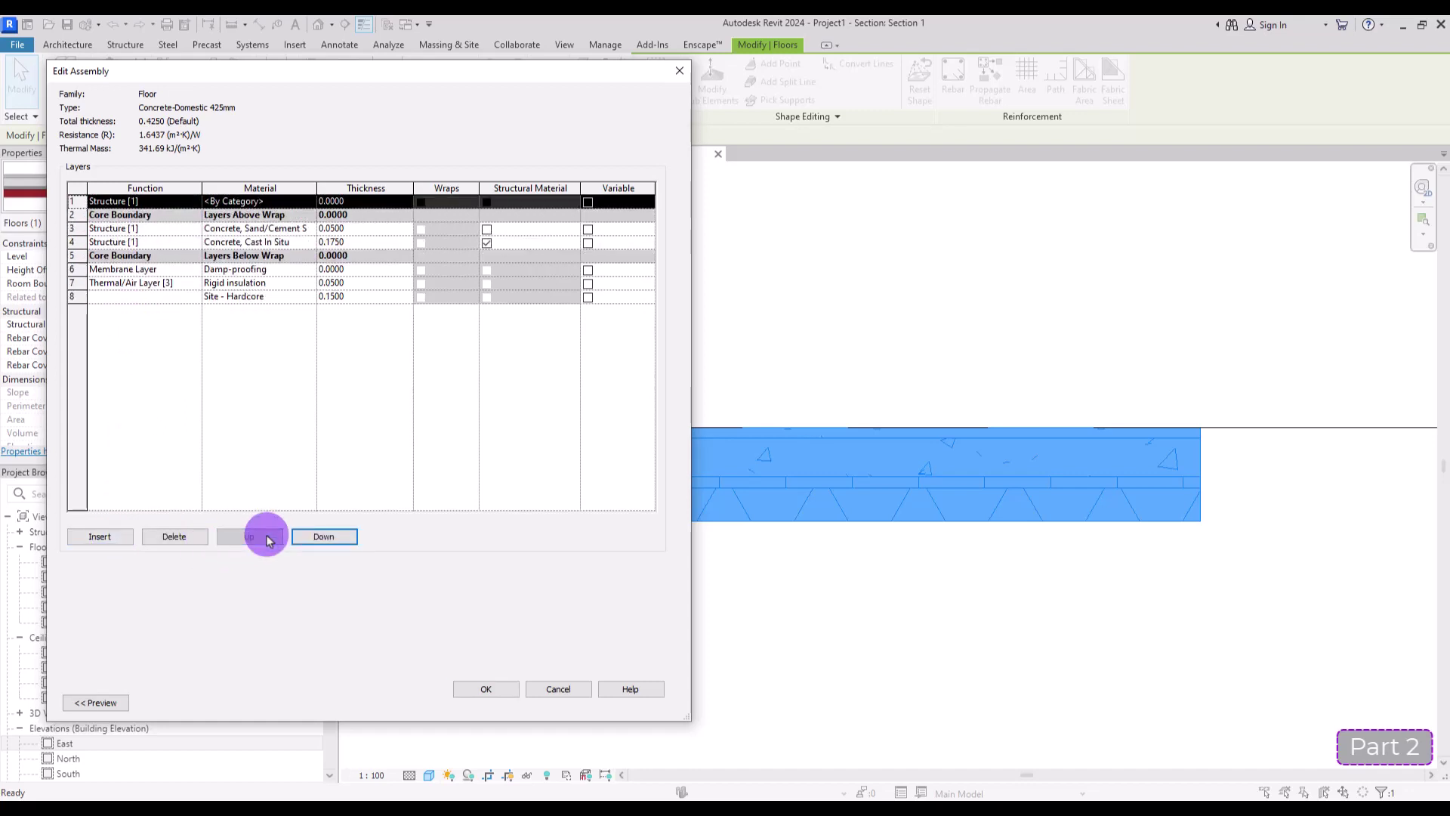
# - Set the new top layer's function to Finish 1 [4]
pyautogui.click(194, 201)
pyautogui.click(195, 201)
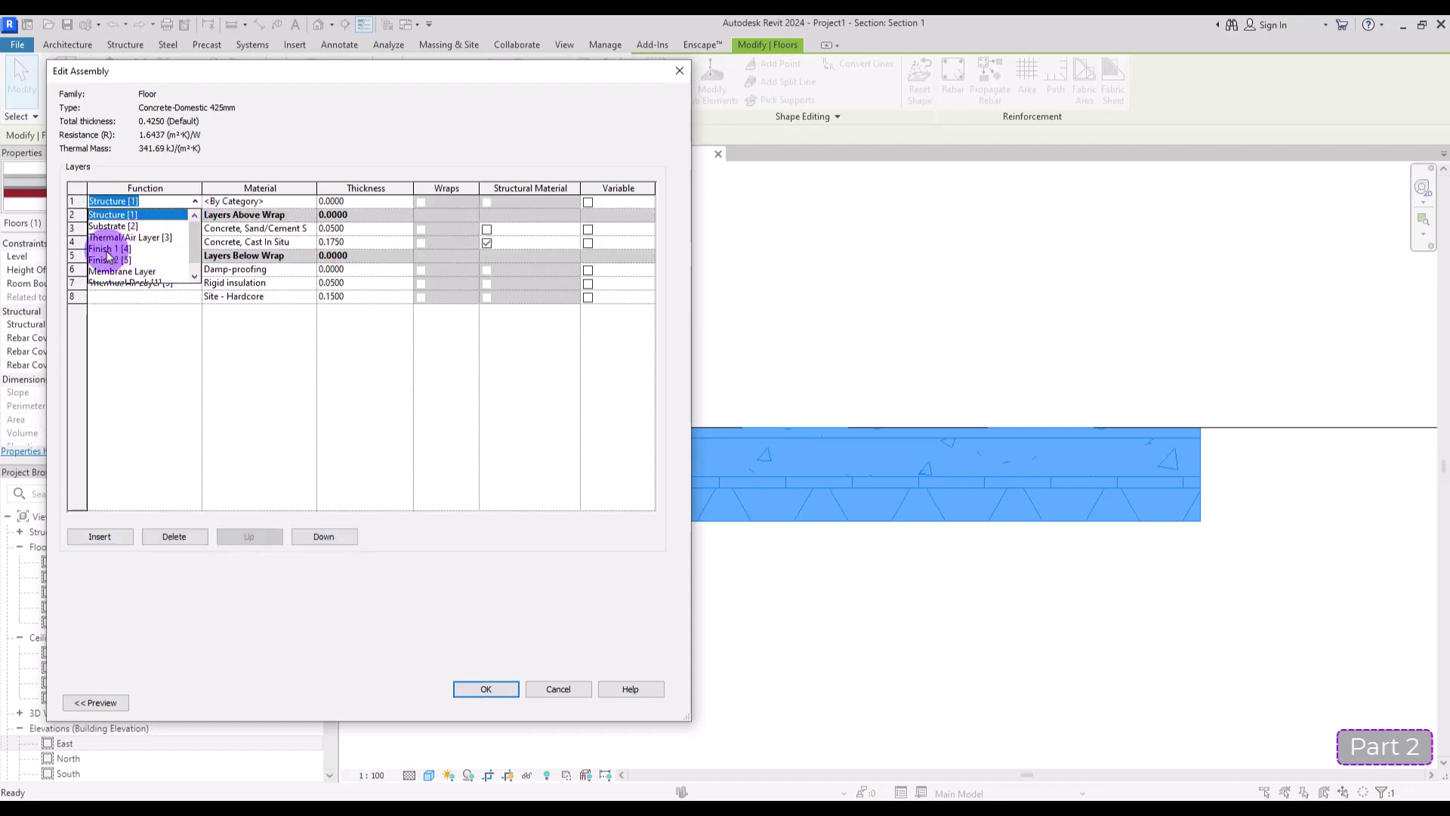
pyautogui.click(110, 249)
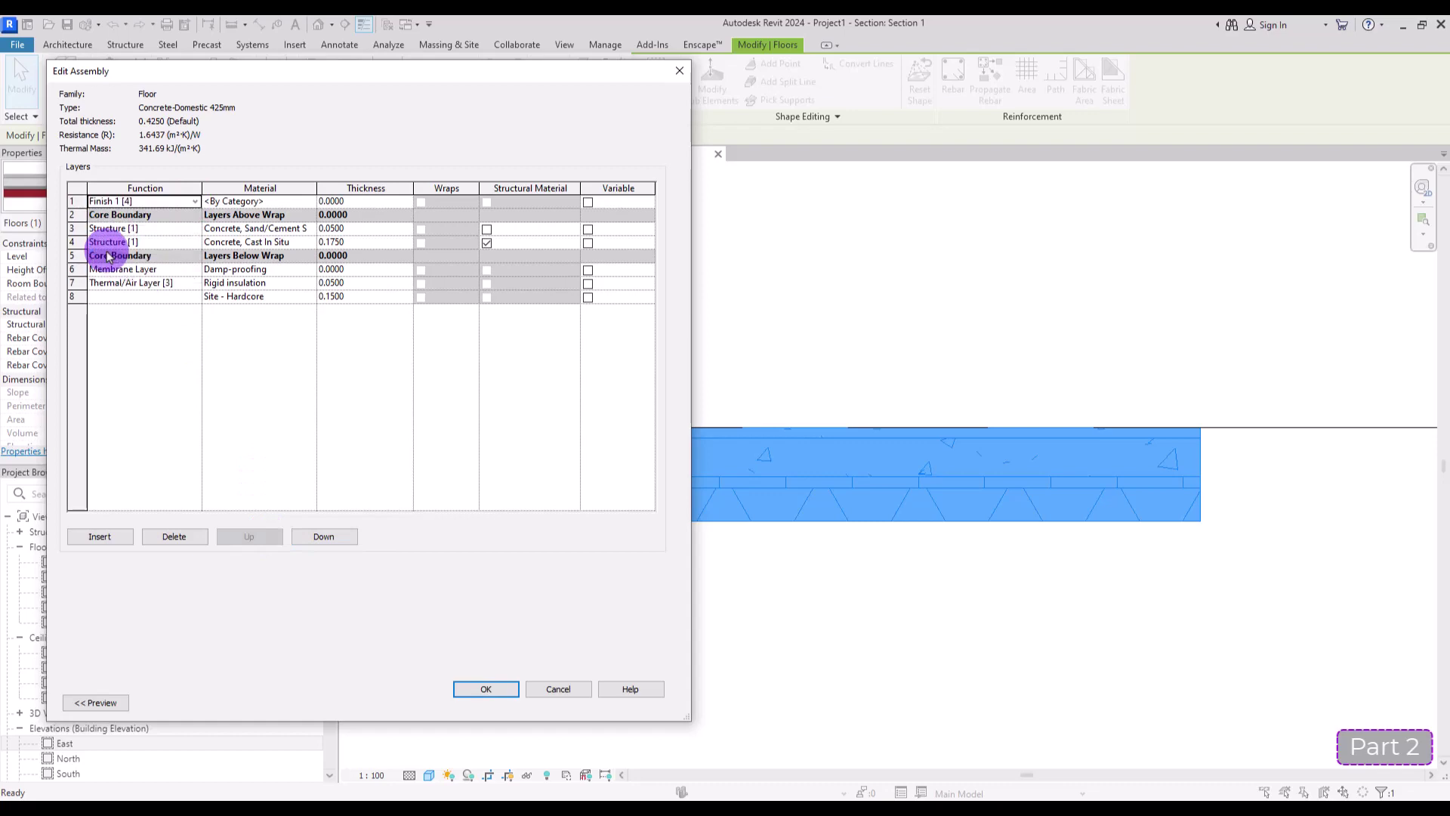
# - Assign the Carpet material to the Finish 1 layer and set its thickness to 0.05 m
pyautogui.click(310, 202)
pyautogui.scroll(-10, 243, 400)
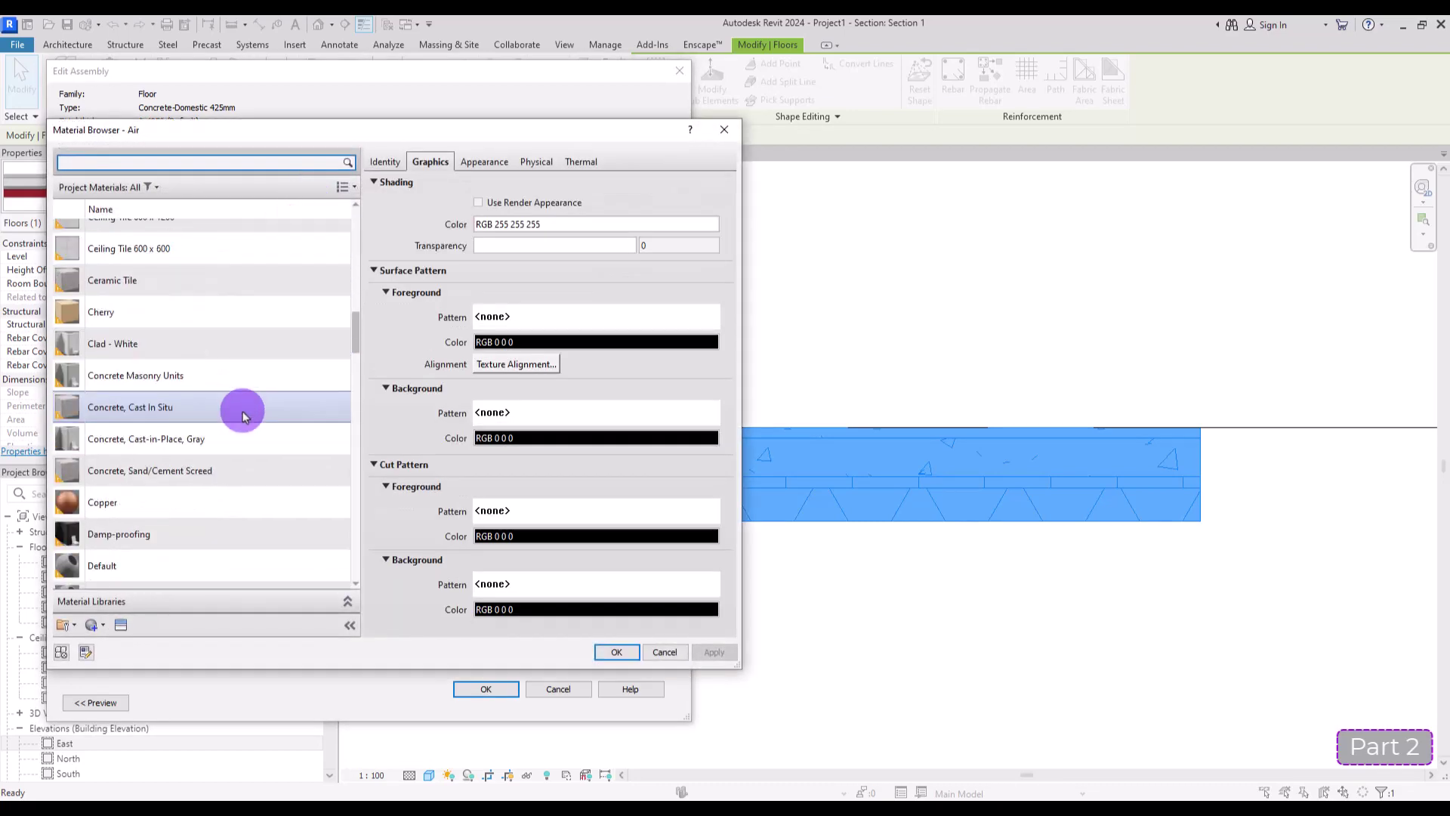
pyautogui.scroll(2, 194, 370)
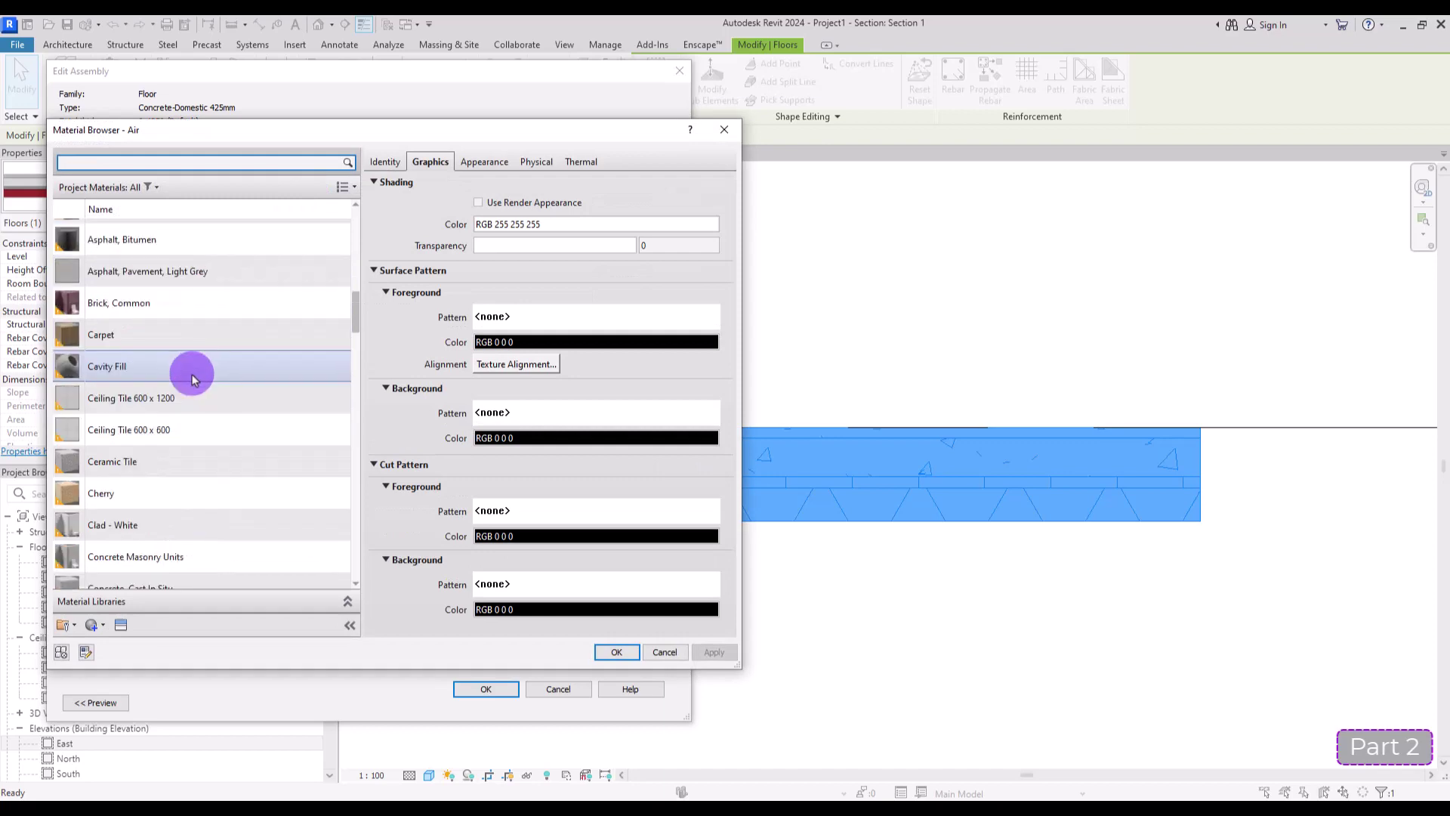
pyautogui.click(113, 332)
pyautogui.click(616, 652)
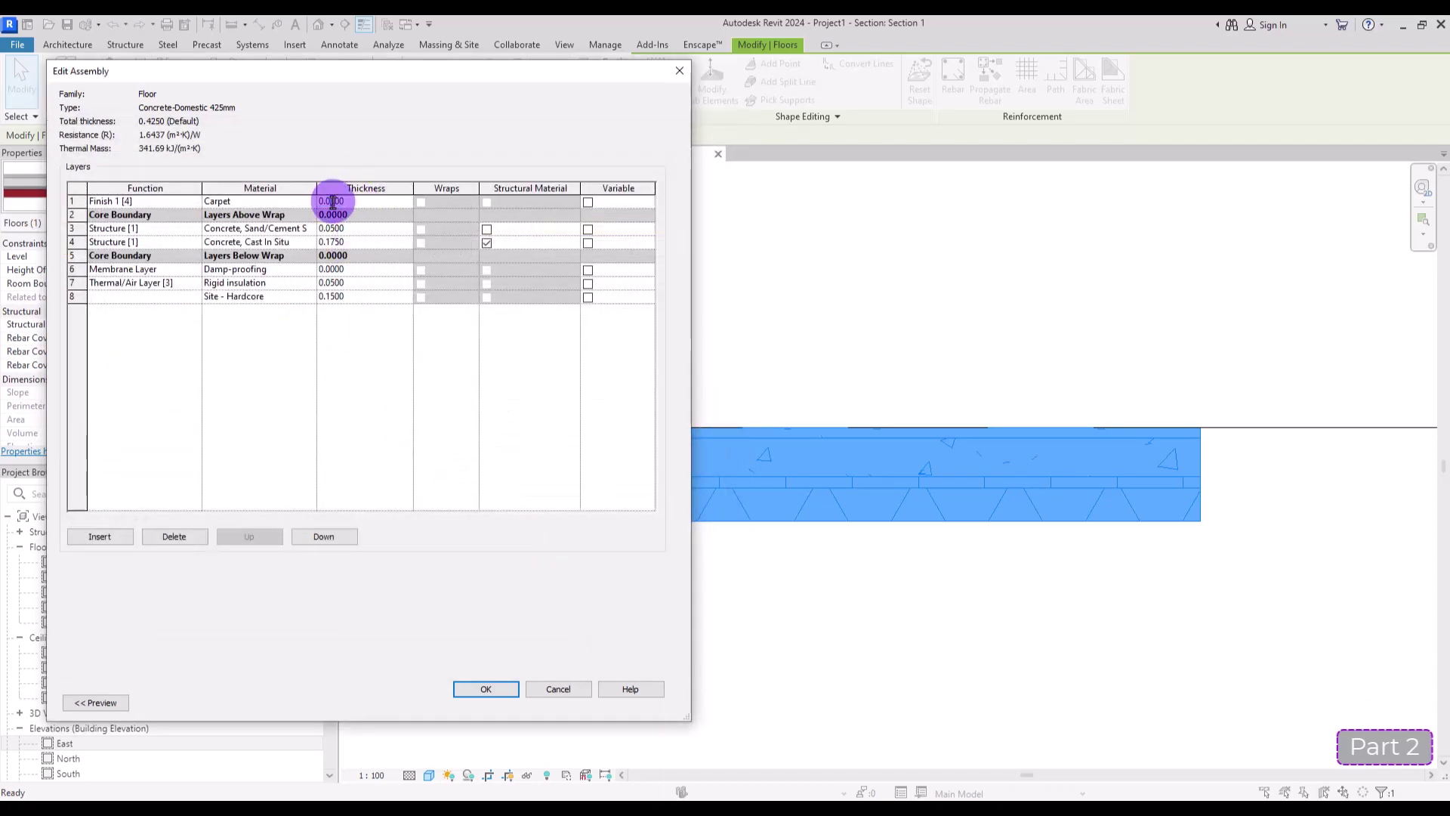
pyautogui.press('Tab')
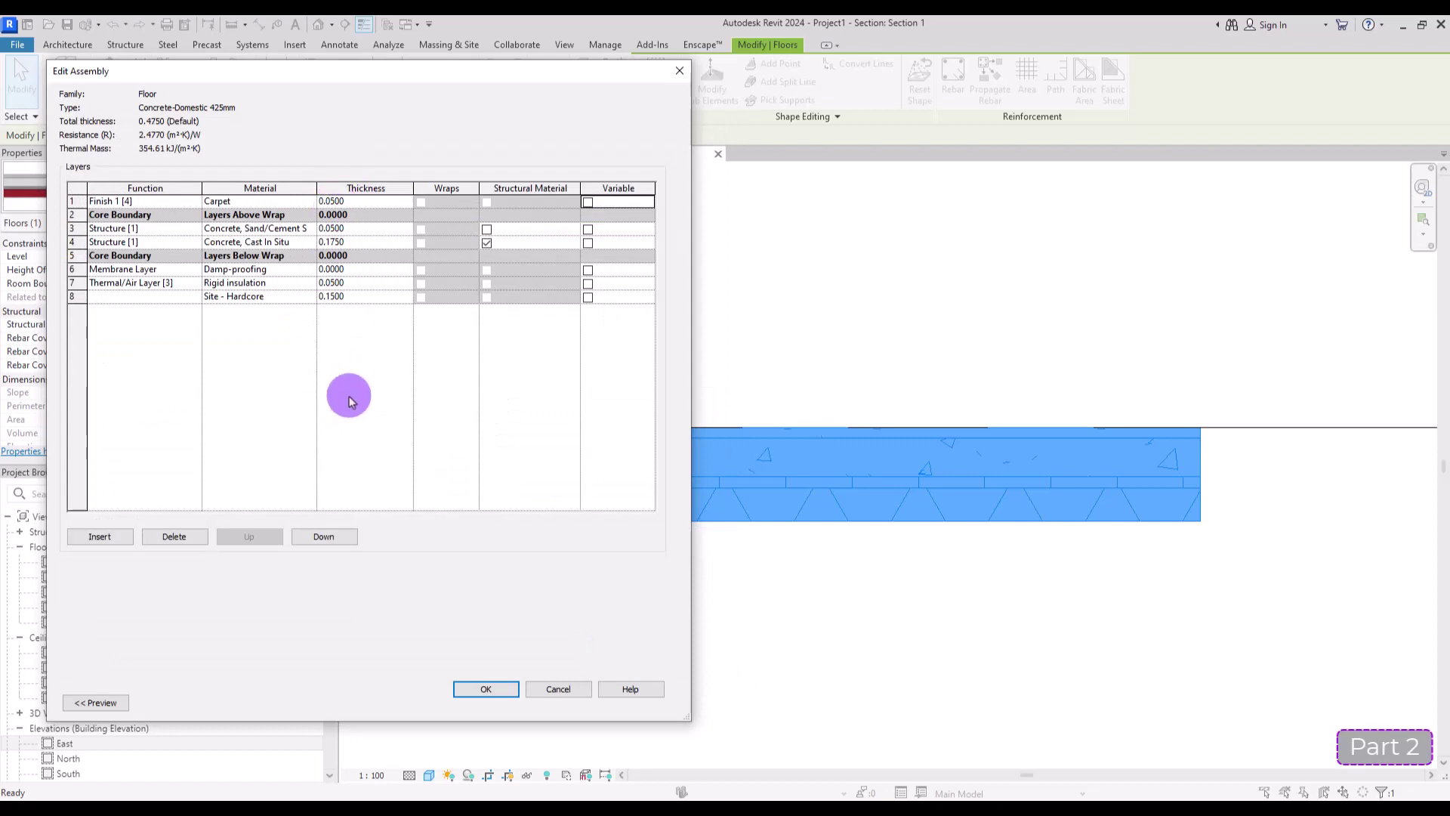
# - Apply the edited floor type structure with its carpet finish and show the floor in the 3D view
pyautogui.click(484, 687)
pyautogui.click(501, 698)
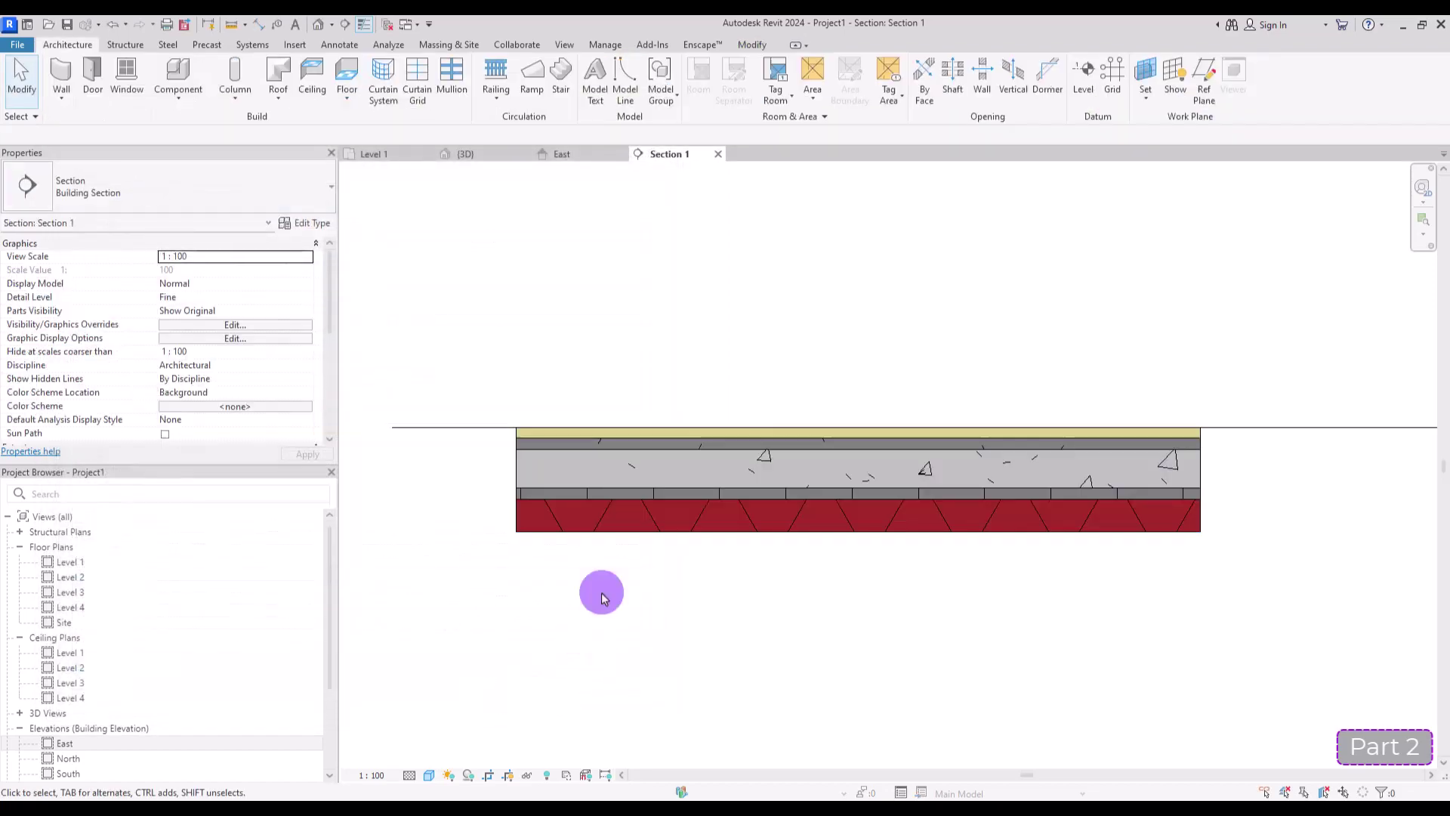
pyautogui.click(487, 155)
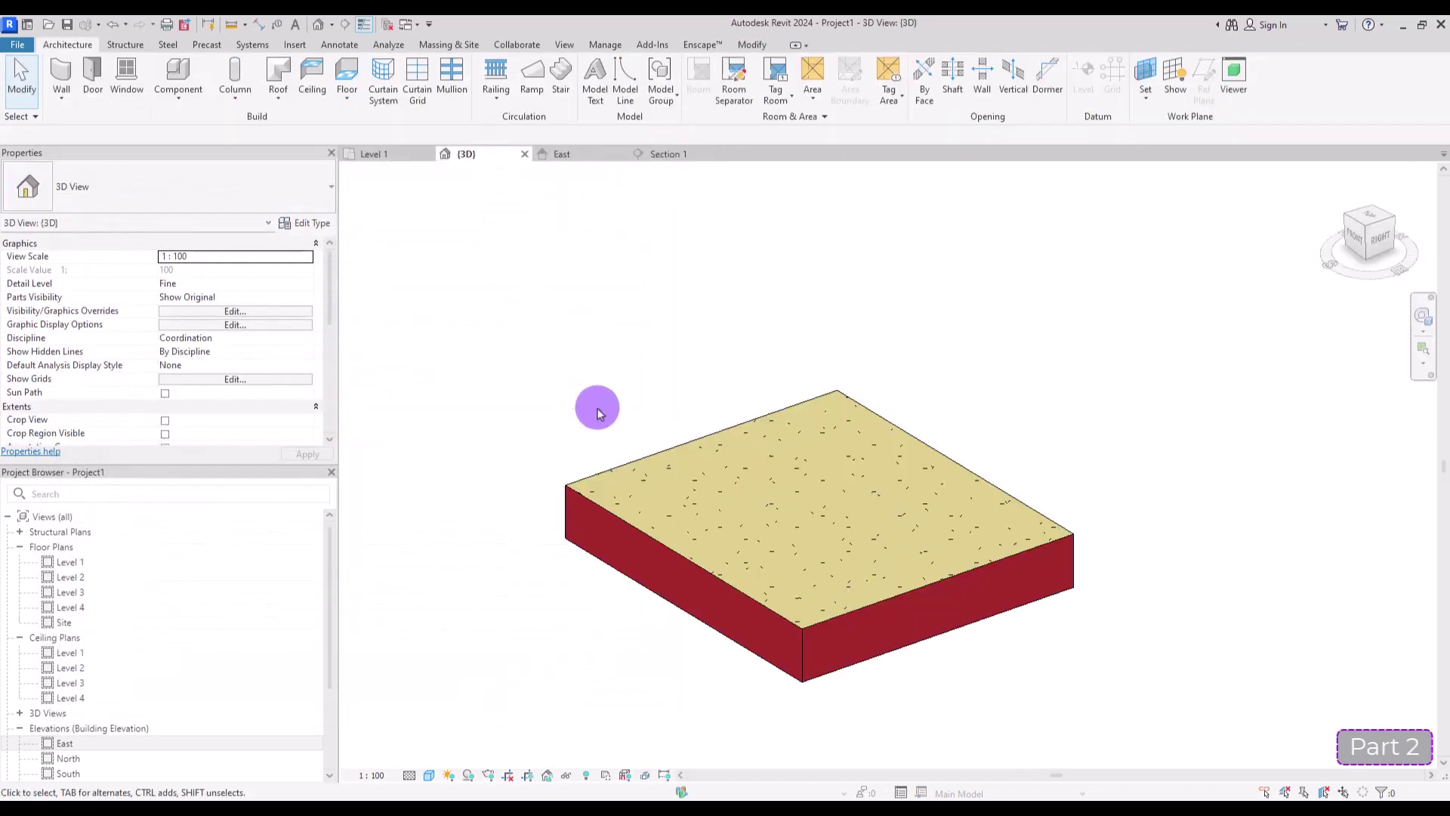
# - Start Modify Sub Elements on the floor and select its rear corner point to examine the elevation controls
pyautogui.click(786, 533)
pyautogui.scroll(1, 785, 532)
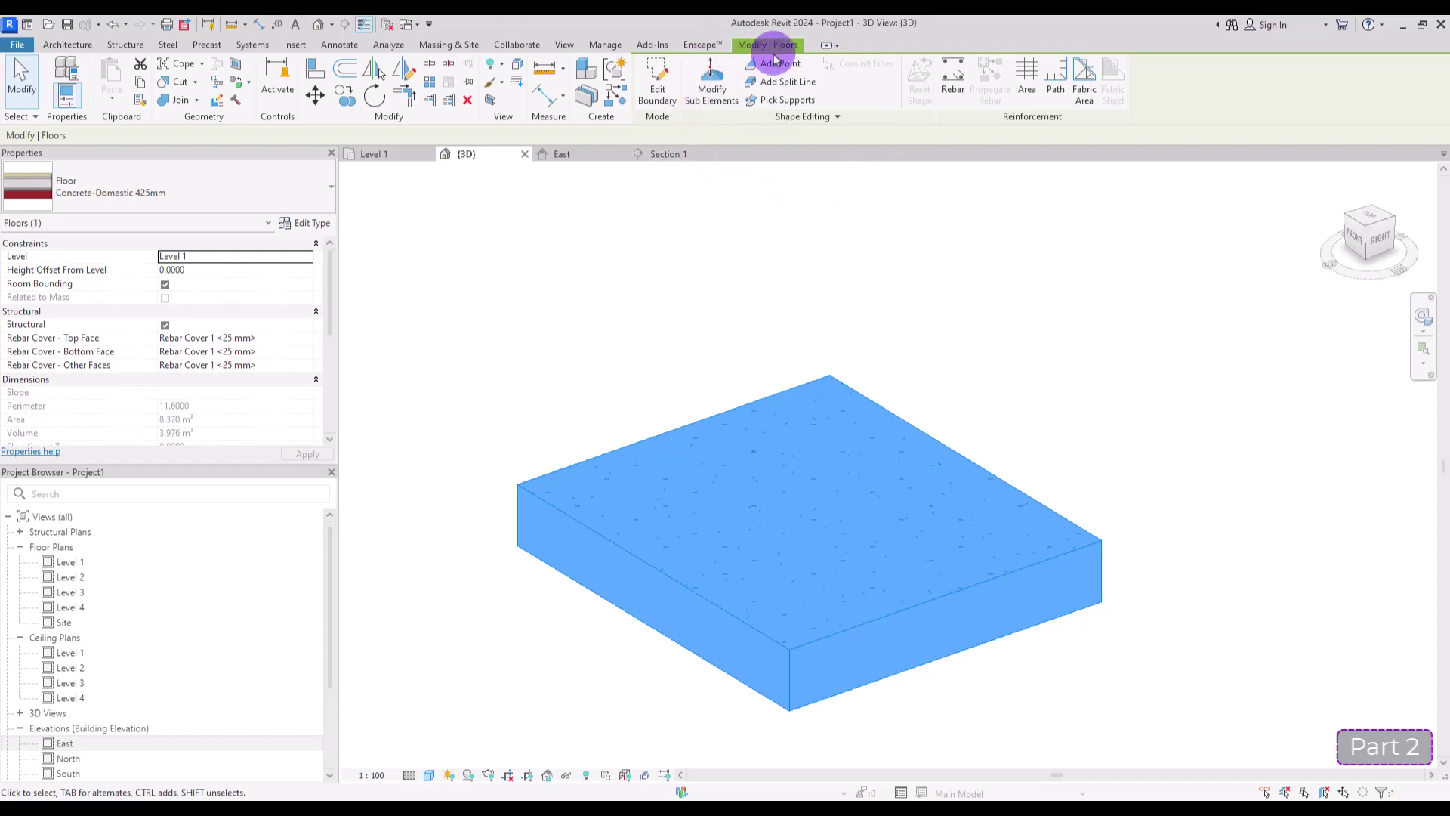
pyautogui.click(710, 85)
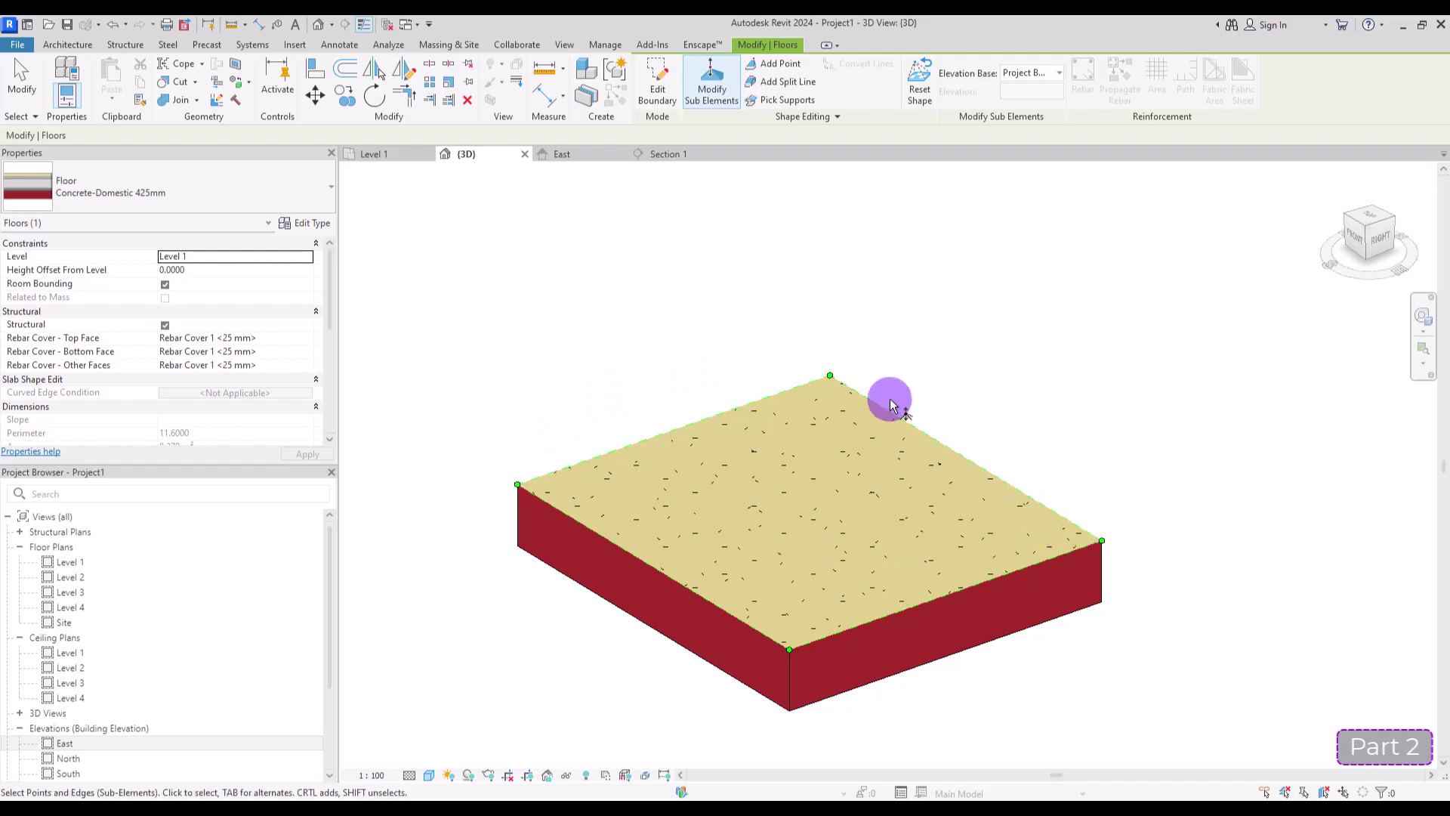
pyautogui.moveTo(770, 365); pyautogui.dragTo(871, 415)
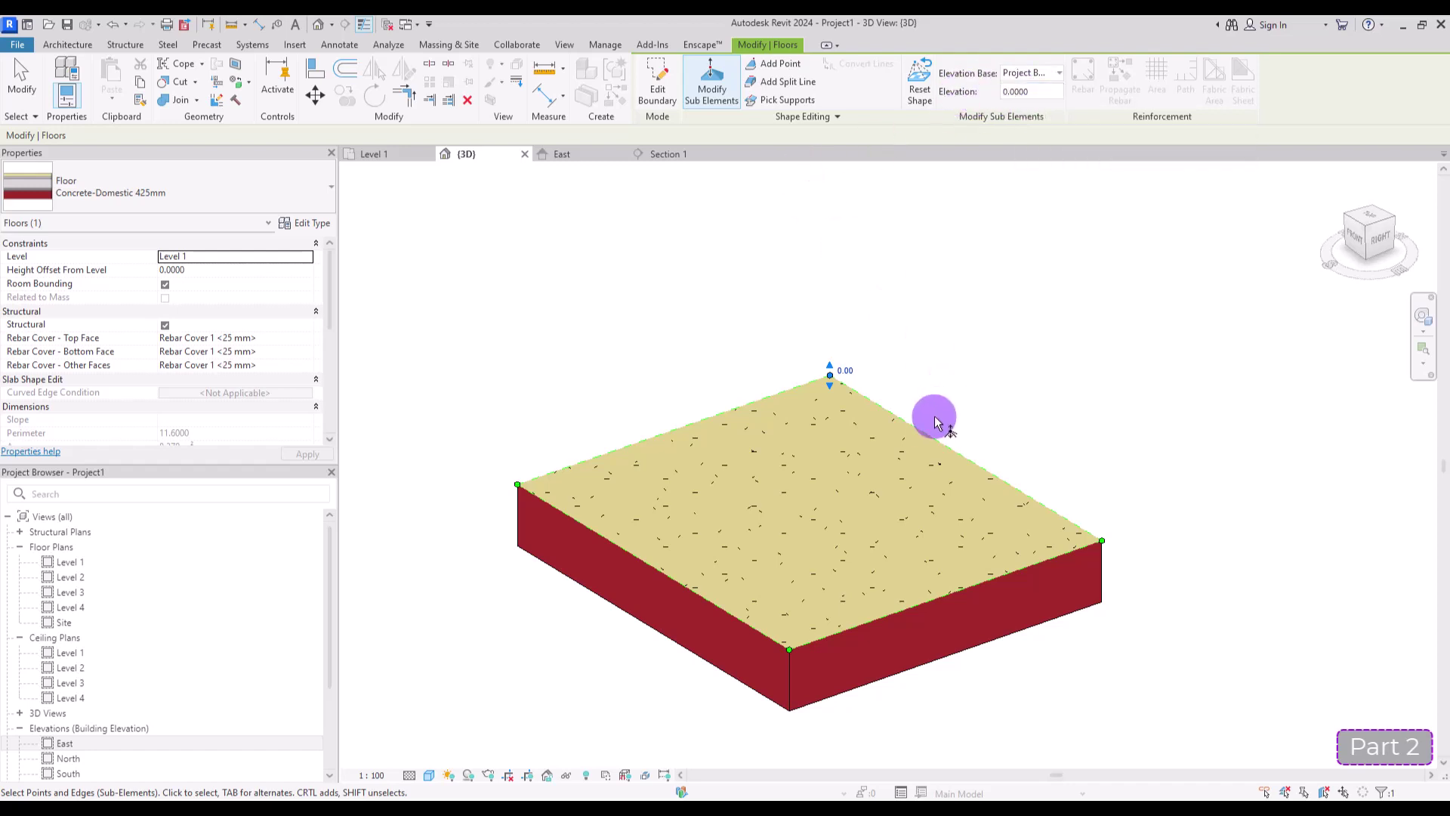
# - Place a HAFELE FLOOR DRAIN 589.26.994 component near the middle of the floor in the Level 1 plan and check it in 3D
pyautogui.hotkey('ctrl', 'Tab')
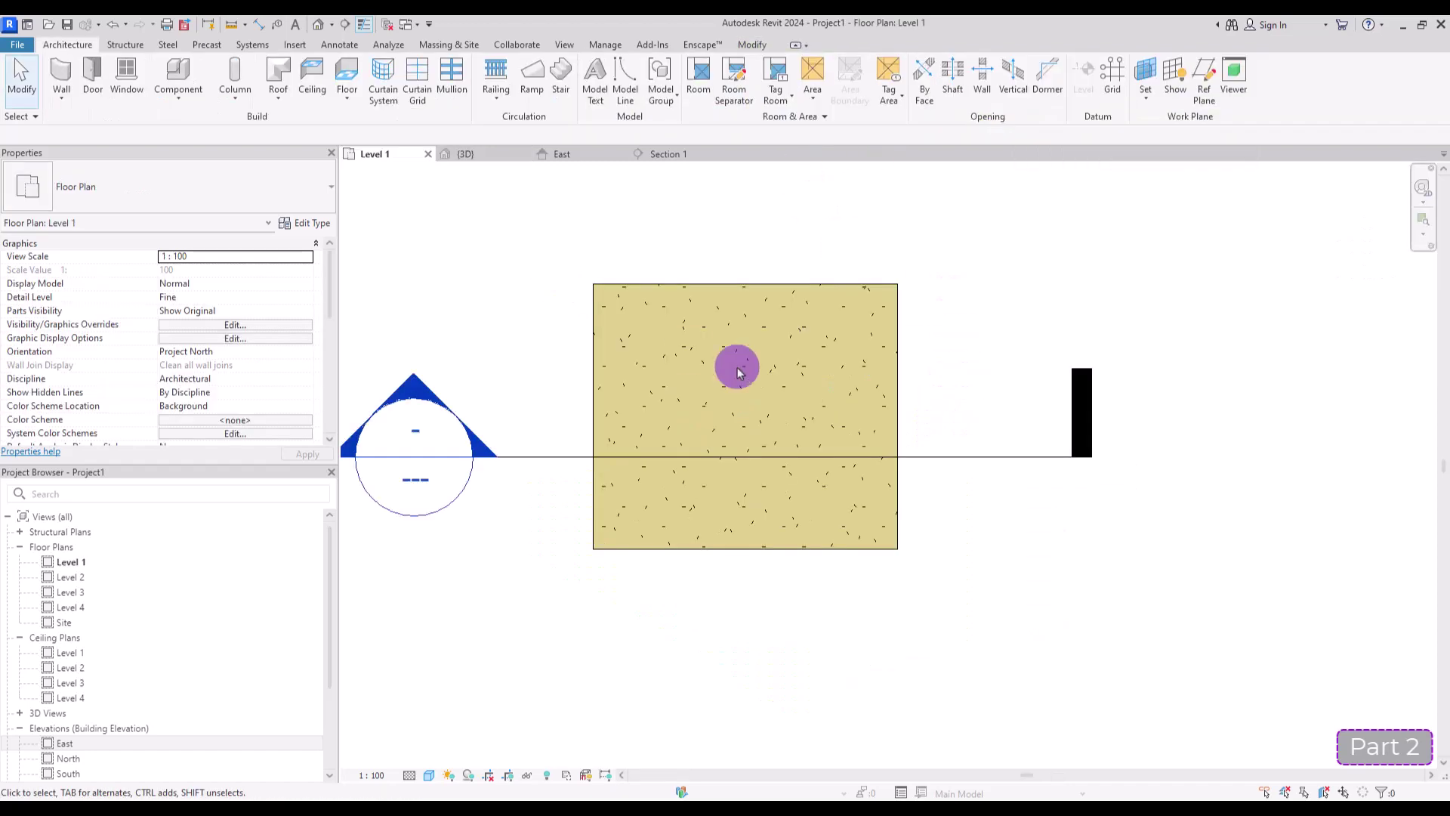
pyautogui.click(178, 97)
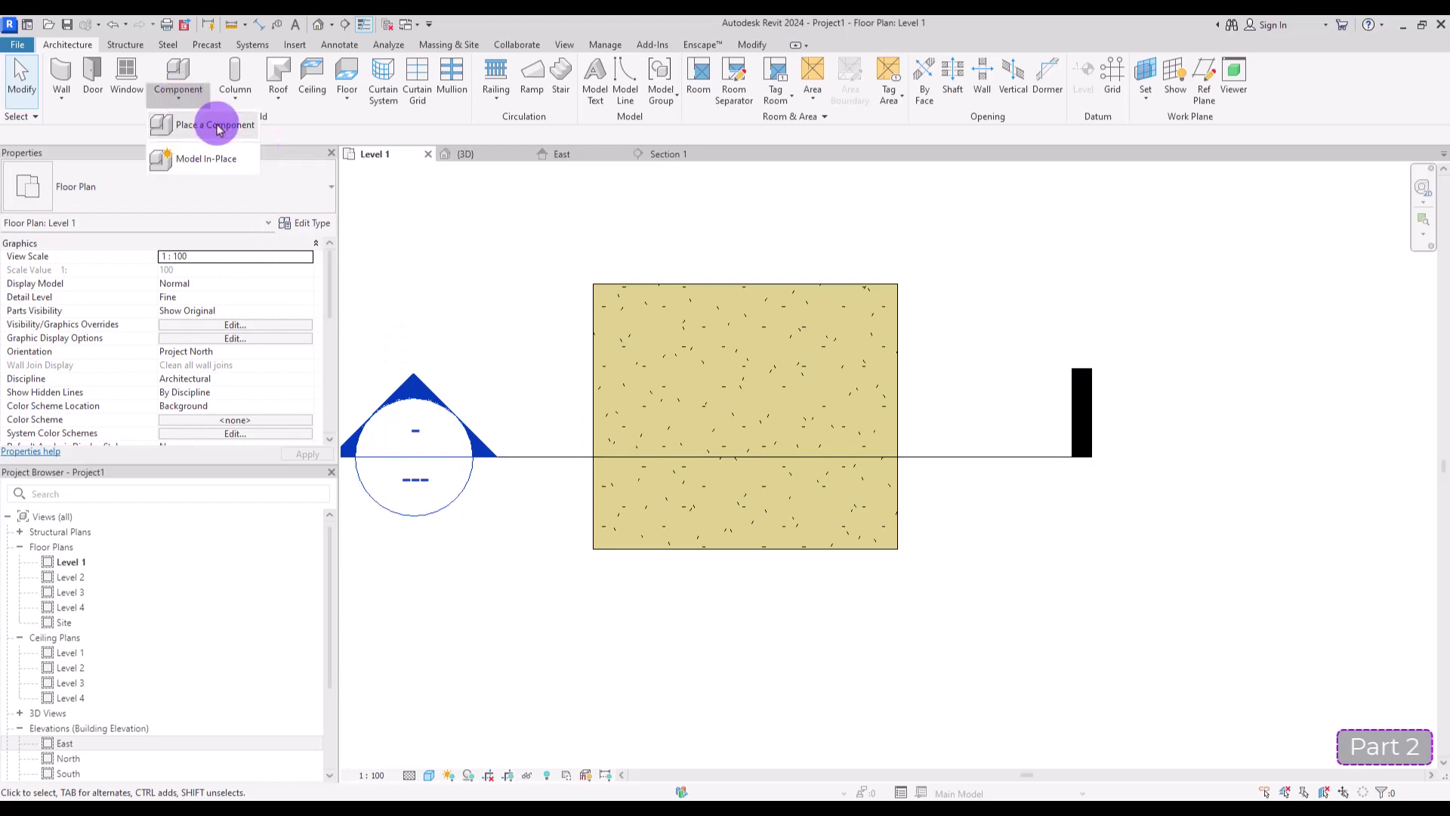
pyautogui.click(200, 120)
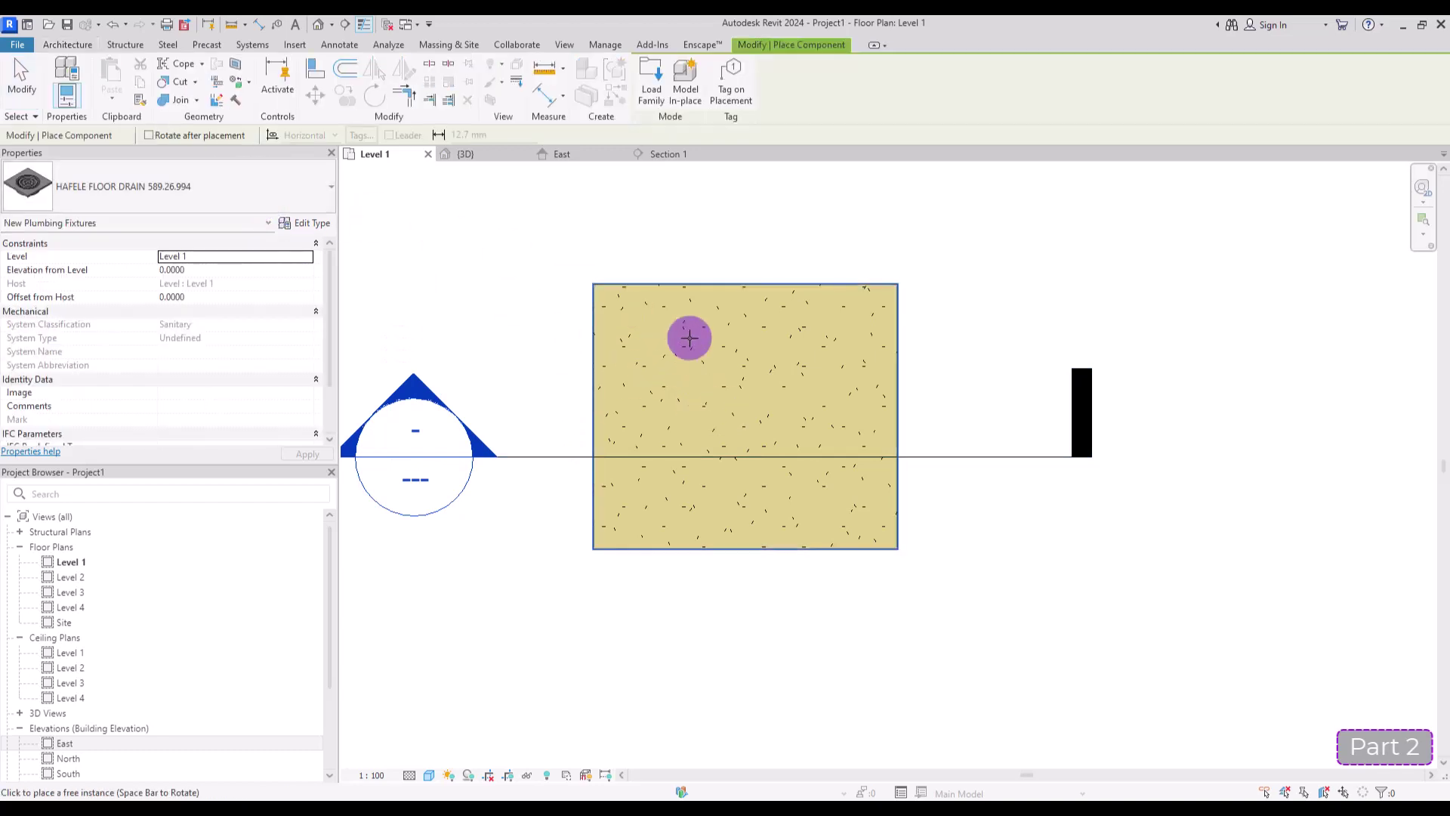
pyautogui.click(728, 406)
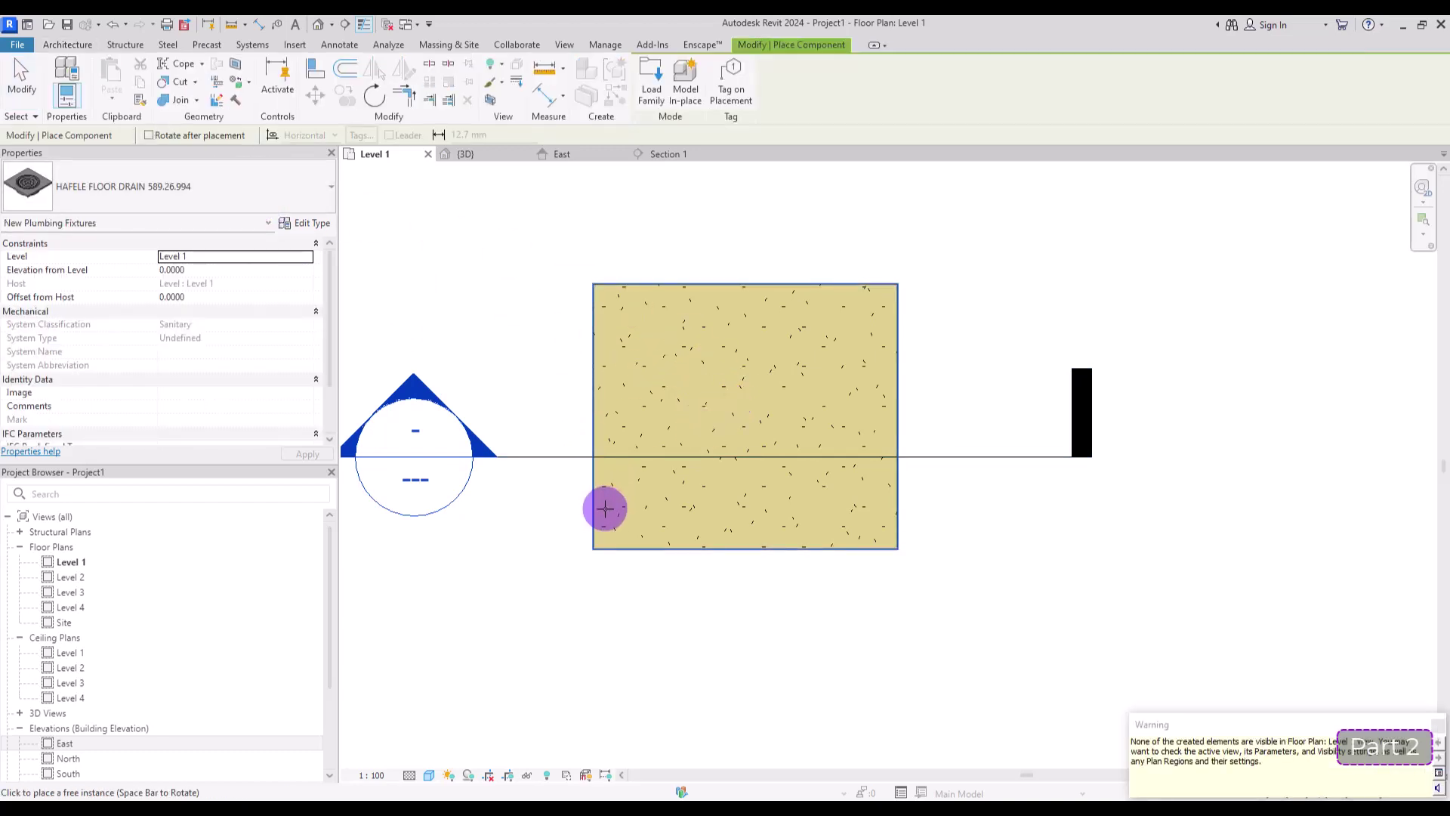
pyautogui.click(493, 157)
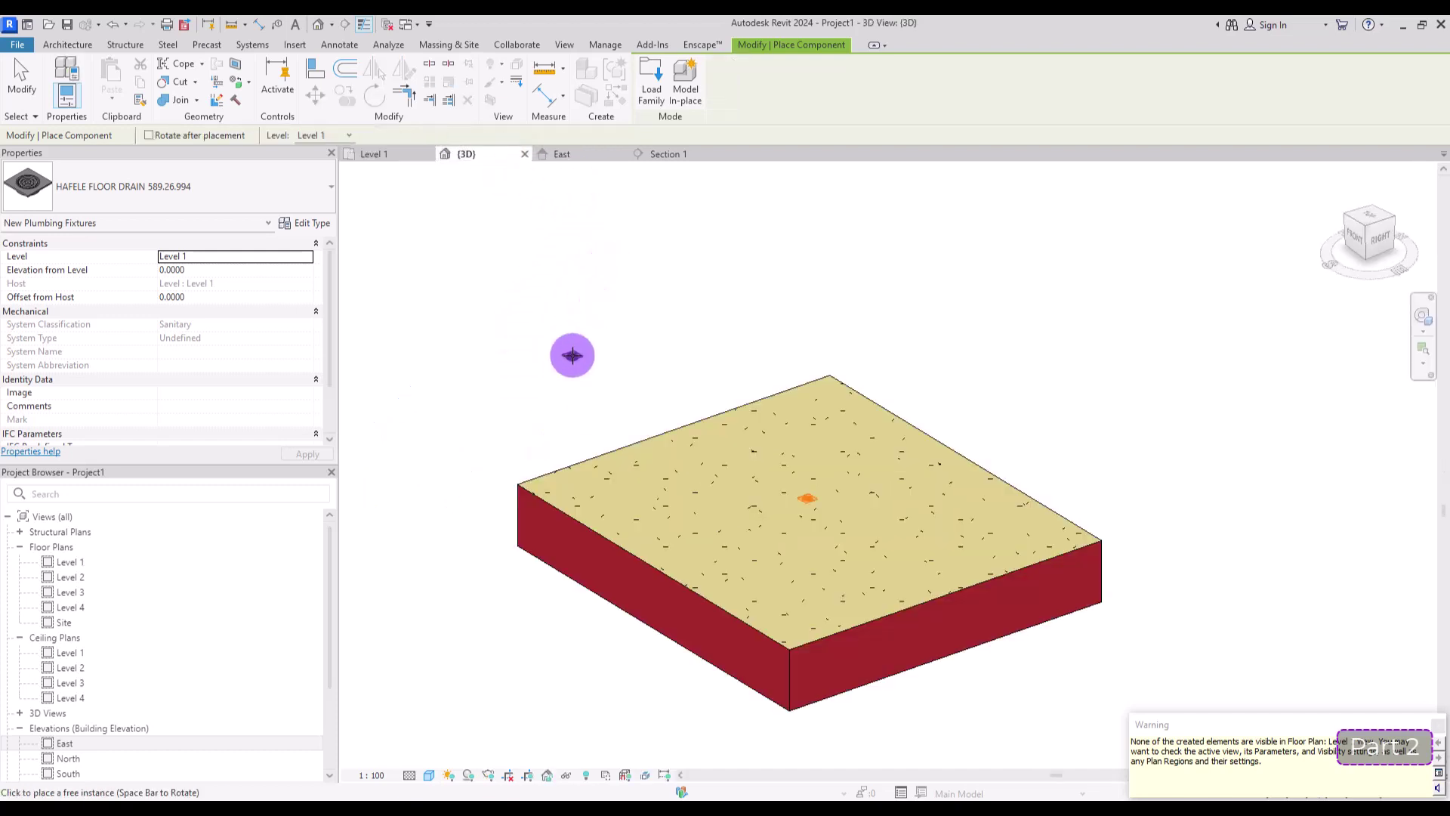
pyautogui.press('Escape')
# - Add a shape-editing point to the floor at the centre of the floor drain, viewed from above
pyautogui.click(687, 424)
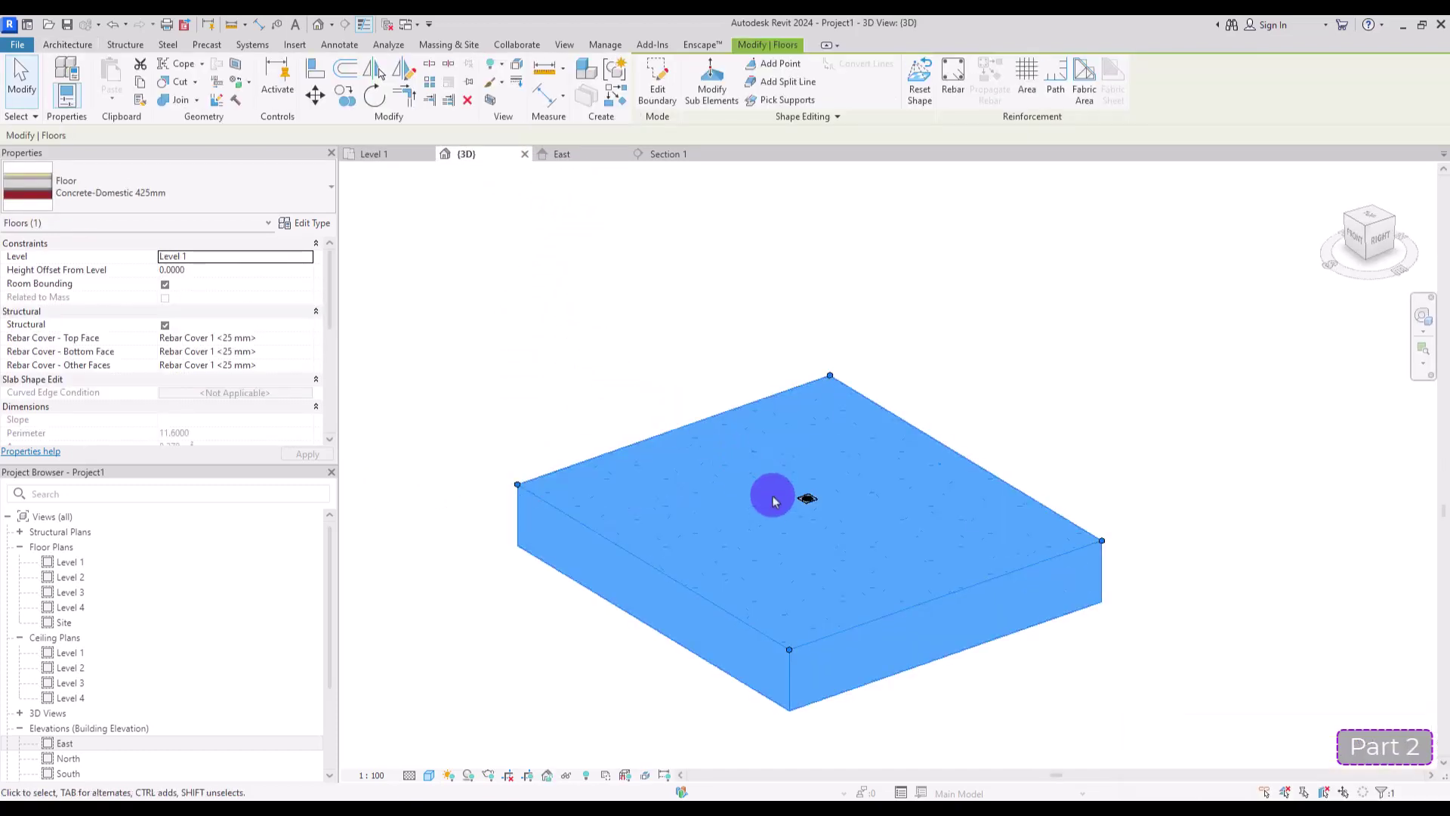
pyautogui.click(716, 85)
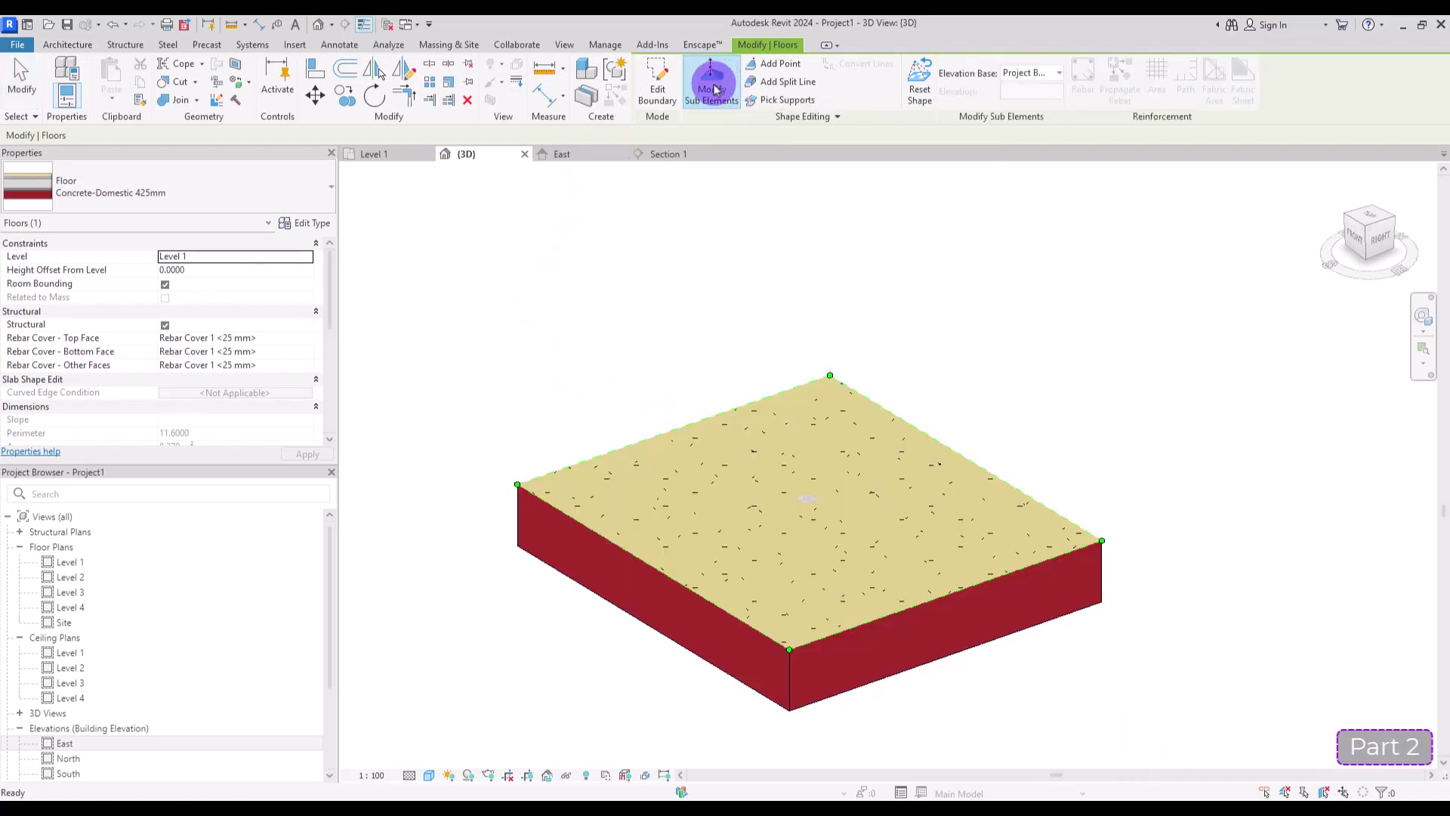
pyautogui.click(771, 65)
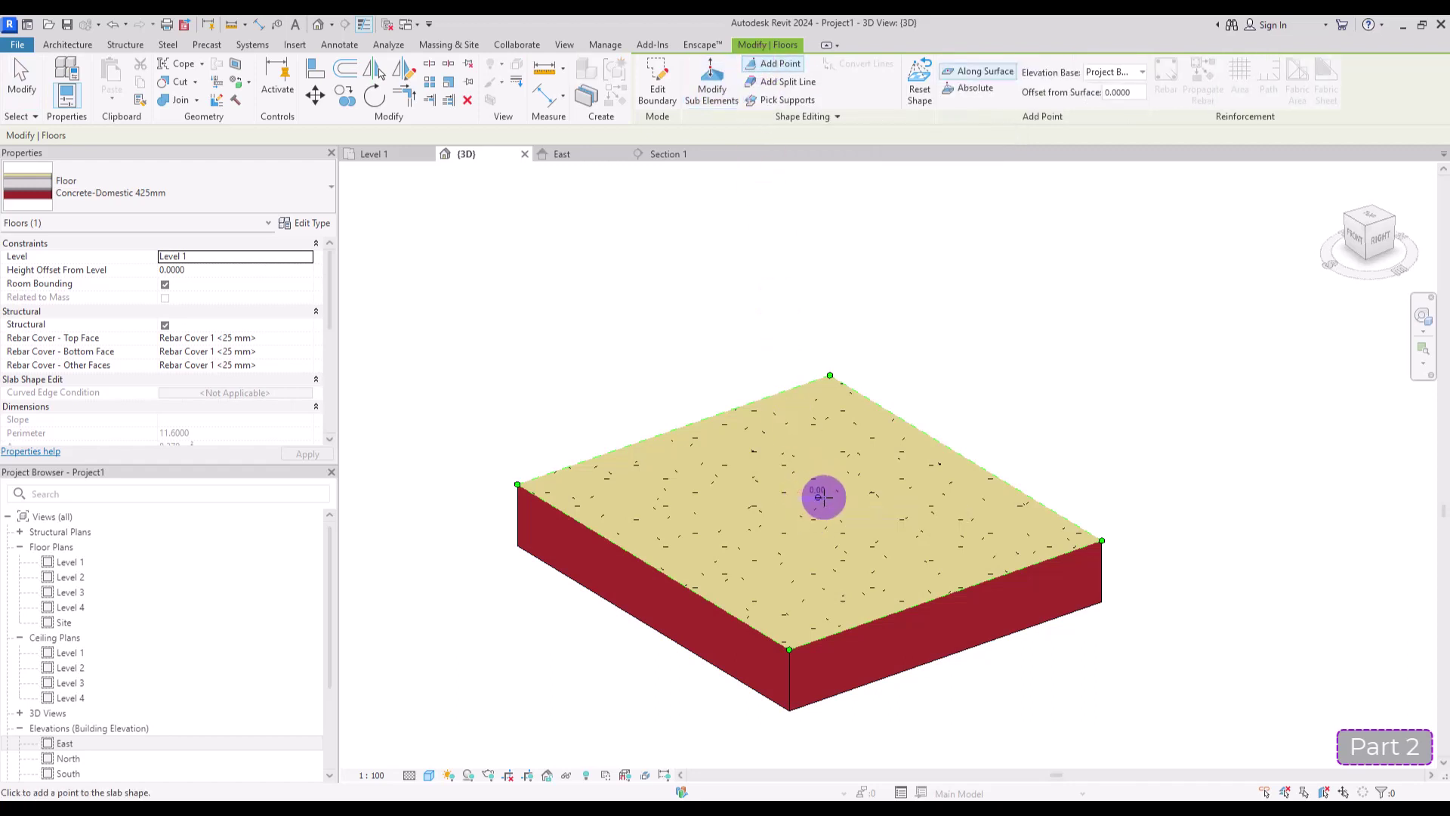
pyautogui.click(1373, 218)
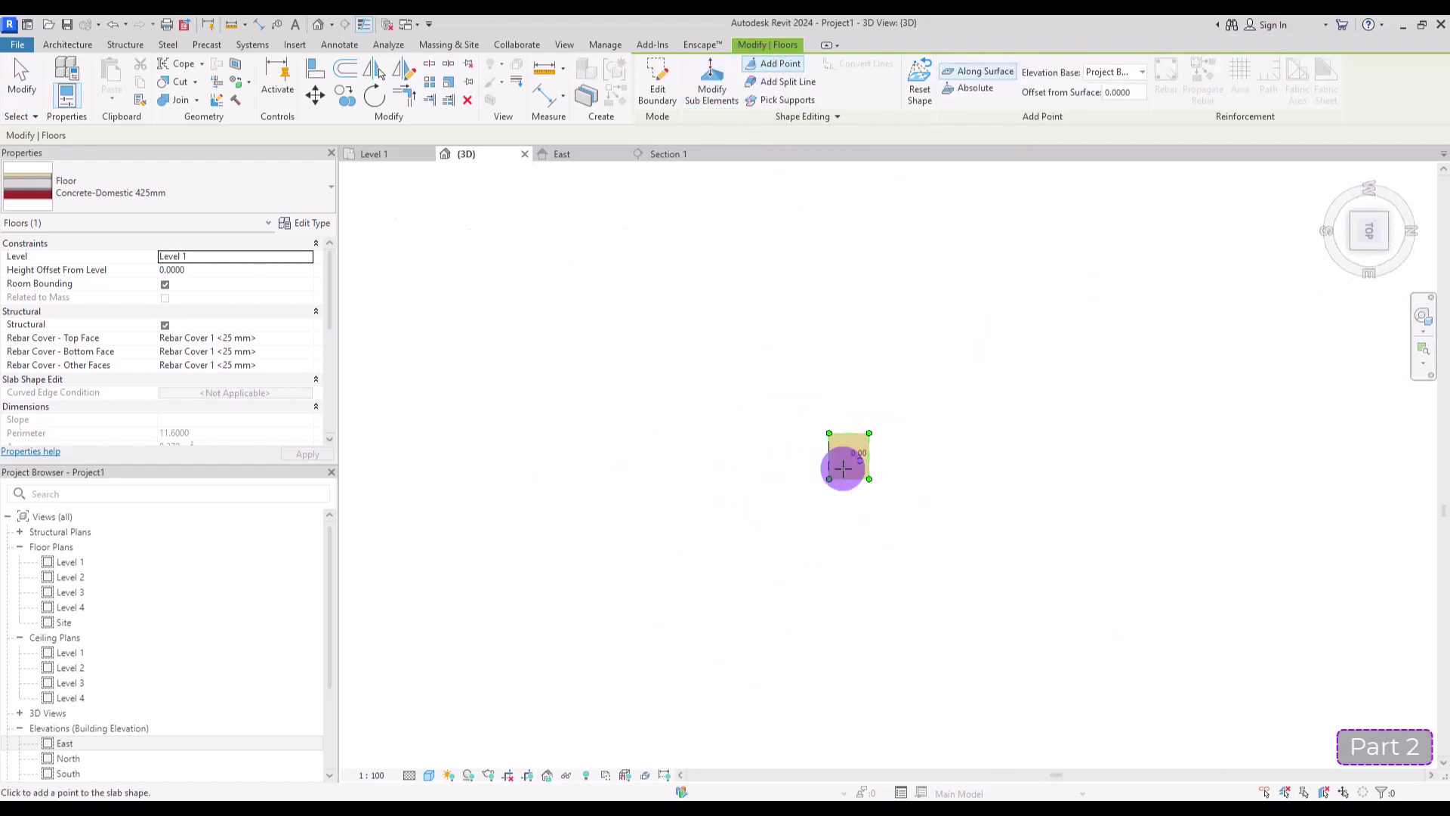
pyautogui.scroll(5, 1170, 246)
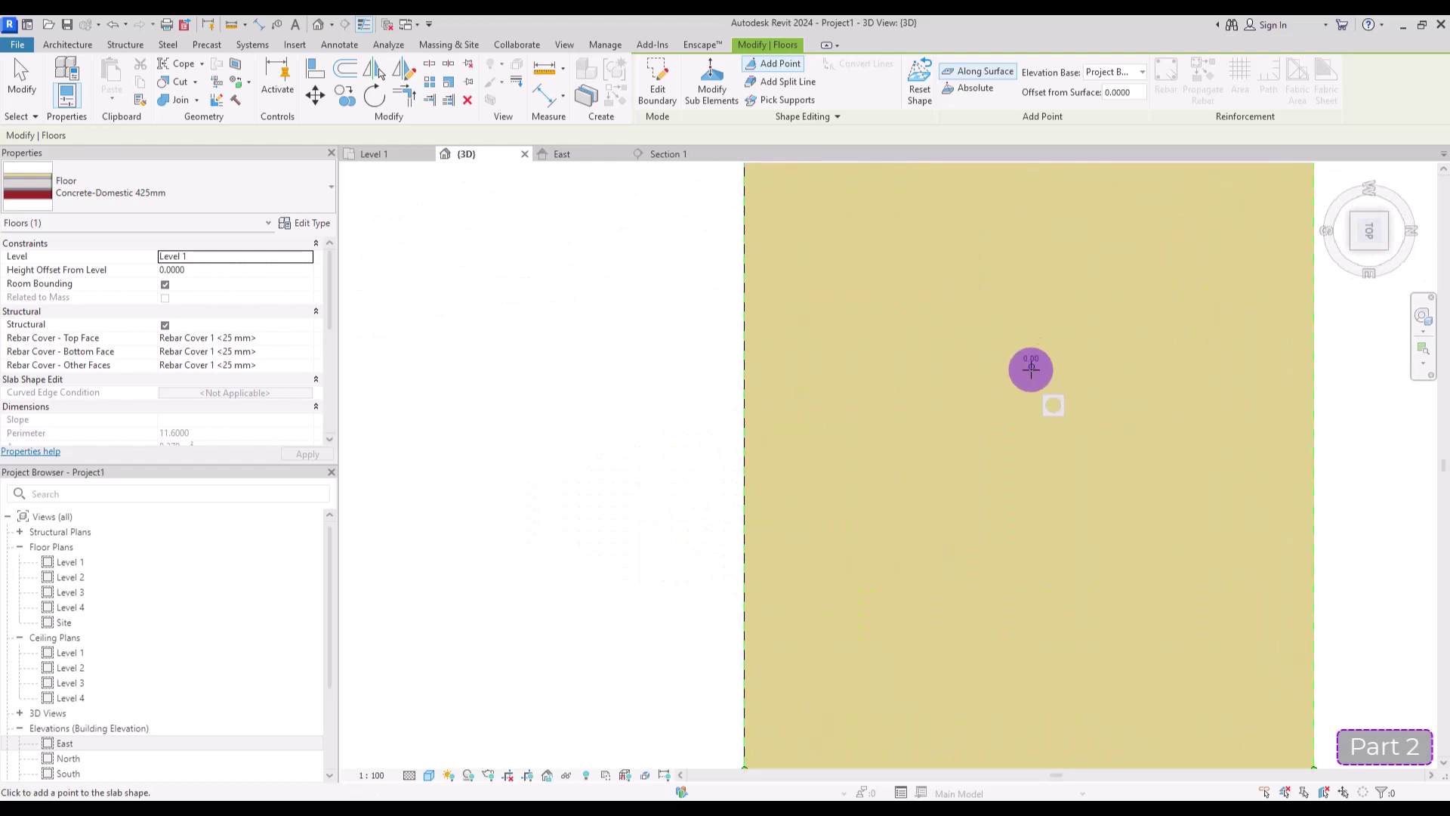
pyautogui.click(1052, 404)
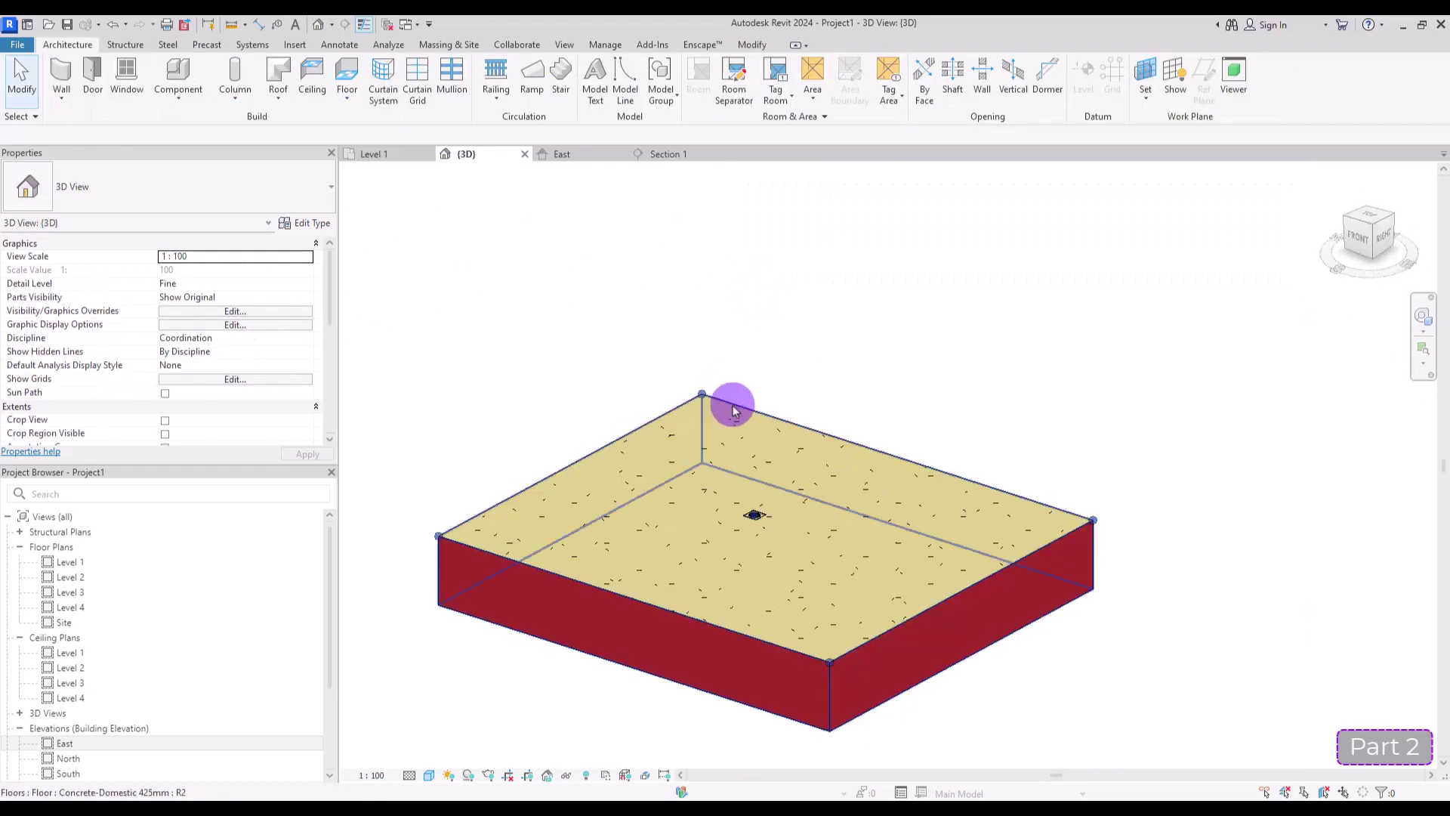
# - Set the elevation of the floor's shape point at the drain to -0.08 m
pyautogui.click(732, 410)
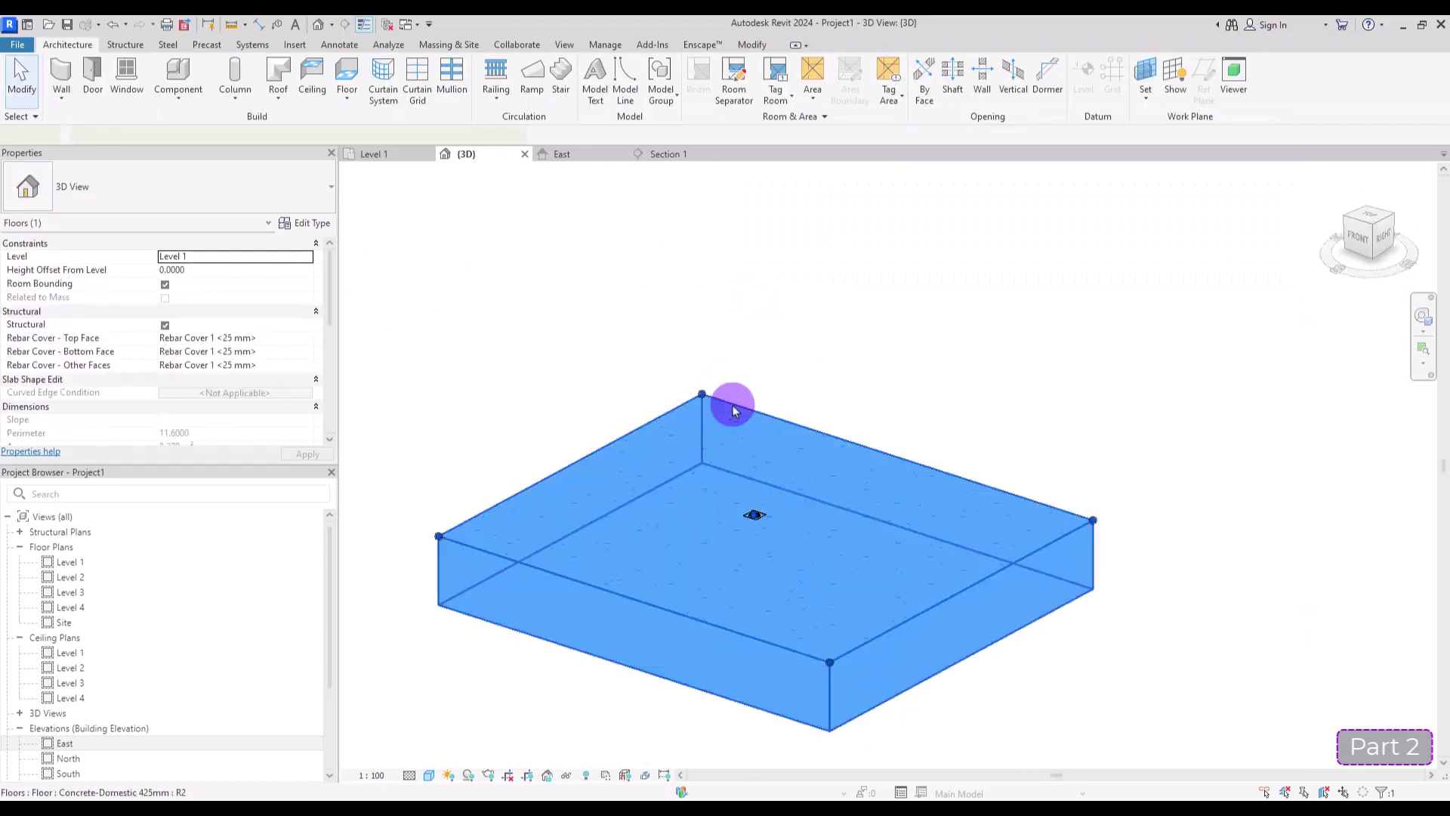
pyautogui.click(713, 84)
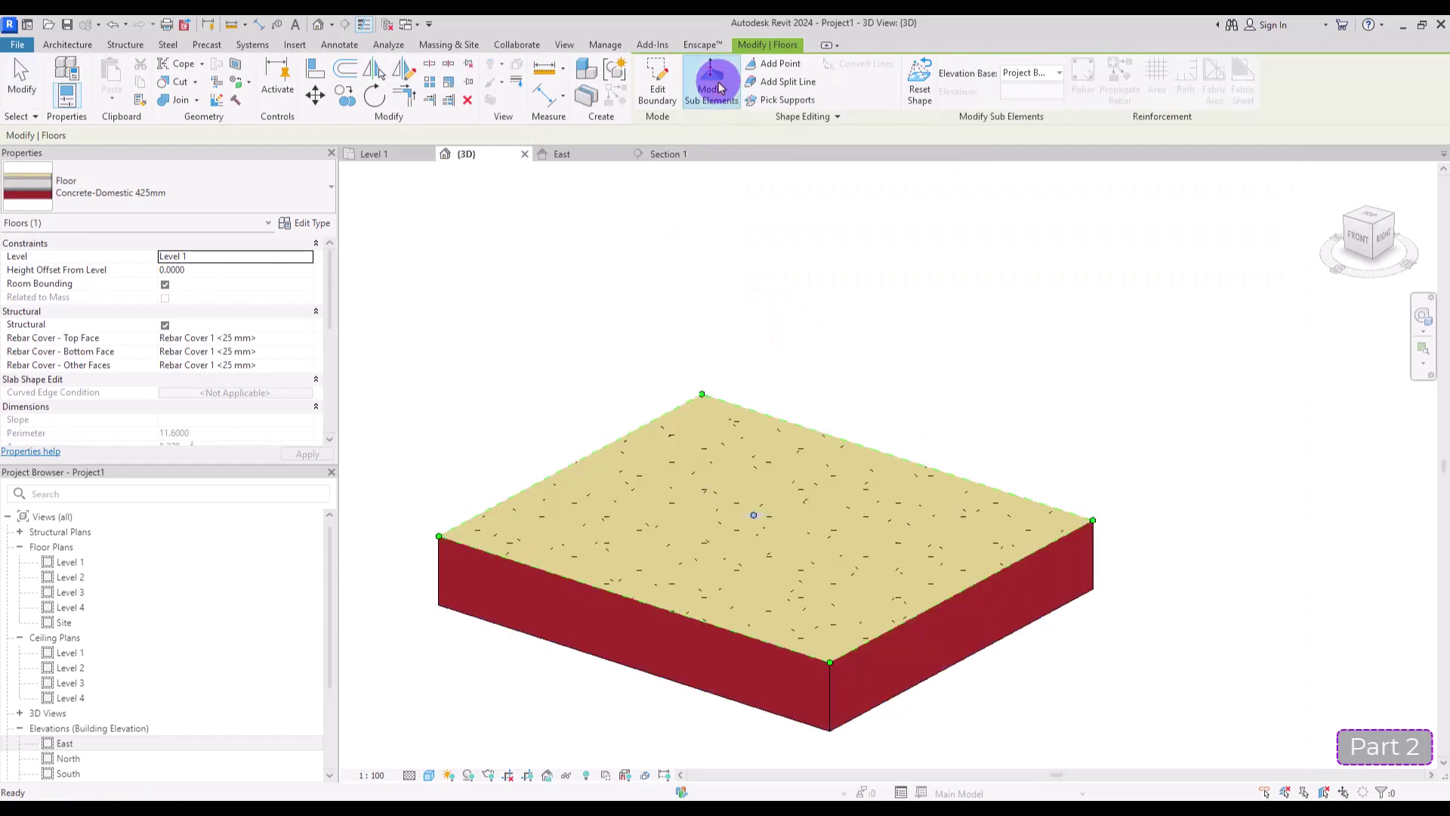
pyautogui.moveTo(714, 497); pyautogui.dragTo(797, 535)
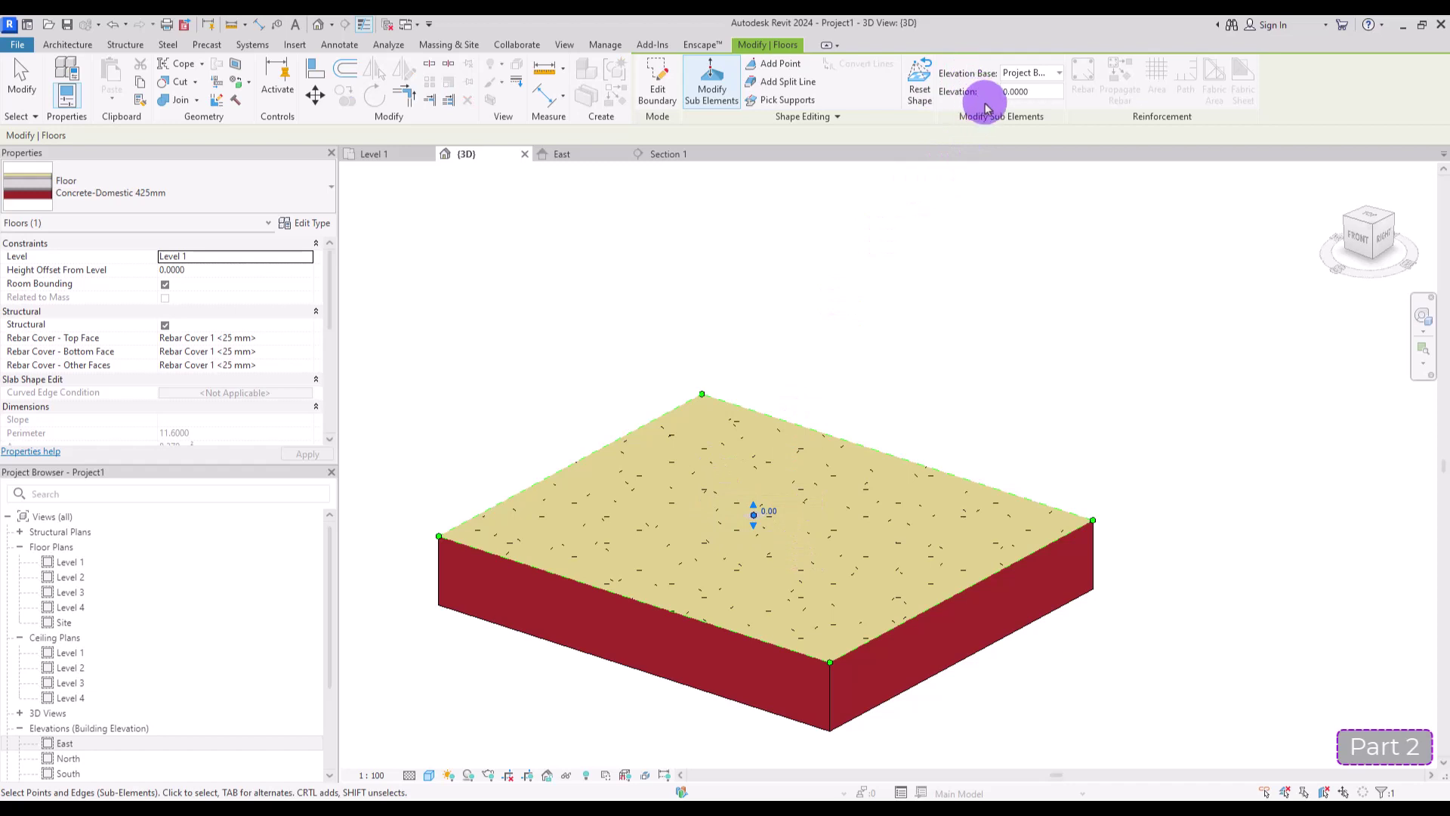
pyautogui.click(1013, 91)
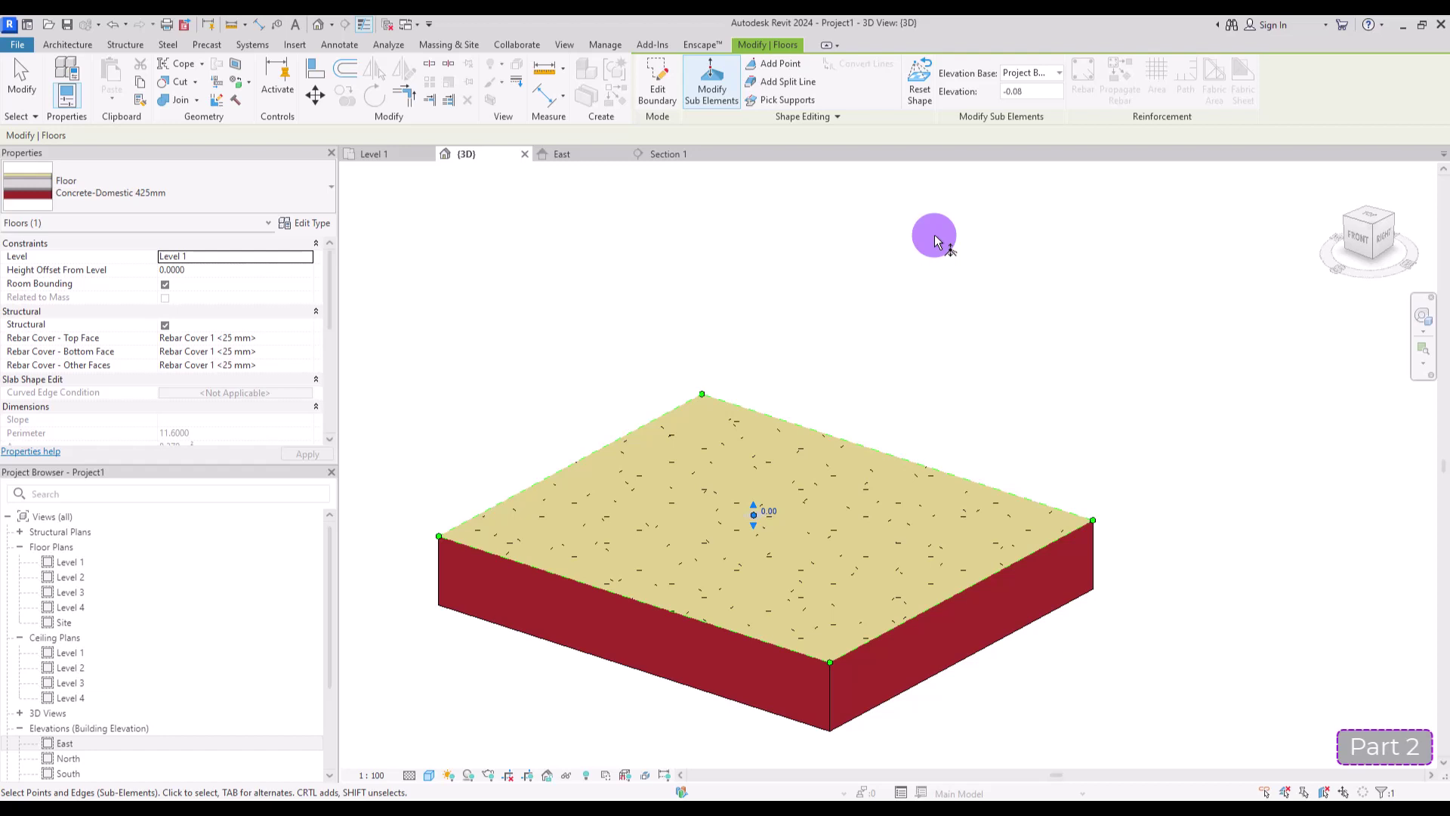
pyautogui.press('Return')
pyautogui.click(746, 295)
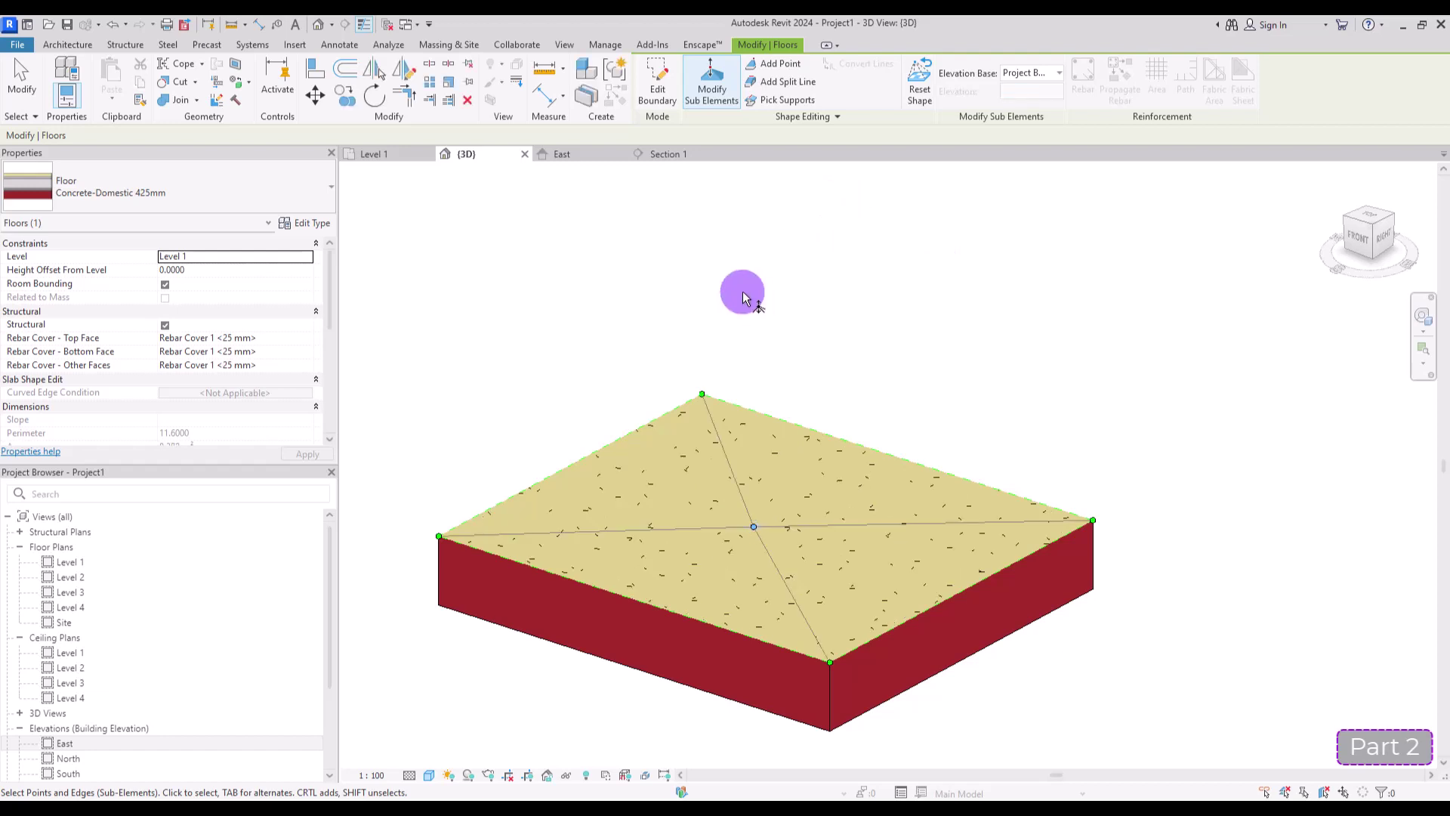
# - In Section 1, make the Concrete, Cast In Situ layer of the Concrete-Domestic 425mm floor type variable
pyautogui.click(669, 153)
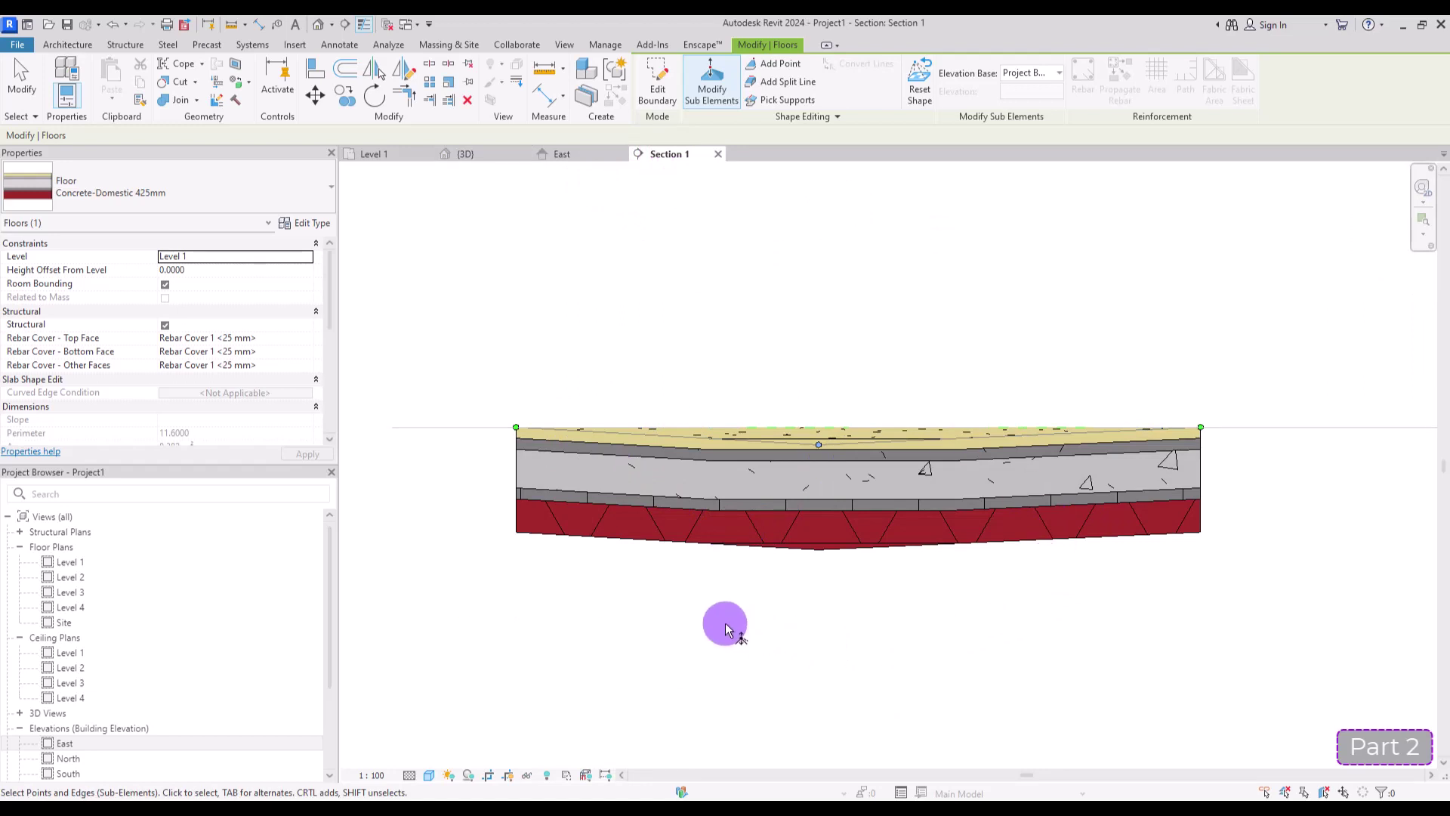
pyautogui.press('Escape')
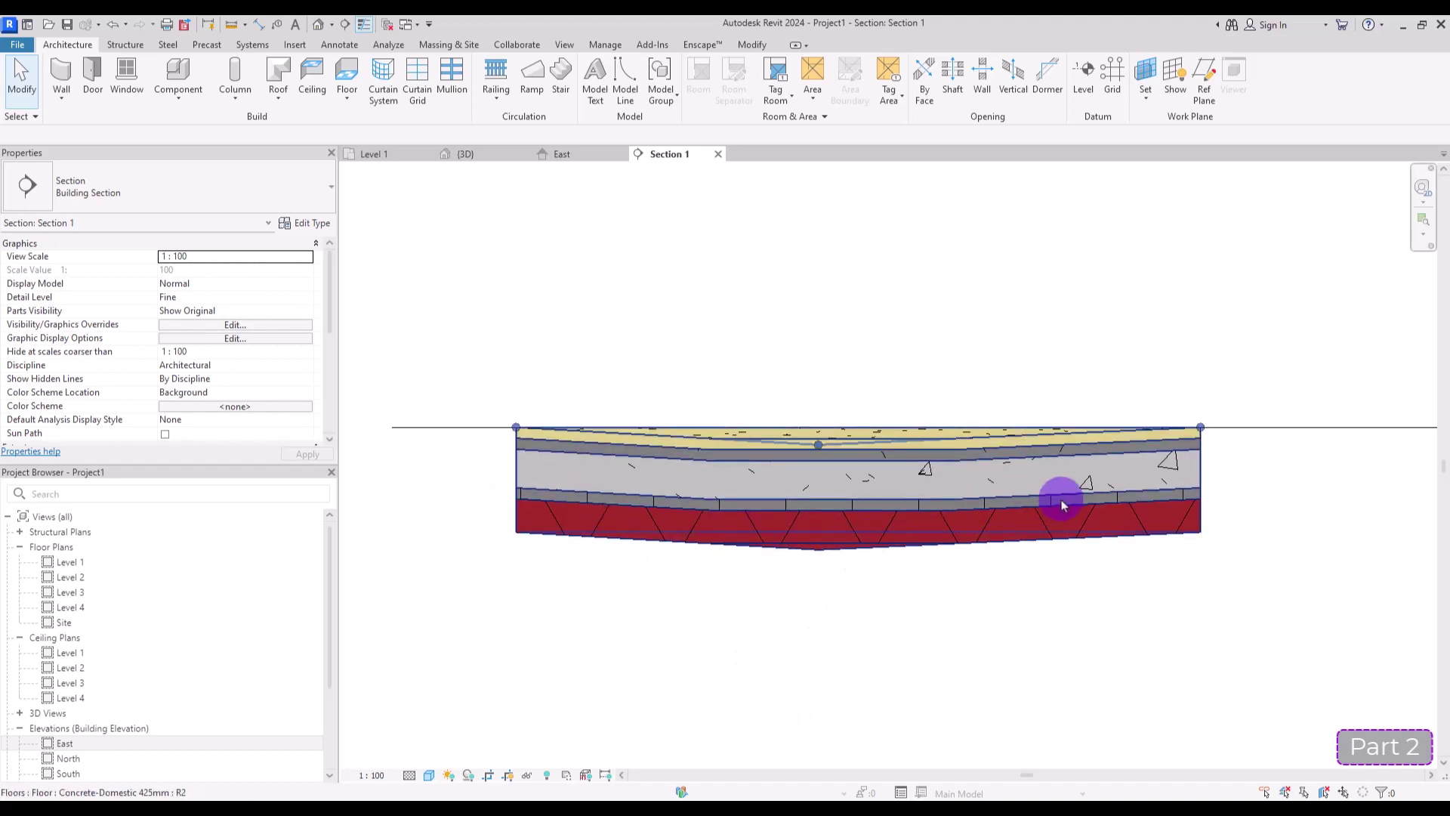
pyautogui.click(929, 552)
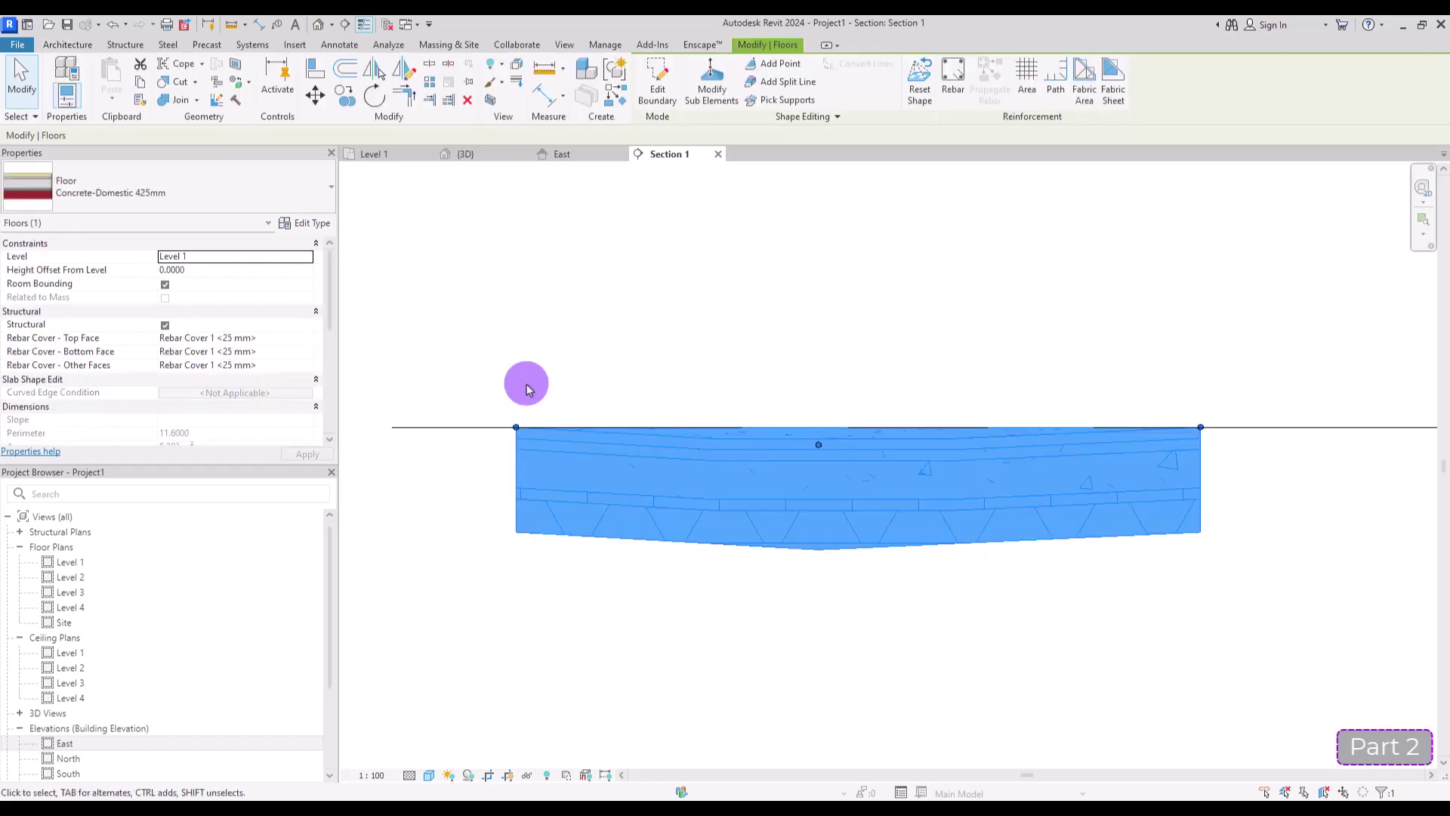
pyautogui.click(302, 223)
pyautogui.click(448, 219)
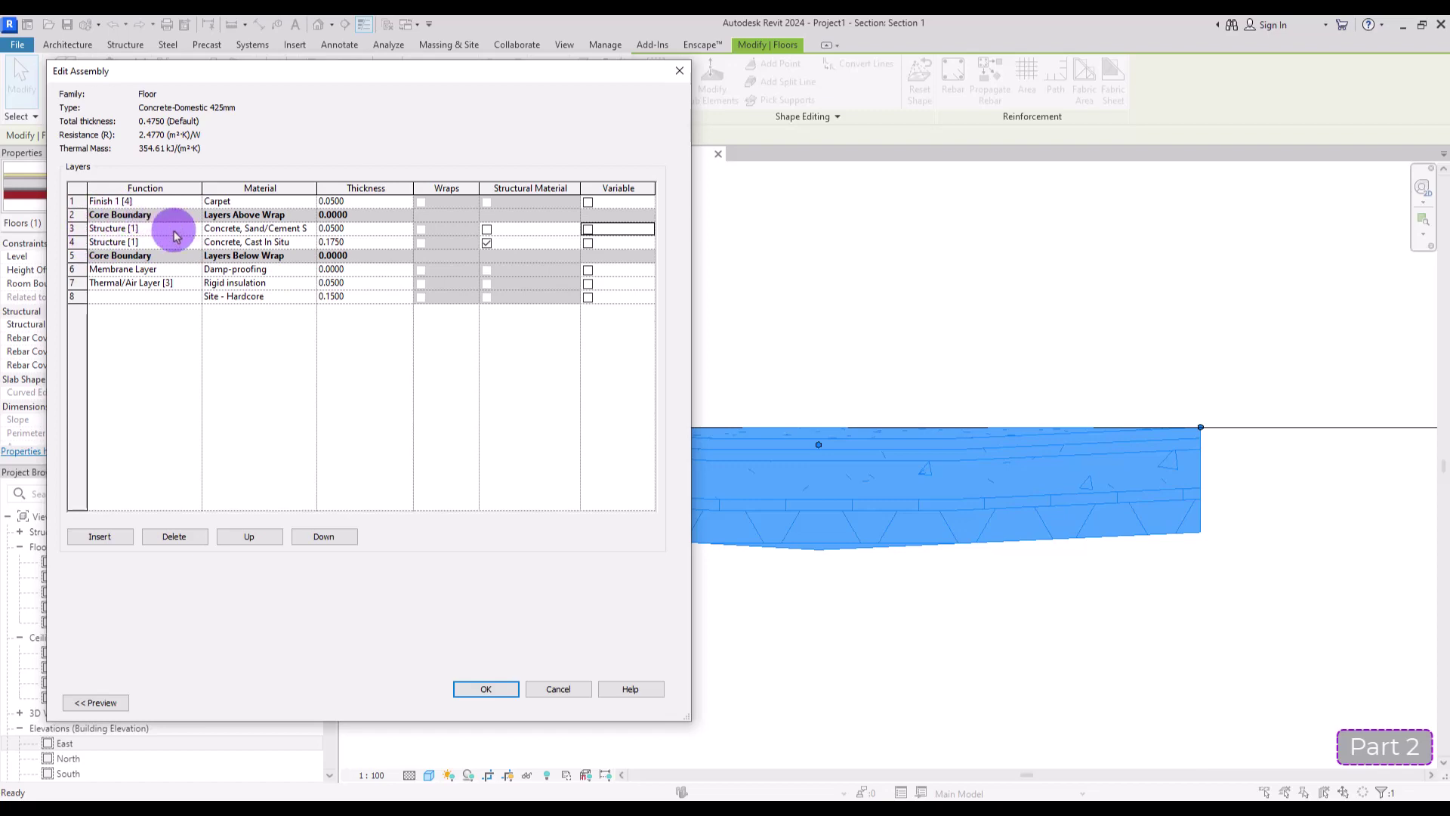
pyautogui.click(588, 242)
pyautogui.click(491, 688)
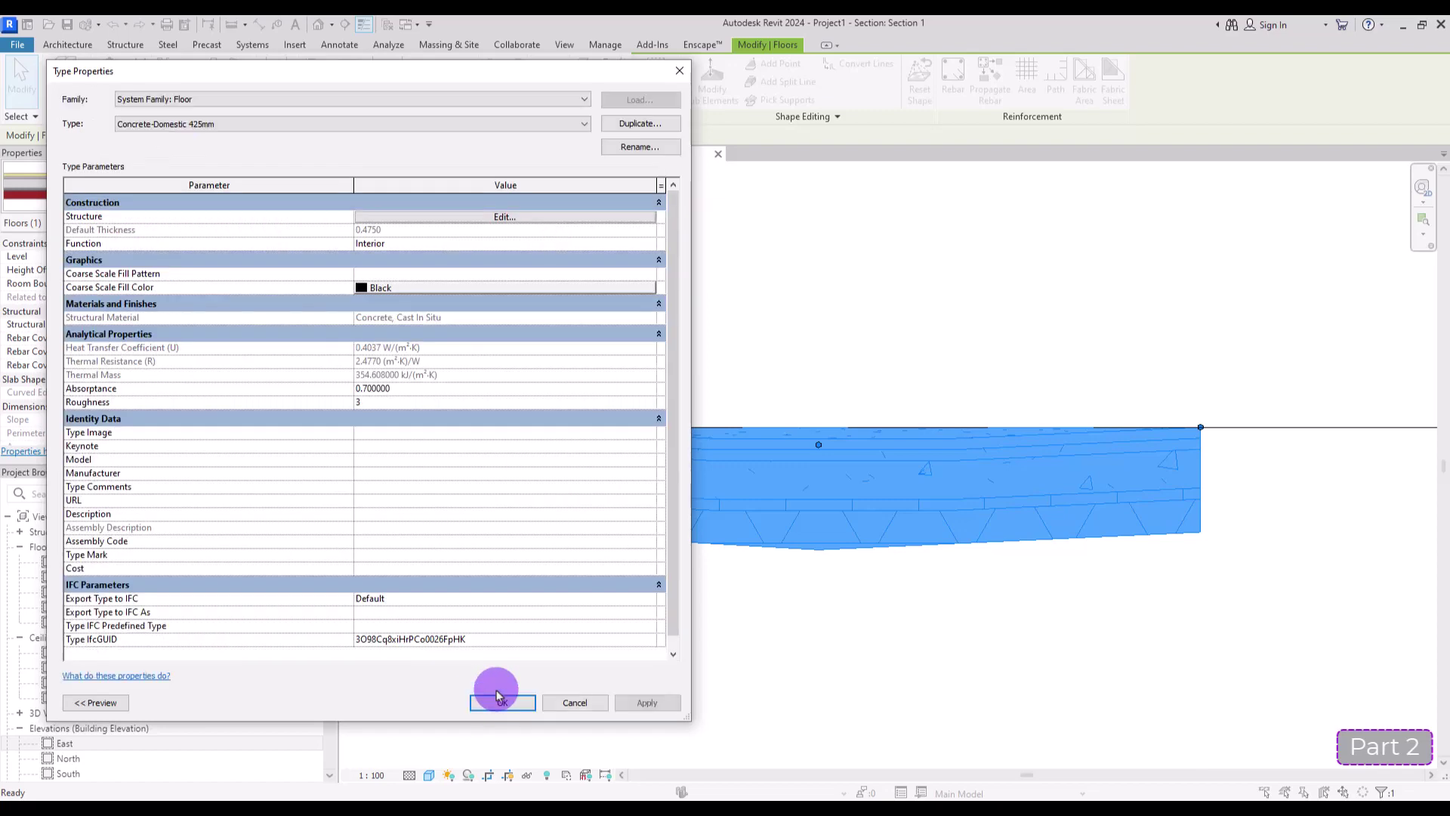
pyautogui.click(513, 701)
pyautogui.click(728, 324)
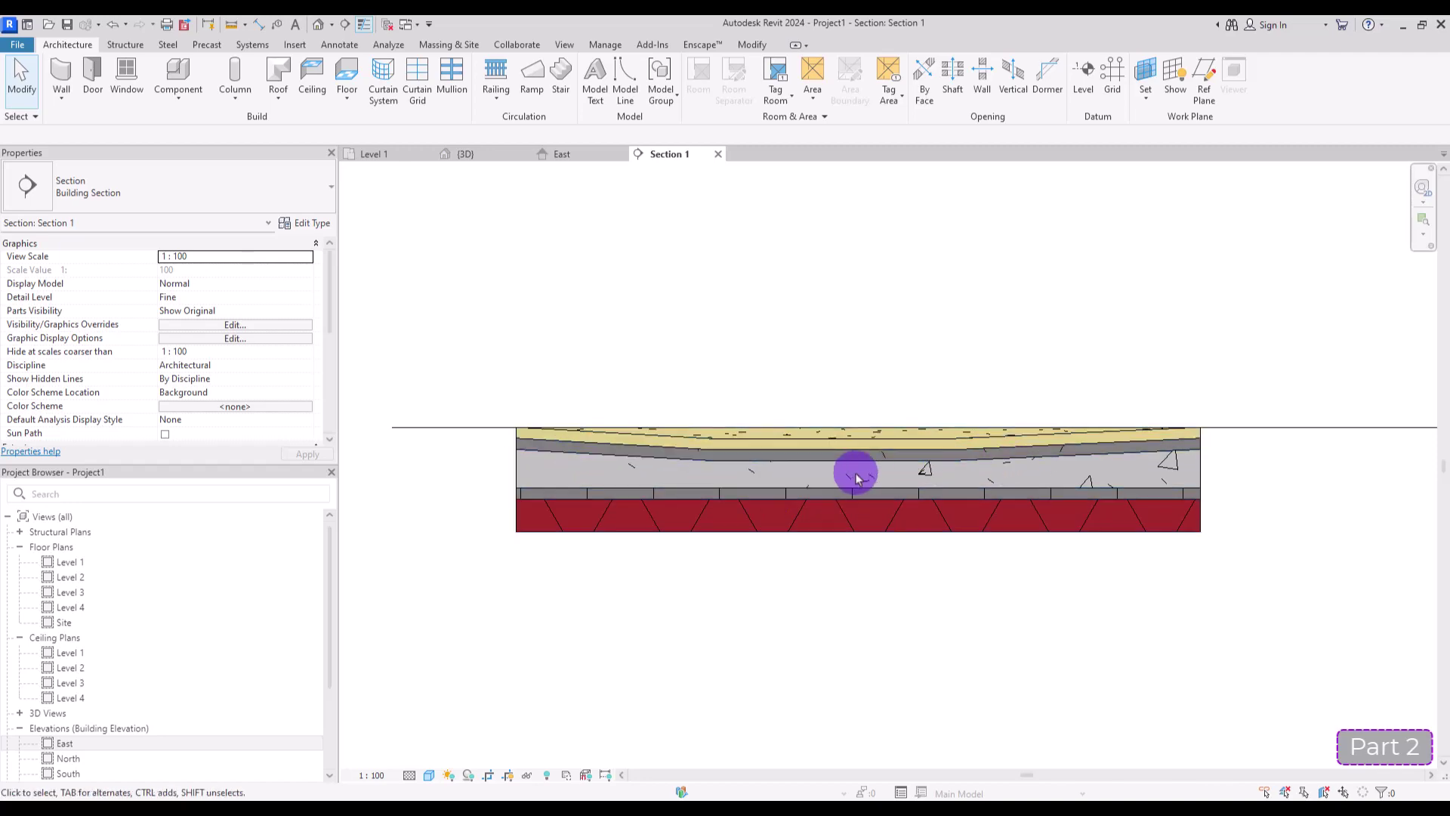
# - Try to make the Concrete, Sand/Cement layer variable in place of the Cast In Situ layer
pyautogui.click(777, 436)
pyautogui.click(612, 361)
pyautogui.click(623, 452)
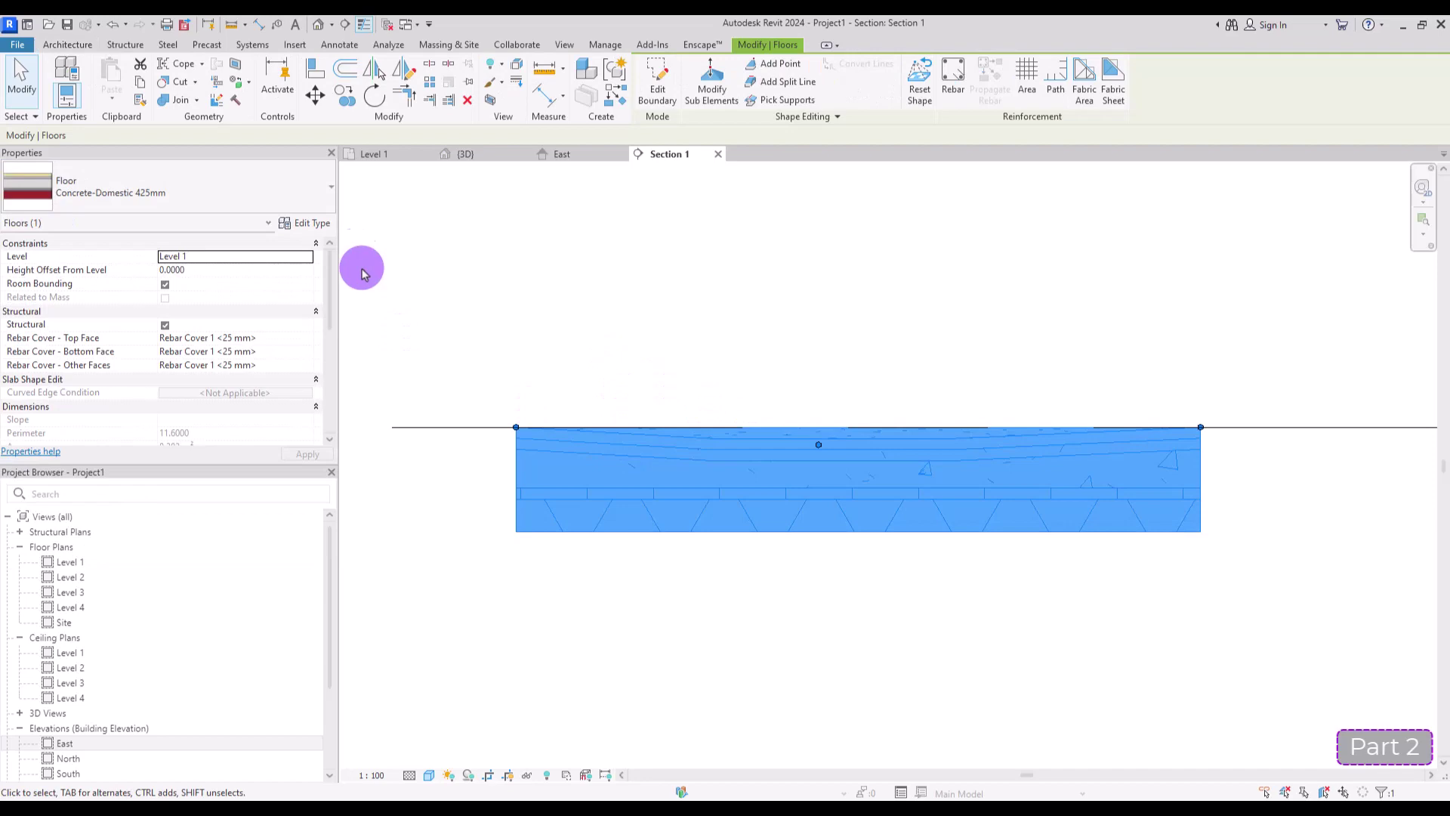
pyautogui.click(311, 222)
pyautogui.click(556, 221)
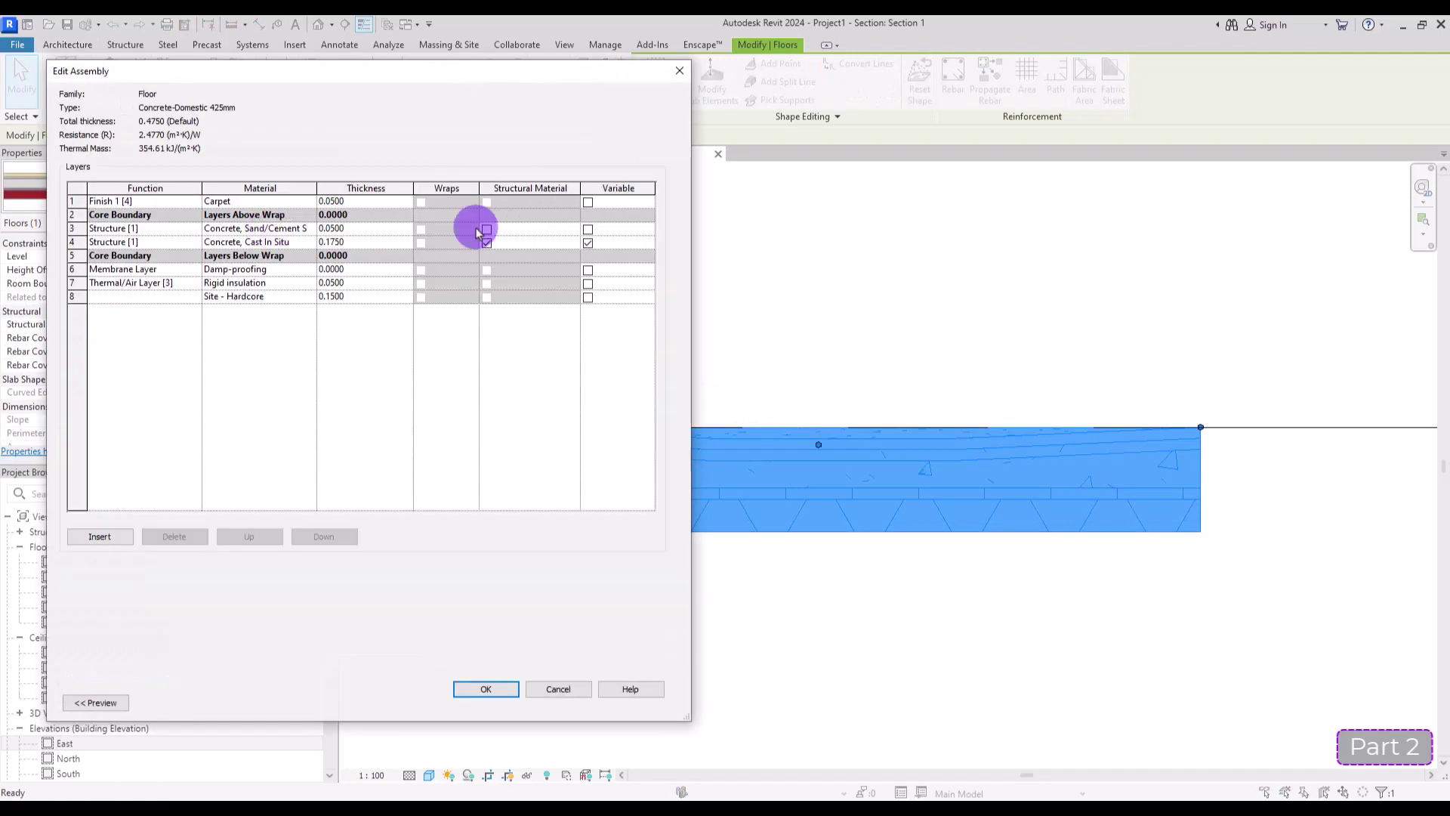
pyautogui.click(587, 242)
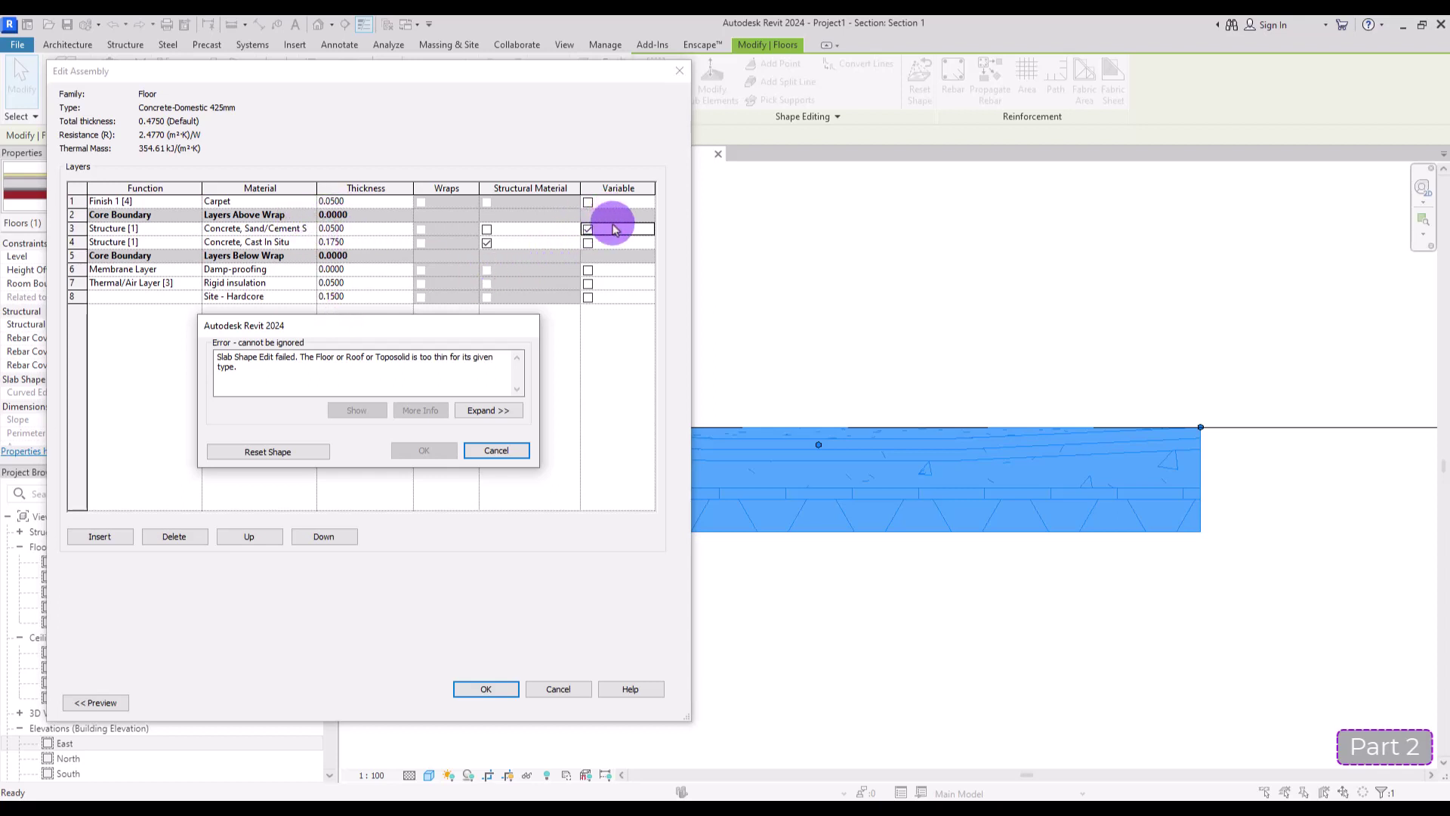
pyautogui.click(496, 450)
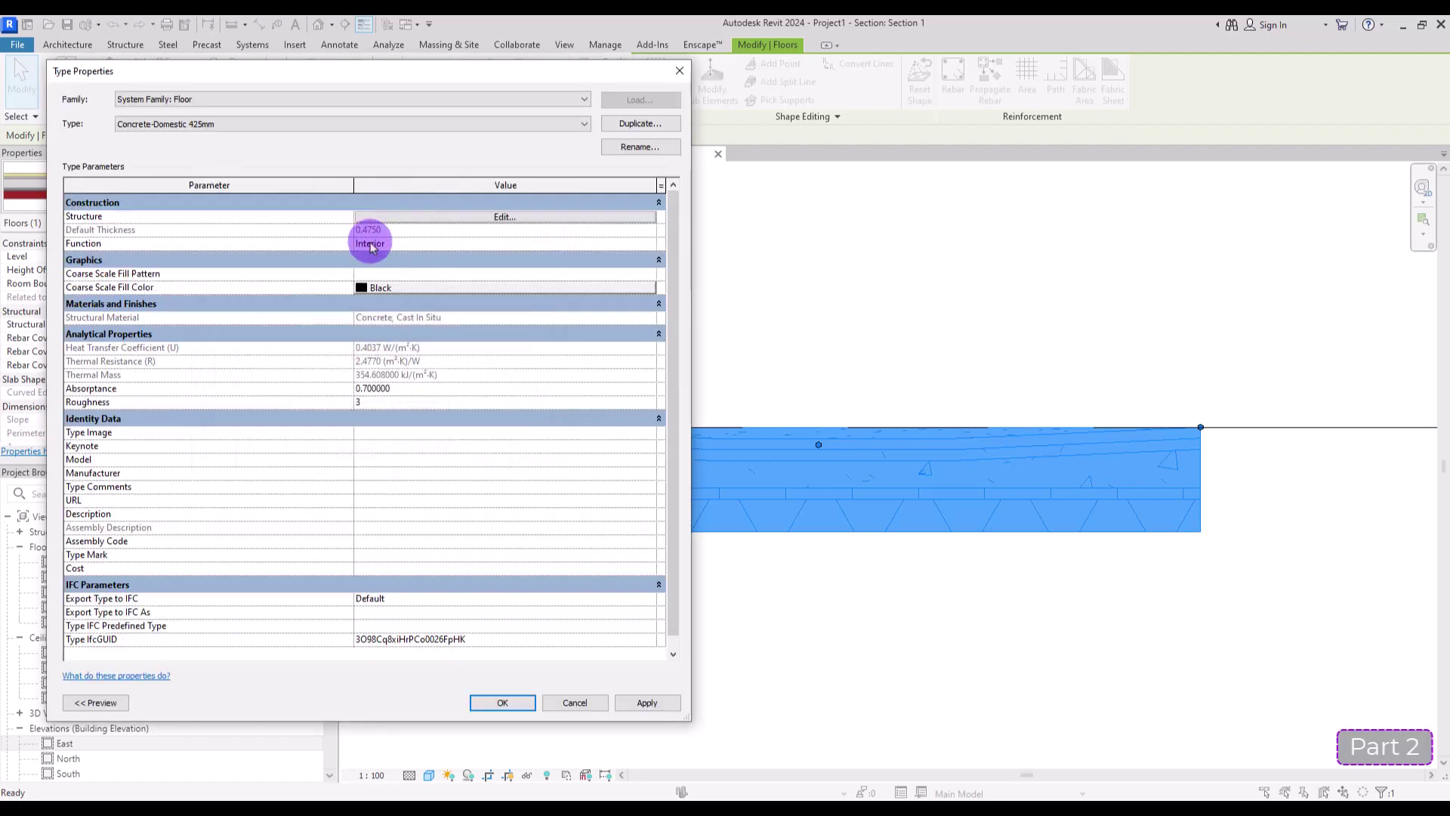
# - Set the Concrete, Sand/Cement layer's thickness to 0.1 m and make it the variable layer in place of the Cast In Situ layer
pyautogui.click(468, 216)
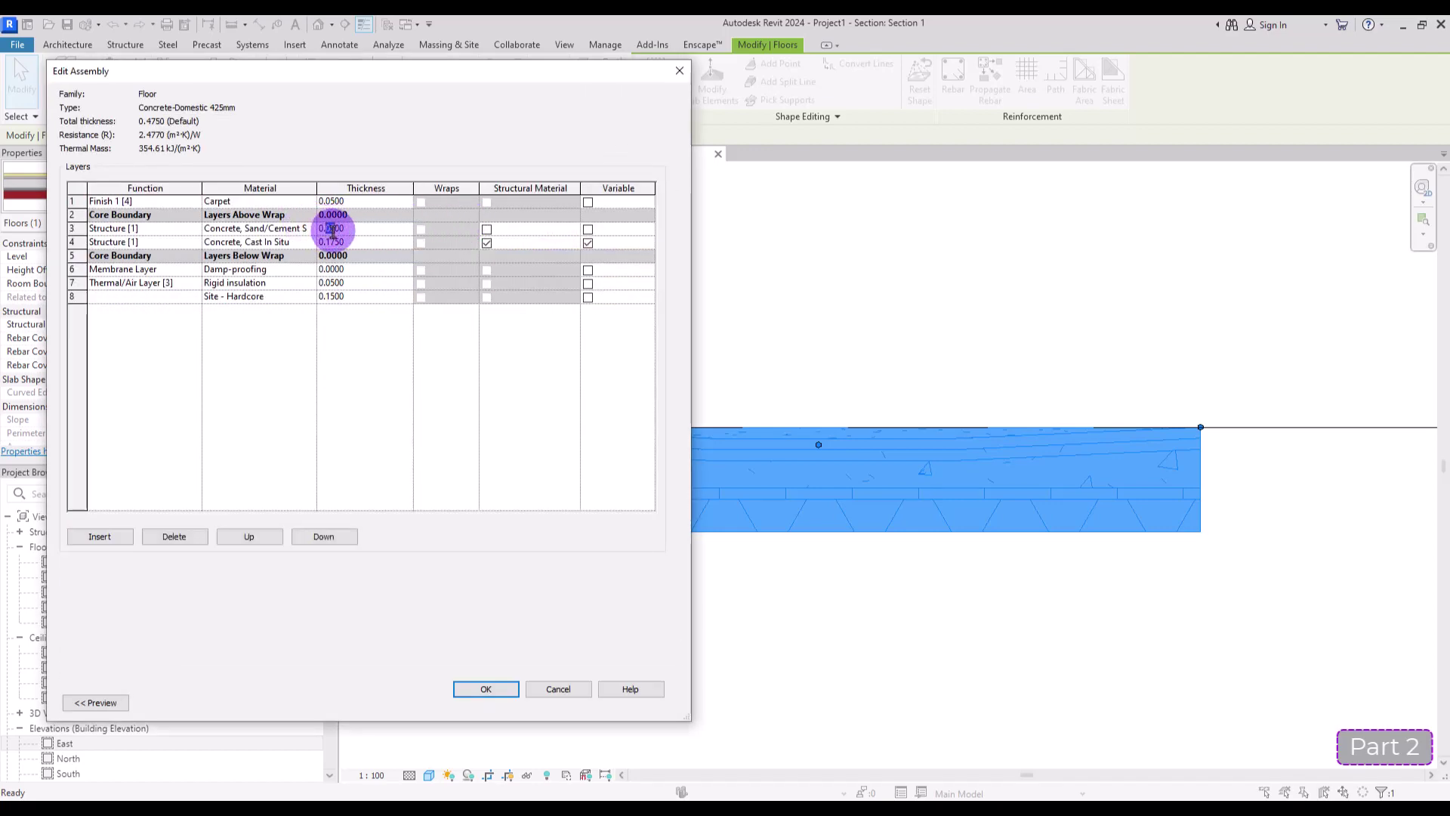
pyautogui.write('0.1')
pyautogui.press('Tab')
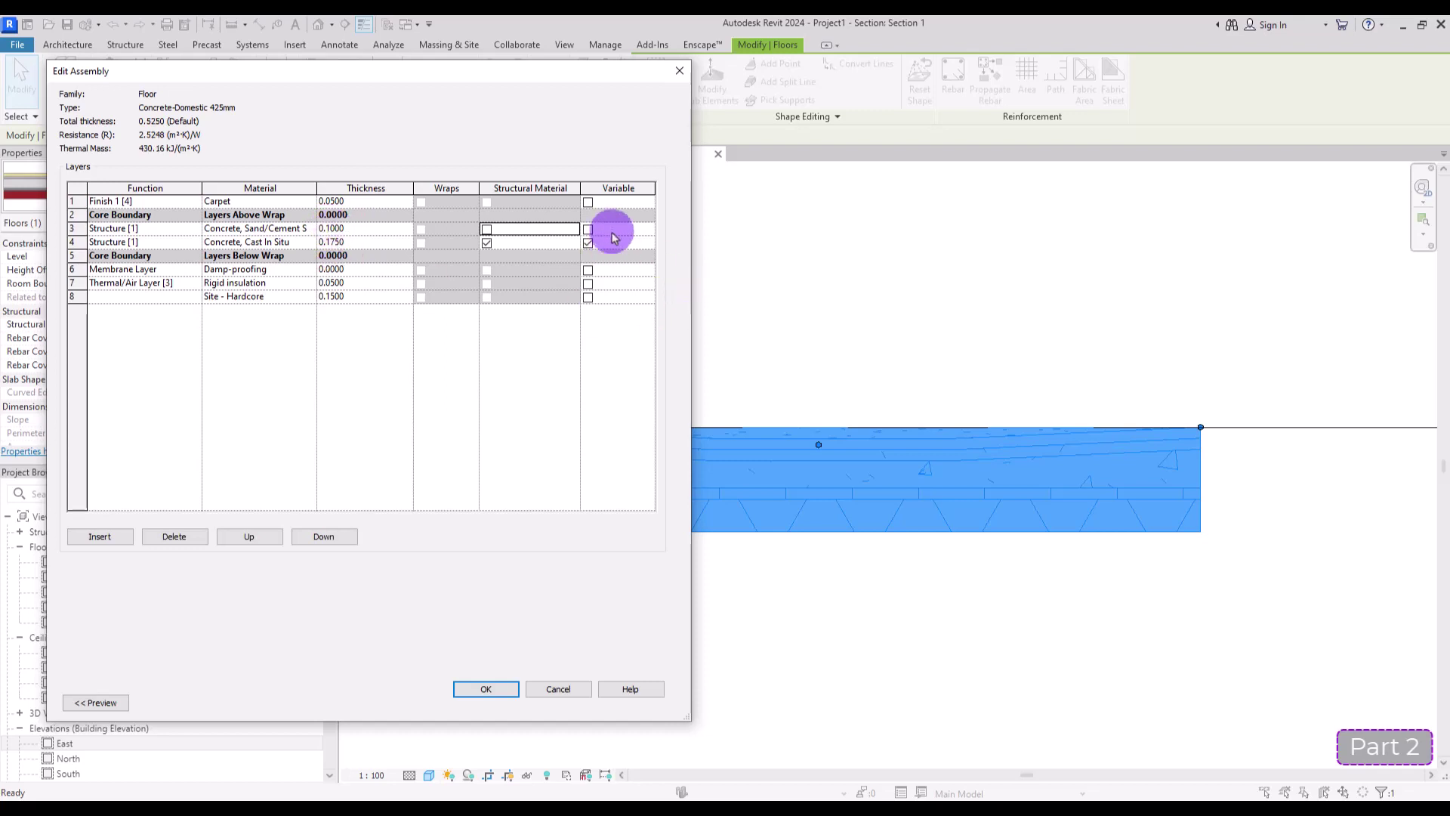
pyautogui.click(588, 233)
pyautogui.click(587, 234)
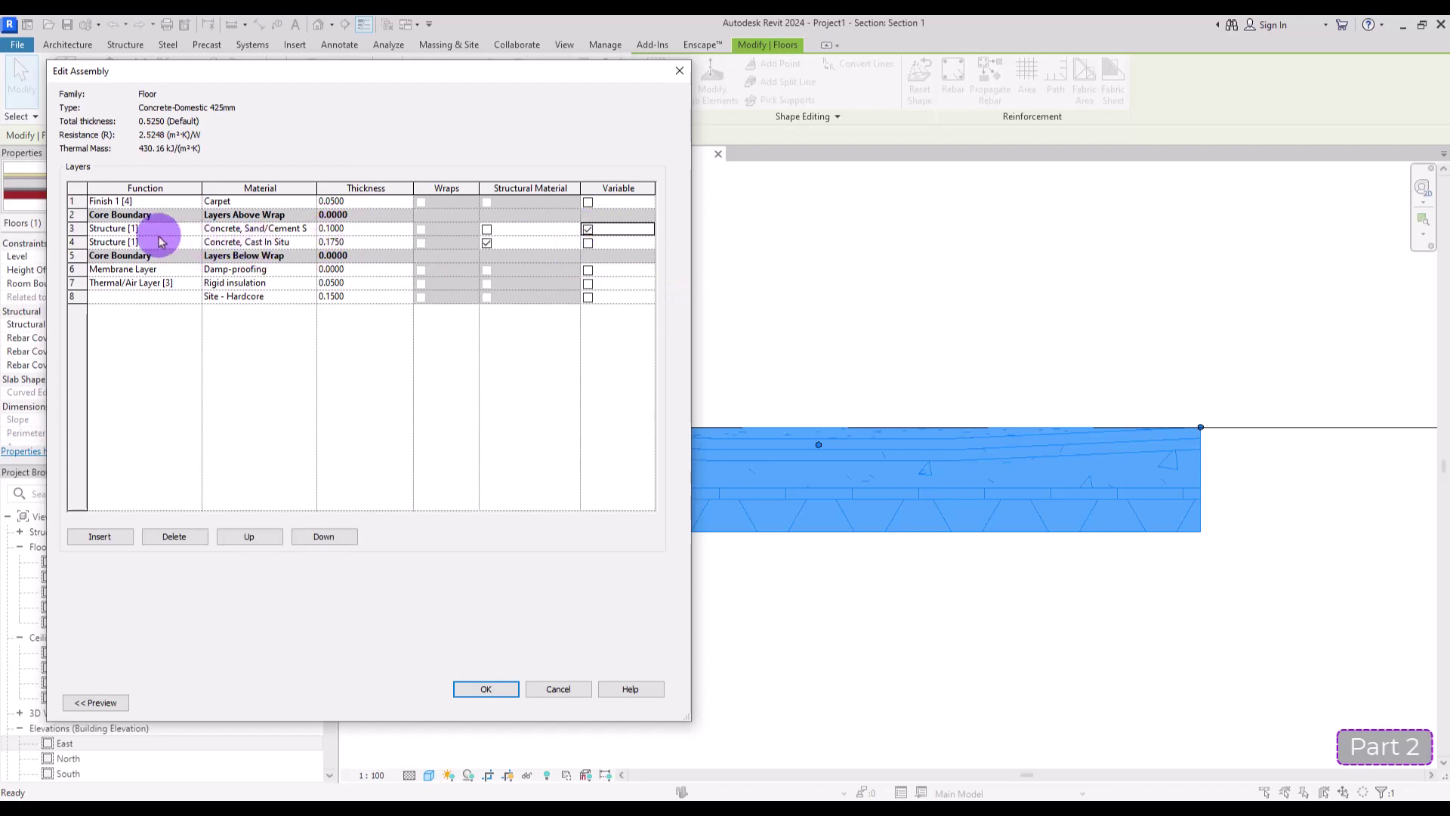
pyautogui.click(75, 242)
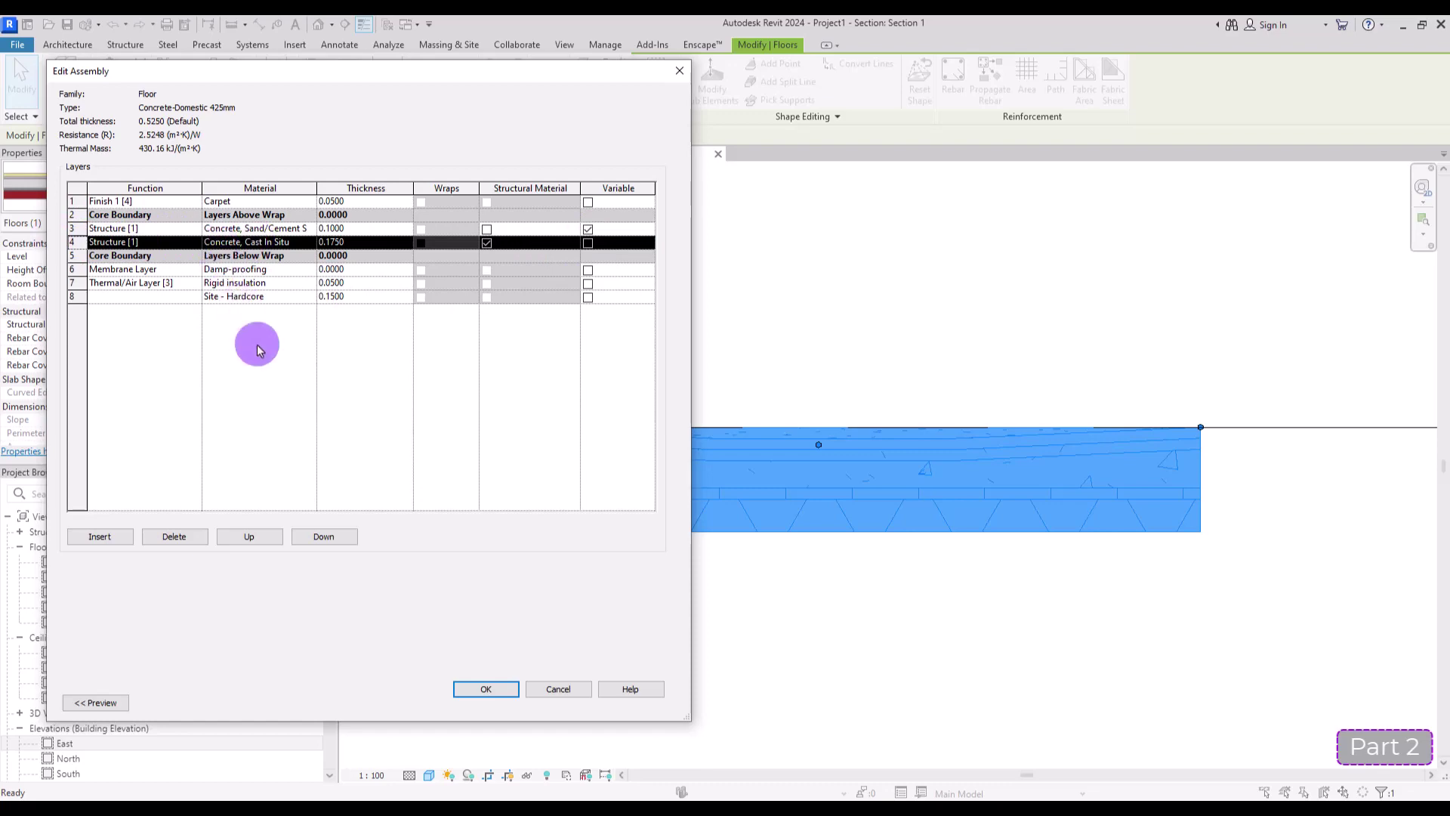
# - Confirm the floor type's layer changes and bring up the floor in the 3D view
pyautogui.click(462, 685)
pyautogui.click(519, 704)
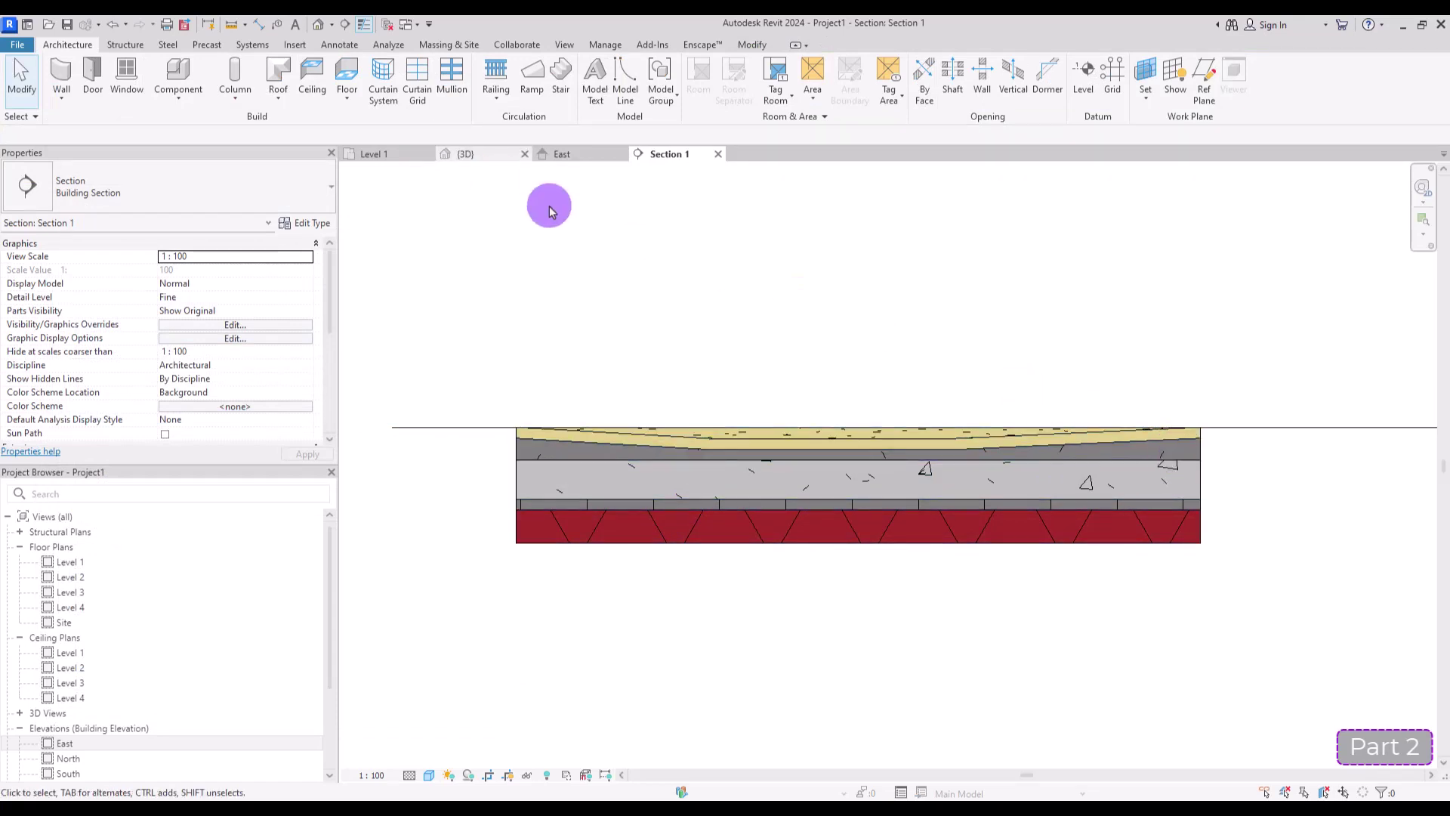
pyautogui.click(466, 153)
pyautogui.keyDown('shift'); pyautogui.moveTo(939, 463); pyautogui.dragTo(725, 310, button='middle'); pyautogui.keyUp('shift')
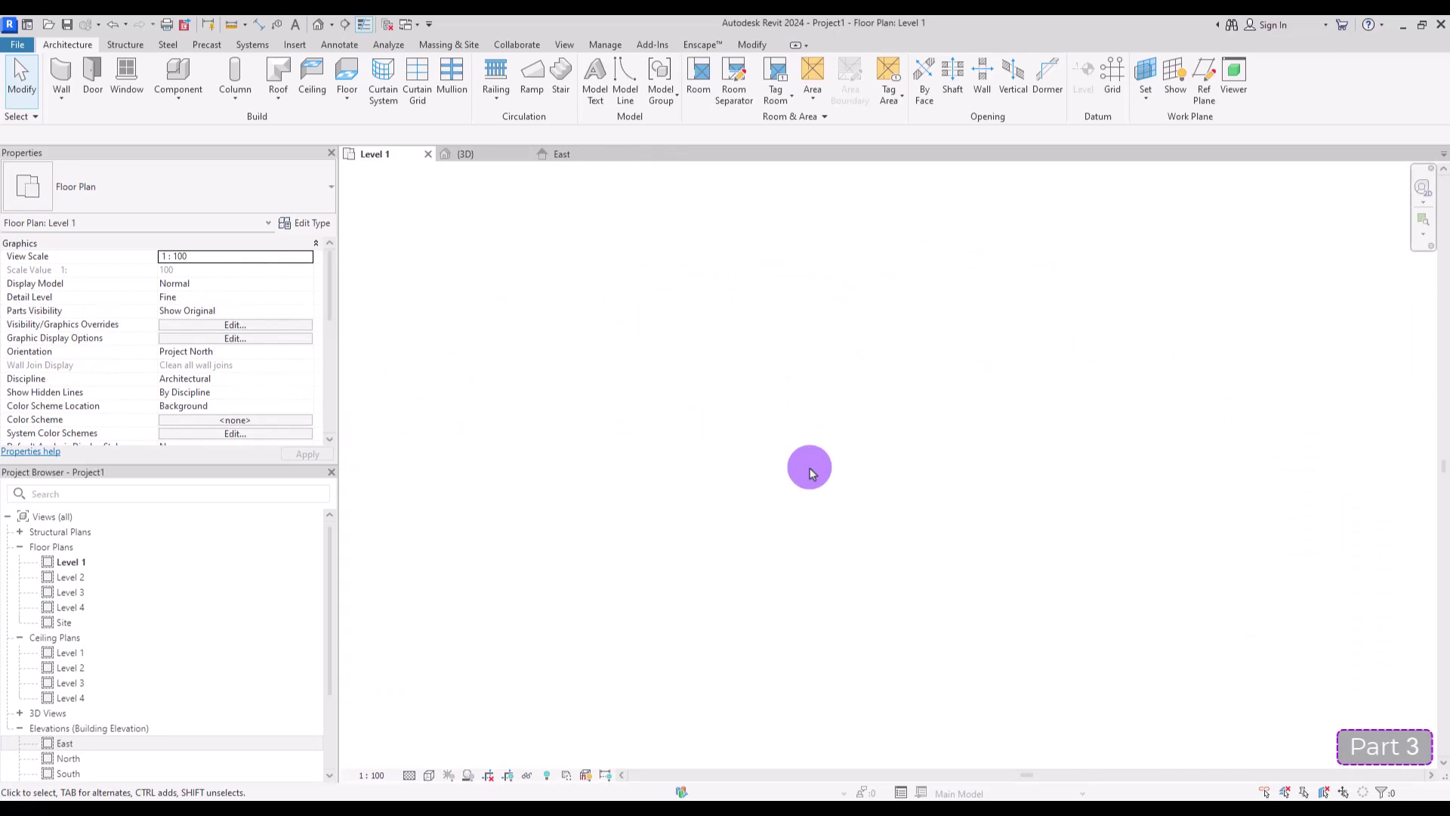
# - Create a straight ramp on Level 1 with a vertical run 2.9 m long and 1 m wide
pyautogui.click(527, 85)
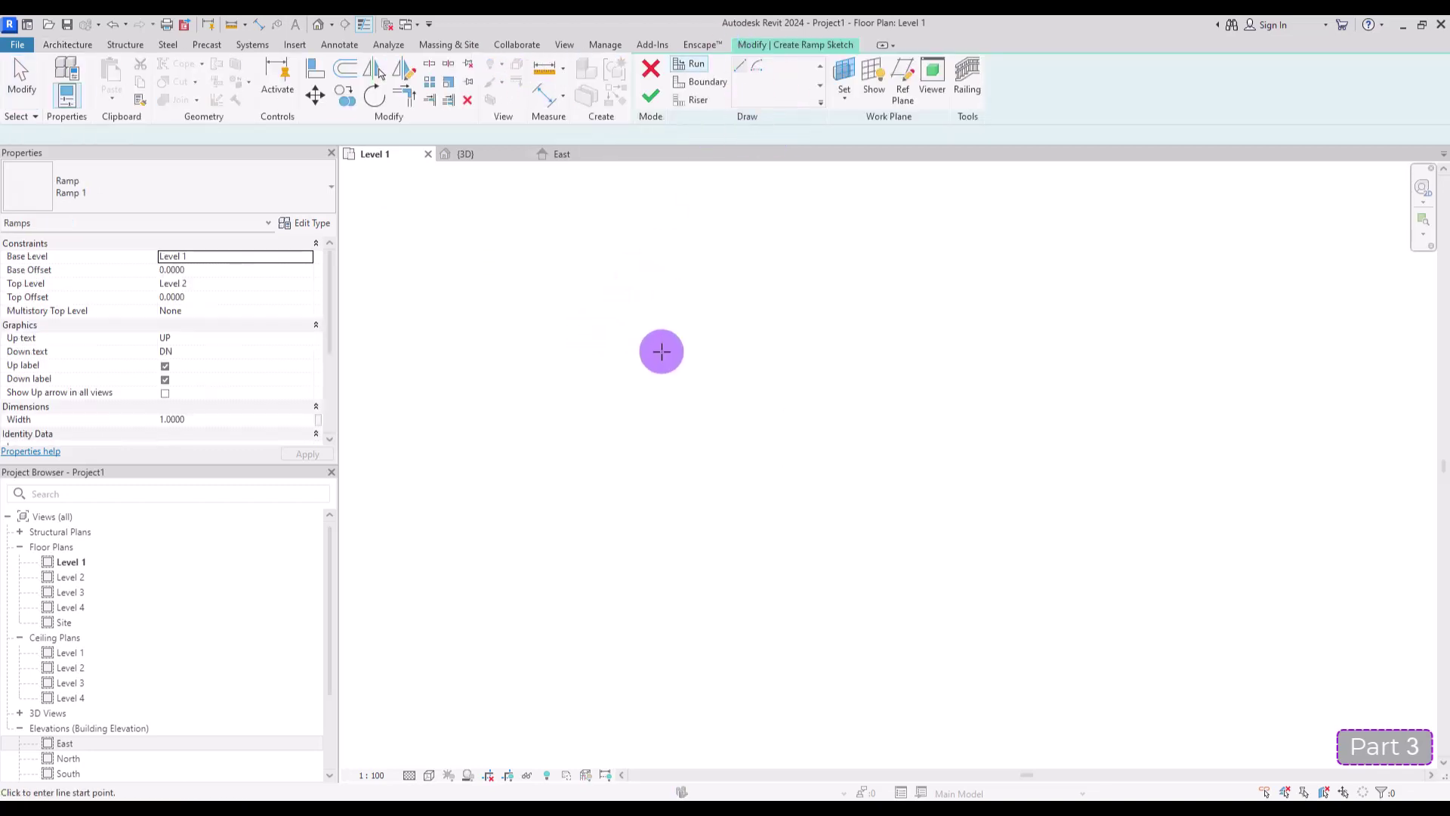
pyautogui.click(661, 352)
pyautogui.click(661, 538)
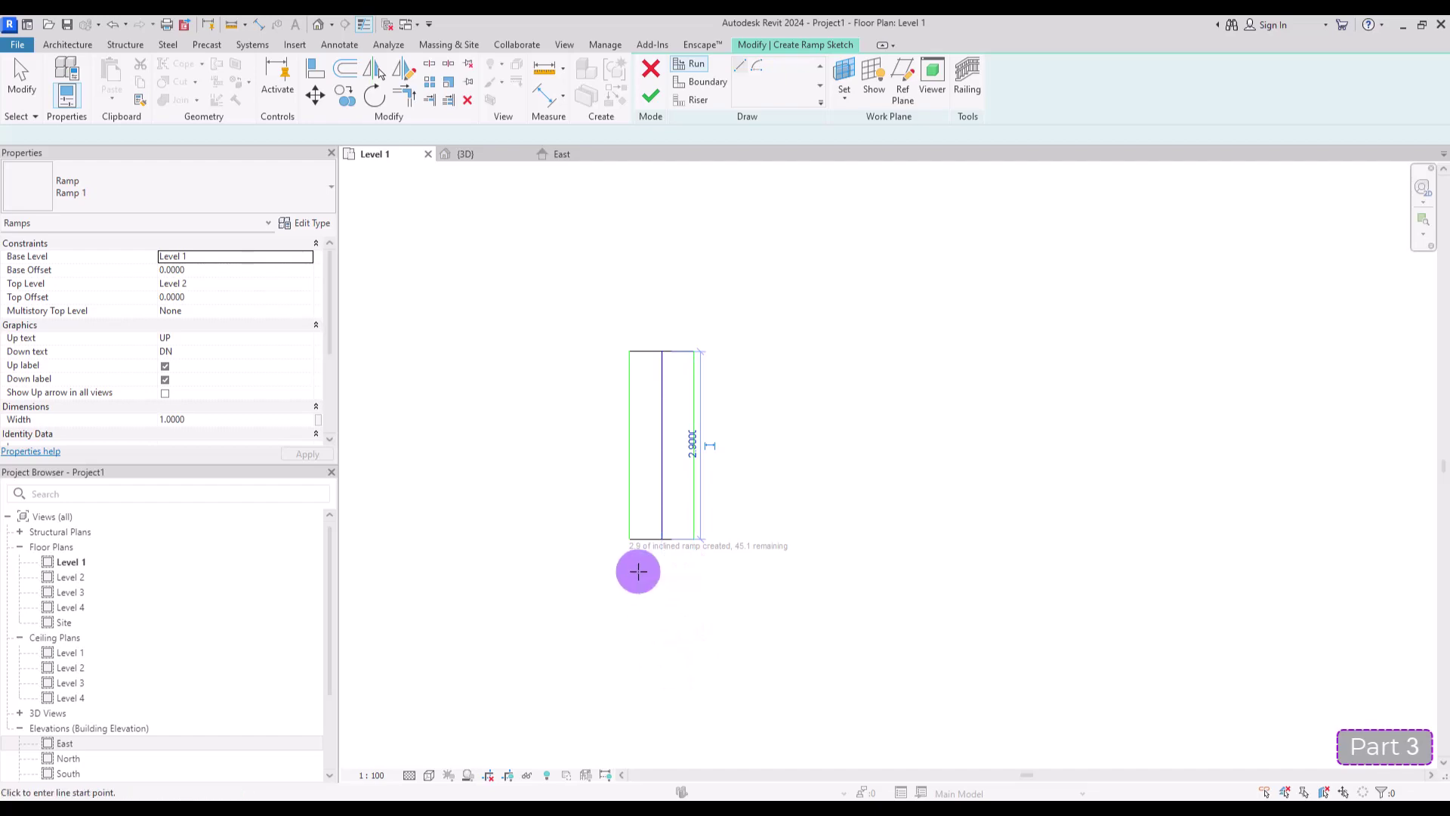
pyautogui.press('Escape')
pyautogui.click(650, 95)
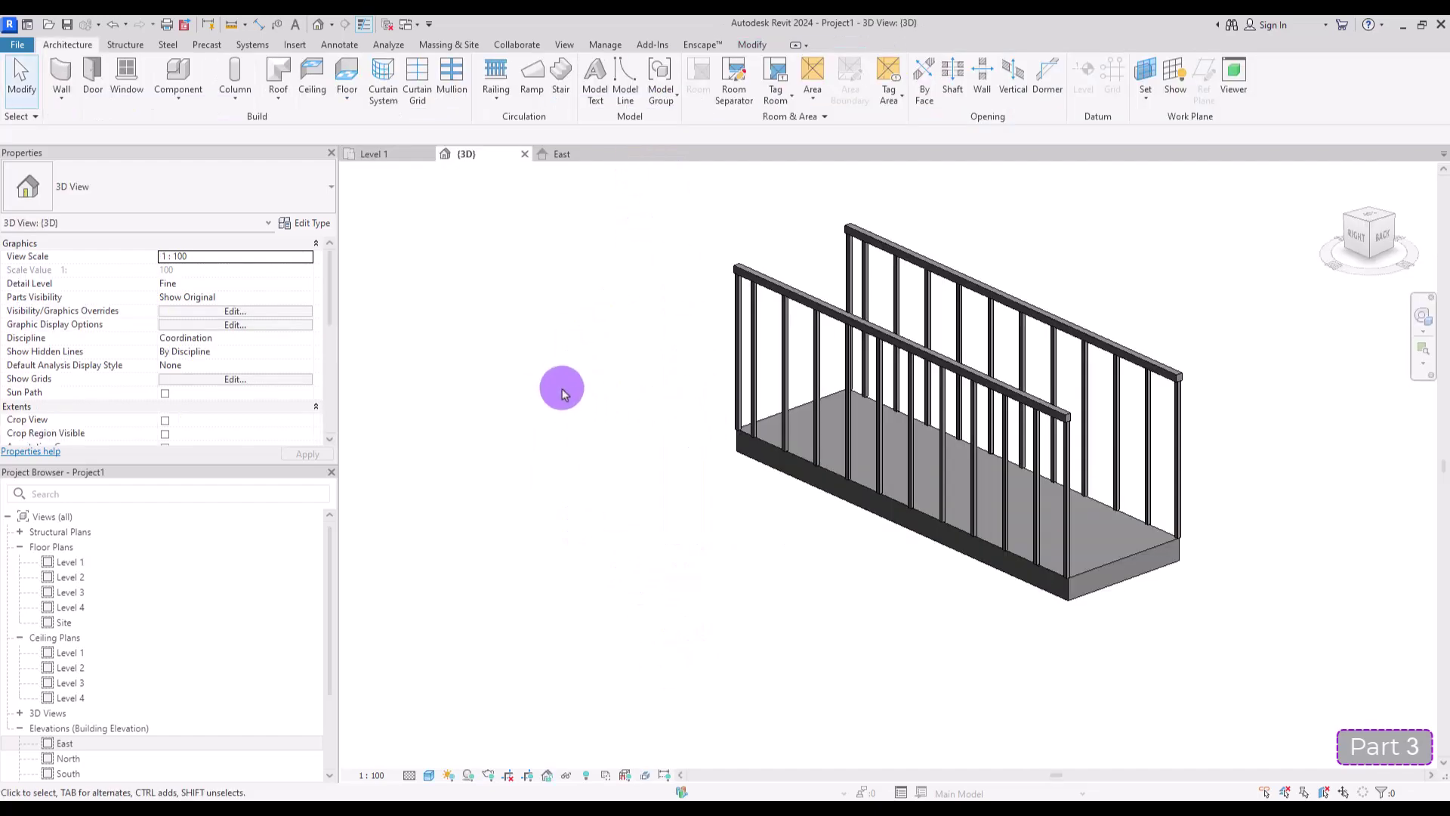
# - Delete the railings on both sides of the ramp in the 3D view
pyautogui.click(676, 313)
pyautogui.press('Delete')
pyautogui.click(815, 286)
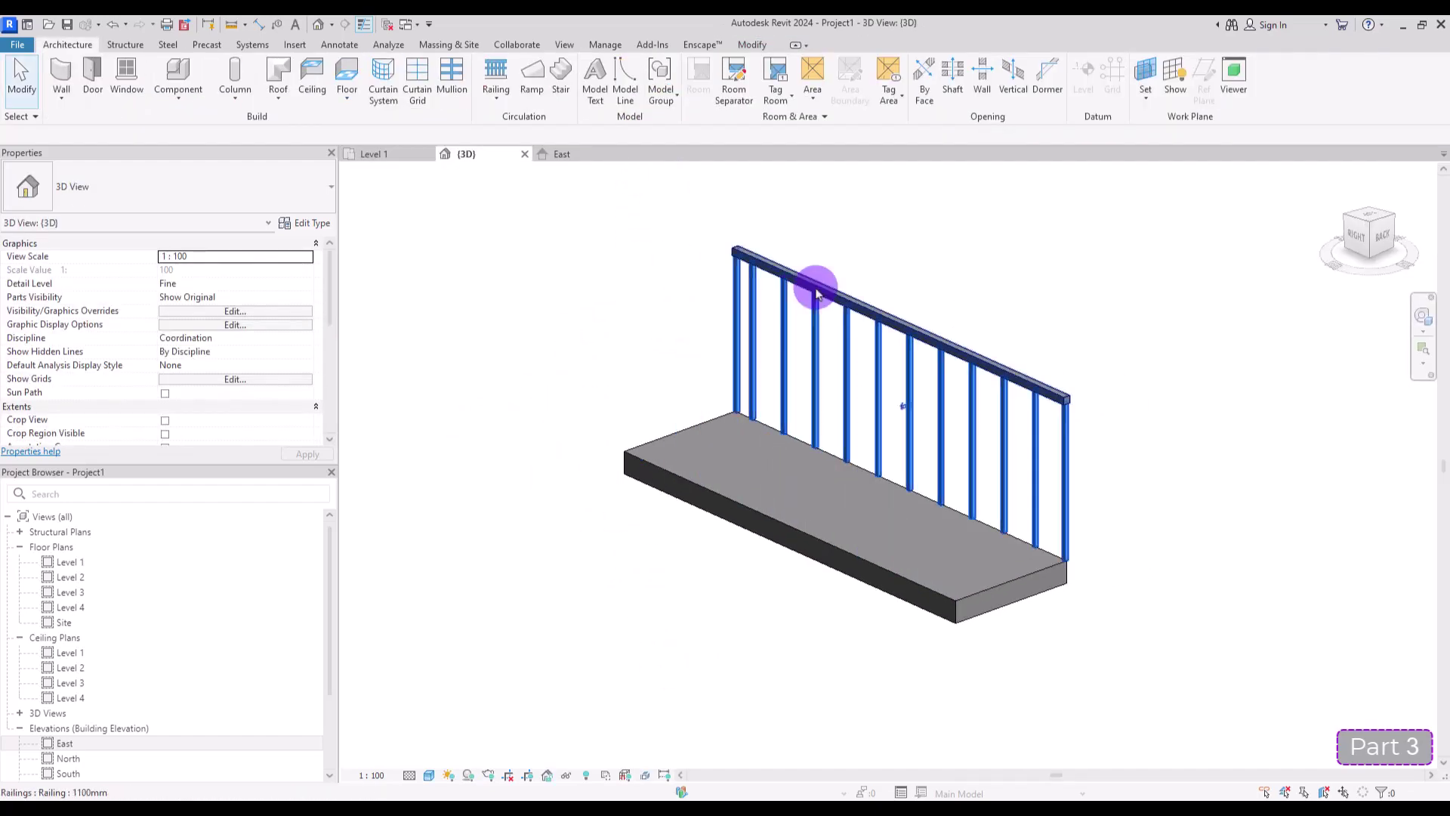
pyautogui.press('Delete')
# - Edit the ramp's sketch to extend its side boundaries and one end riser to more than twice the run's length
pyautogui.click(1358, 236)
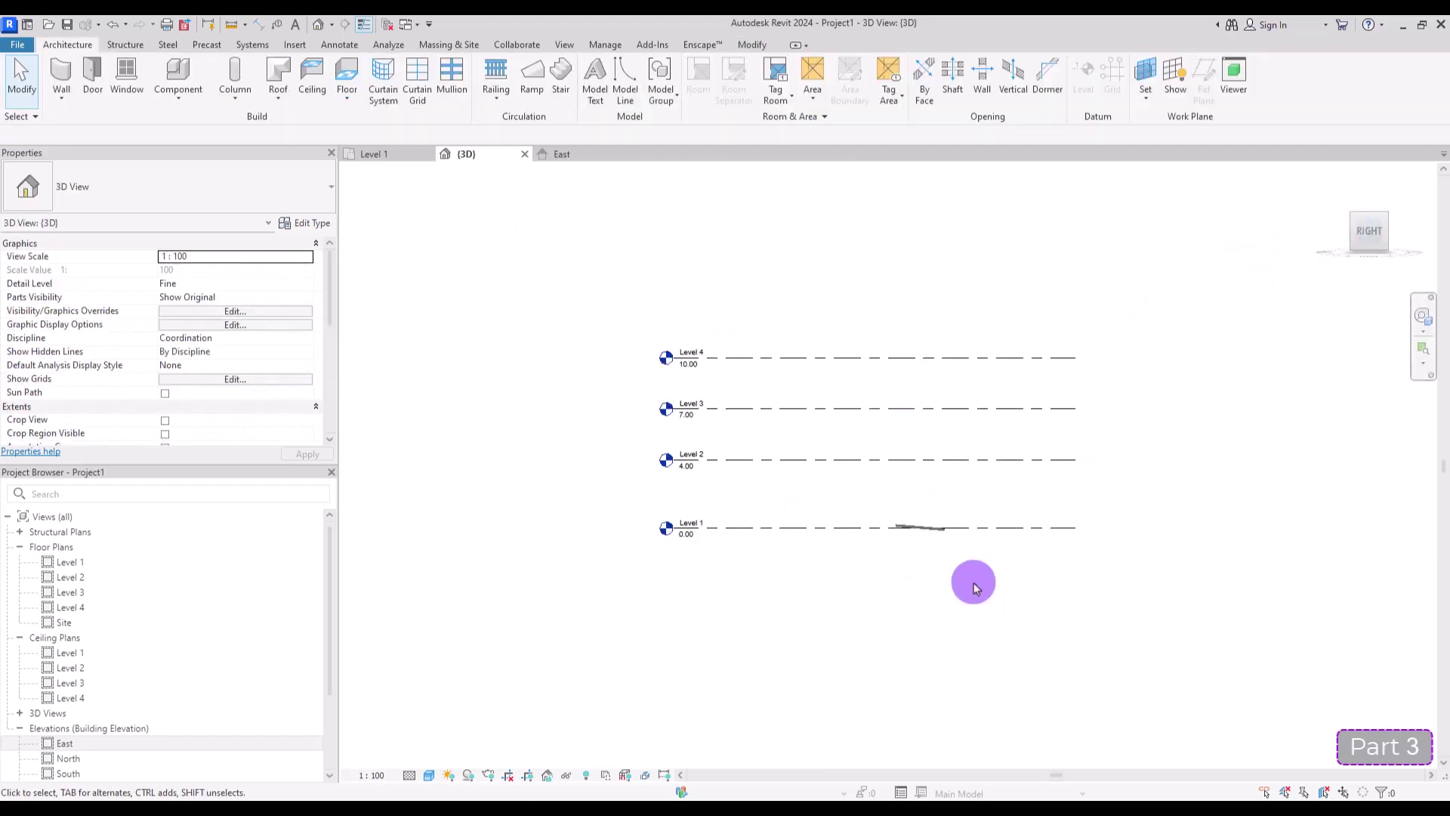
pyautogui.click(893, 484)
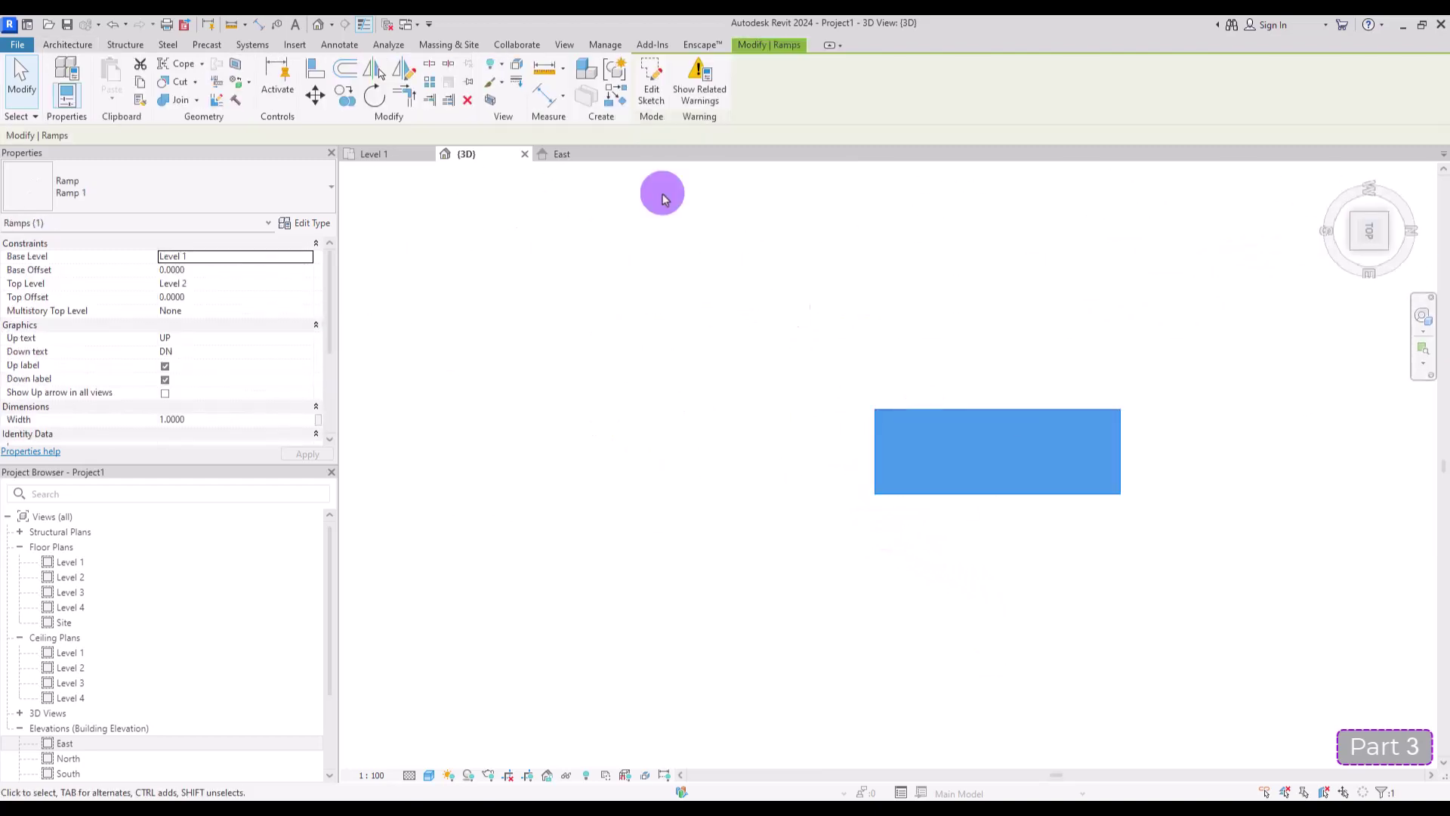
pyautogui.doubleClick(1030, 469)
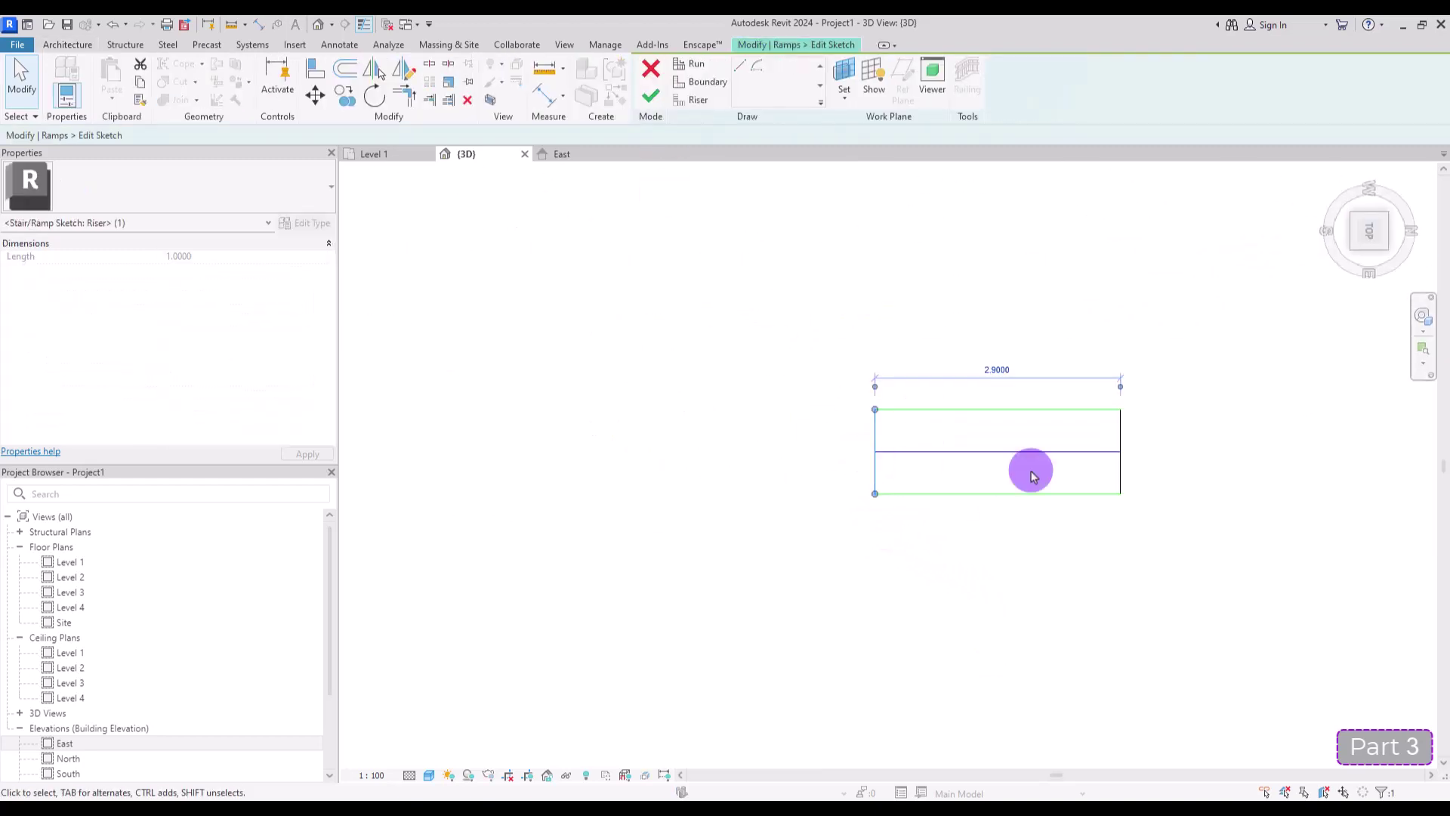
pyautogui.click(893, 463)
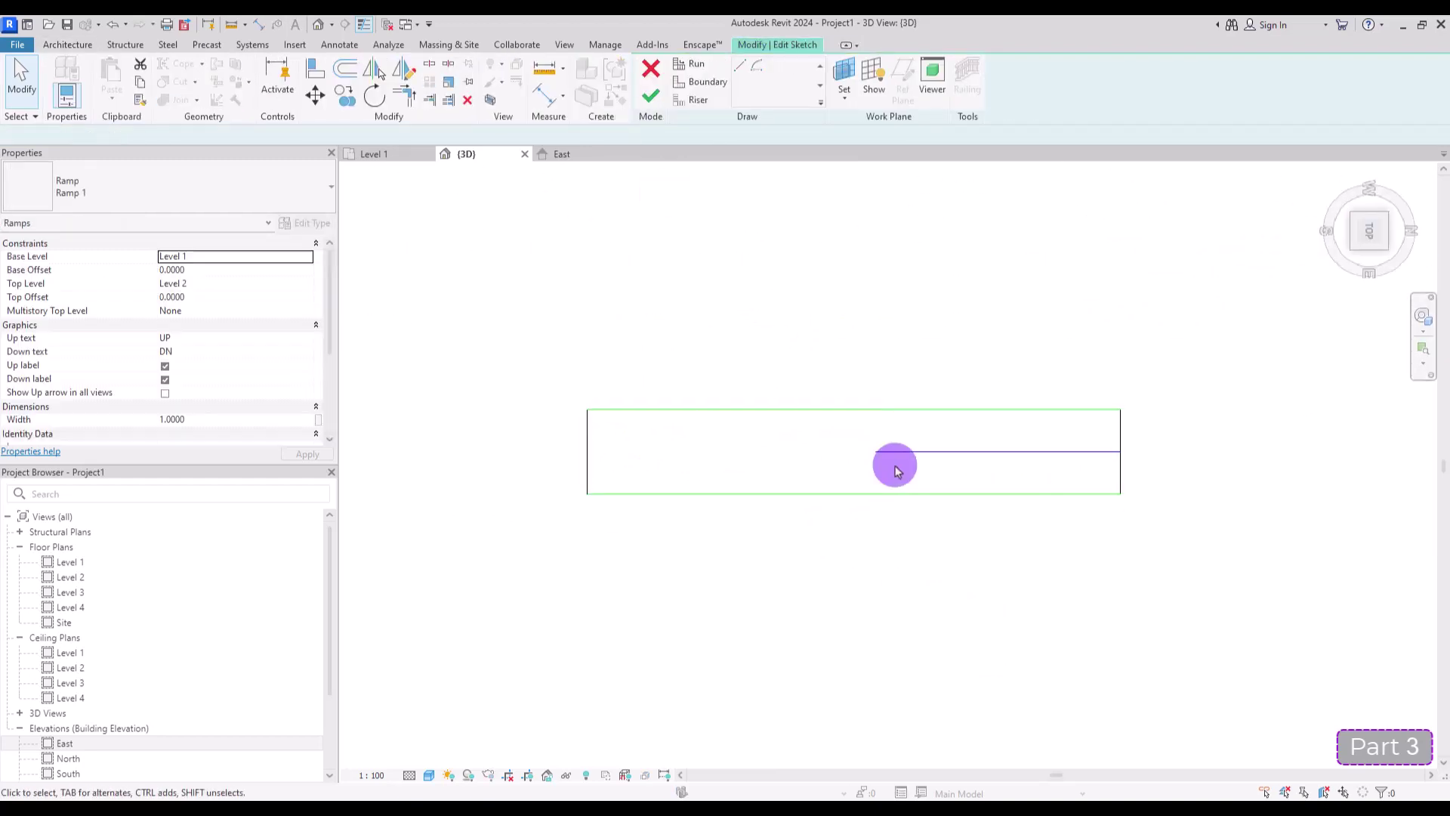
pyautogui.click(651, 96)
pyautogui.click(881, 295)
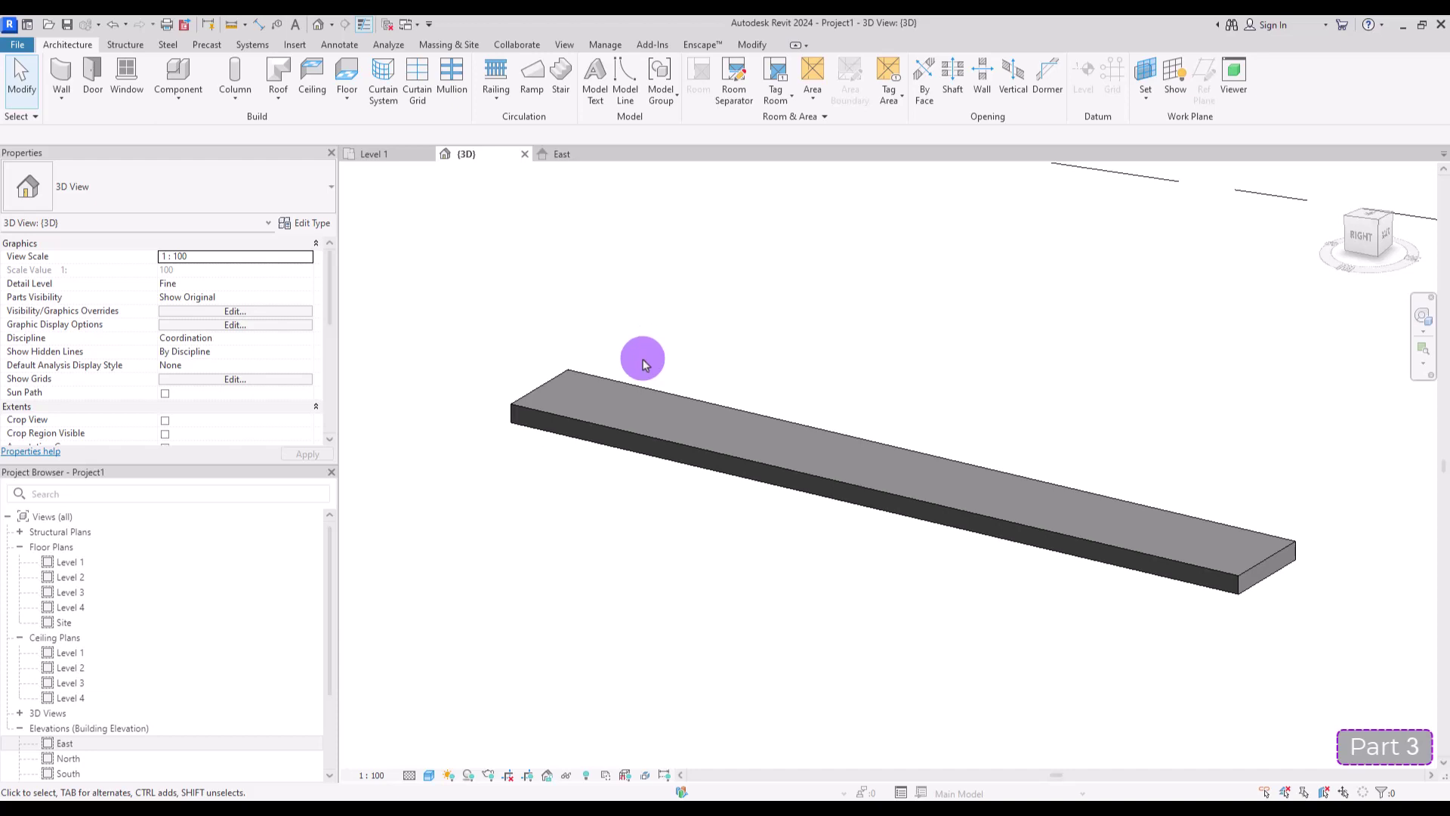
# - Change the Shape of the Ramp 1 type to Solid and apply it to the ramp
pyautogui.click(647, 384)
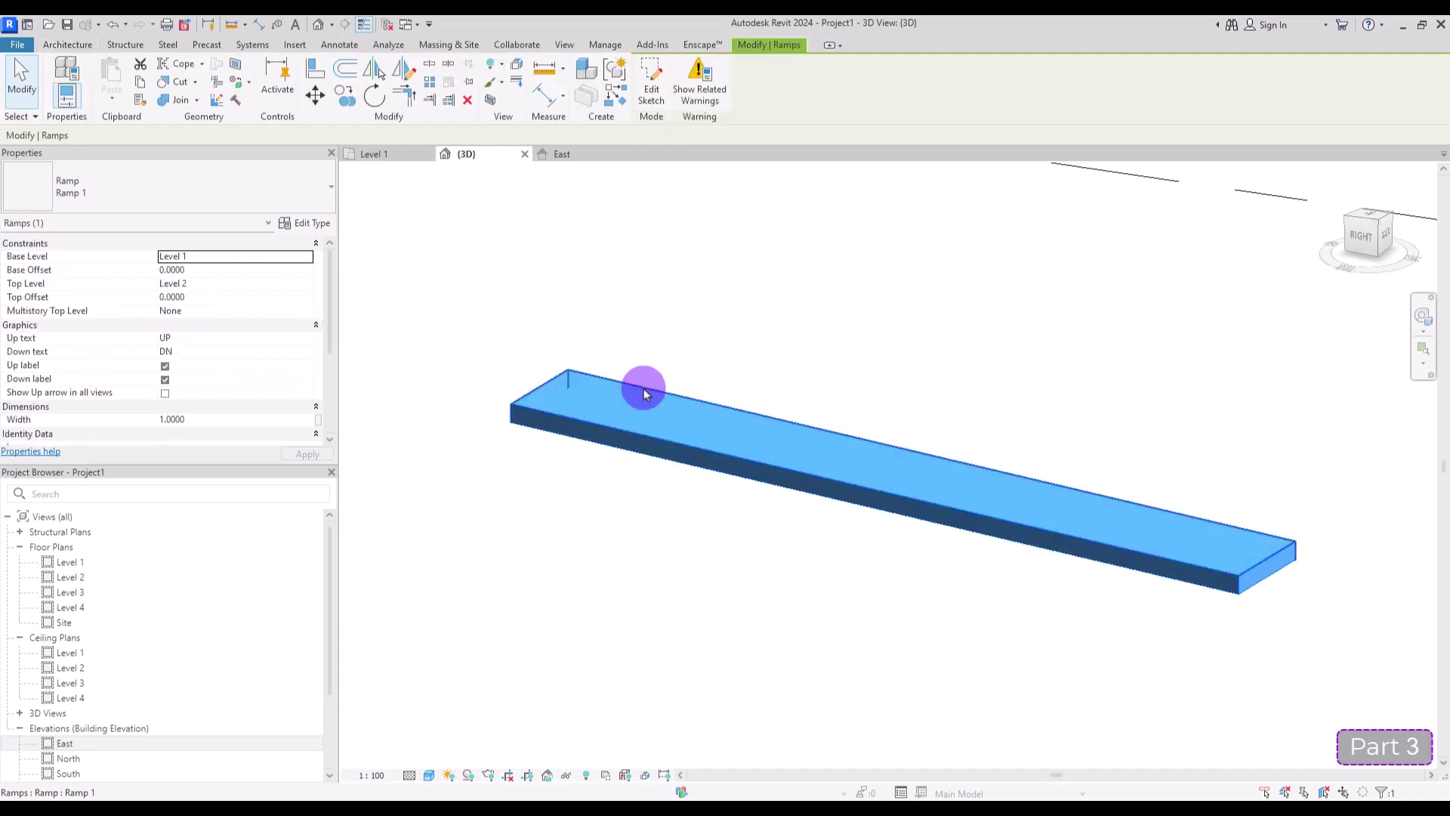
pyautogui.click(302, 223)
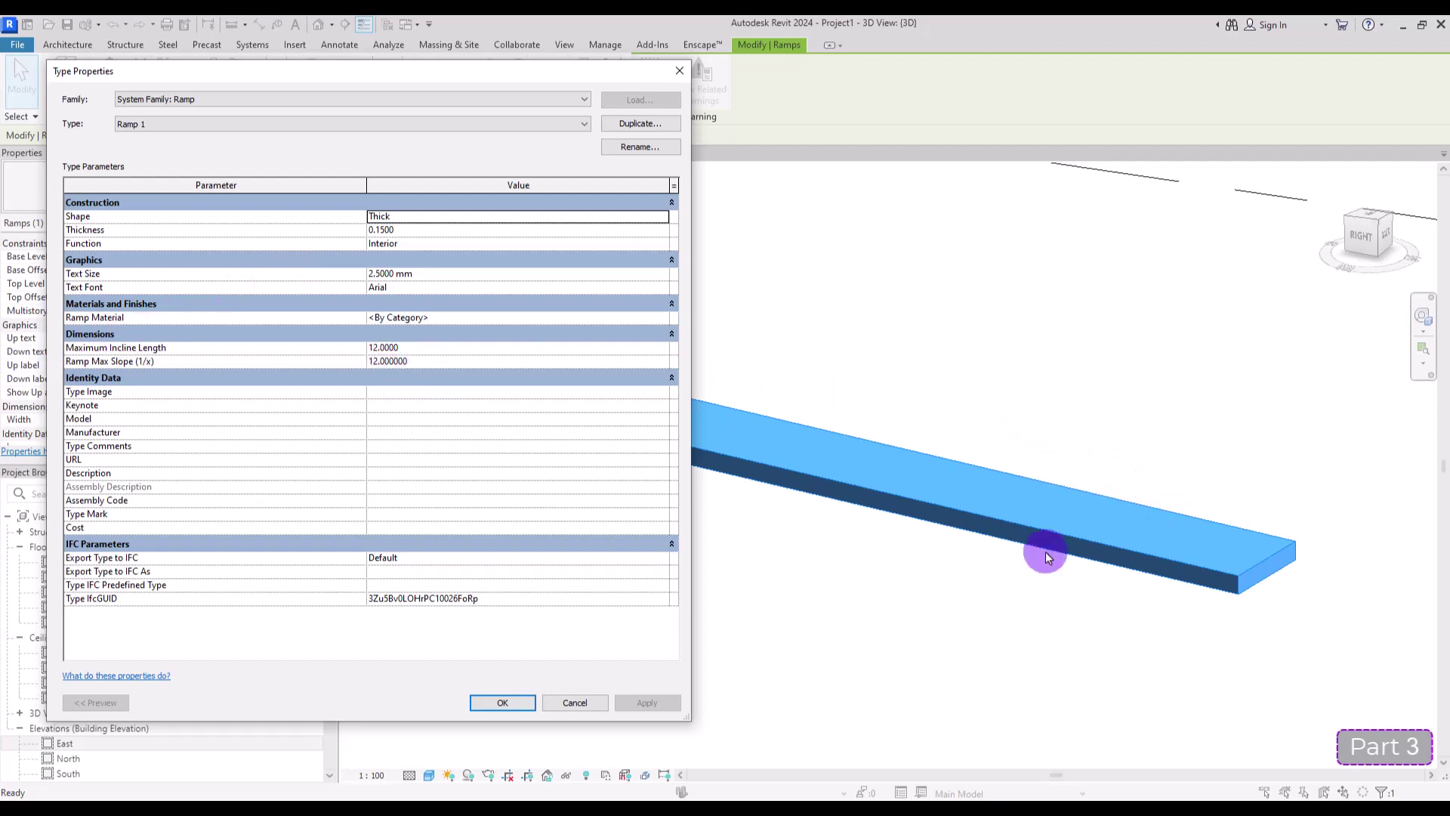
pyautogui.click(664, 216)
pyautogui.click(662, 216)
pyautogui.click(403, 242)
pyautogui.moveTo(332, 73); pyautogui.dragTo(1065, 33)
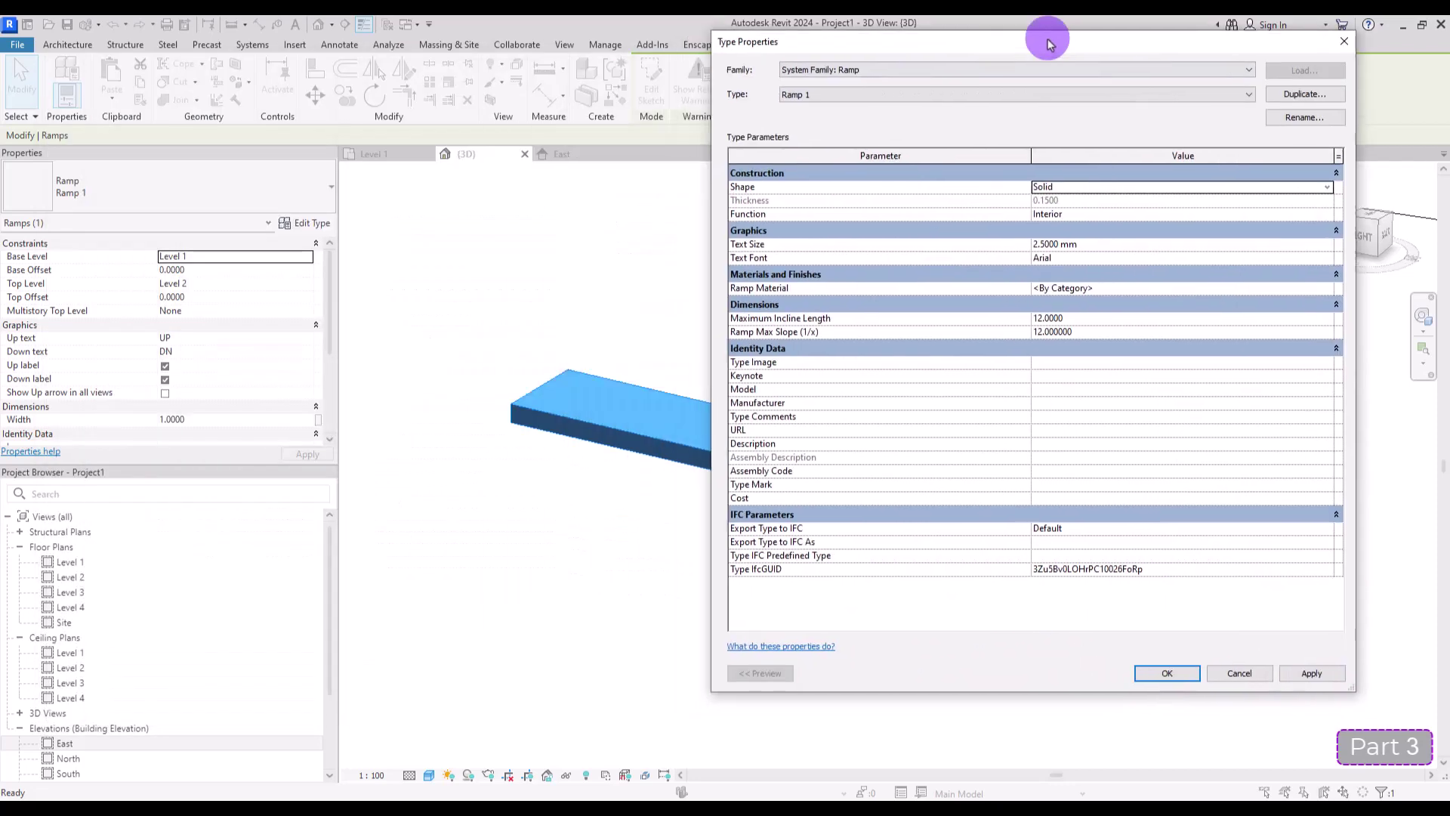
pyautogui.click(1390, 662)
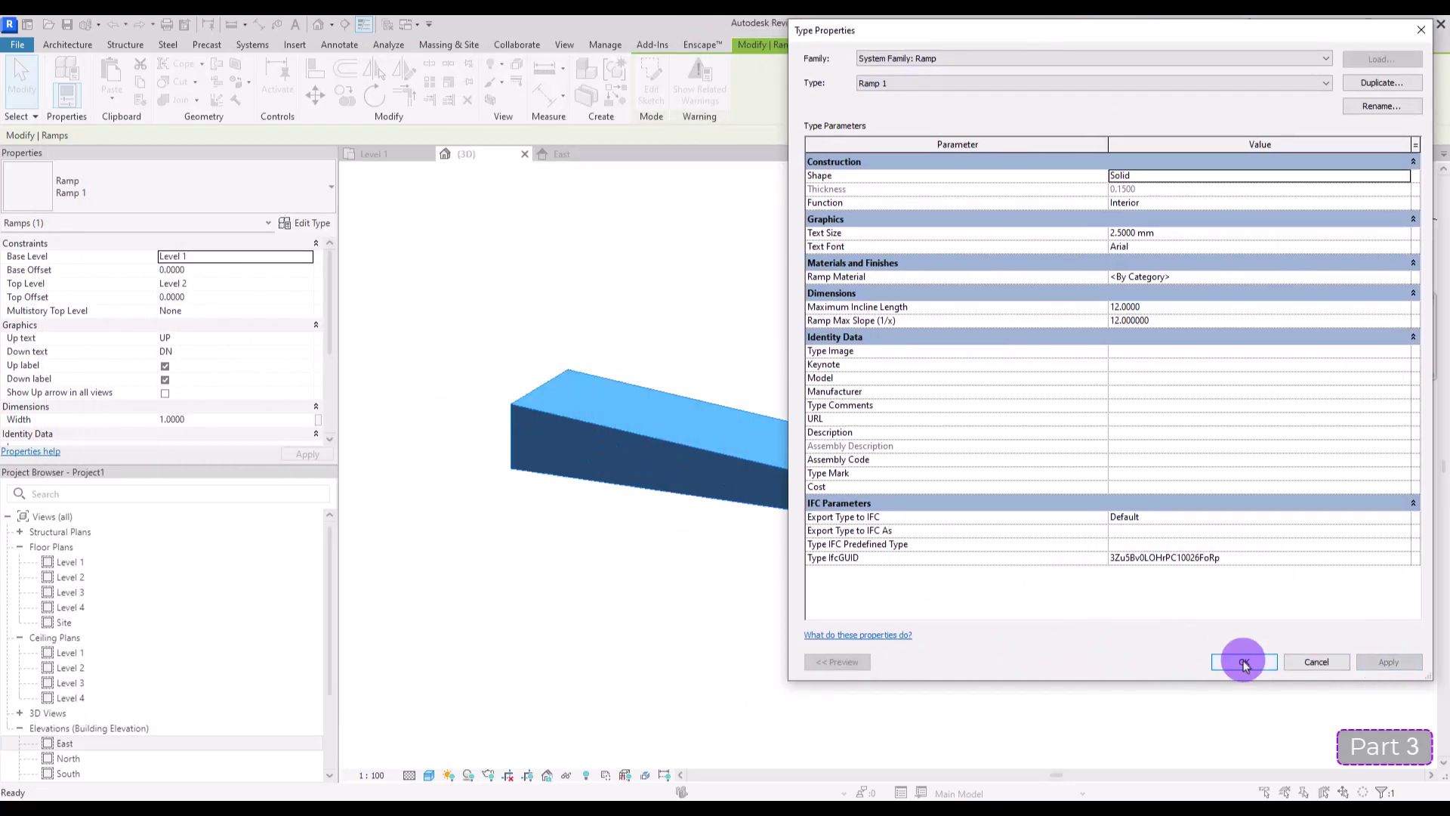
# - Return the Shape of the Ramp 1 type to Thick
pyautogui.click(1401, 178)
pyautogui.click(1182, 195)
pyautogui.click(1245, 659)
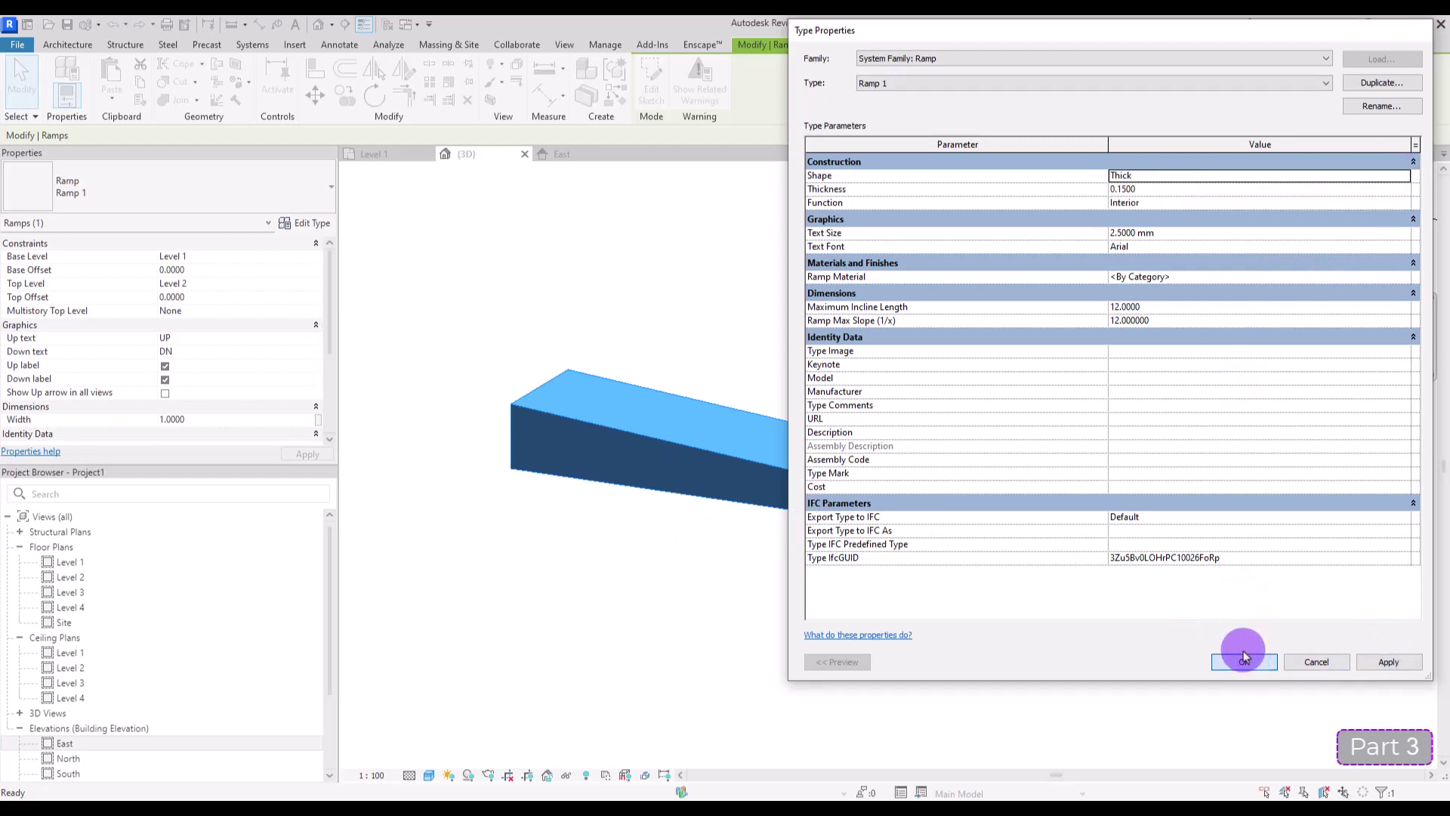
# - Start a structural floor on Level 1 and sketch a 1.2 by about 3.6 m rectangular boundary beside the ramp
pyautogui.click(370, 151)
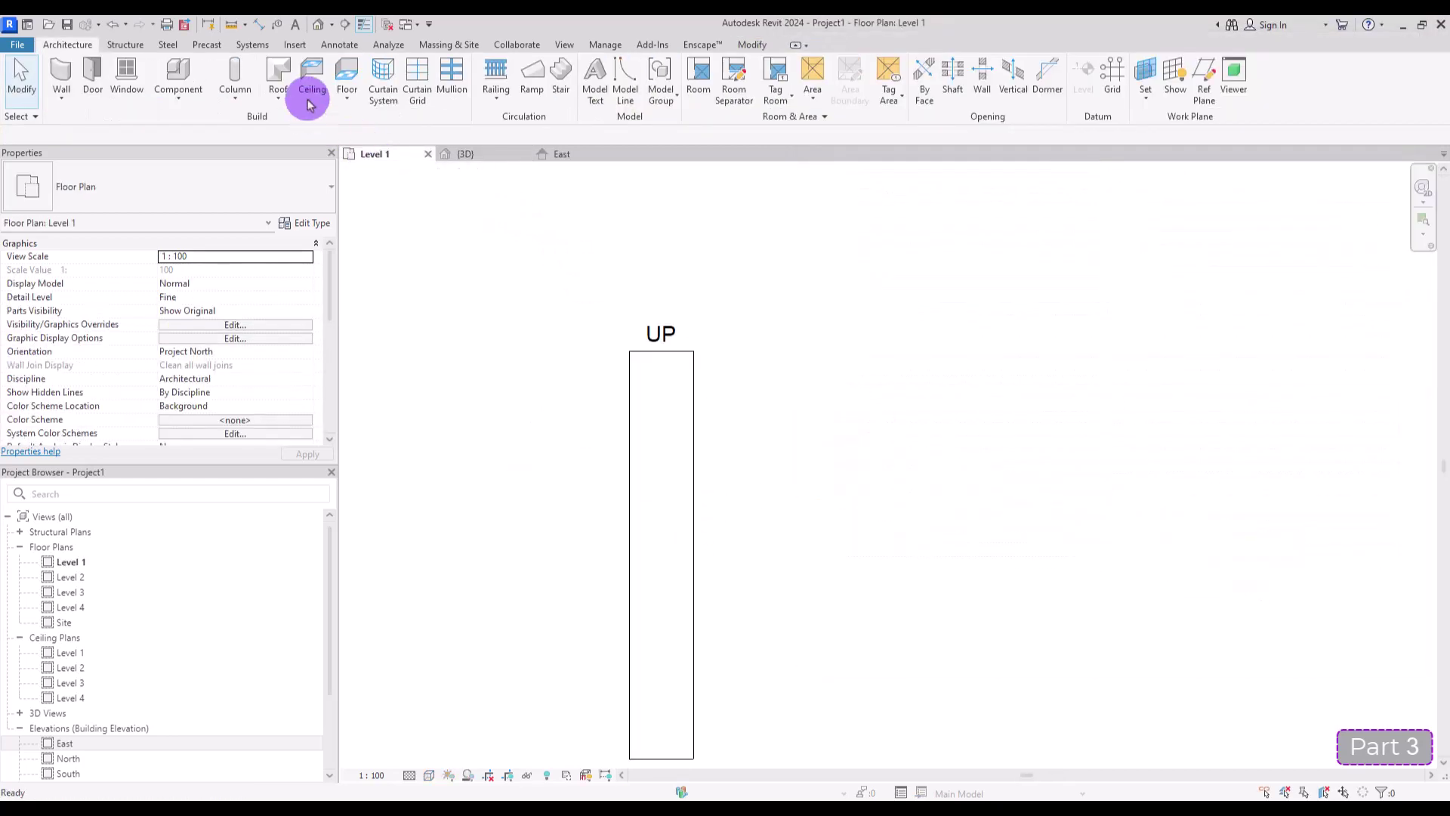
pyautogui.click(349, 94)
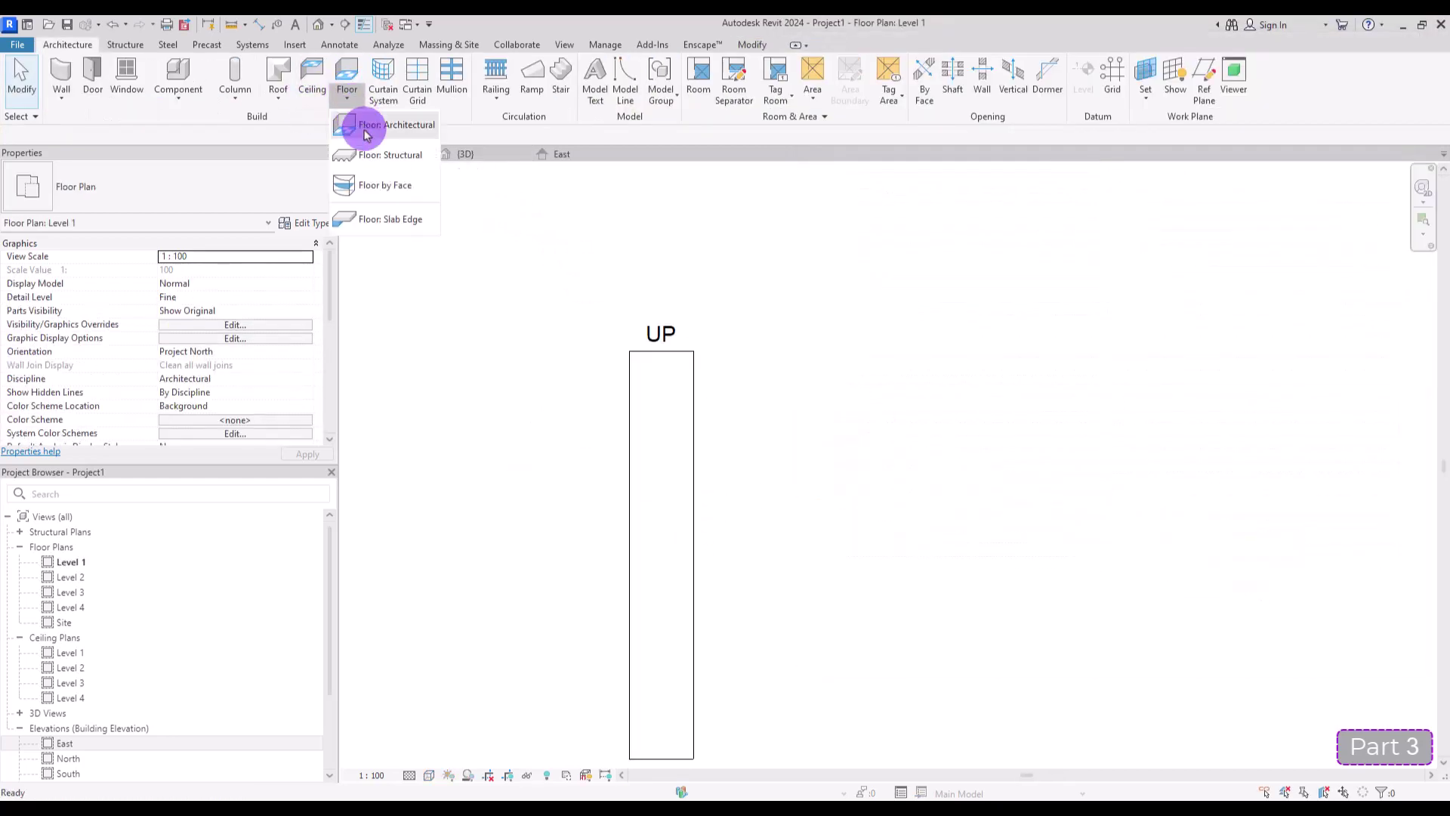
pyautogui.click(395, 161)
pyautogui.click(776, 65)
pyautogui.click(795, 342)
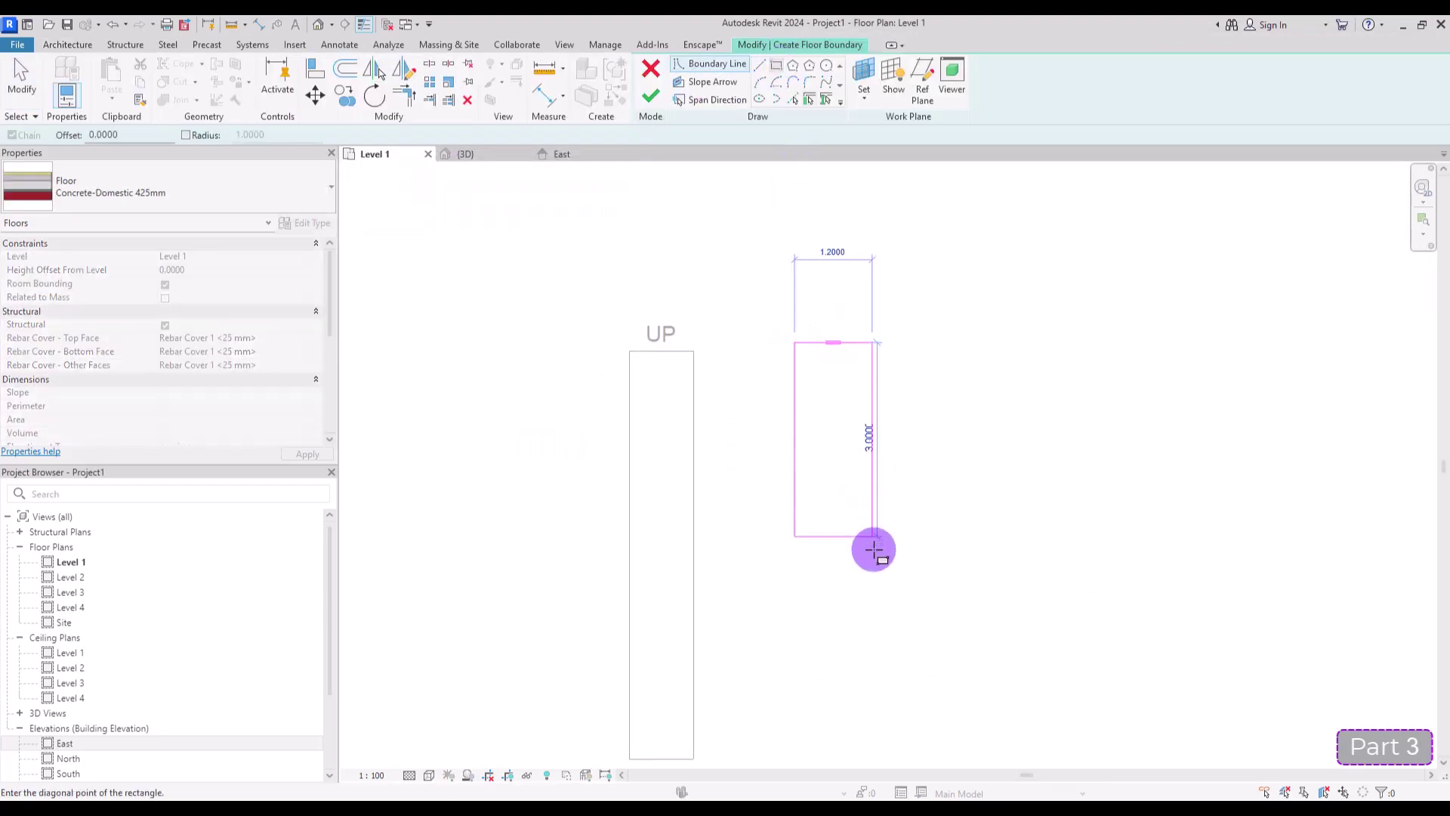
pyautogui.click(871, 576)
# - Add a slope arrow from the midpoint of the rectangle's lower edge to its upper edge and finish the floor
pyautogui.click(710, 82)
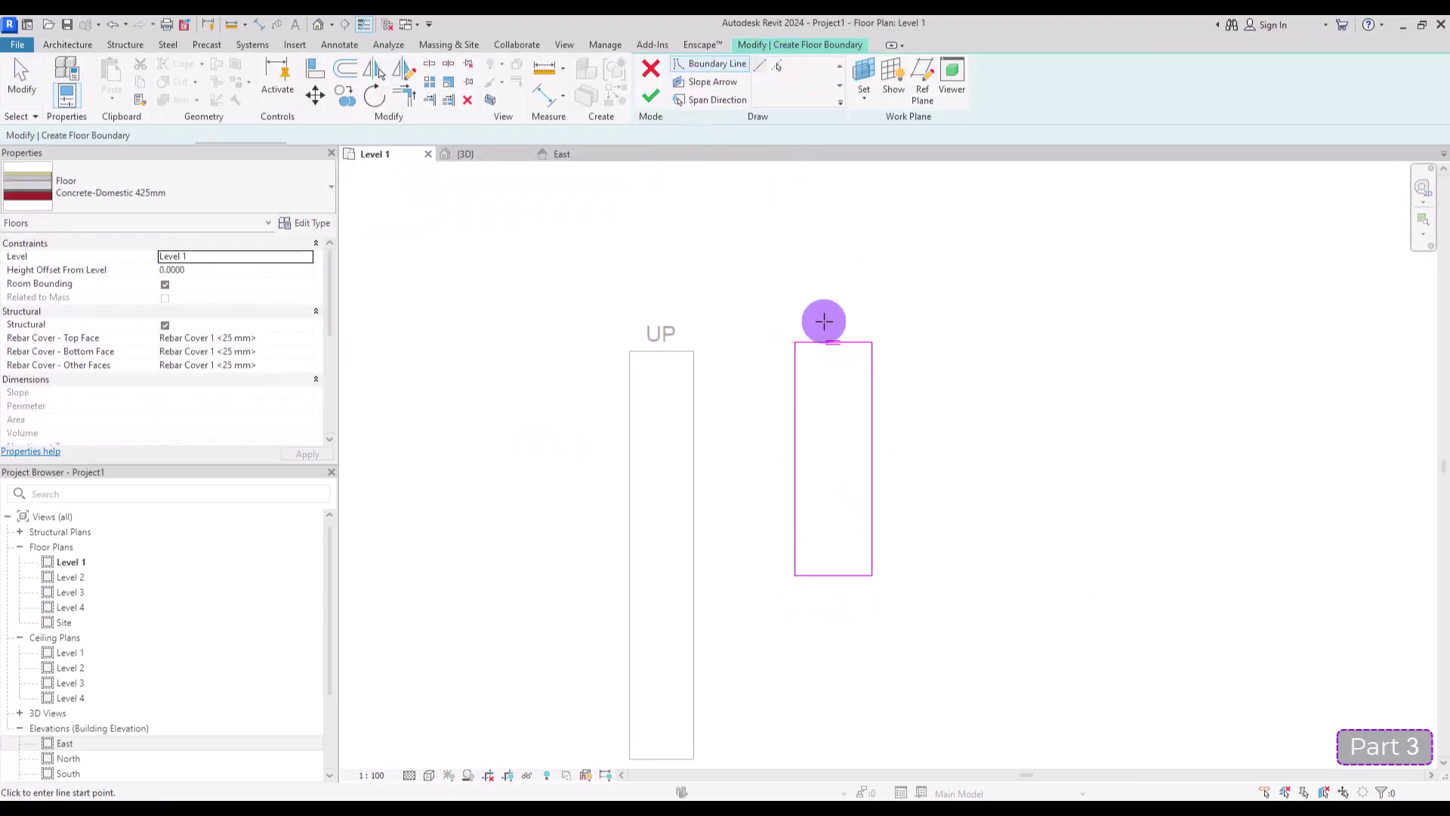
pyautogui.click(833, 576)
pyautogui.click(831, 342)
pyautogui.click(650, 96)
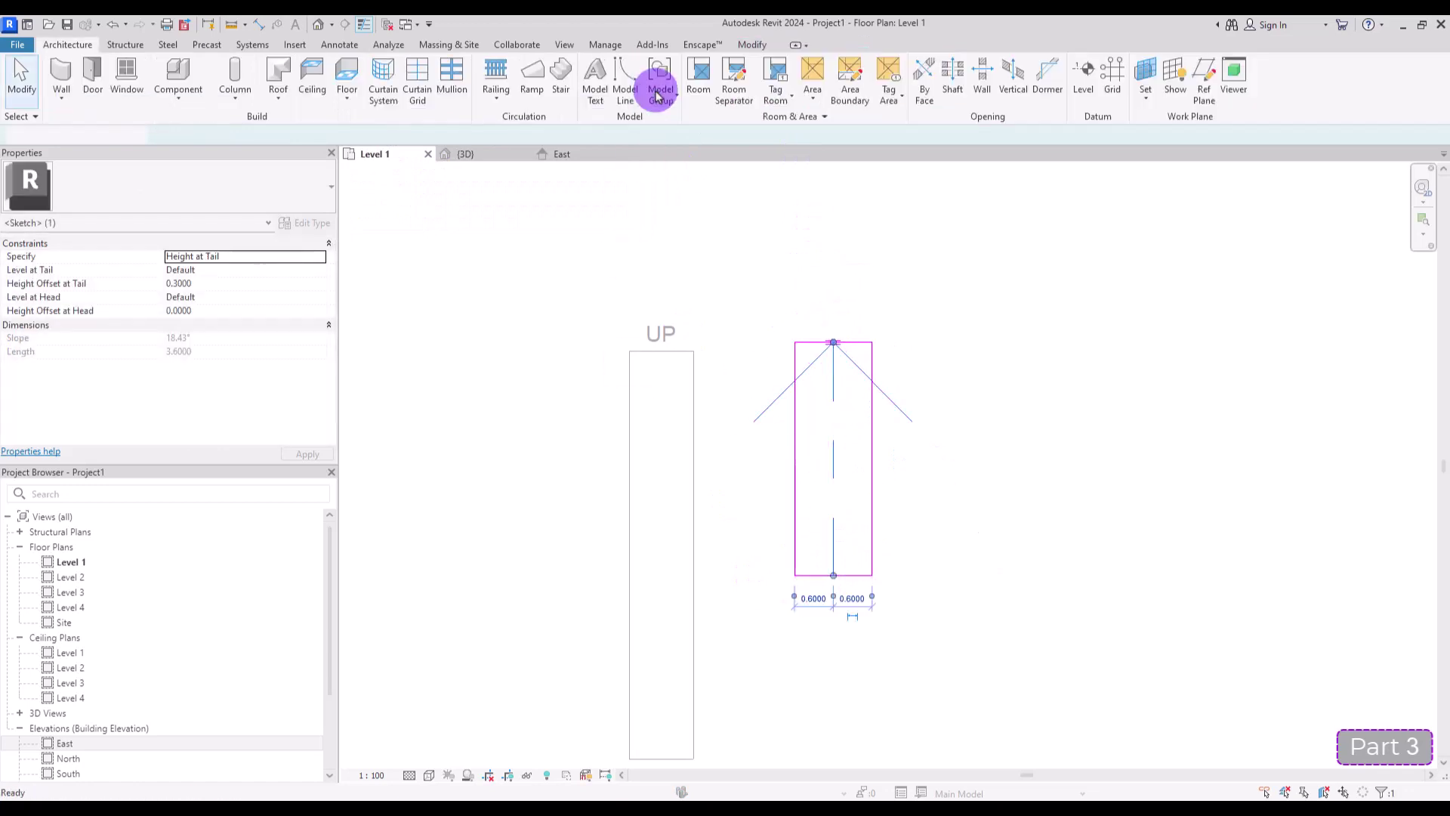
# - In the 3D view, change the sloped floor's type to Generic 150mm
pyautogui.click(466, 154)
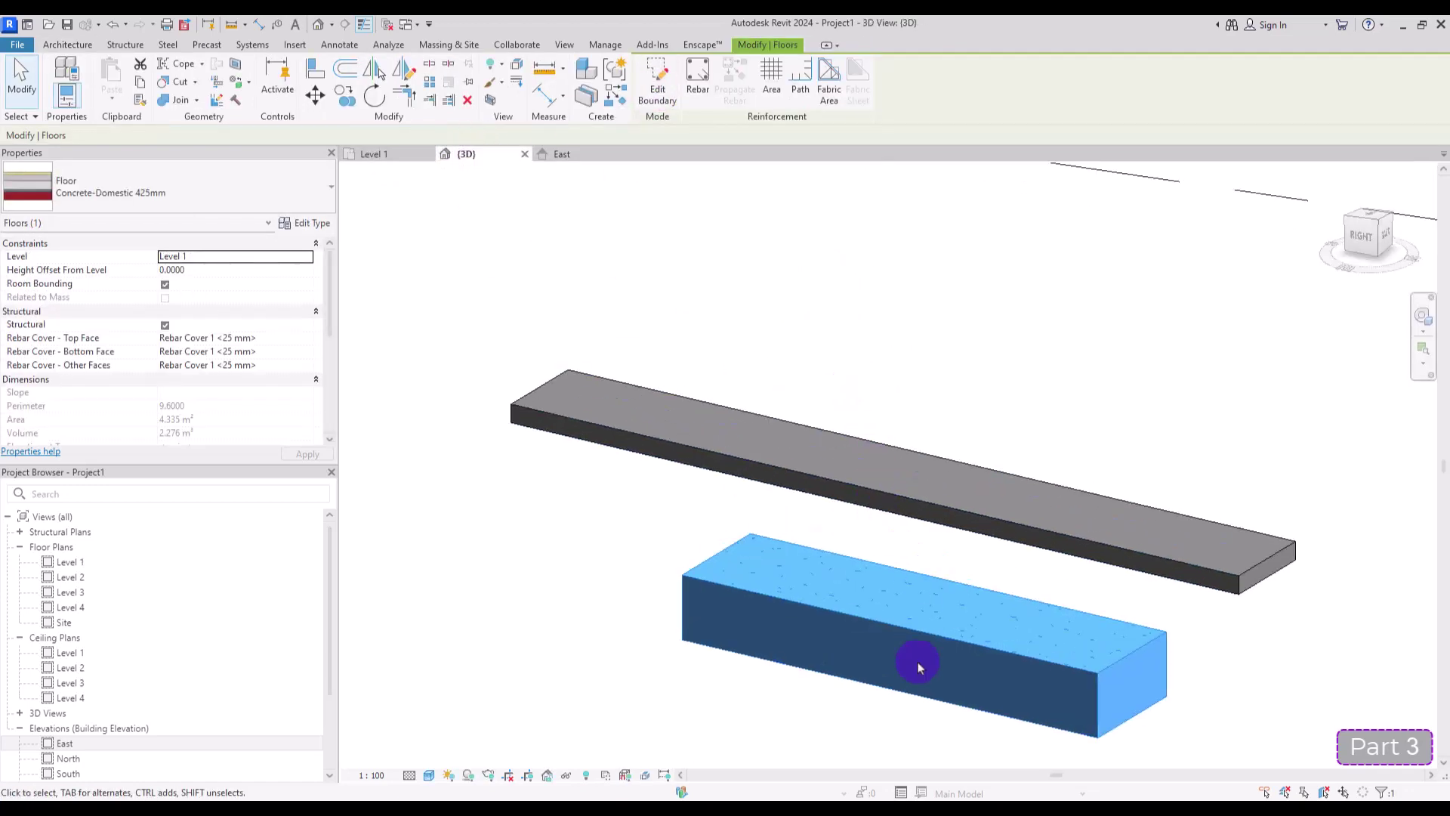
pyautogui.keyDown('shift'); pyautogui.moveTo(919, 664); pyautogui.dragTo(729, 496, button='middle'); pyautogui.keyUp('shift')
pyautogui.click(729, 496)
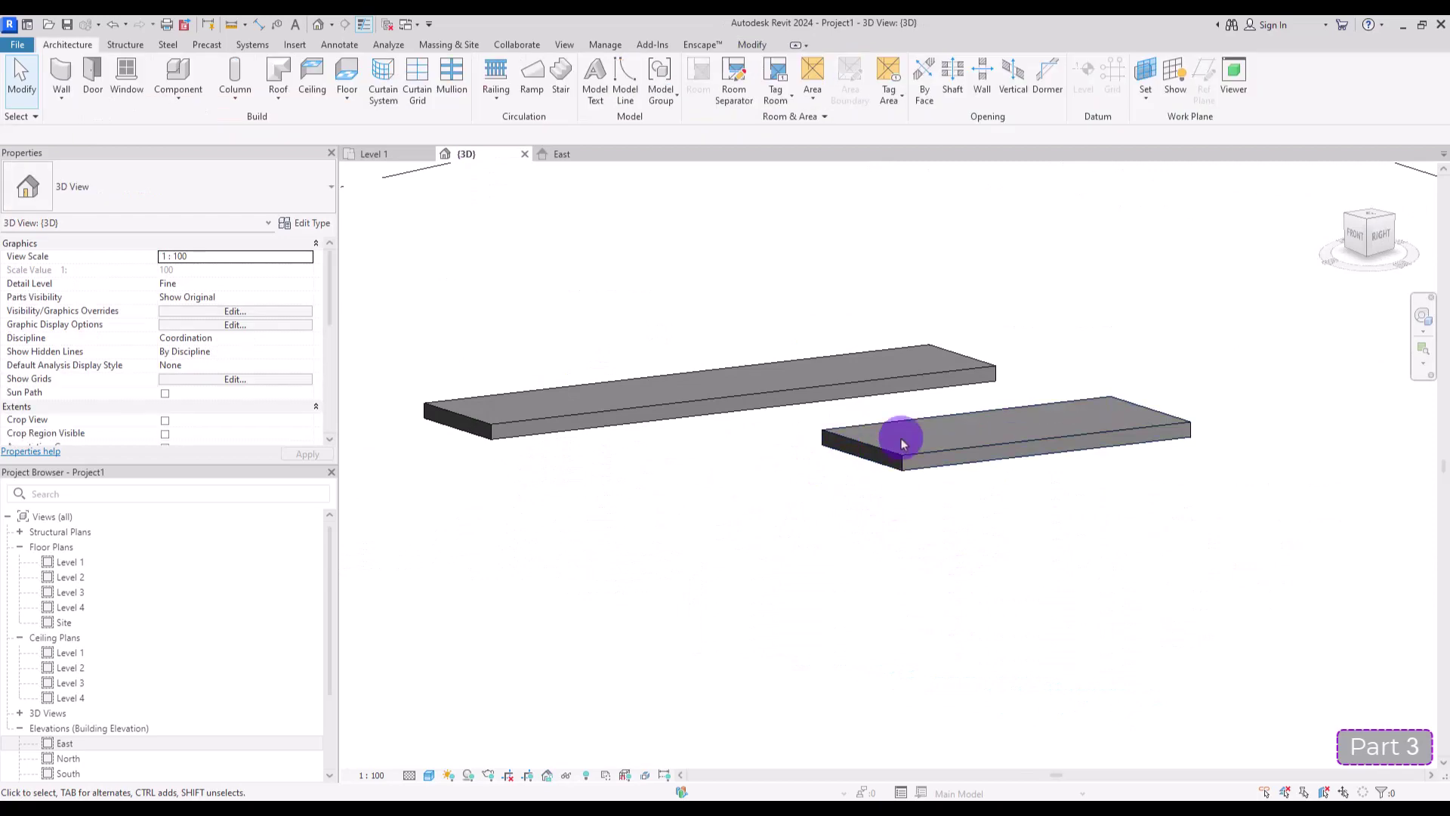
# - Review the type properties and layer structure of the Generic 150mm sloped floor, leaving them unedited
pyautogui.click(895, 446)
pyautogui.click(304, 223)
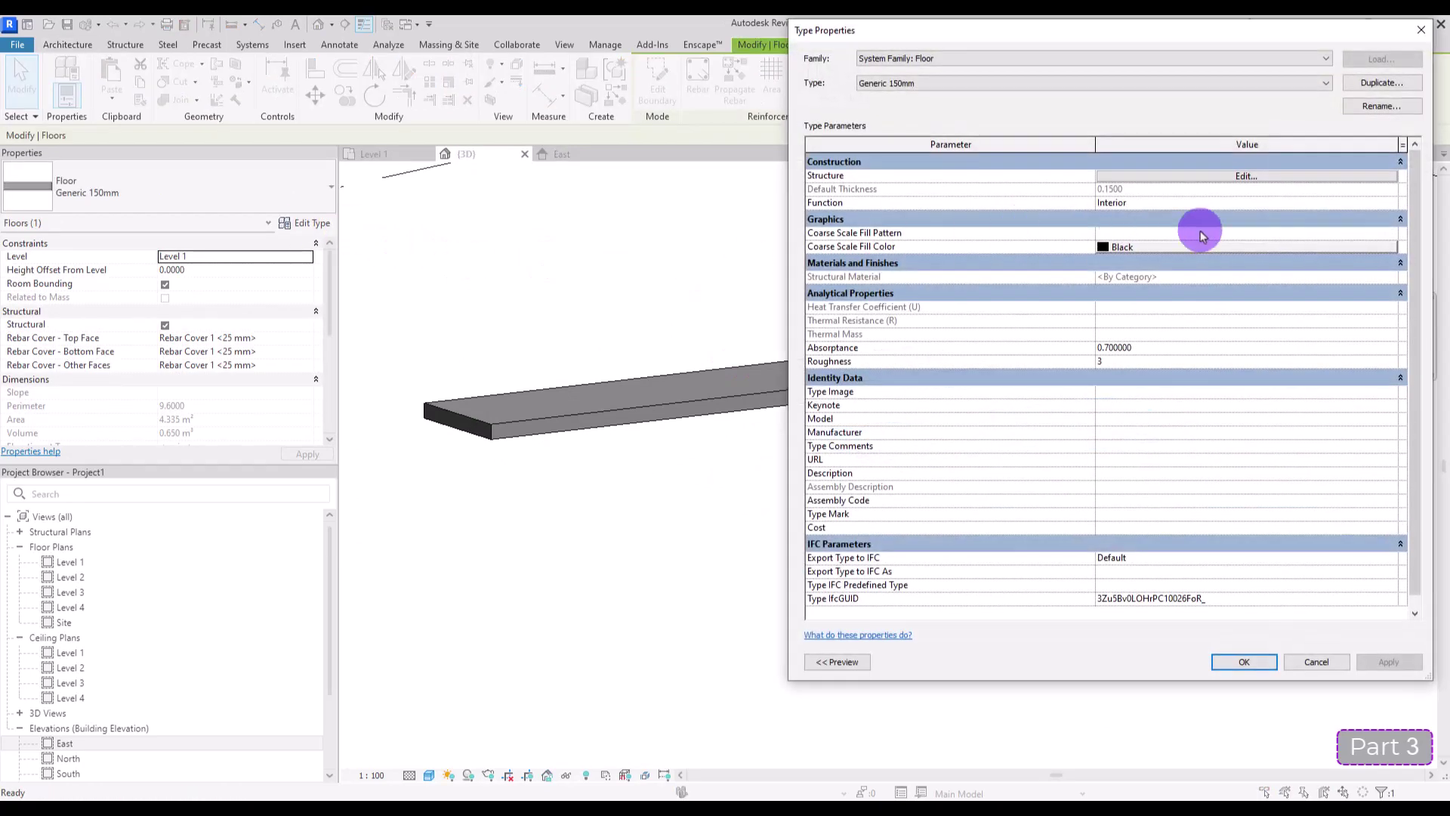
pyautogui.click(1237, 179)
pyautogui.click(1421, 30)
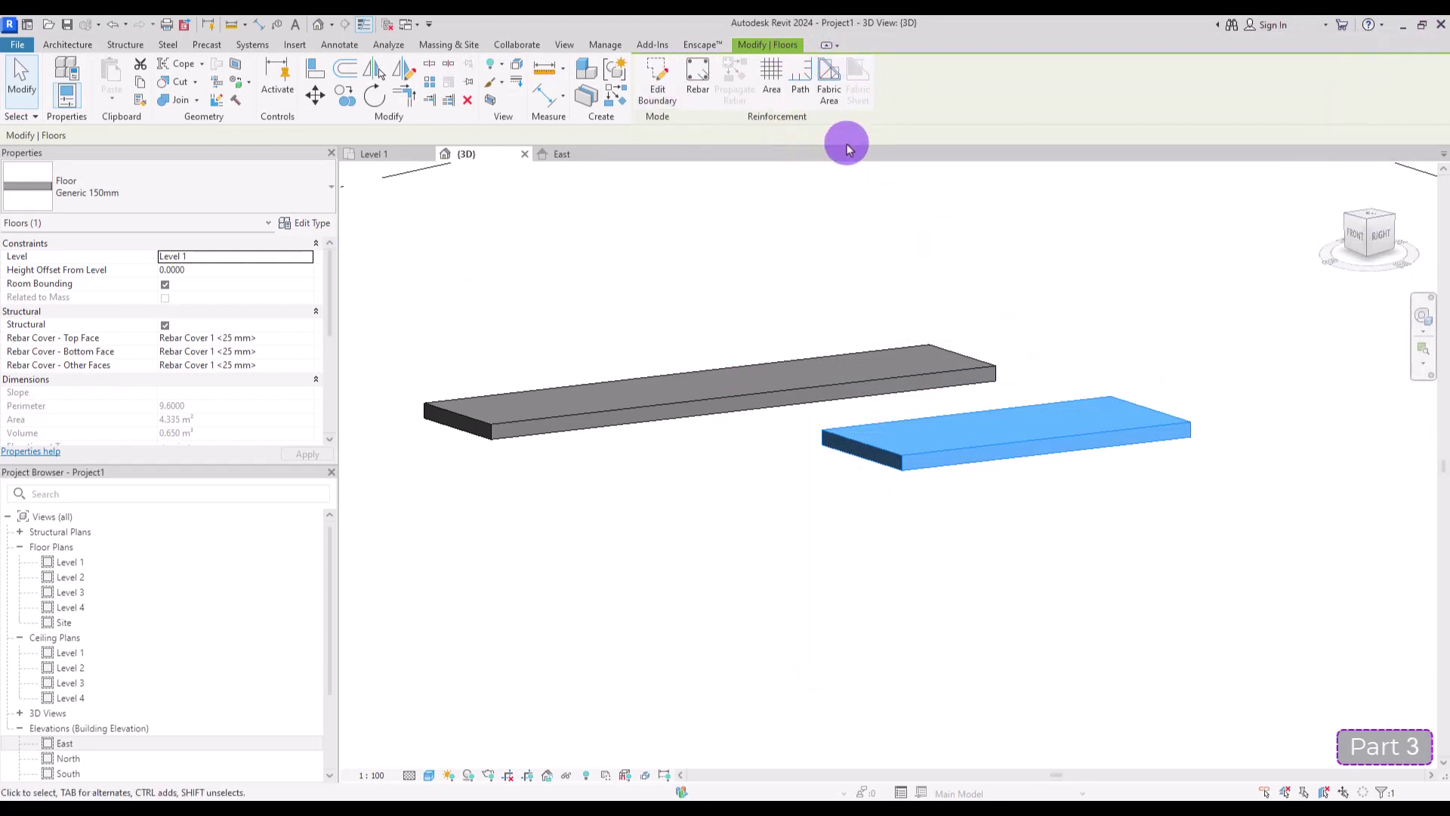
pyautogui.click(453, 216)
pyautogui.scroll(-2, 453, 217)
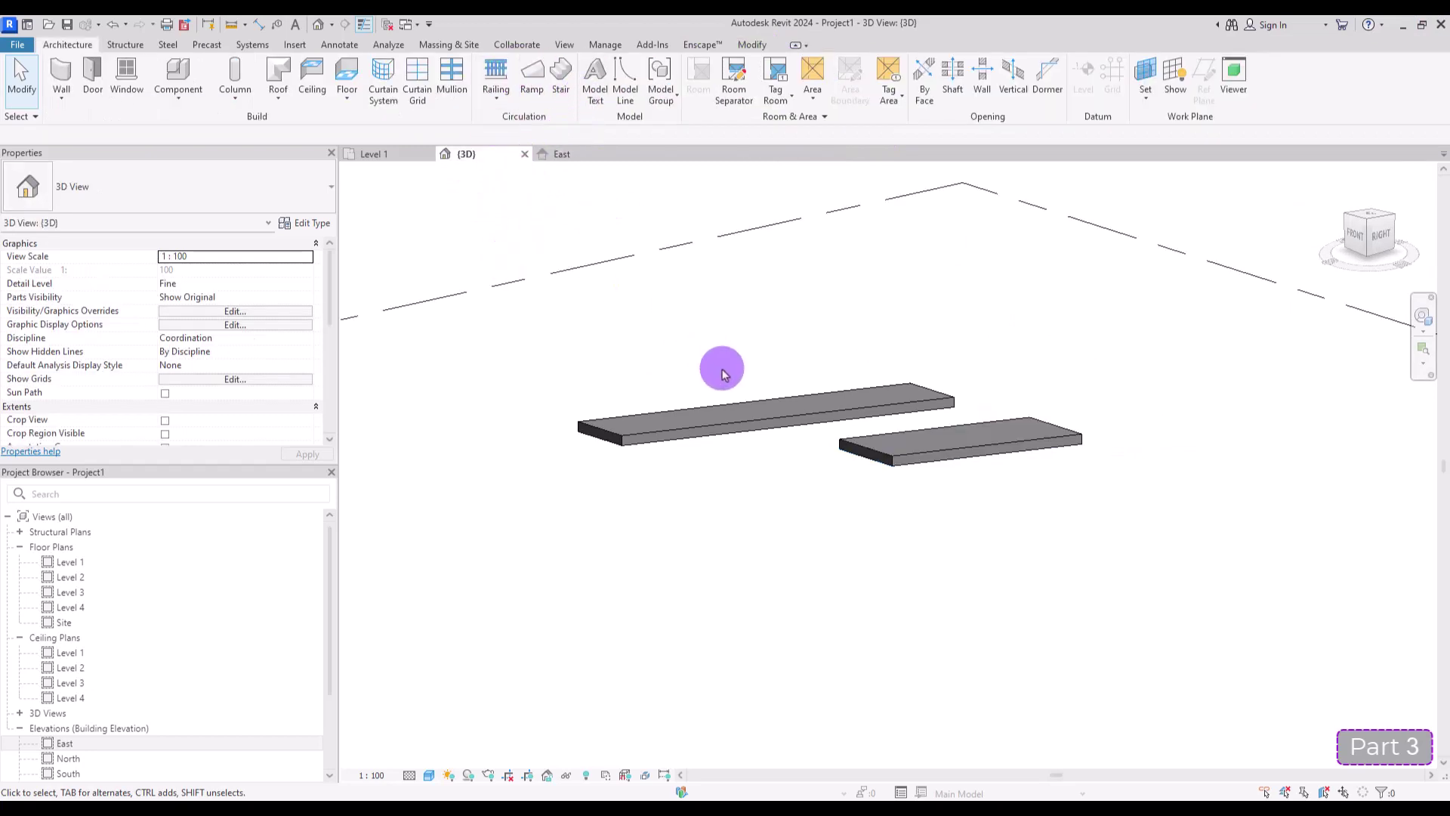
# - Review the ramp's instance and type properties for comparison with the sloped floor
pyautogui.click(730, 410)
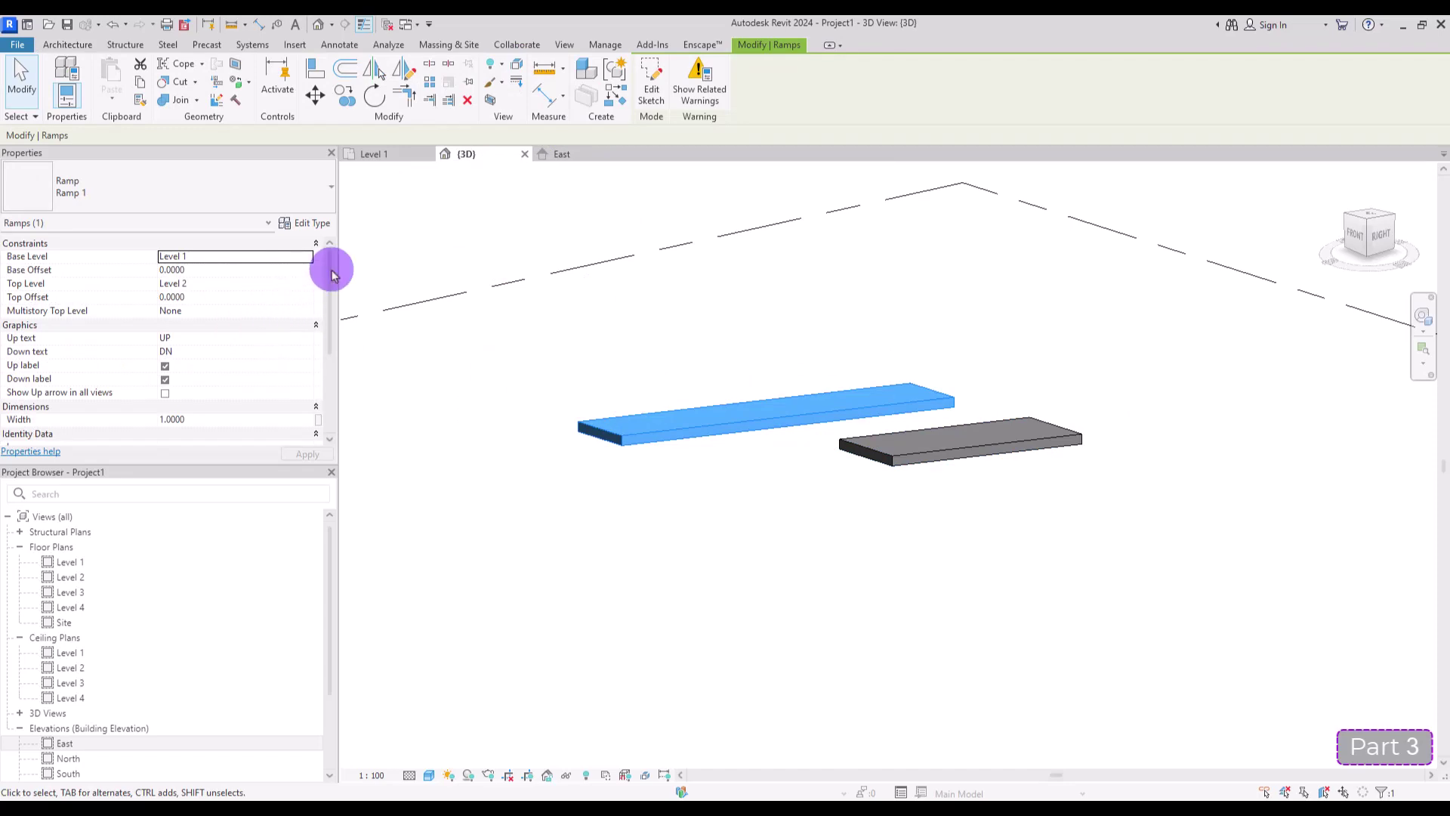
pyautogui.scroll(-5, 318, 364)
pyautogui.scroll(5, 311, 302)
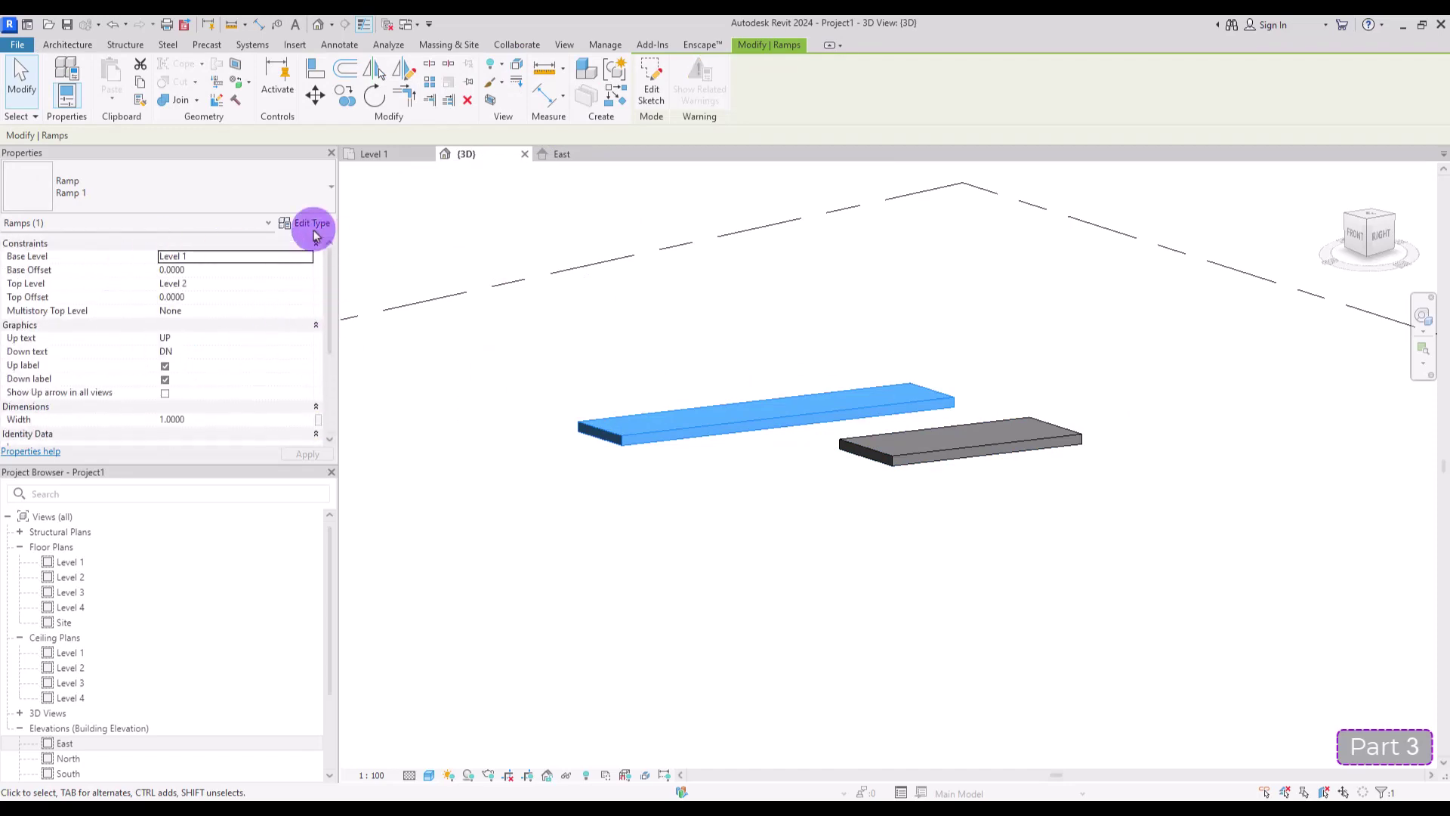
pyautogui.click(305, 222)
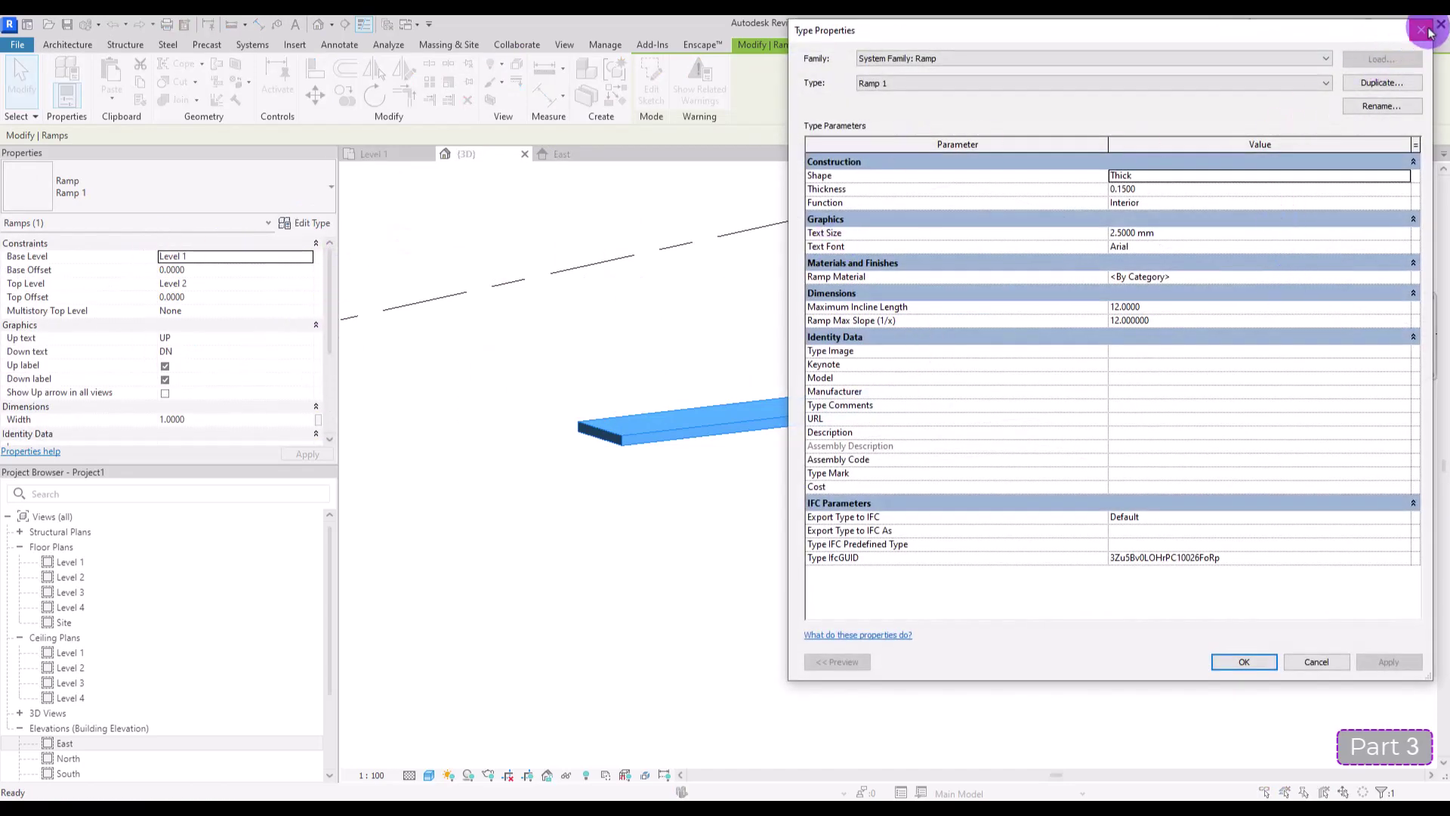
pyautogui.click(1403, 40)
# - Delete the ramp and the sloped floor together
pyautogui.click(676, 300)
pyautogui.moveTo(981, 324); pyautogui.dragTo(816, 537)
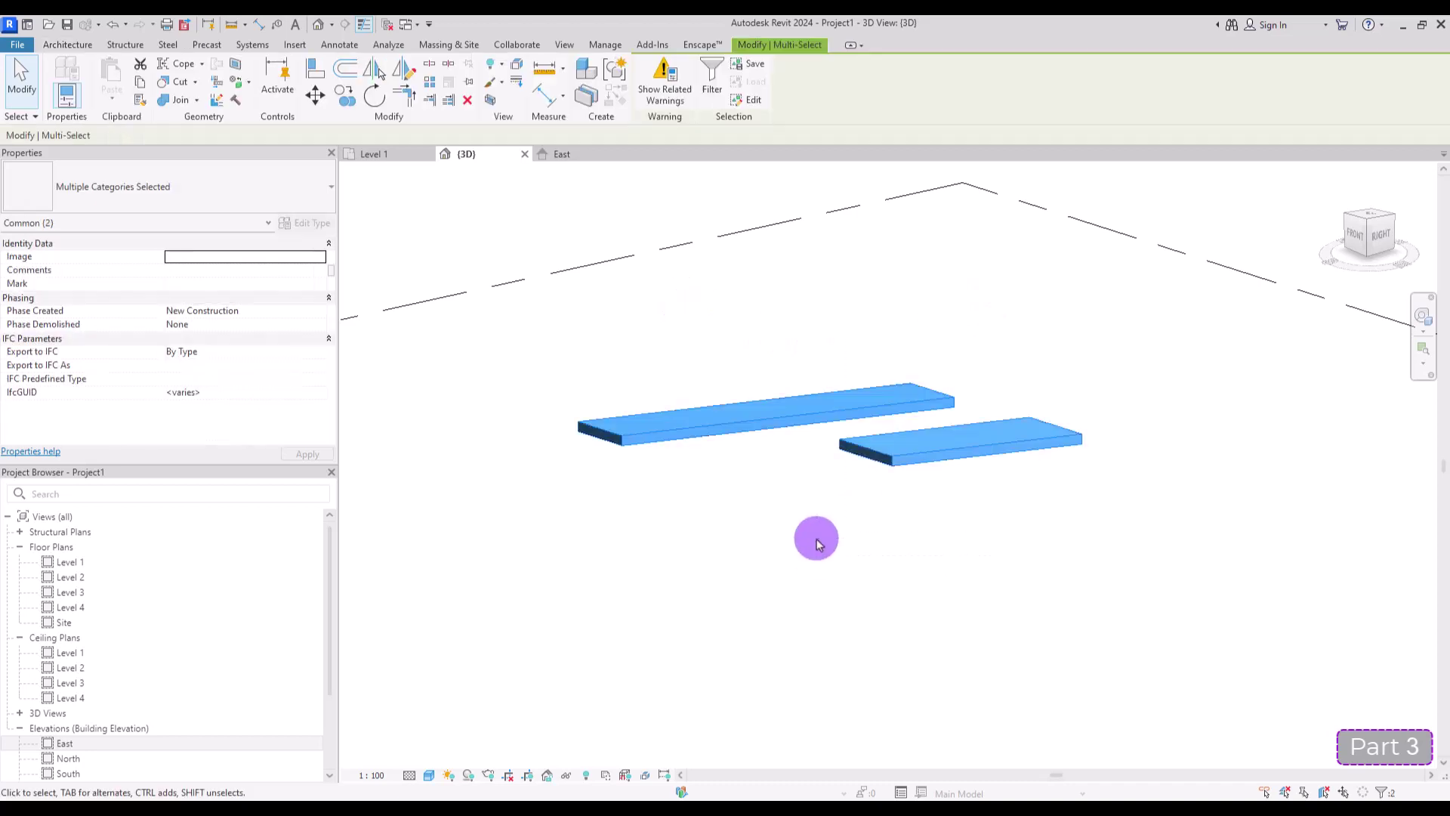
pyautogui.press('Delete')
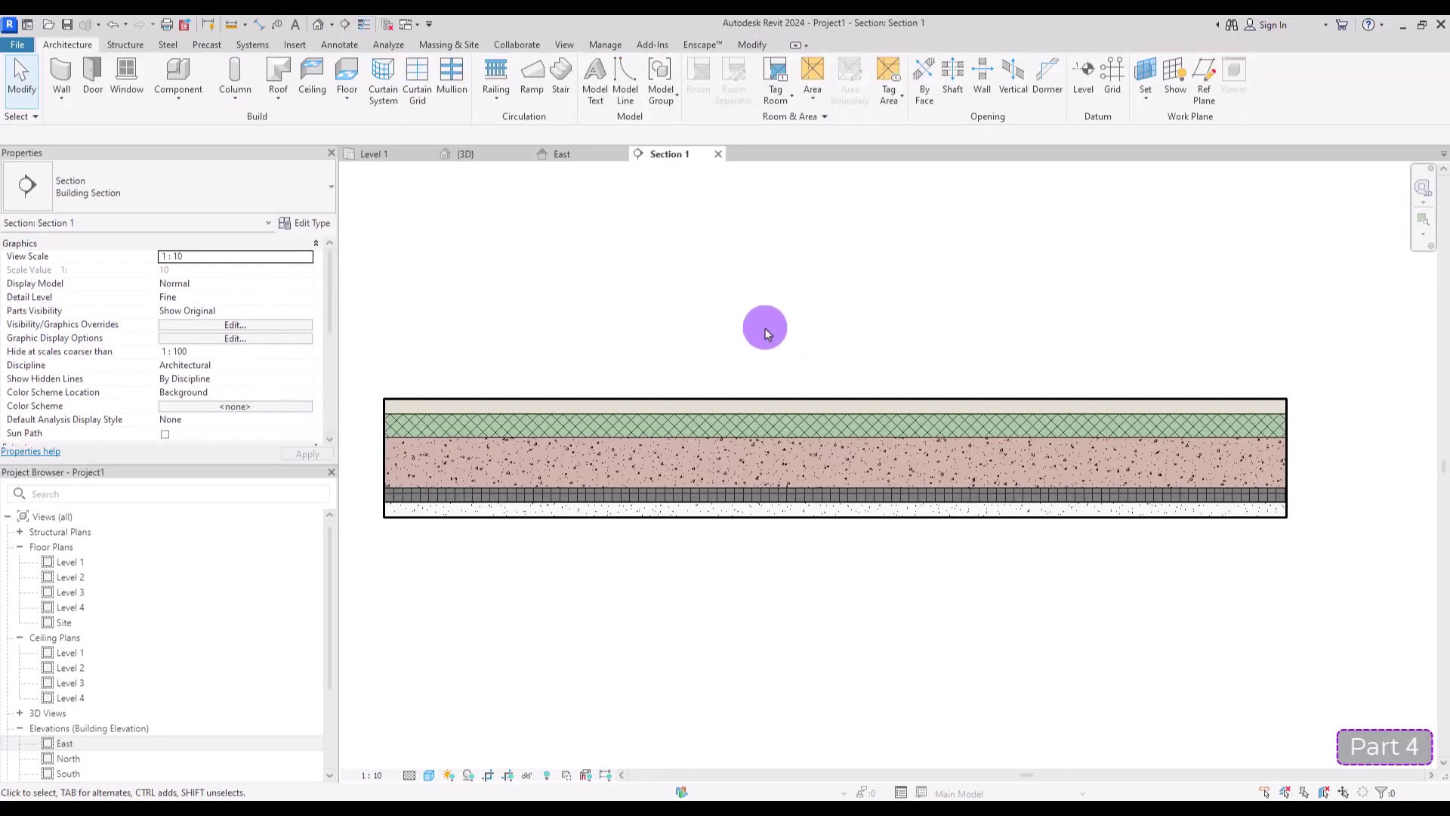
# - In Section 1, open the layer structure of the Concrete-Domestic 425mm floor to examine its layer functions and order
pyautogui.moveTo(585, 339); pyautogui.dragTo(712, 347, button='middle')
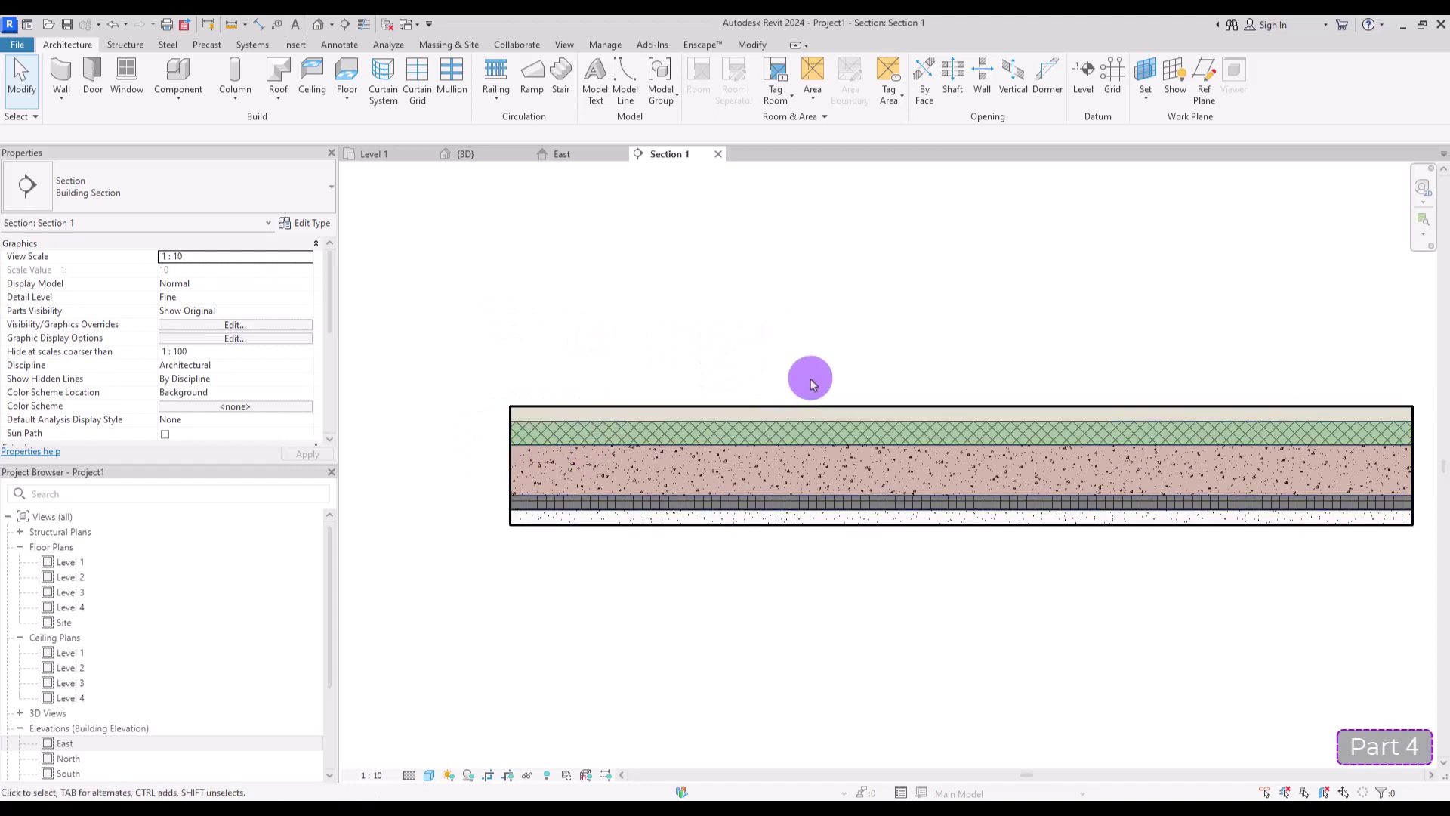
pyautogui.moveTo(809, 378); pyautogui.dragTo(699, 382, button='middle')
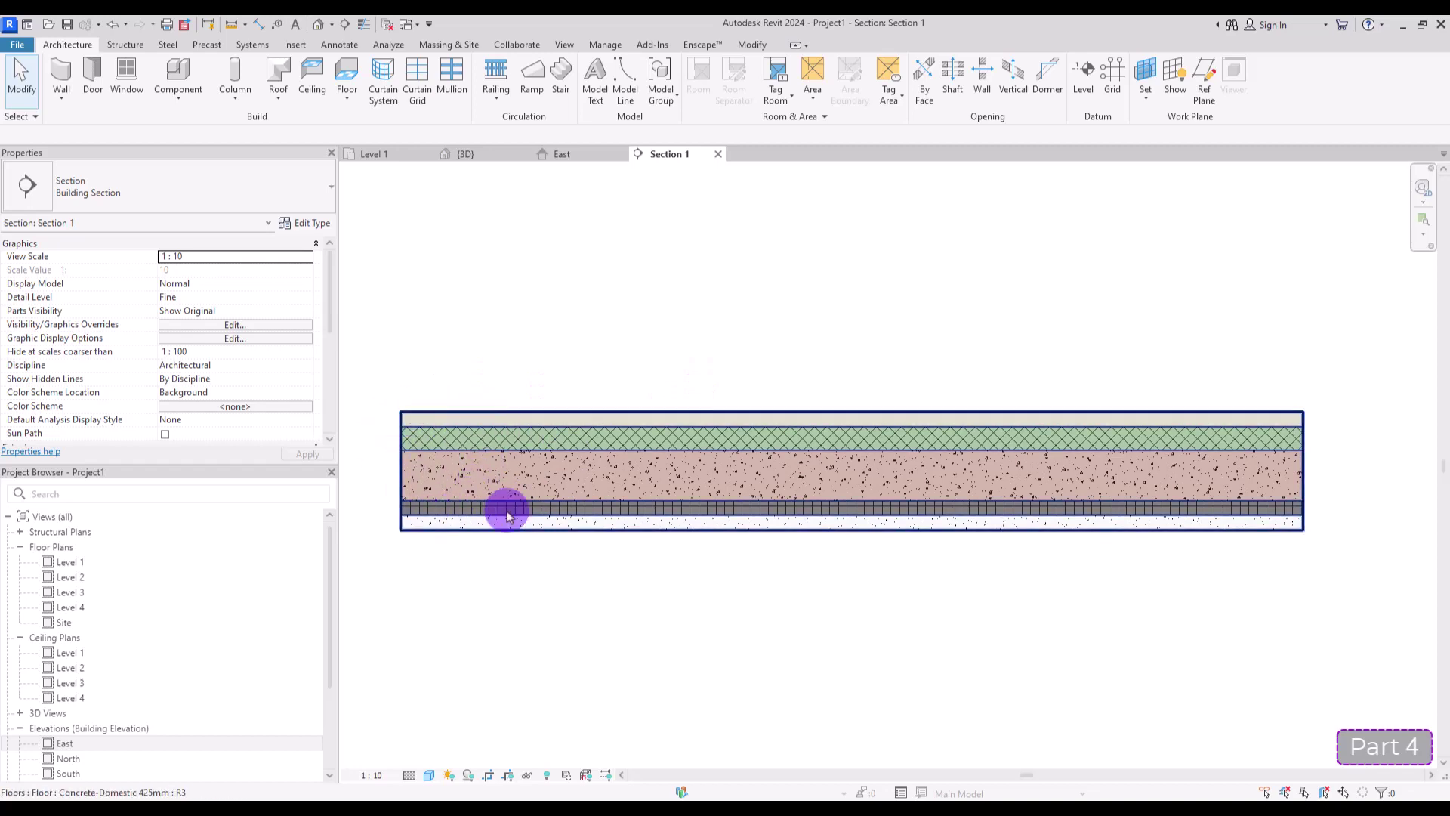
pyautogui.click(586, 415)
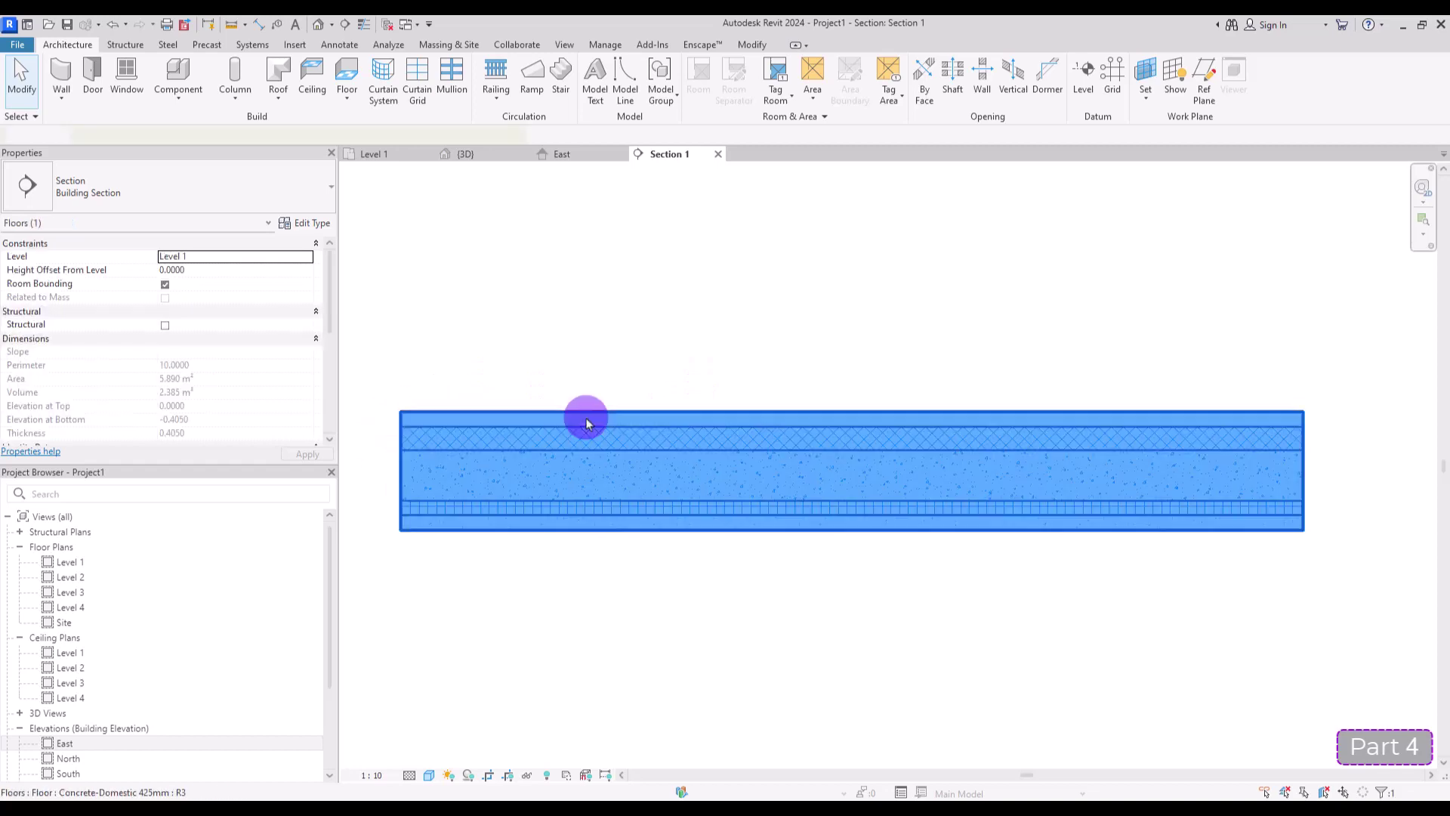
pyautogui.click(312, 229)
pyautogui.click(1238, 224)
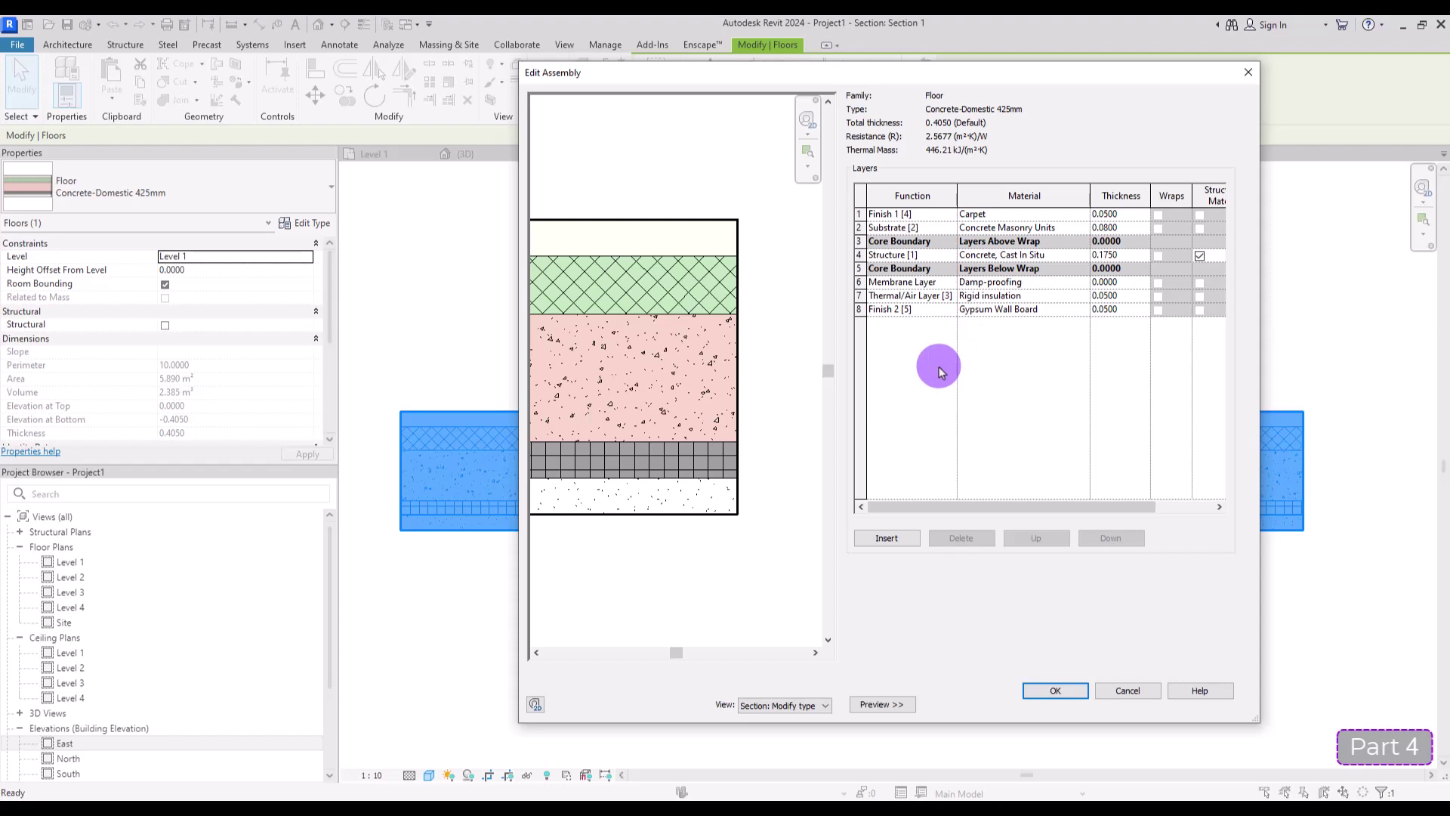
# - Examine the function options for the structure, thermal/air and membrane layers of the Concrete-Domestic 425mm floor
pyautogui.click(950, 256)
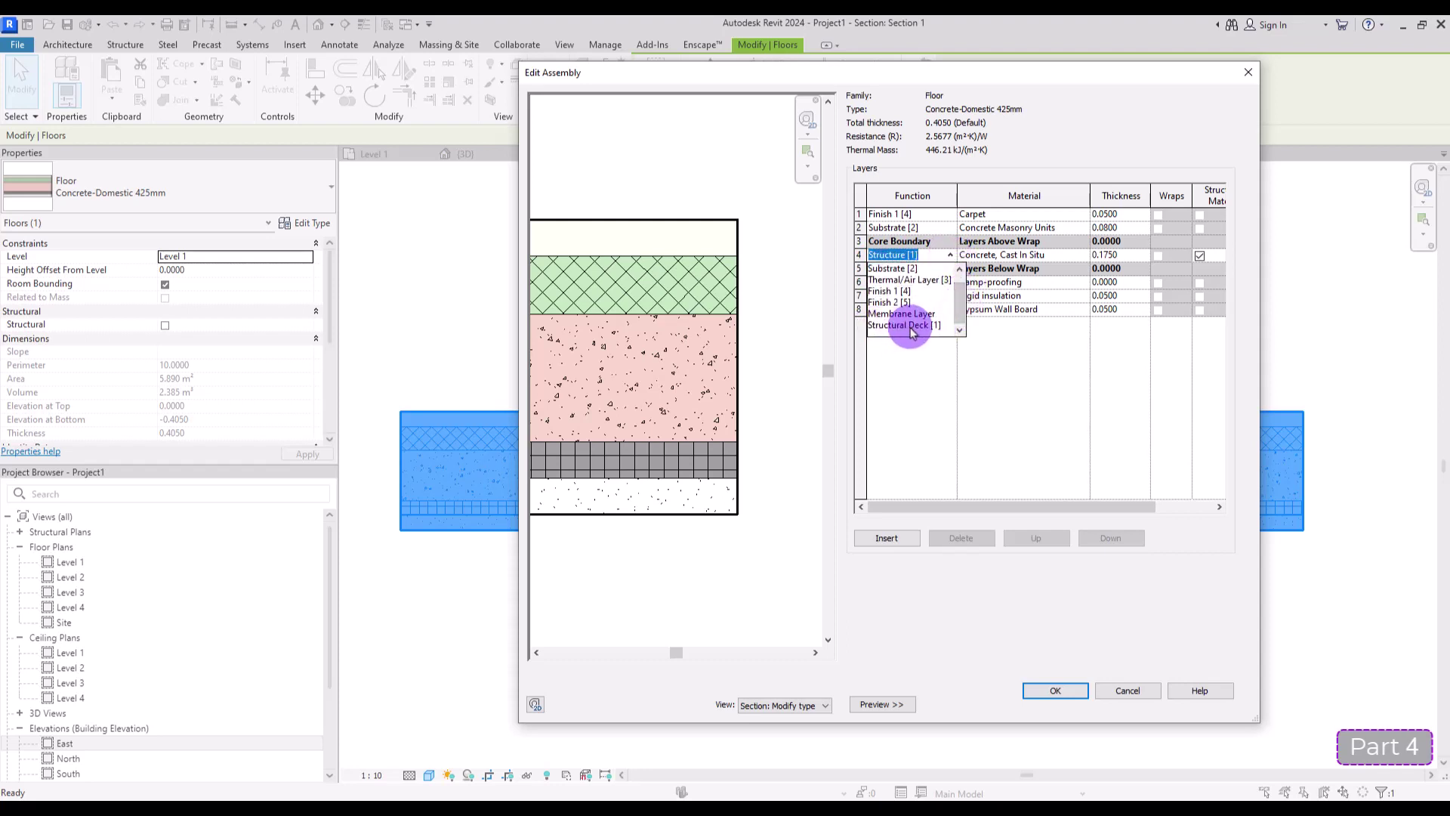
pyautogui.click(1012, 366)
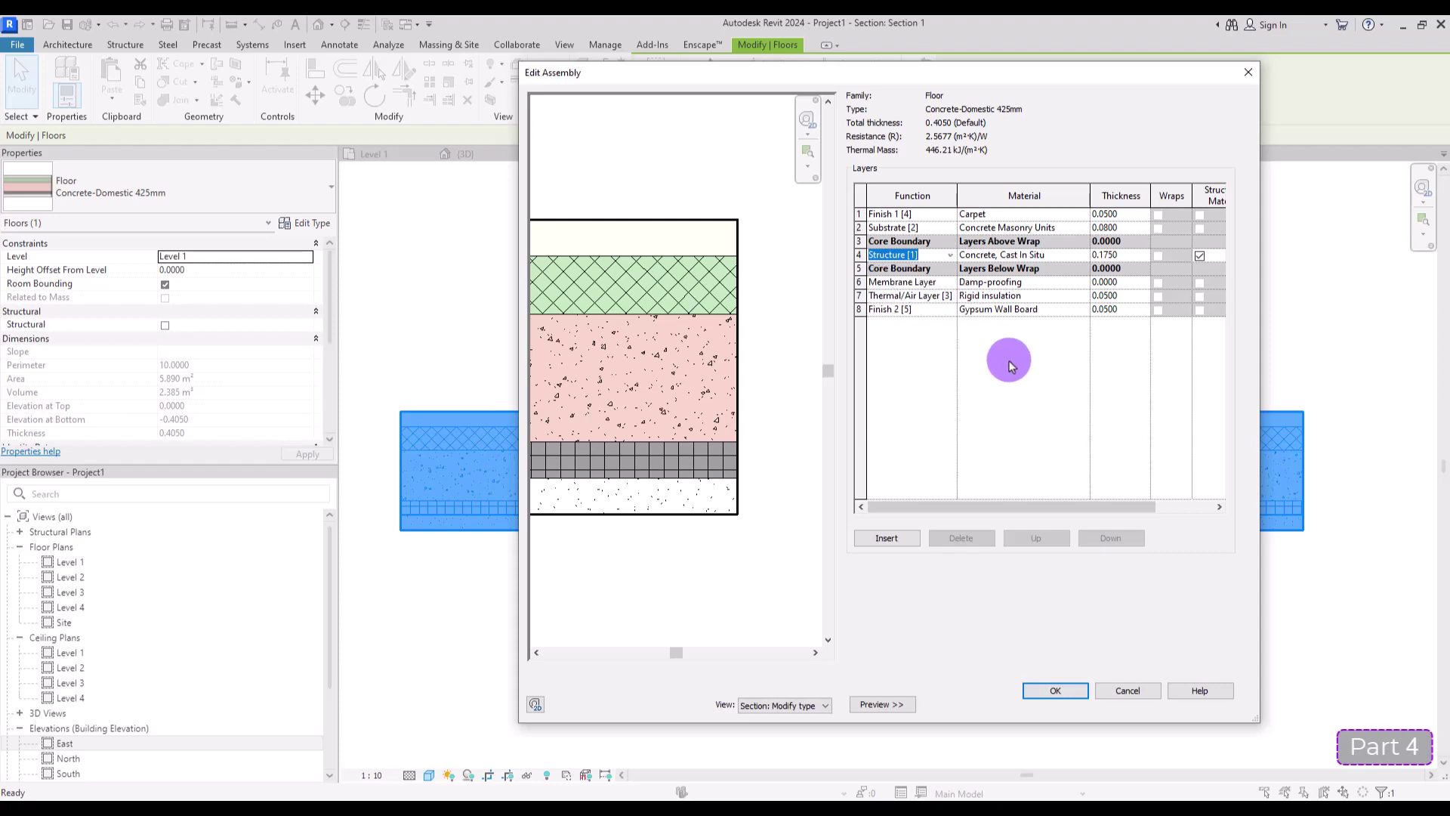
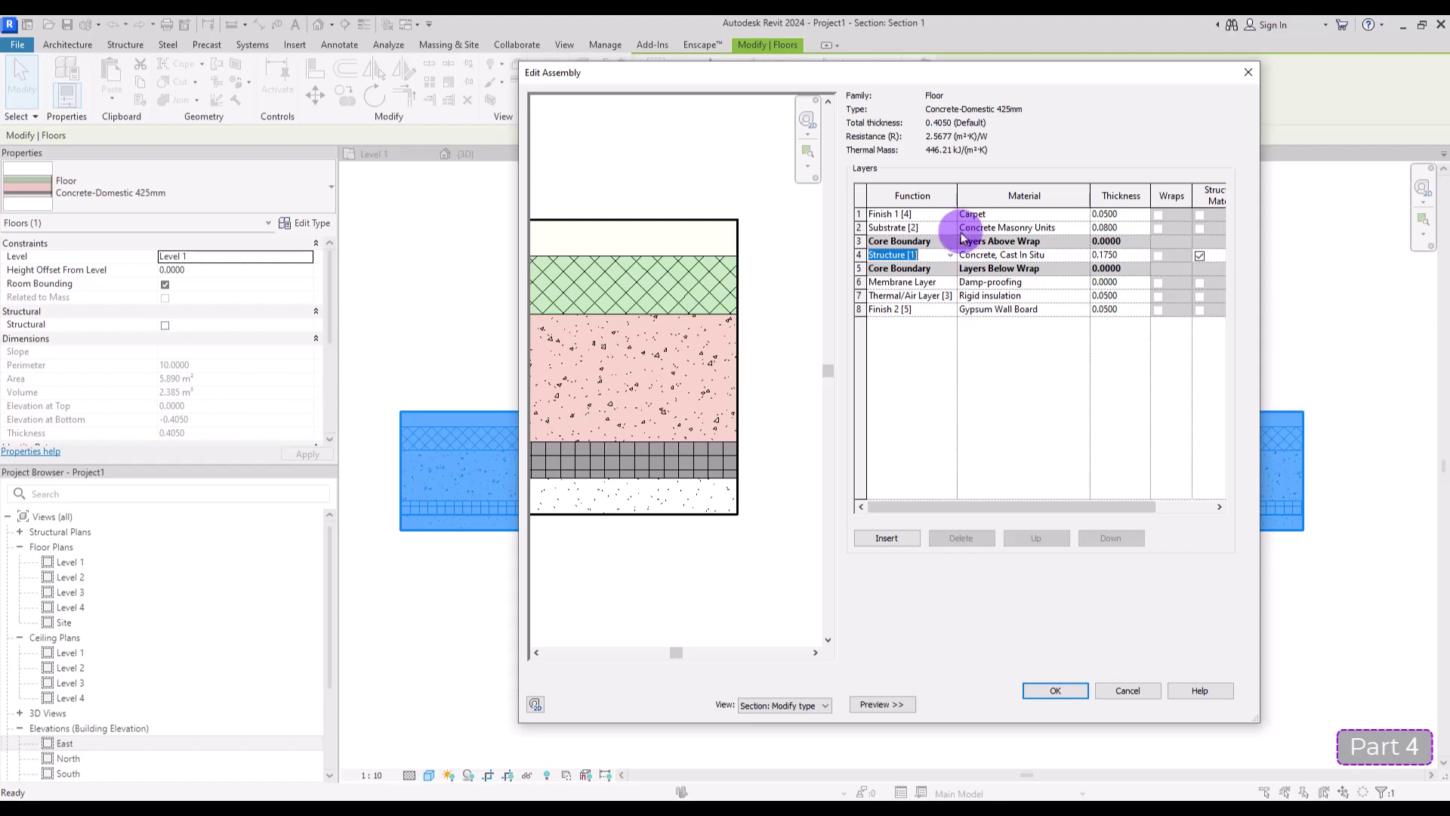
pyautogui.click(899, 376)
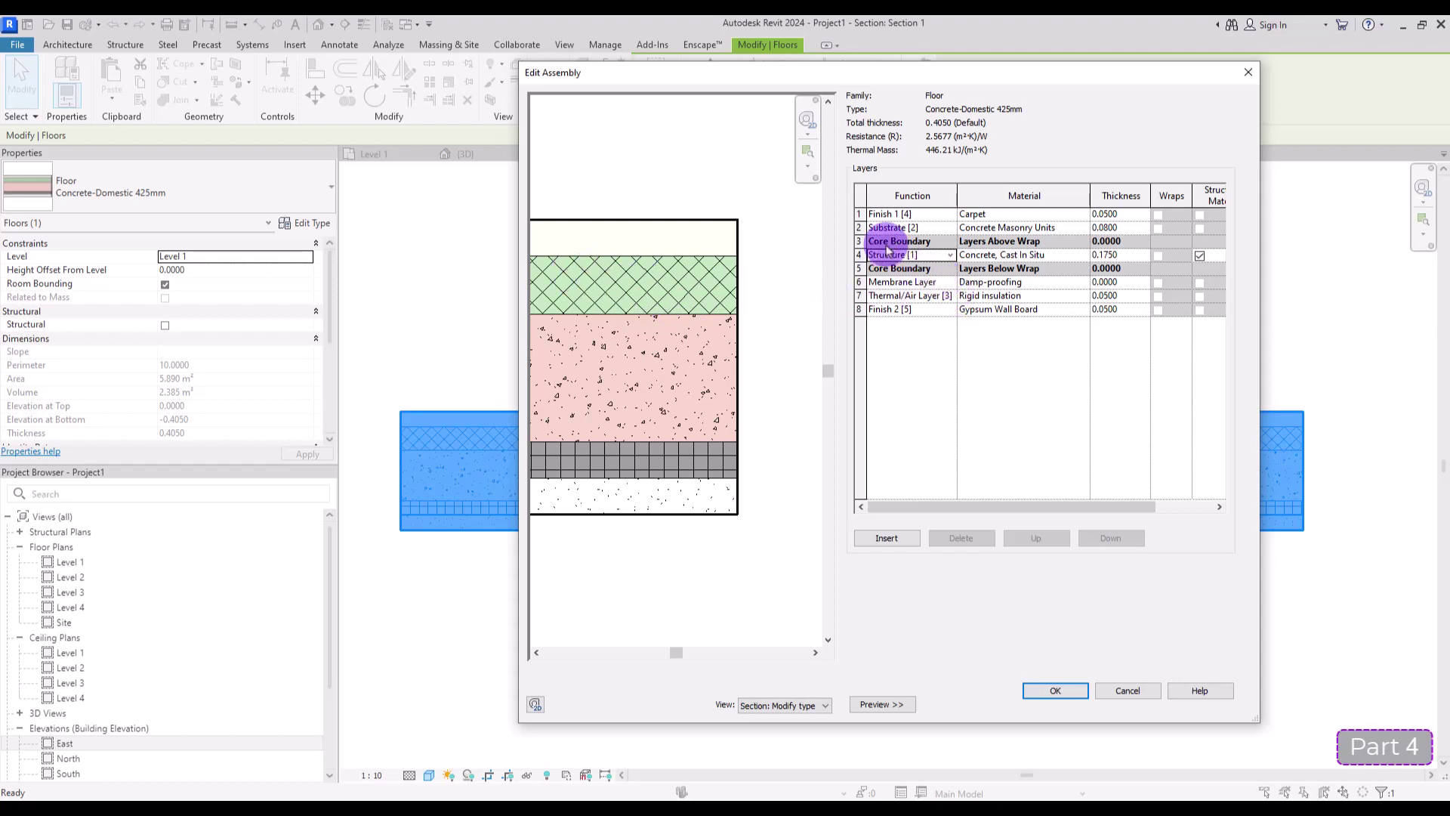
pyautogui.click(950, 300)
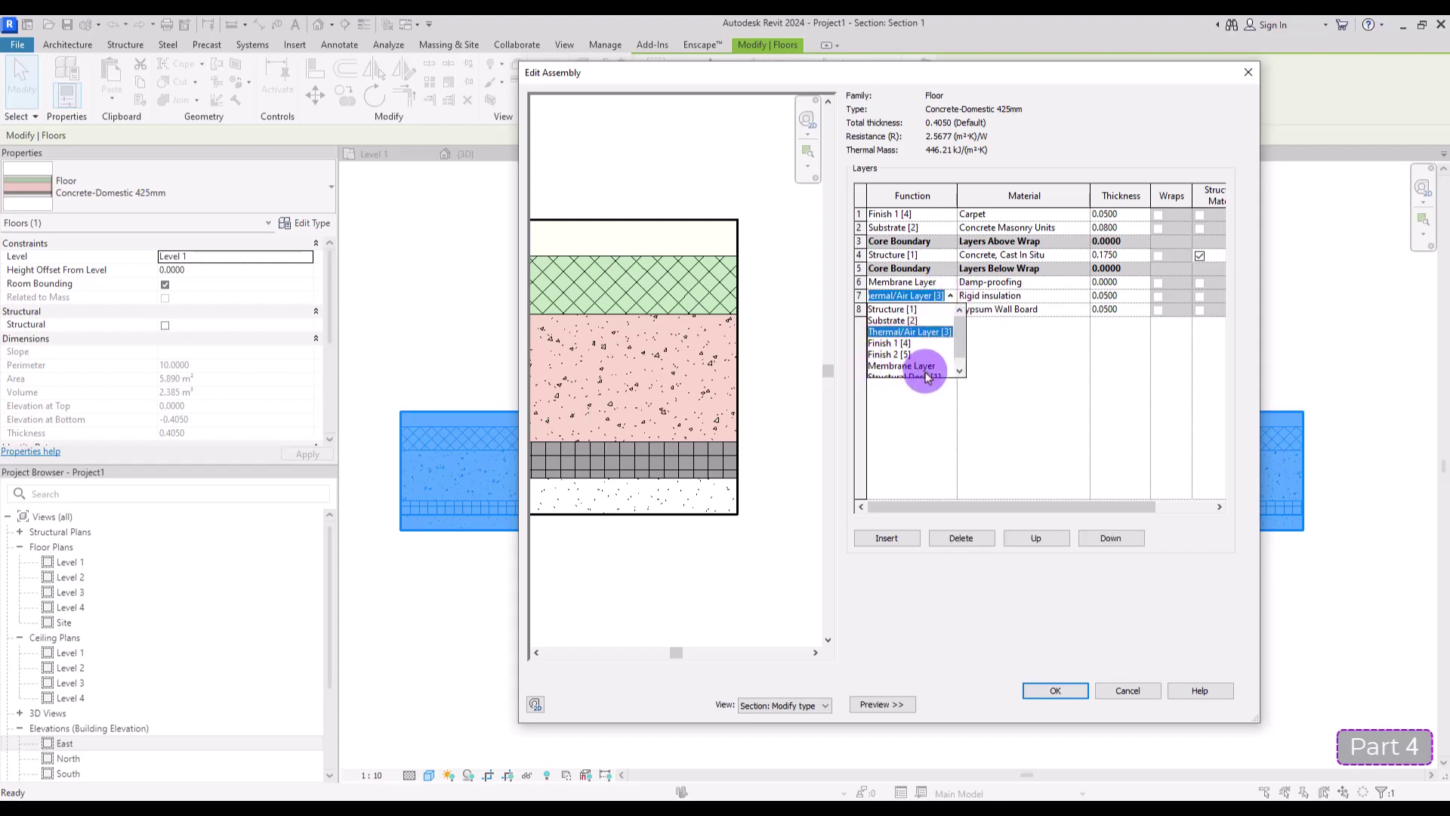
pyautogui.click(1014, 381)
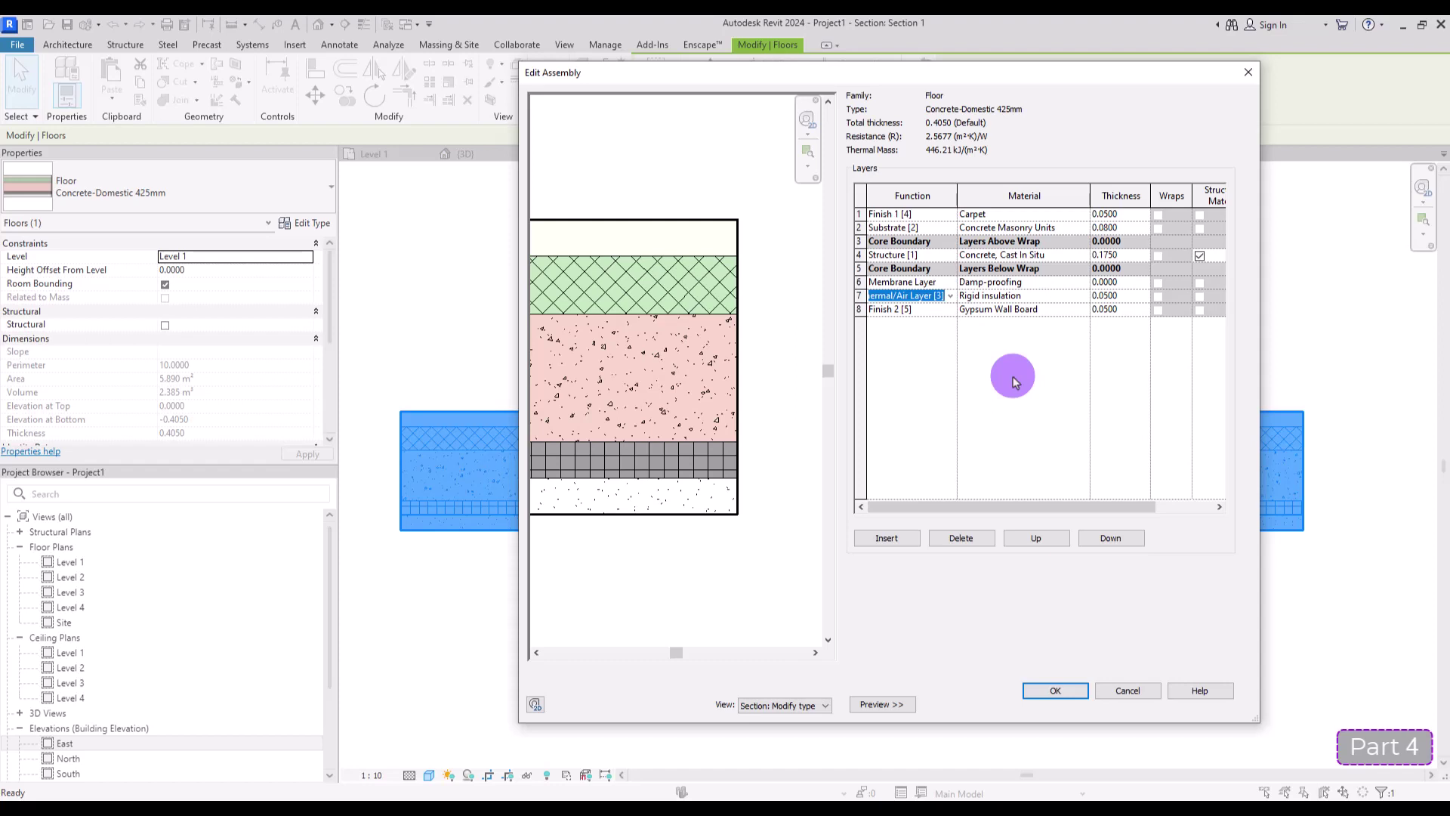
pyautogui.click(870, 298)
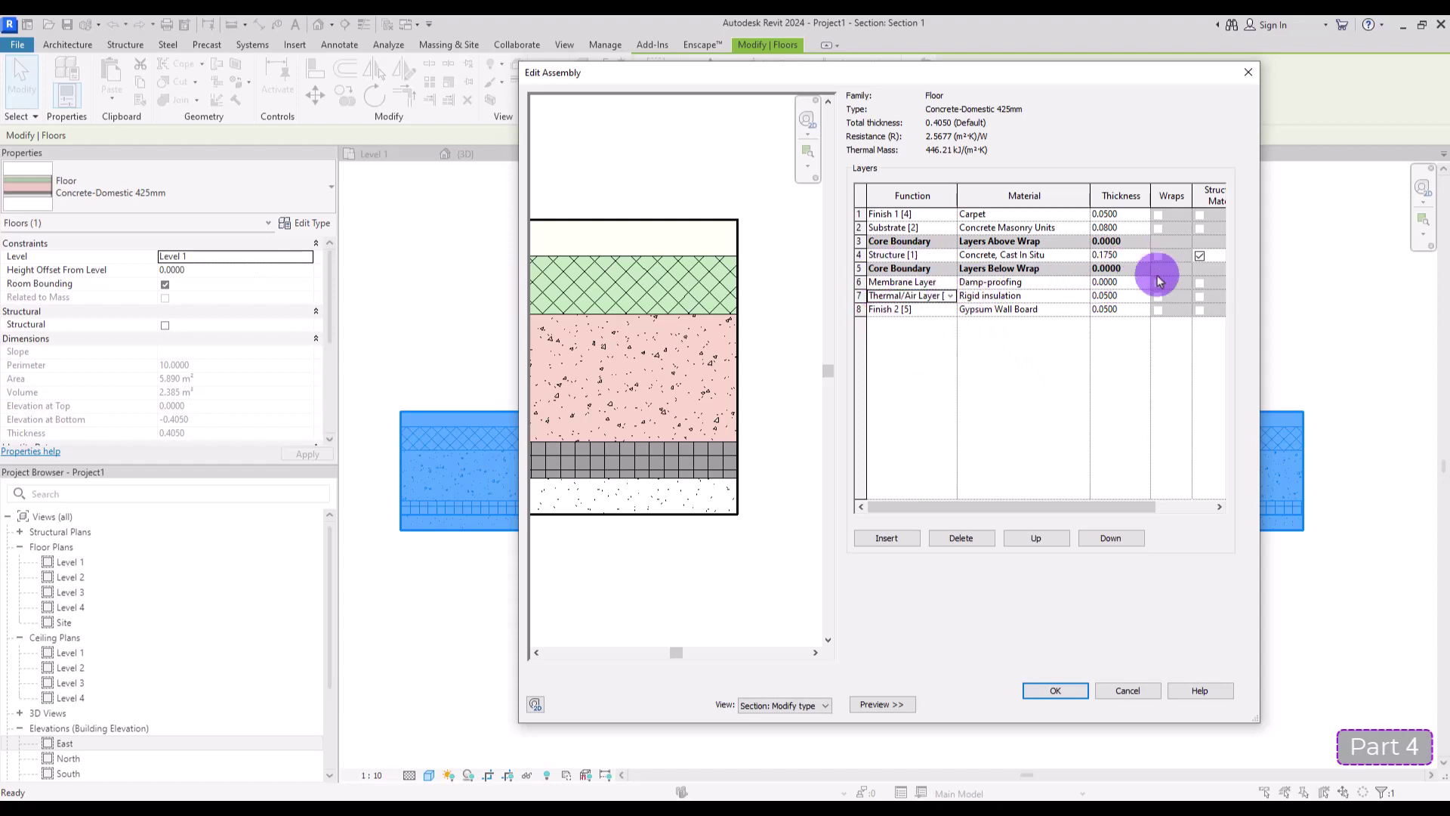
pyautogui.click(950, 282)
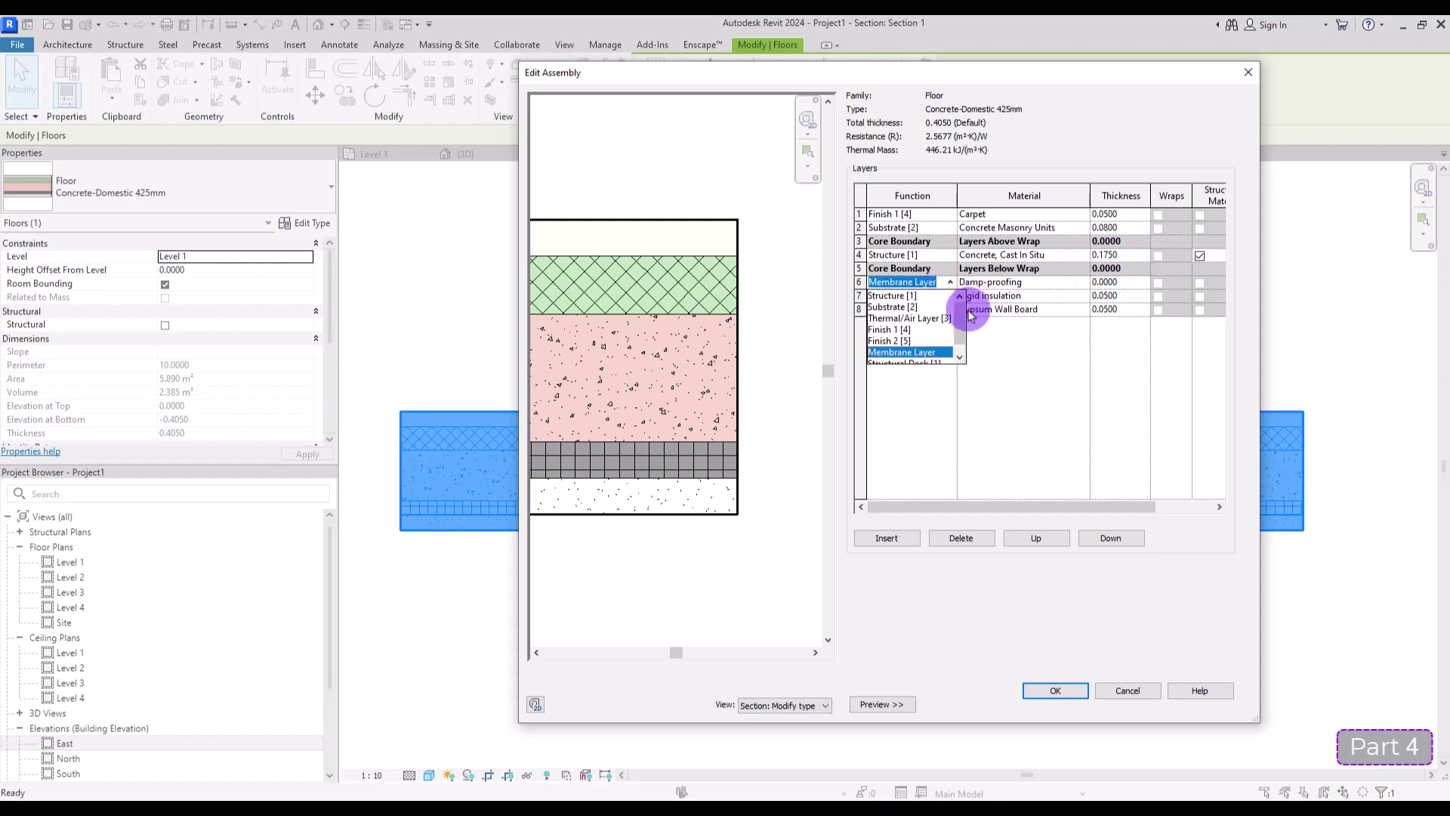
pyautogui.click(936, 355)
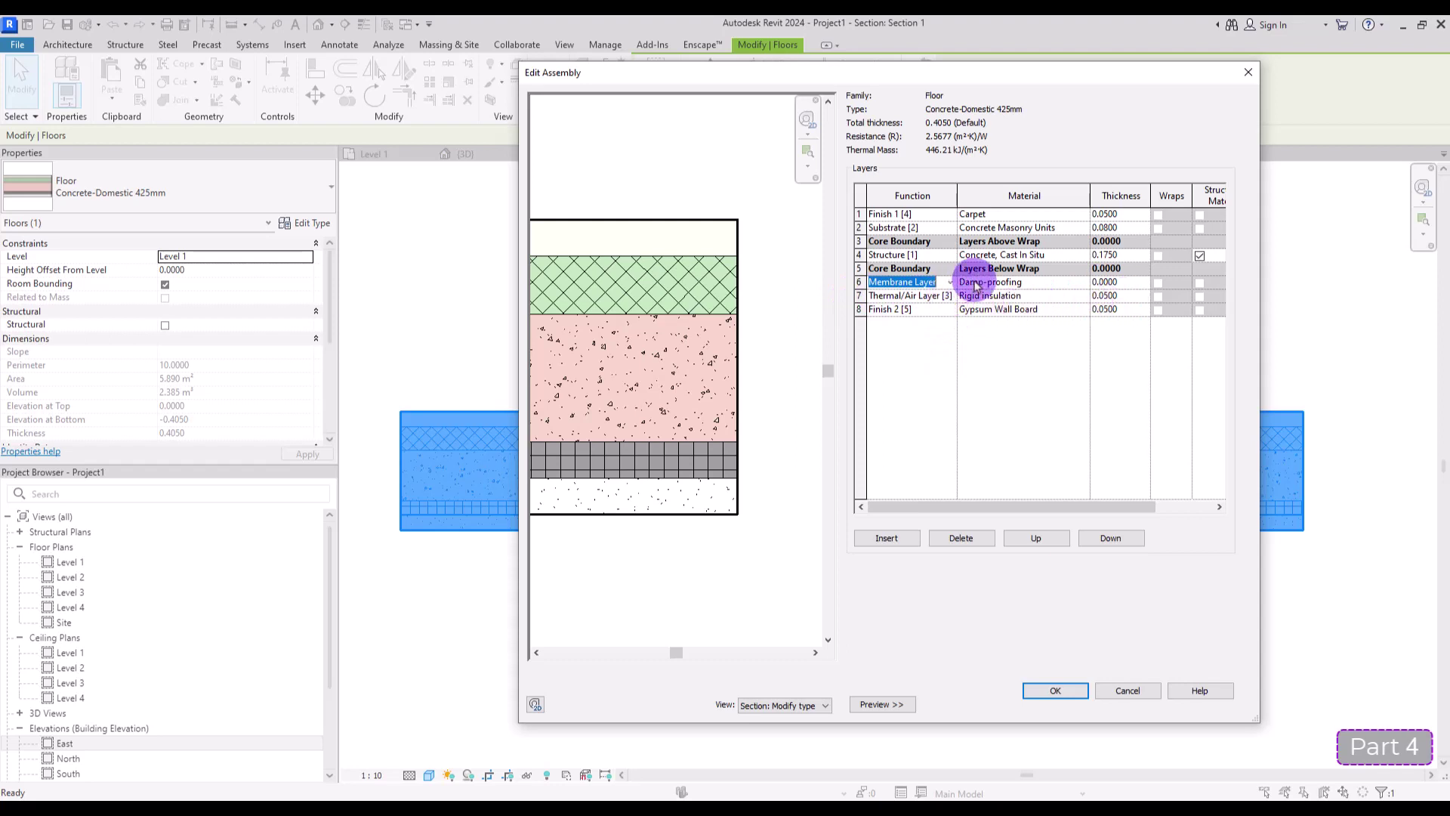
pyautogui.click(935, 361)
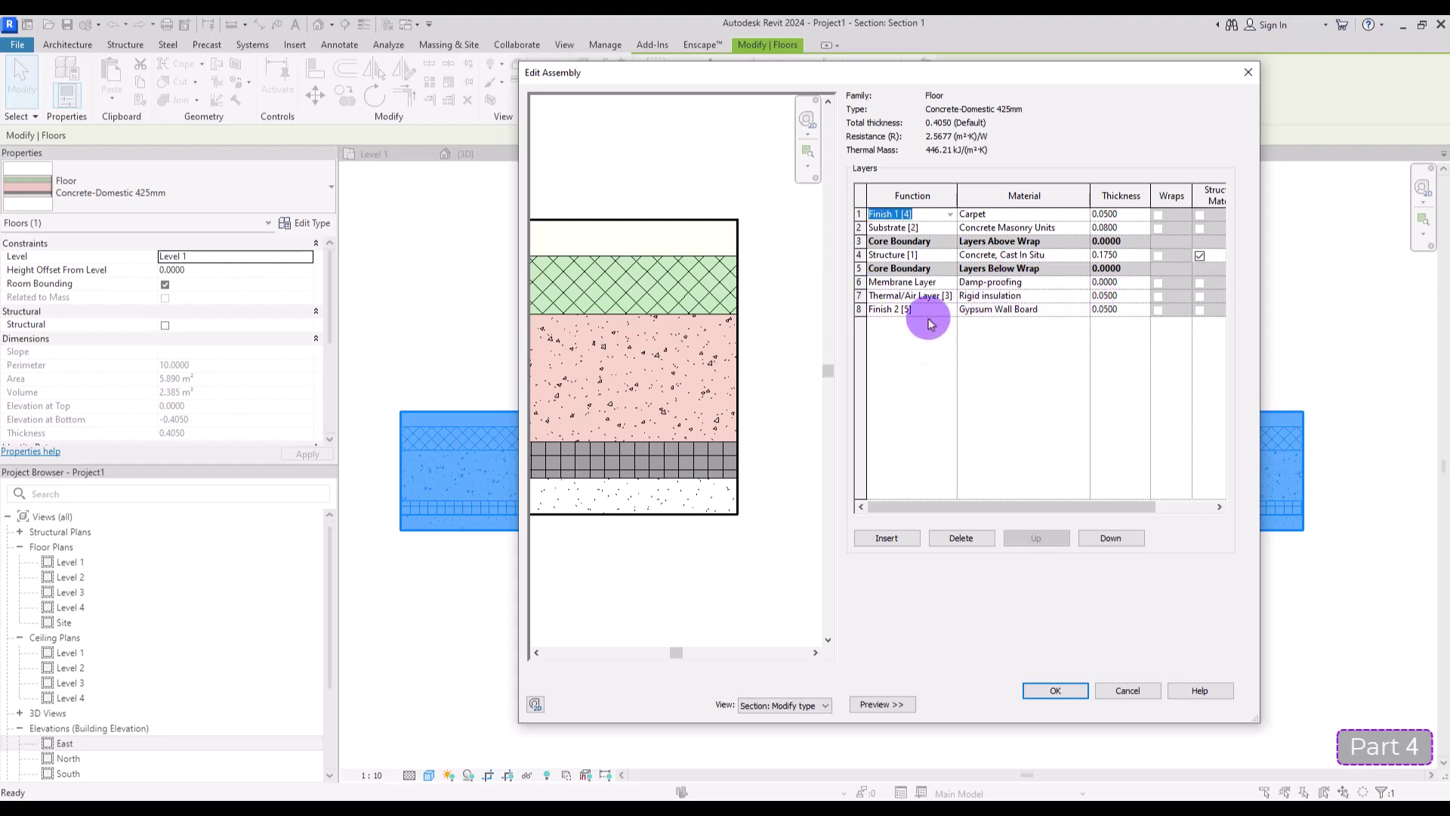
# - Compare the function choices of the Finish 1 [4] carpet layer and the Finish 2 [5] gypsum wall board layer, leaving both unedited
pyautogui.click(950, 214)
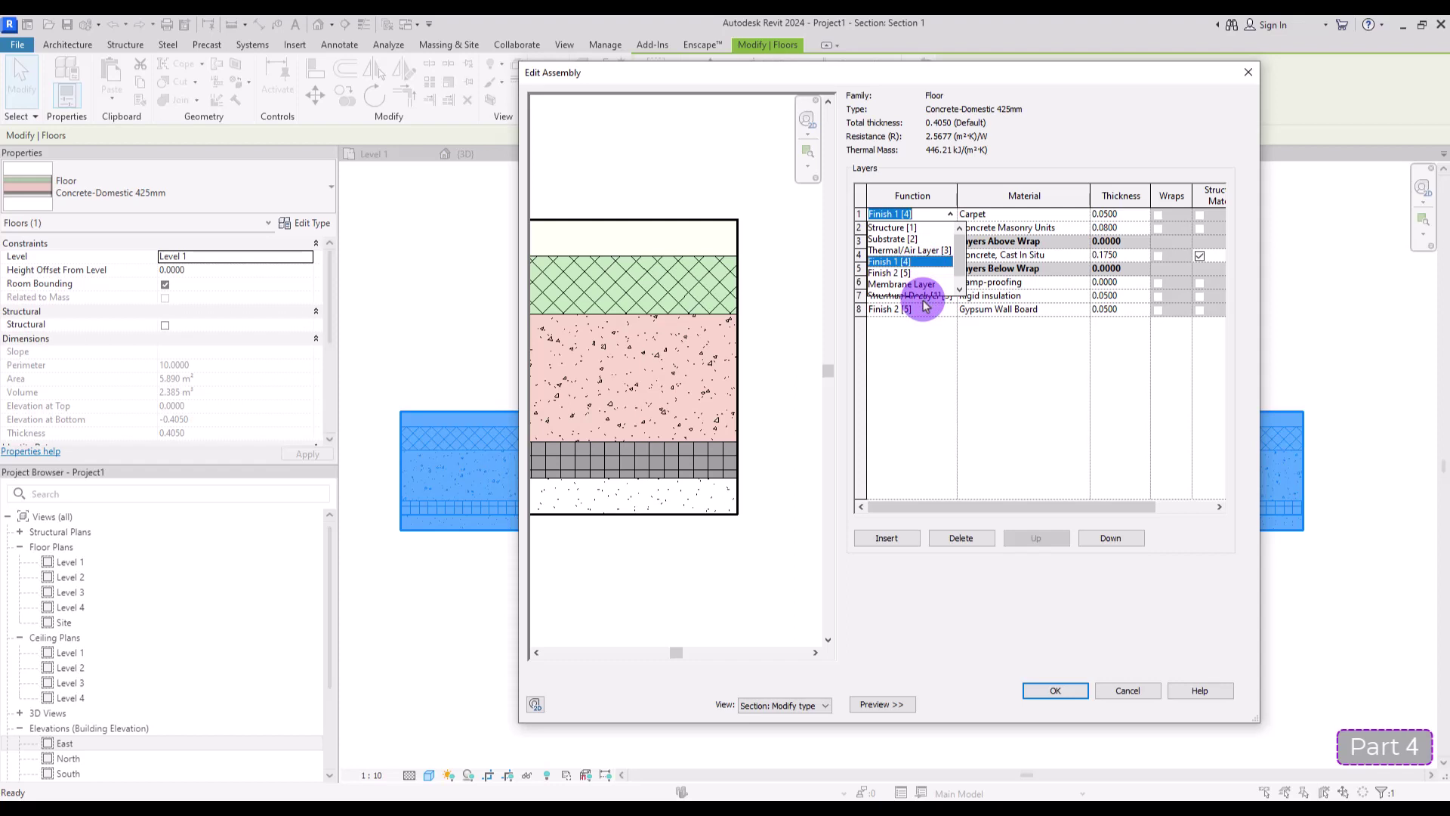
pyautogui.click(906, 353)
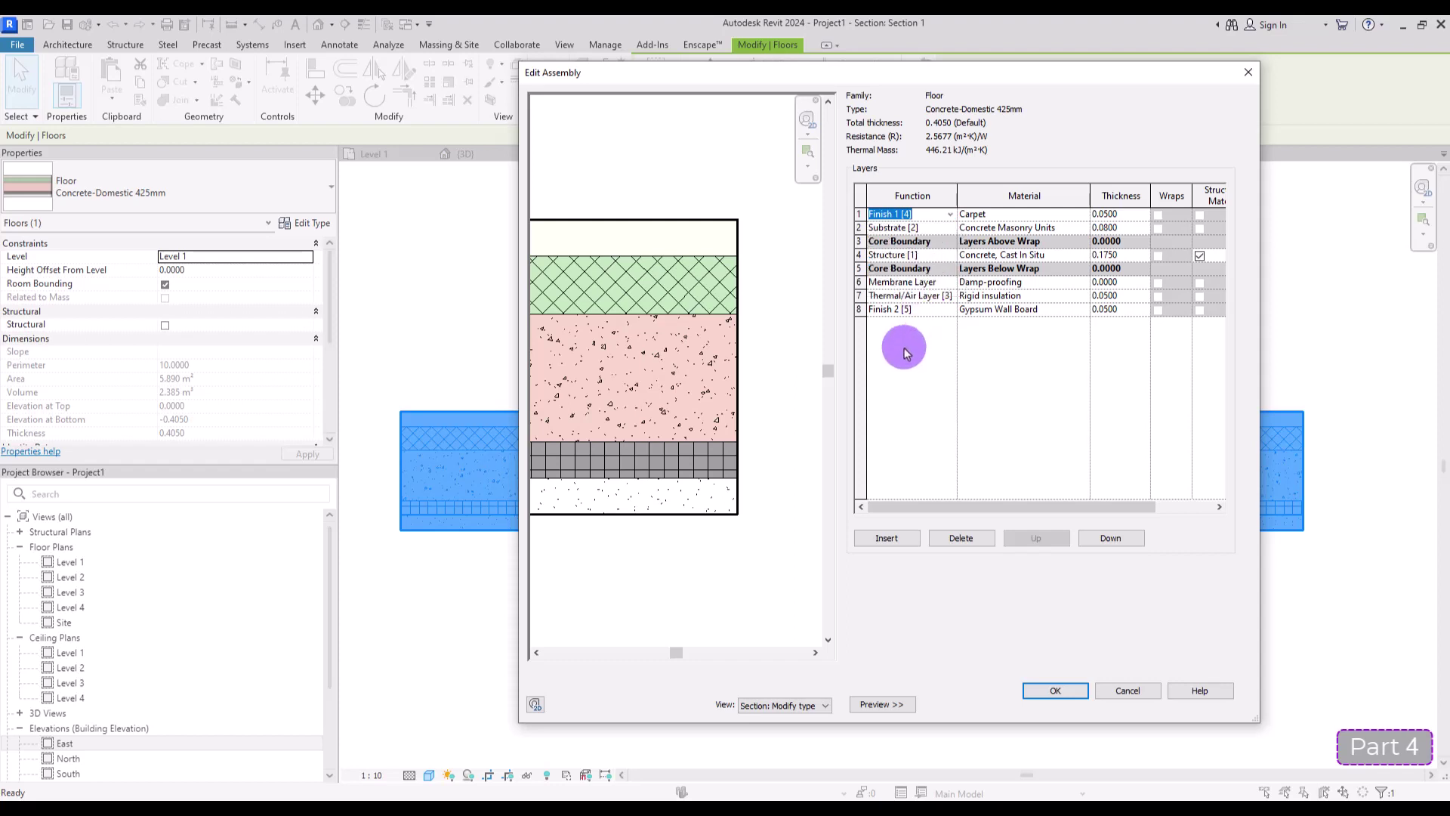
pyautogui.click(950, 215)
pyautogui.click(951, 217)
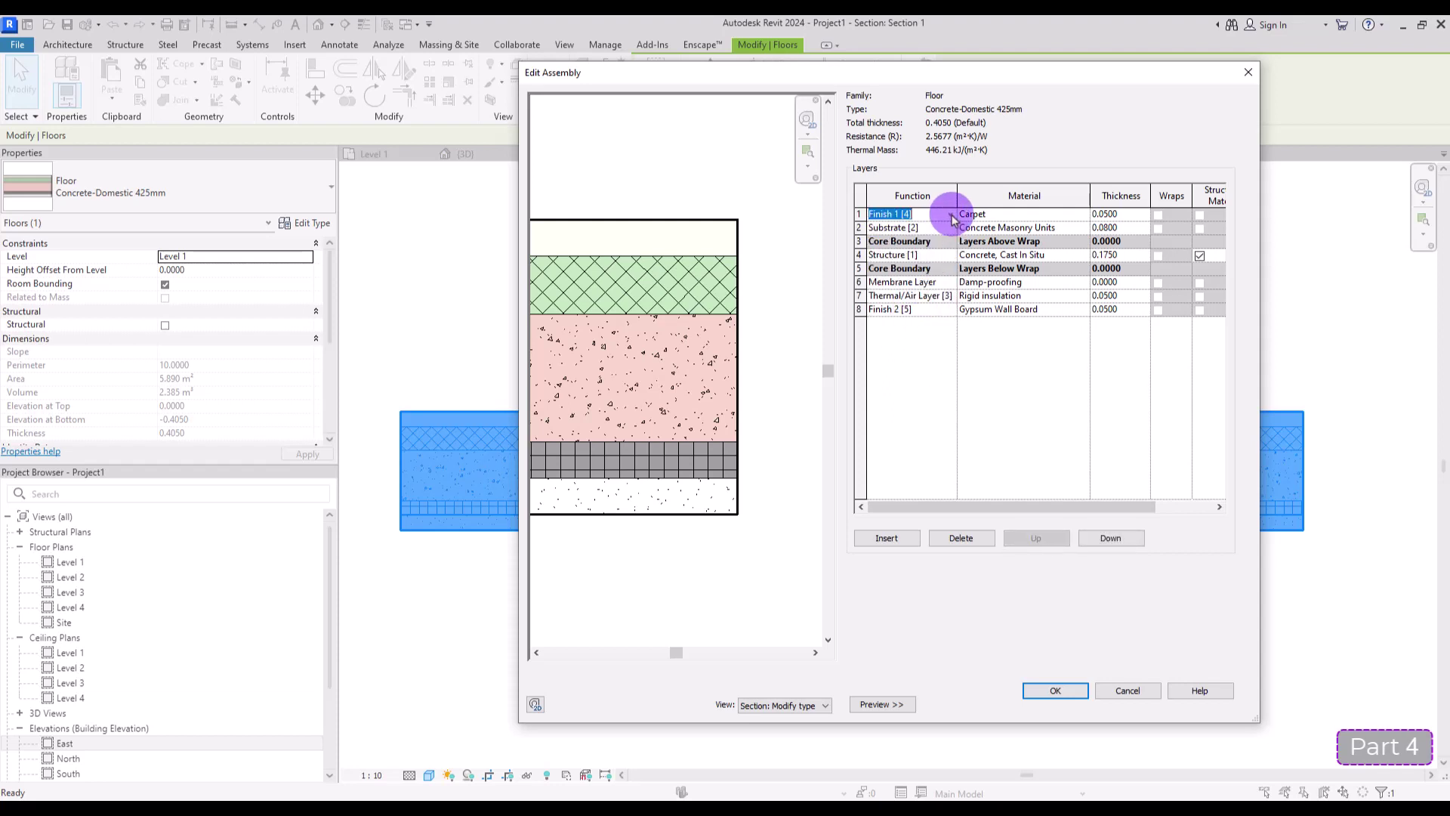
pyautogui.click(955, 311)
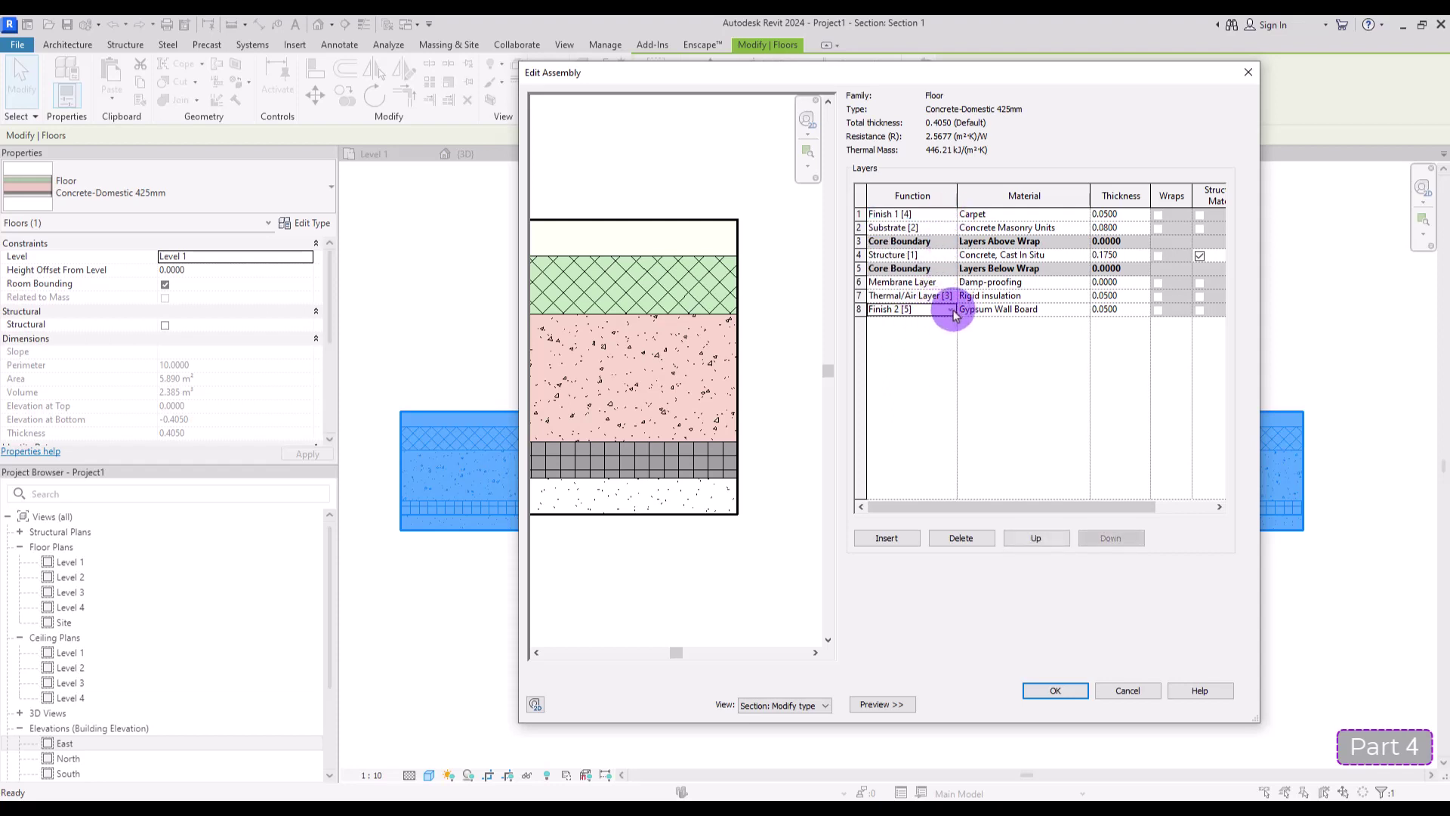
pyautogui.click(952, 310)
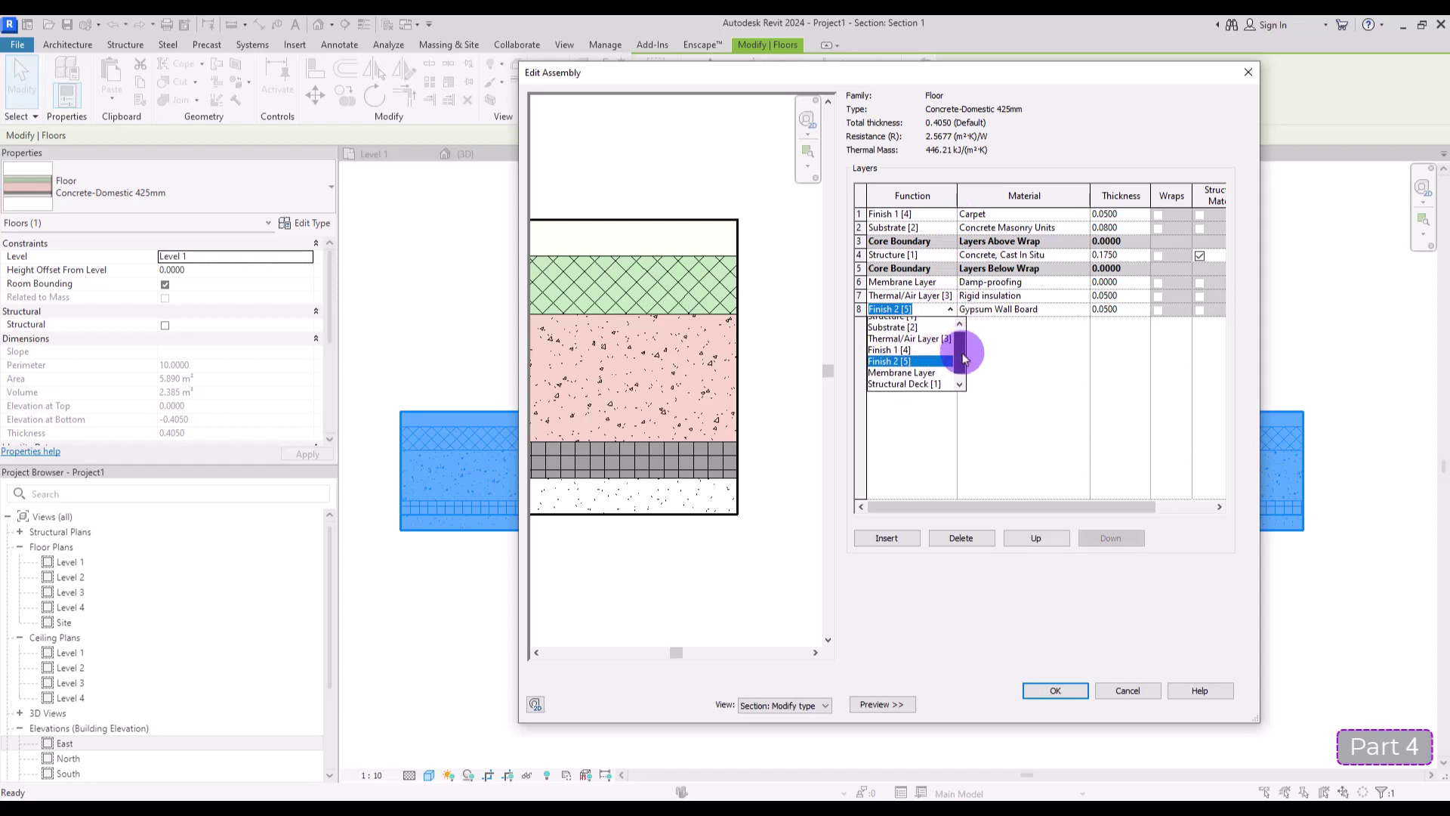
pyautogui.moveTo(963, 358); pyautogui.dragTo(964, 379)
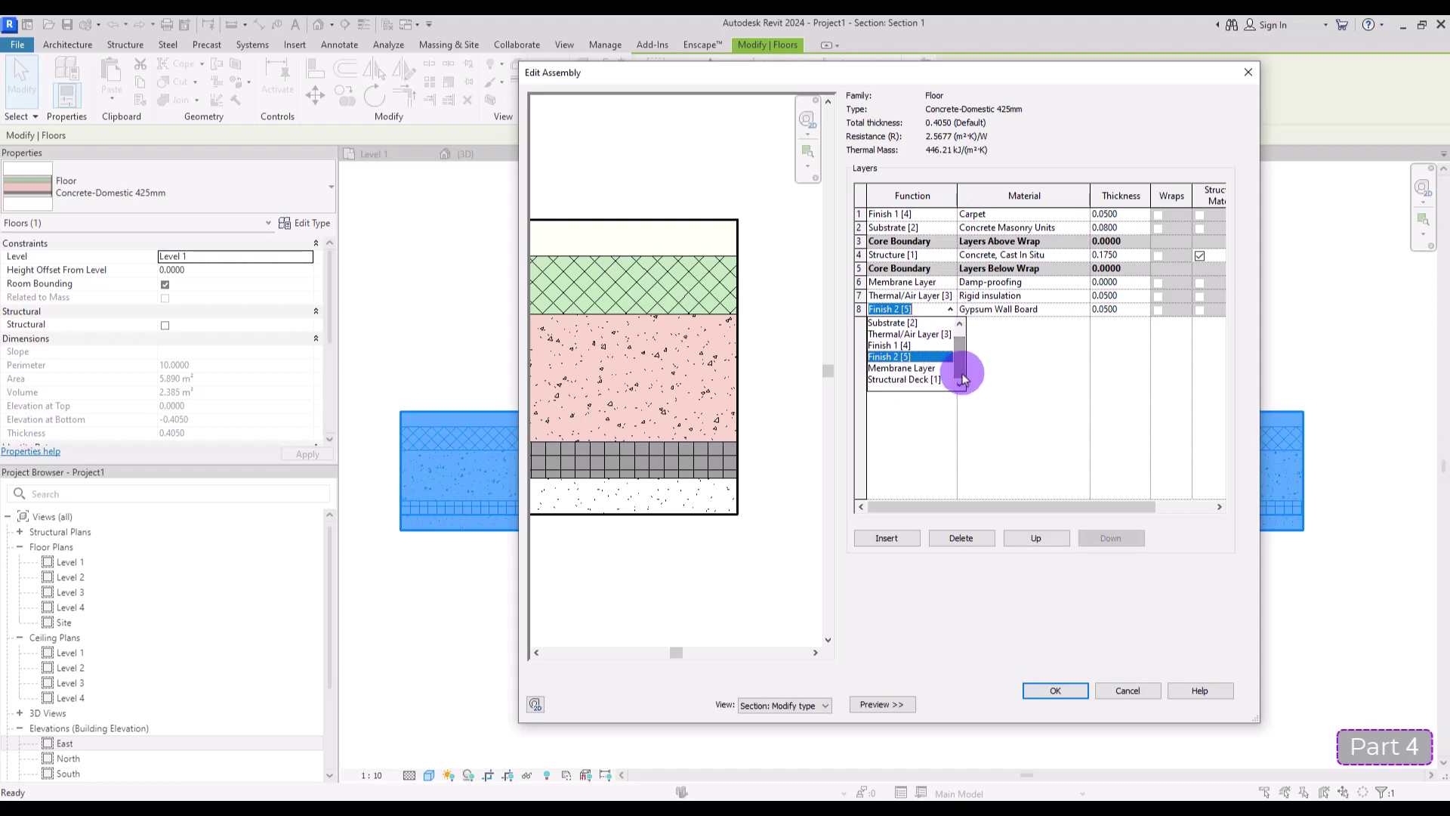
pyautogui.click(1003, 372)
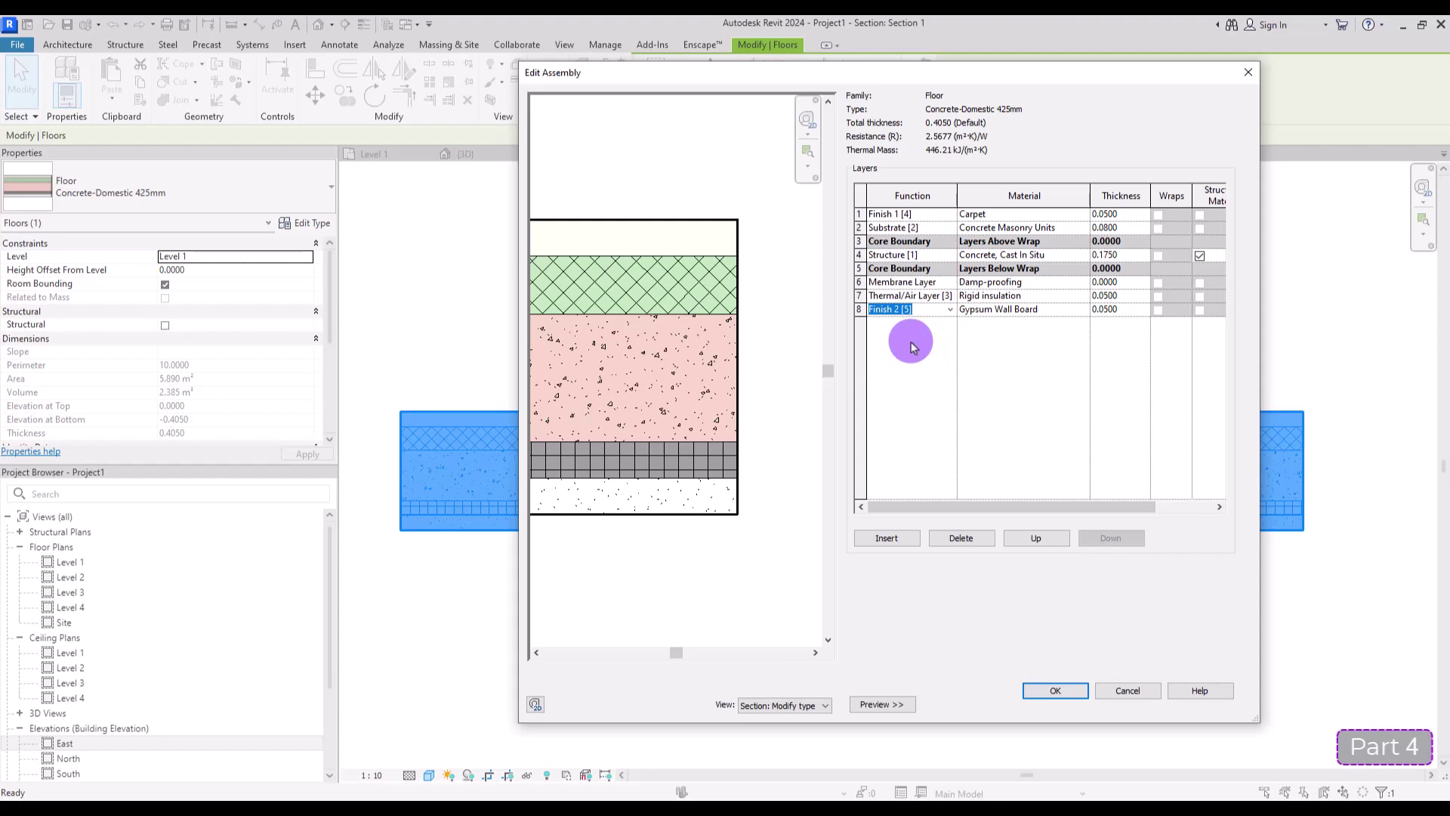
pyautogui.click(931, 356)
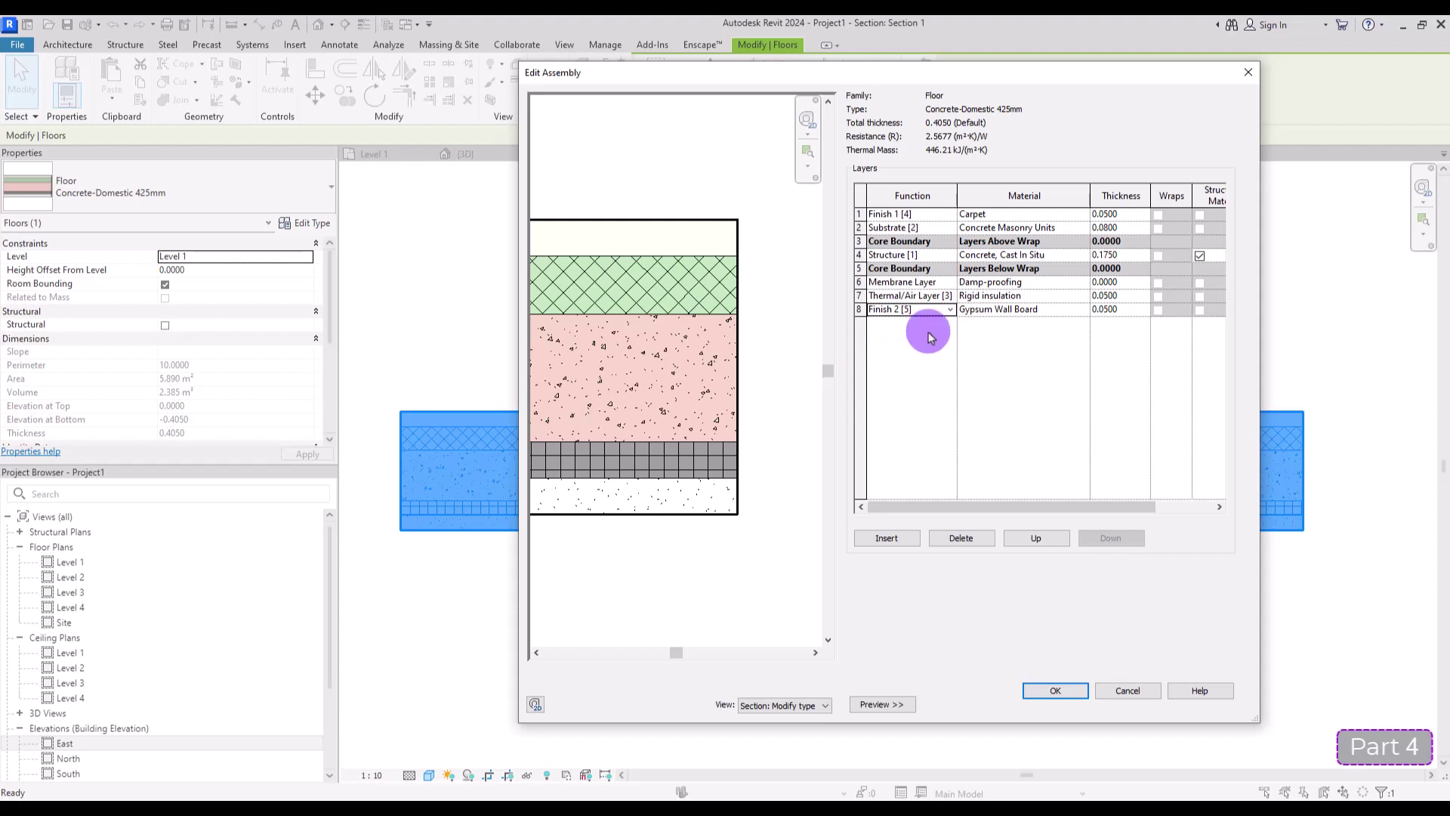
pyautogui.click(954, 216)
pyautogui.click(950, 214)
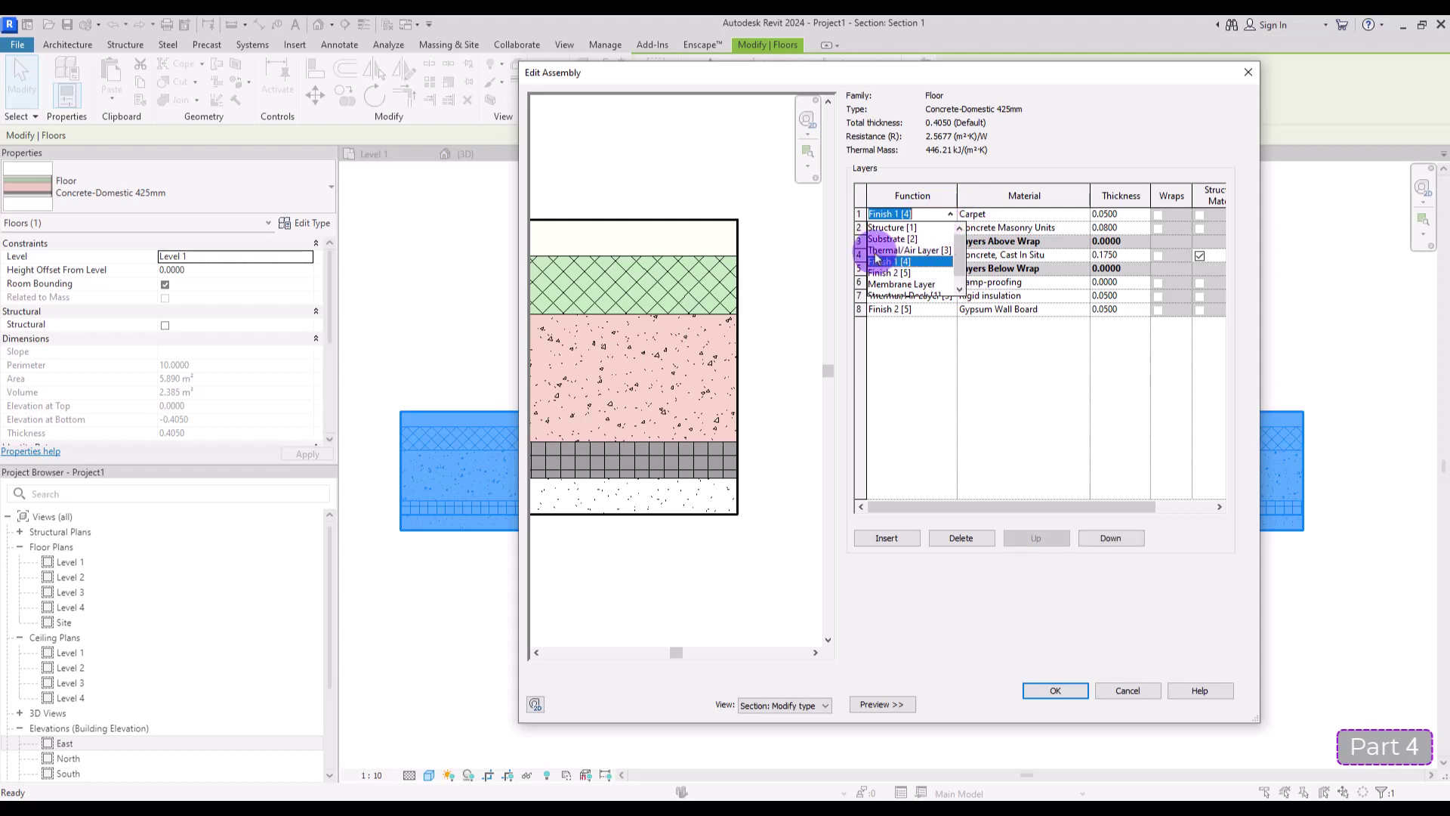
pyautogui.click(909, 414)
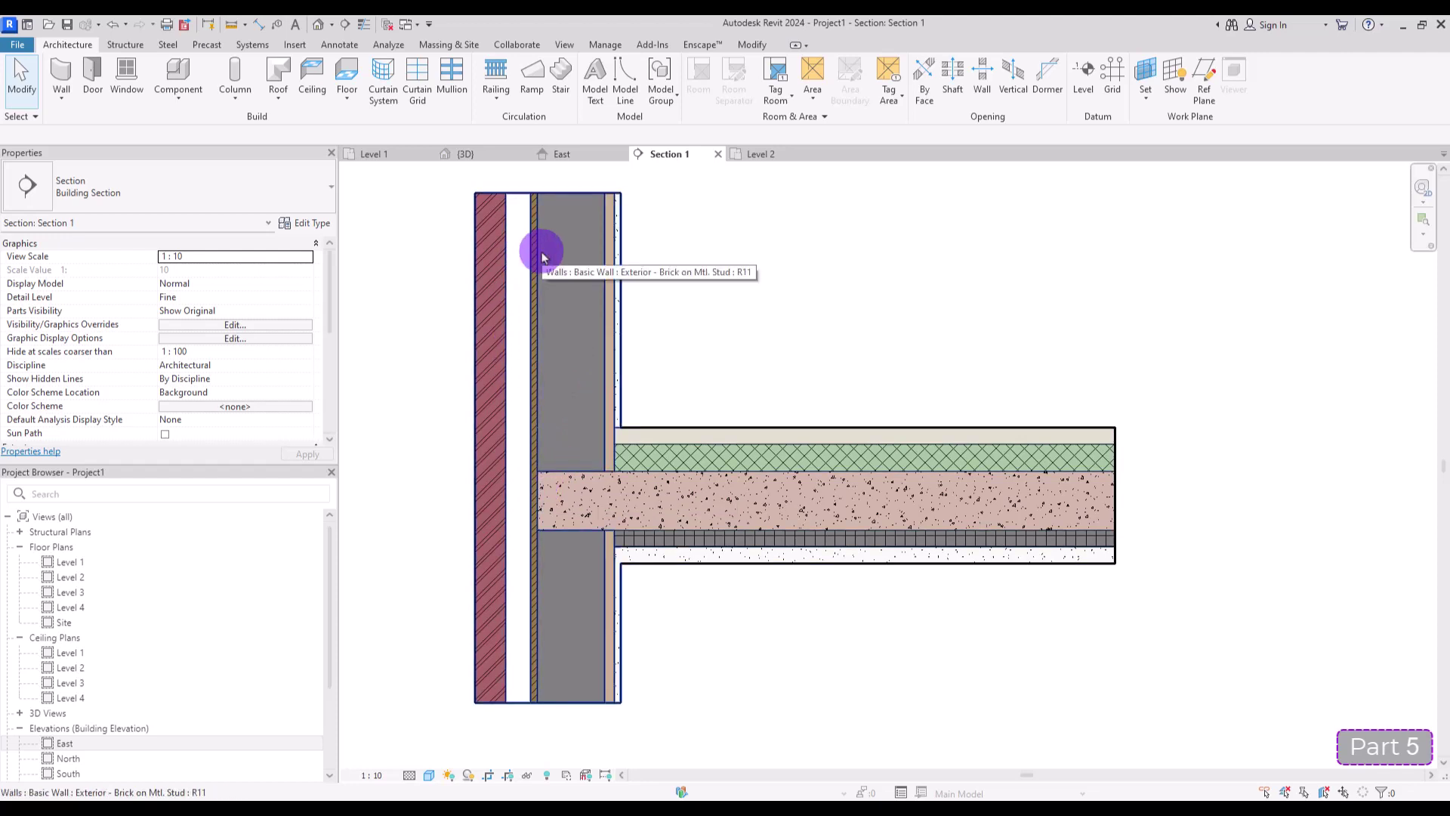
# - Review the layer structure of the Exterior - Brick on Mtl. Stud wall in Section 1 and examine its junction with the floor
pyautogui.moveTo(545, 263); pyautogui.dragTo(553, 277, button='middle')
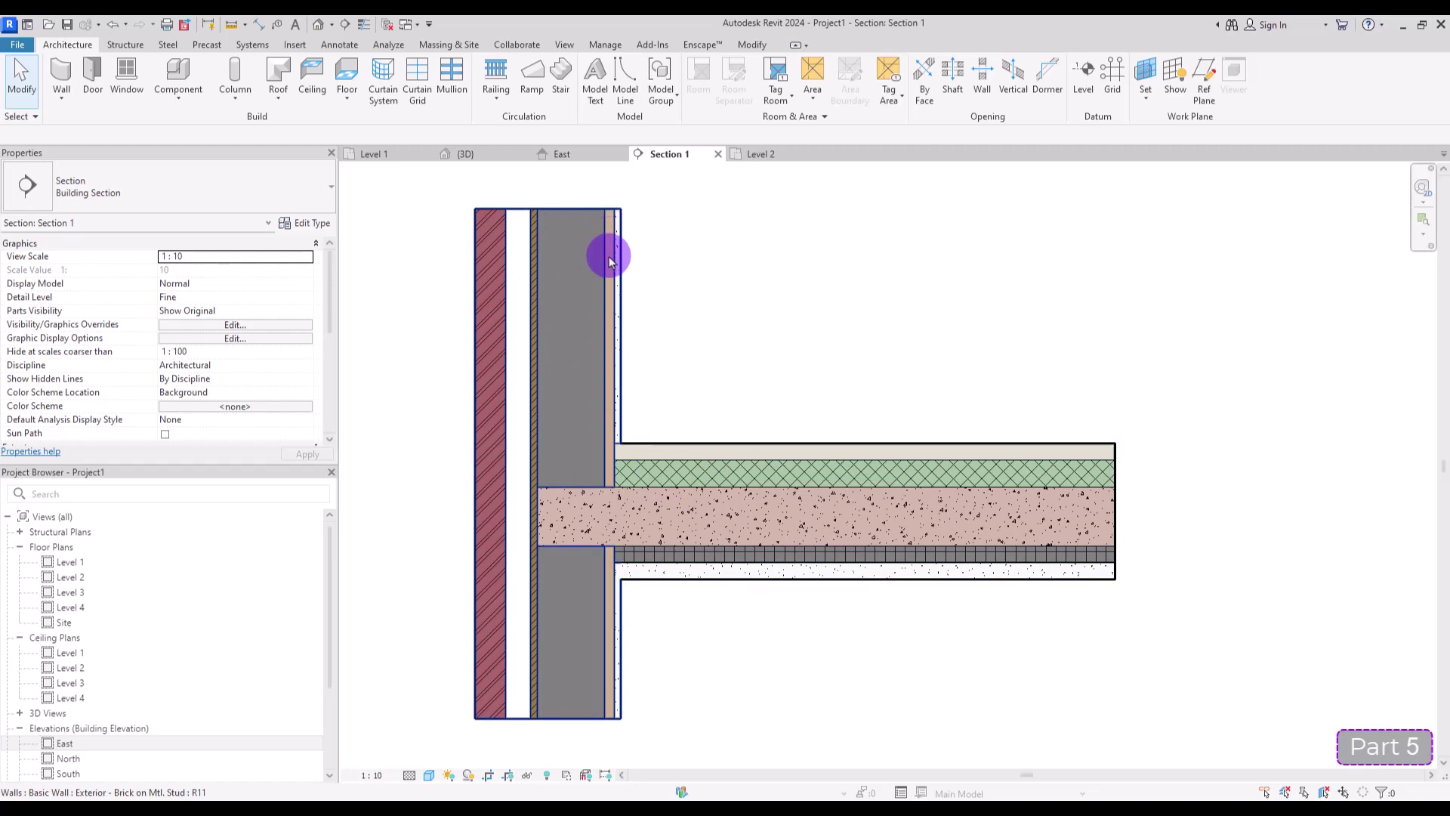
pyautogui.click(610, 436)
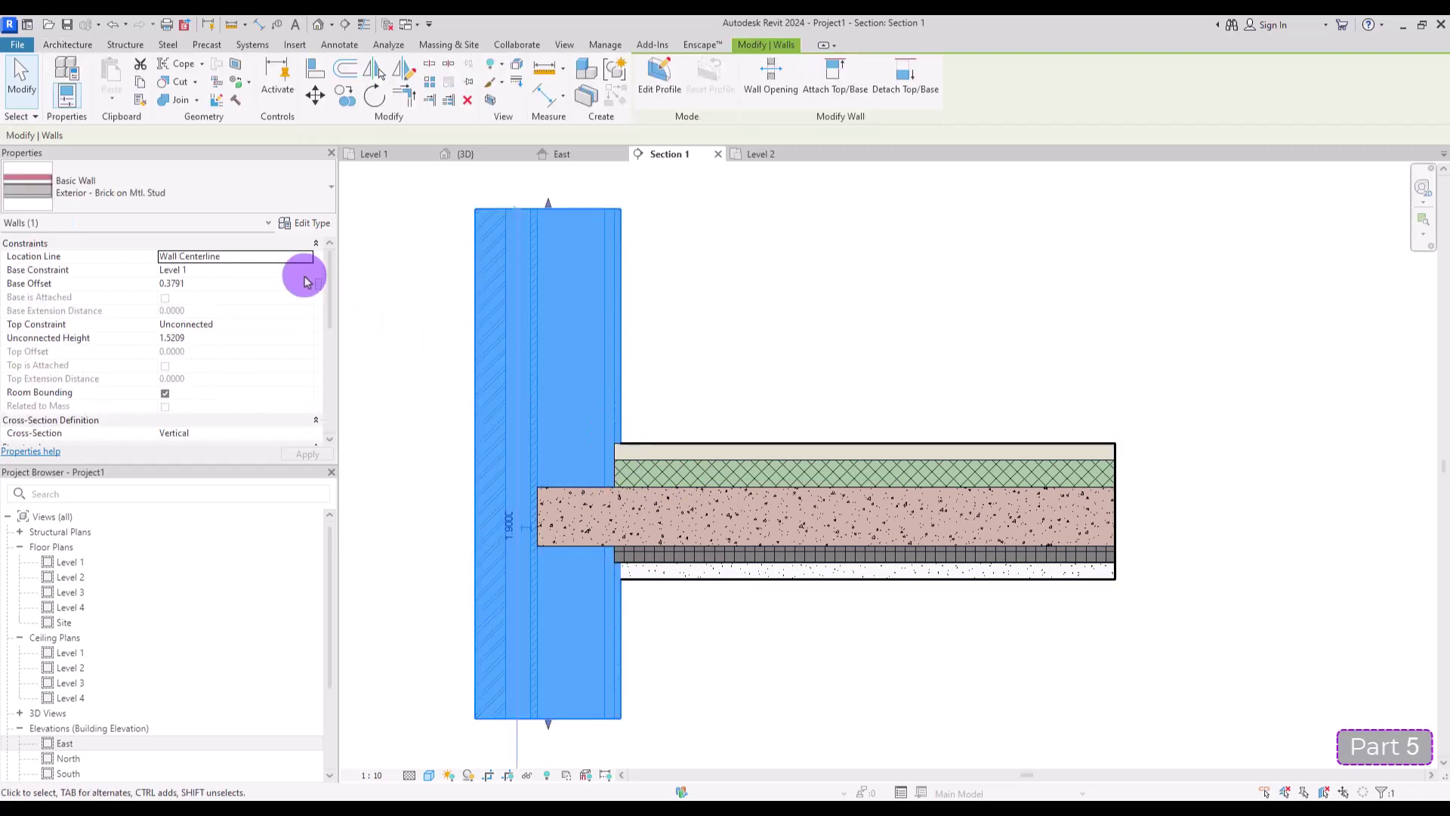
pyautogui.press('Escape')
pyautogui.click(609, 246)
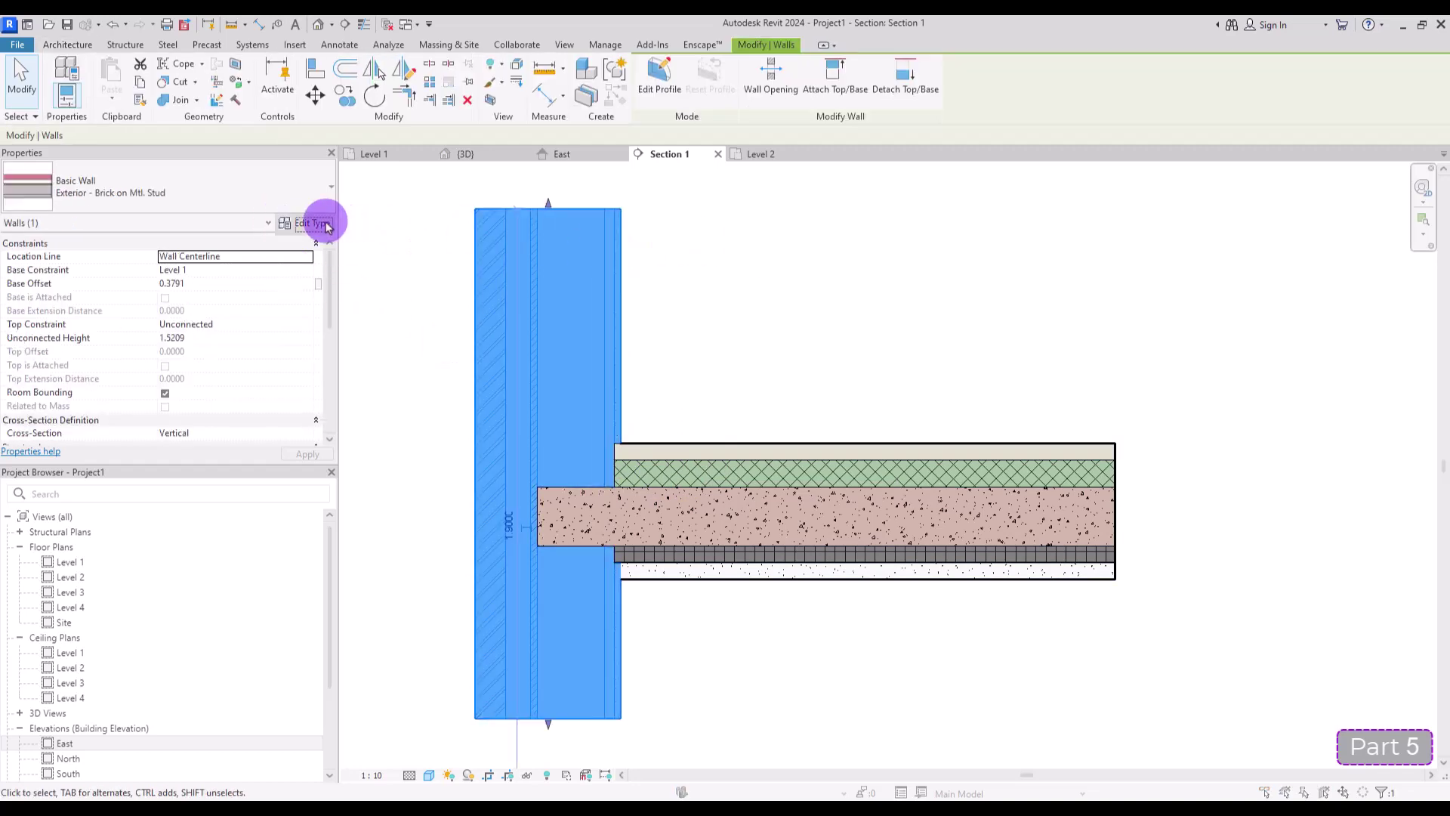
pyautogui.click(317, 222)
pyautogui.click(1204, 170)
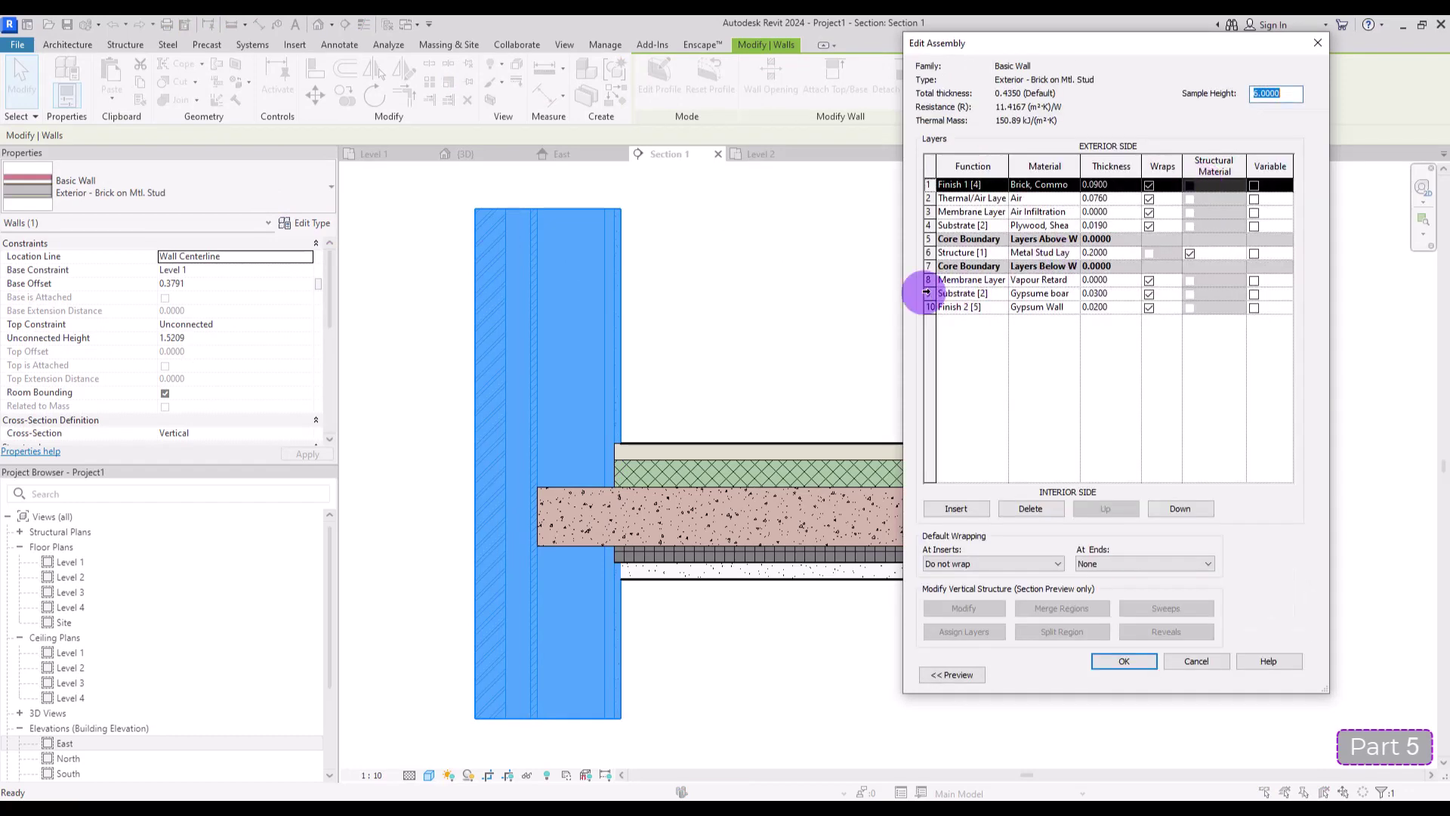
pyautogui.click(931, 293)
pyautogui.click(1318, 42)
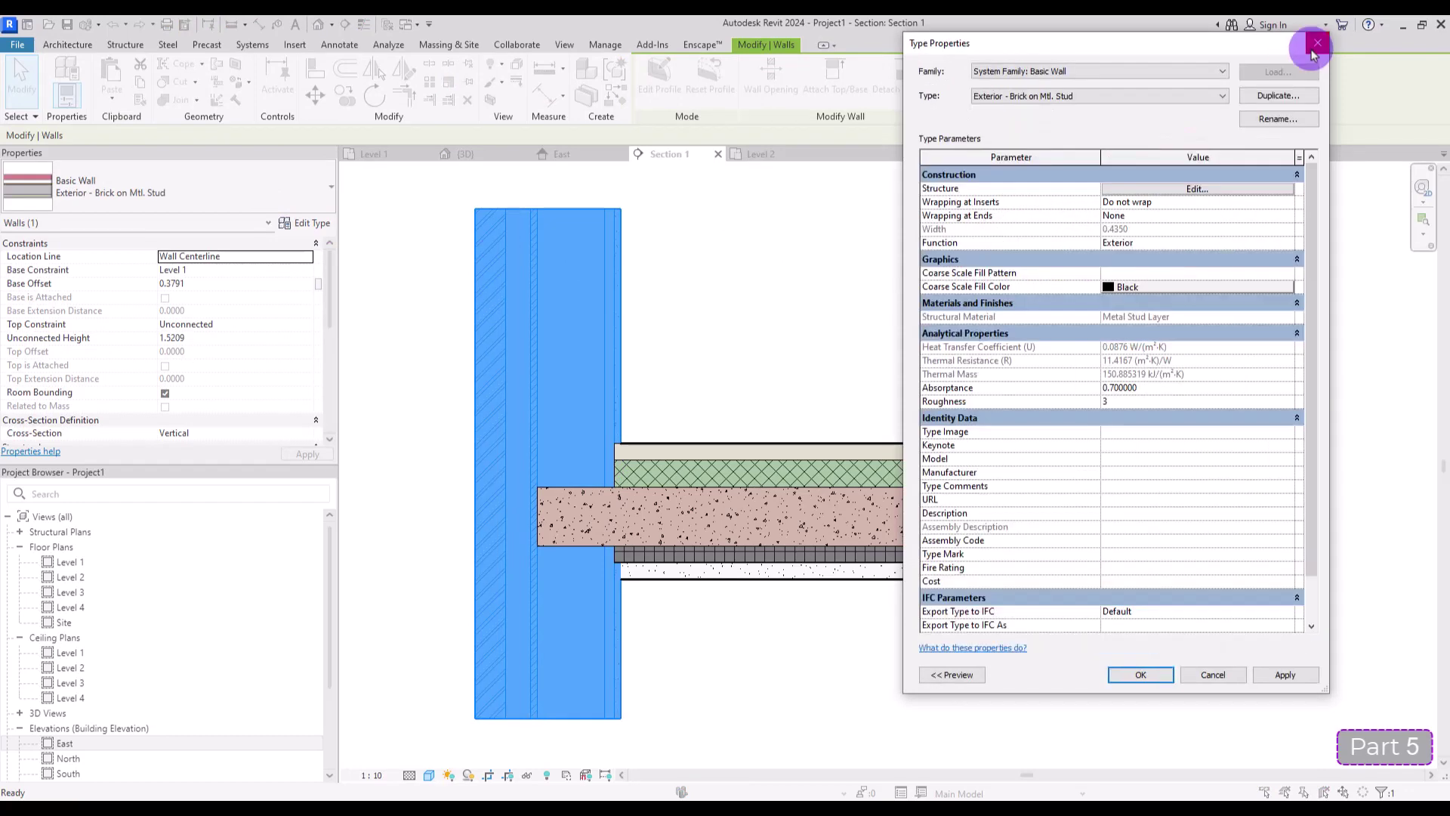
pyautogui.click(1311, 45)
pyautogui.click(867, 282)
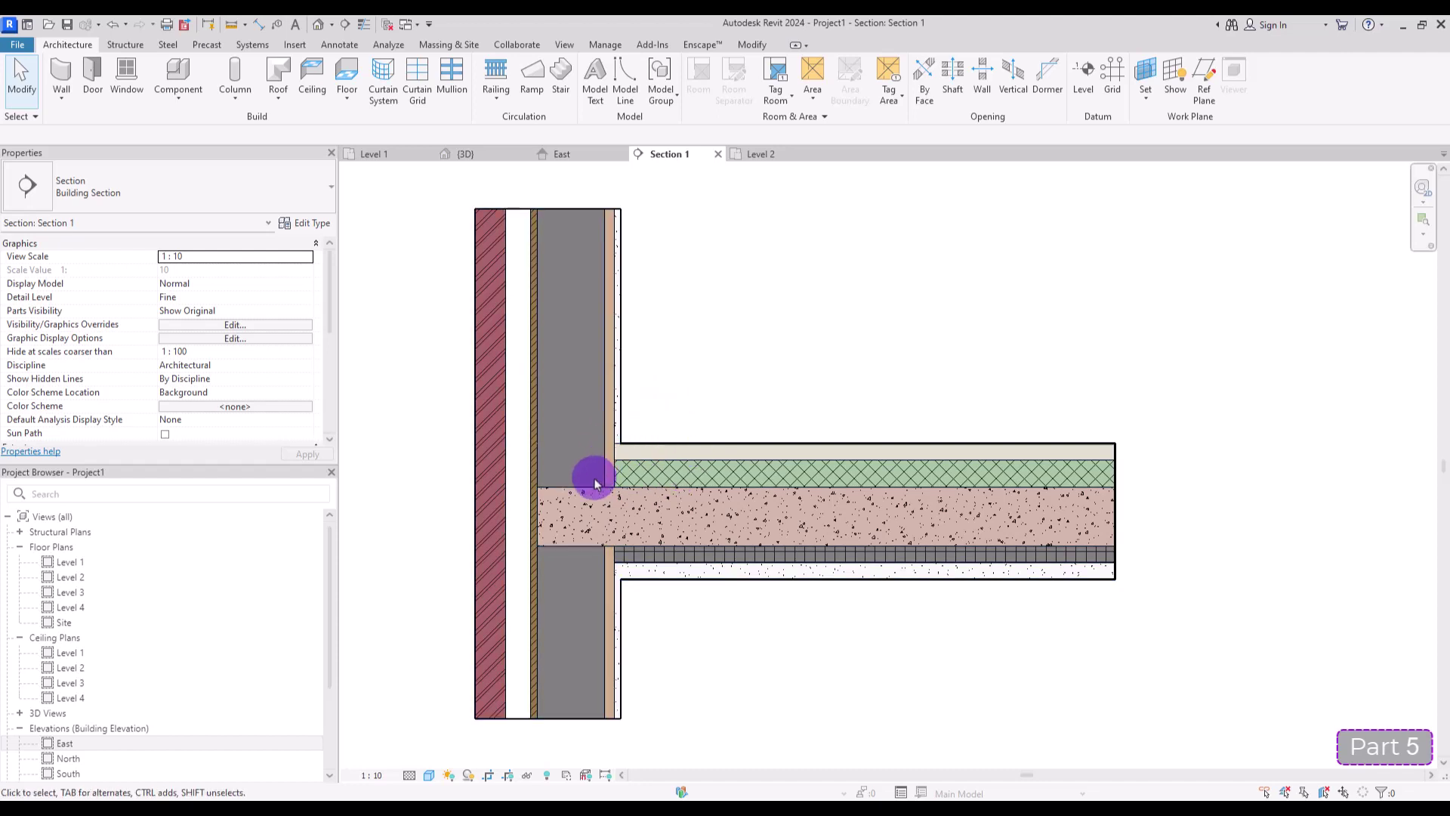
pyautogui.scroll(3, 605, 494)
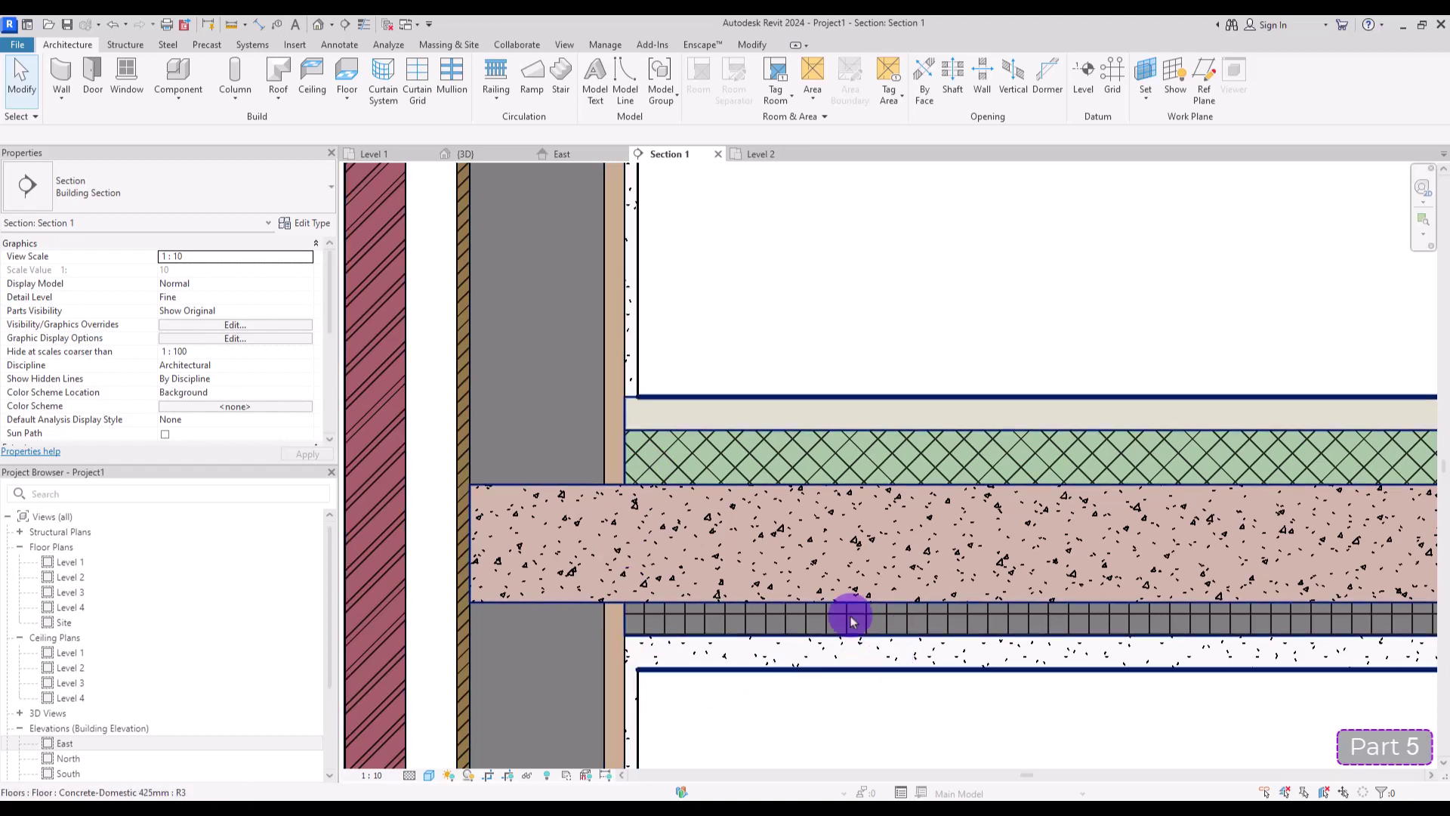
pyautogui.click(625, 696)
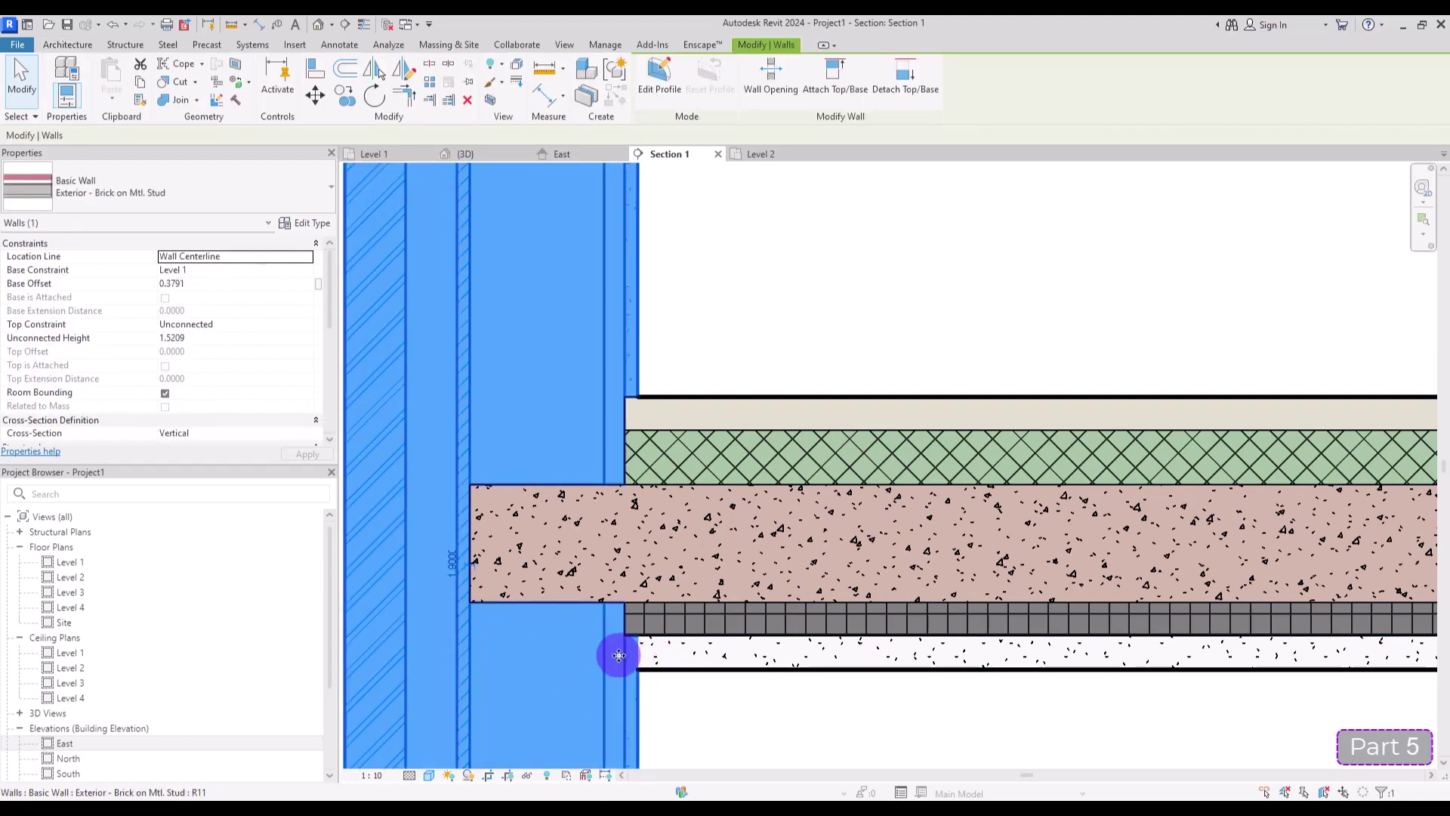
pyautogui.click(710, 708)
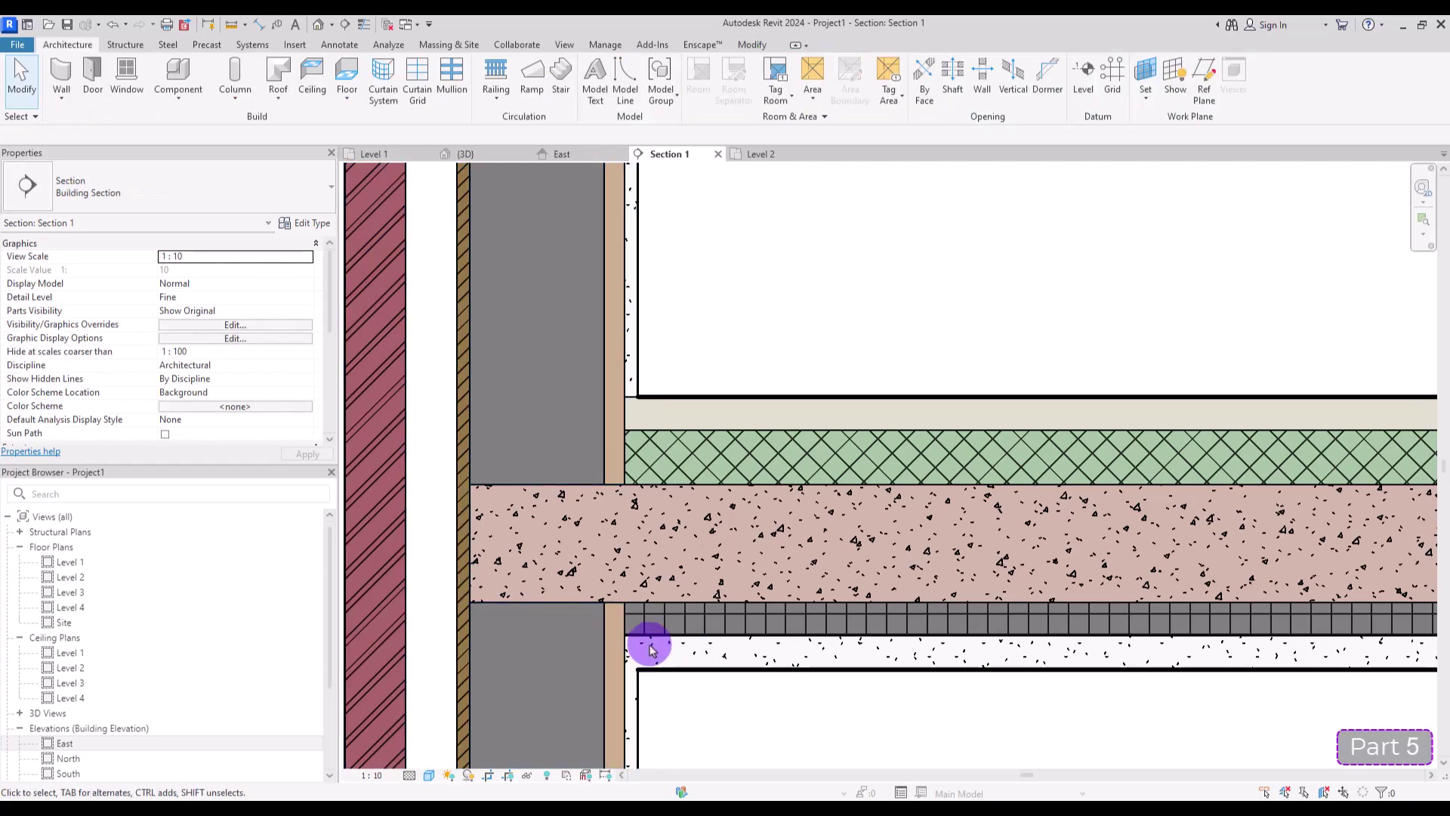
# - Change the function of the Concrete-Domestic 425mm floor's concrete masonry layer to Structure [1] and apply the edited type
pyautogui.click(814, 654)
pyautogui.scroll(-1, 756, 295)
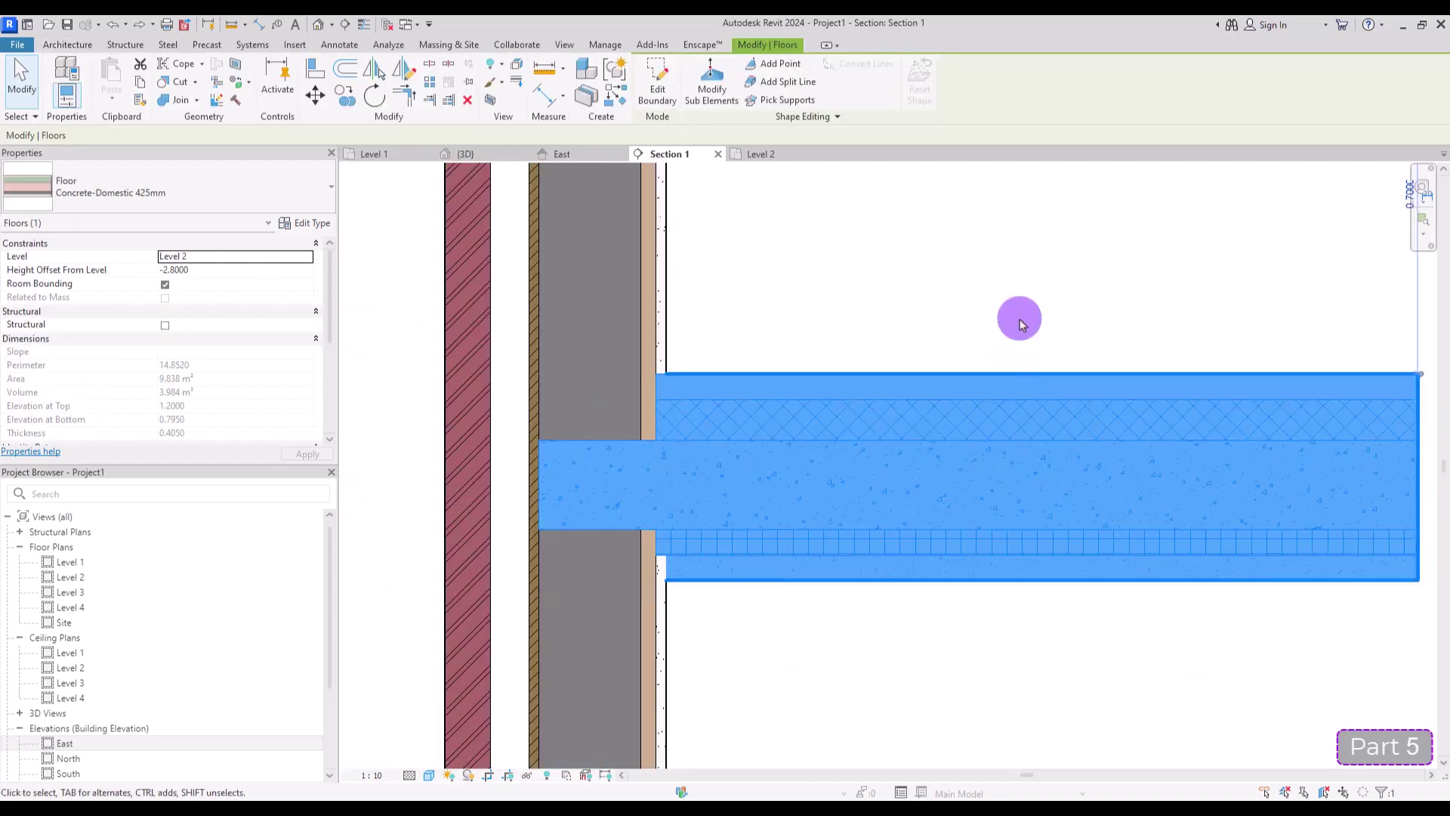
pyautogui.click(962, 362)
pyautogui.click(861, 382)
pyautogui.click(293, 224)
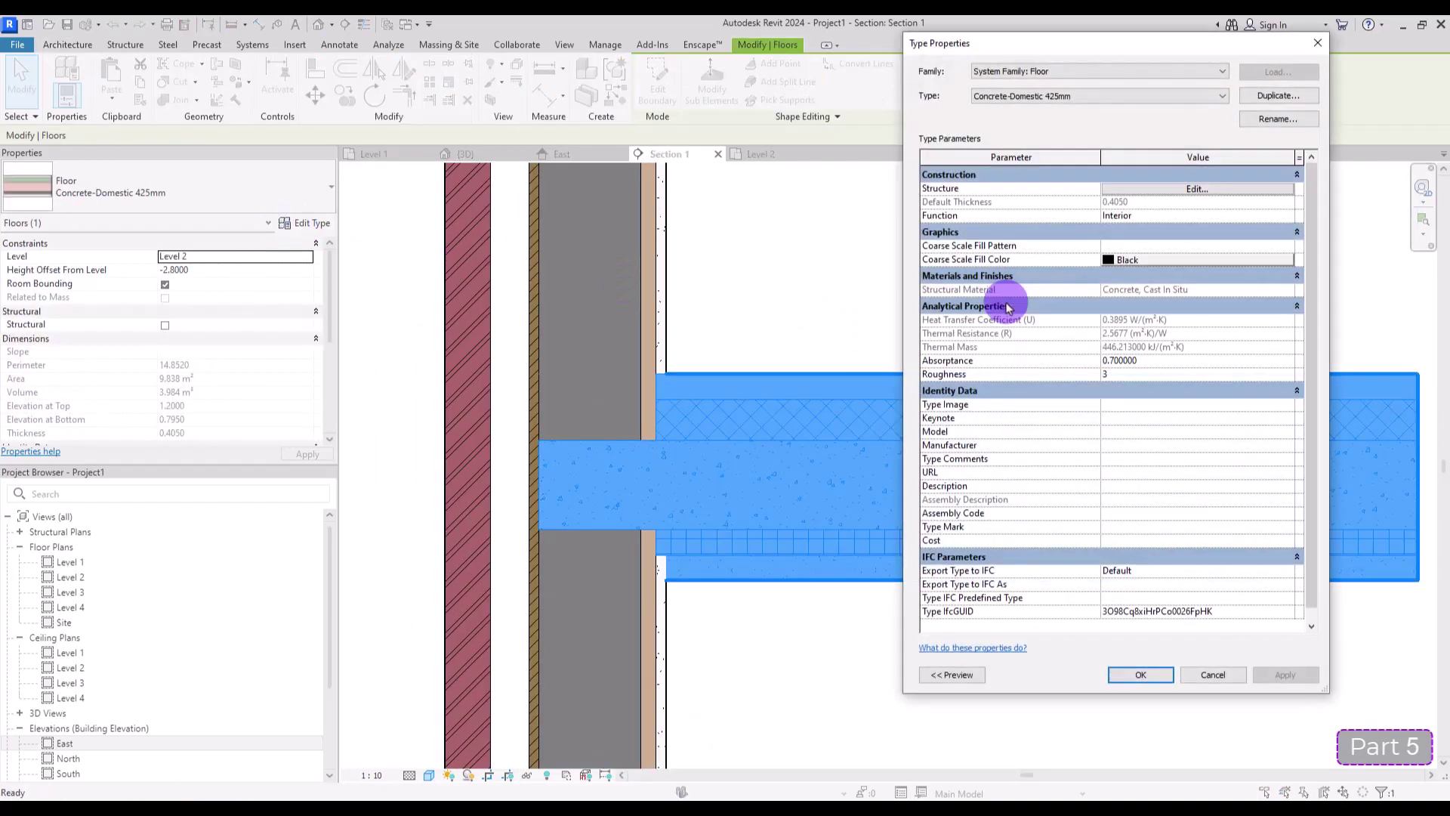
pyautogui.click(1171, 220)
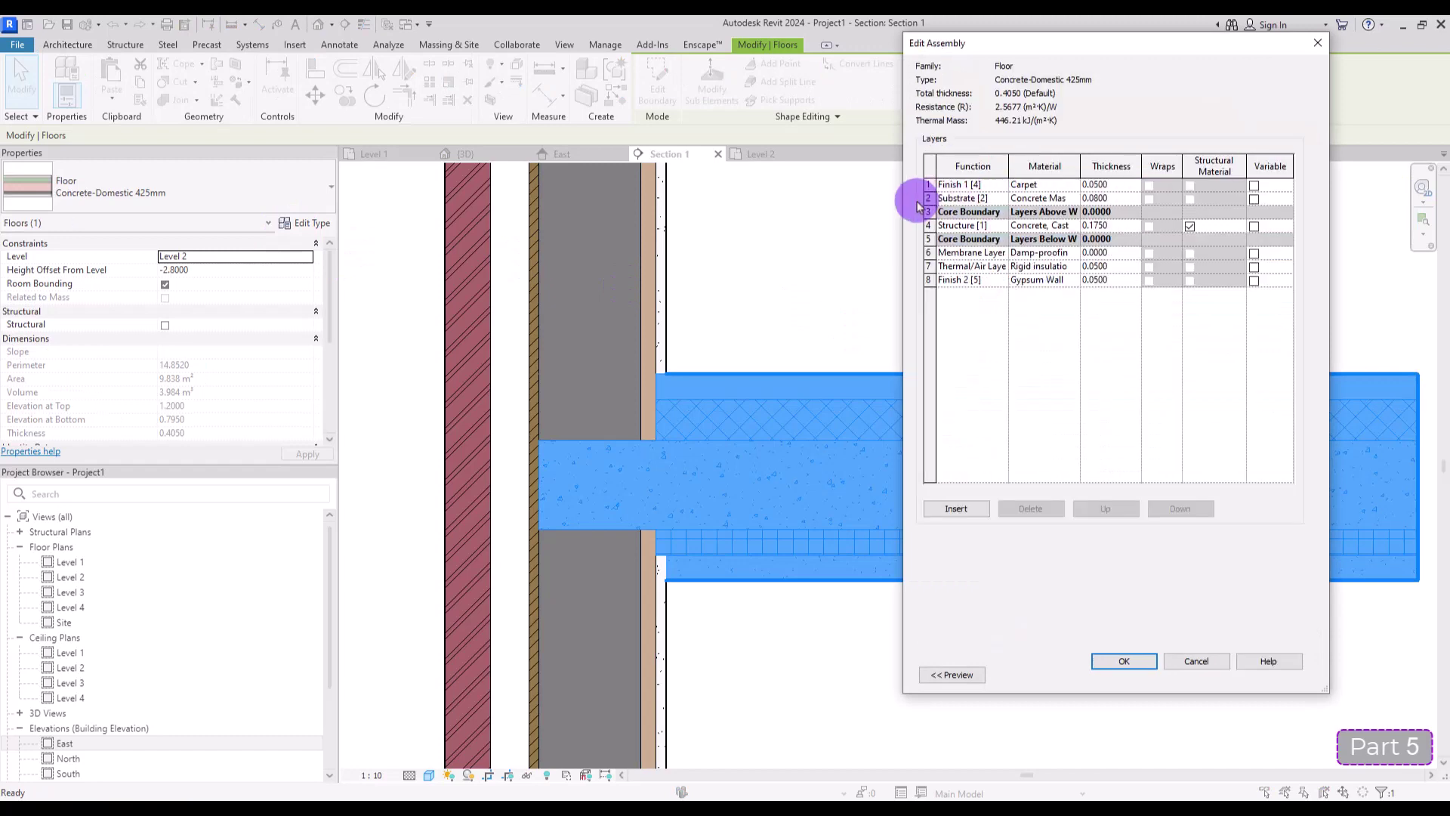
pyautogui.click(995, 197)
pyautogui.click(1001, 198)
pyautogui.click(963, 212)
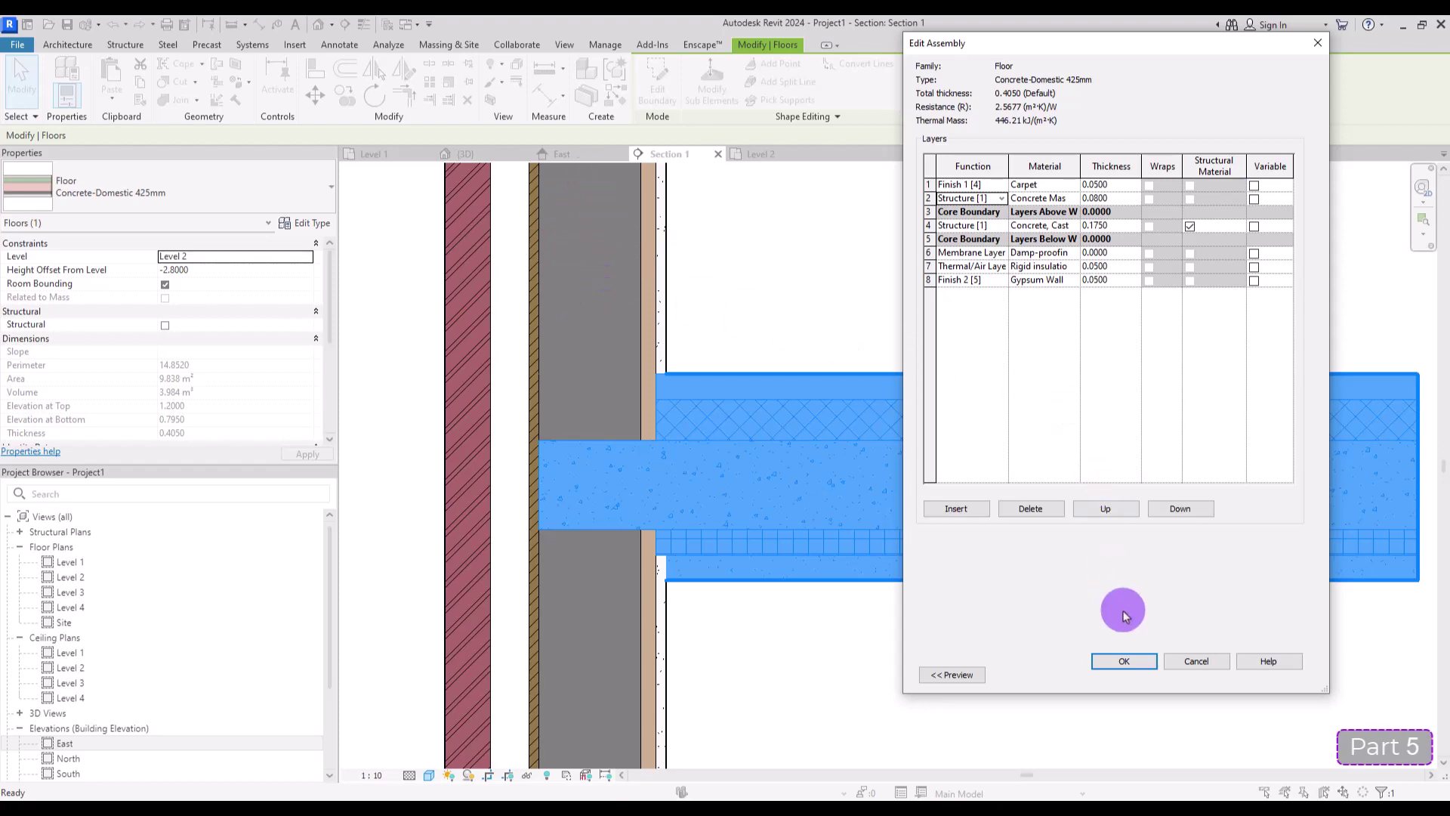
pyautogui.click(1123, 662)
pyautogui.click(1153, 670)
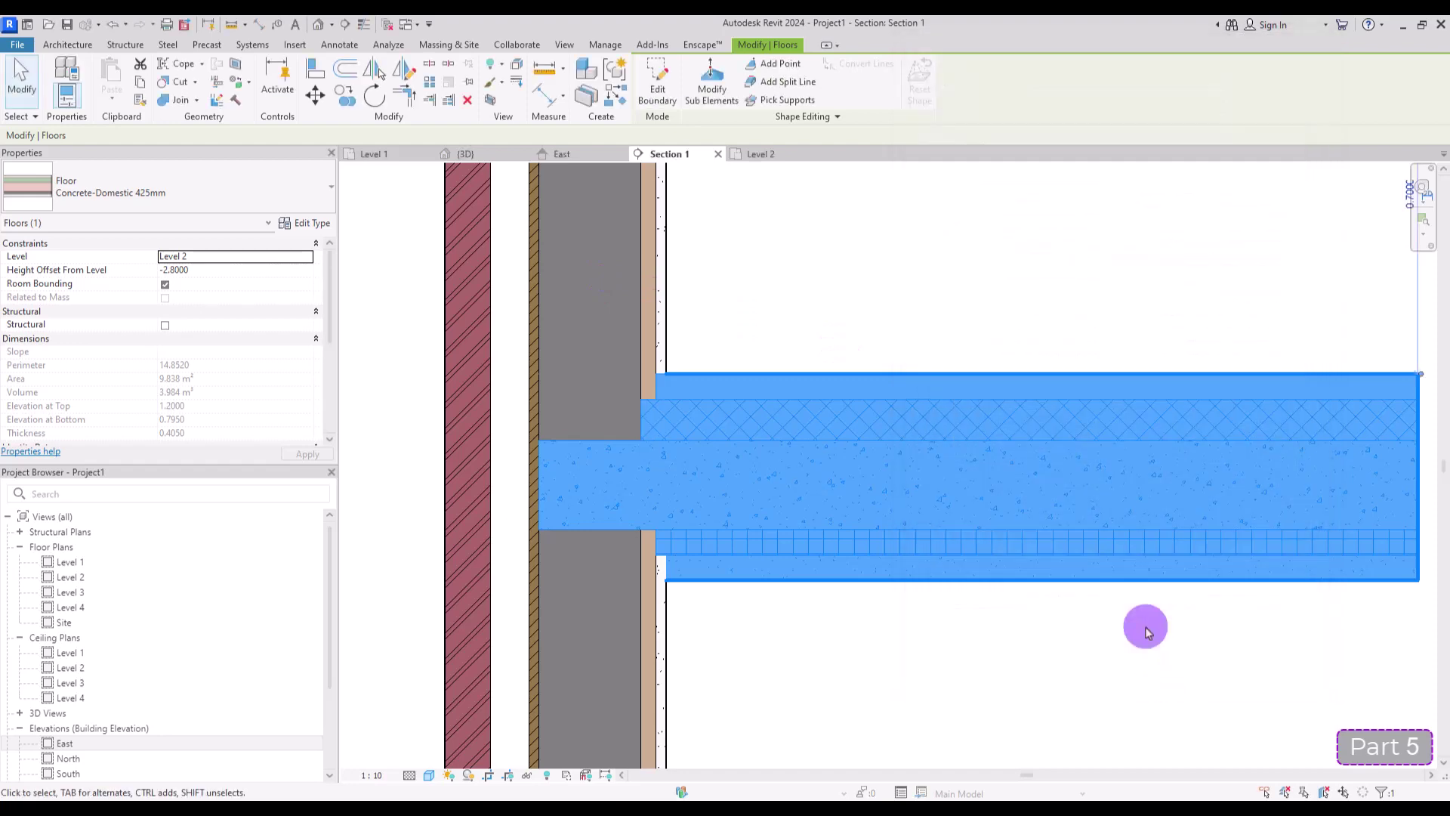
# - Undo the floor's last layer function change and select the floor in Section 1 again
pyautogui.click(827, 259)
pyautogui.click(796, 375)
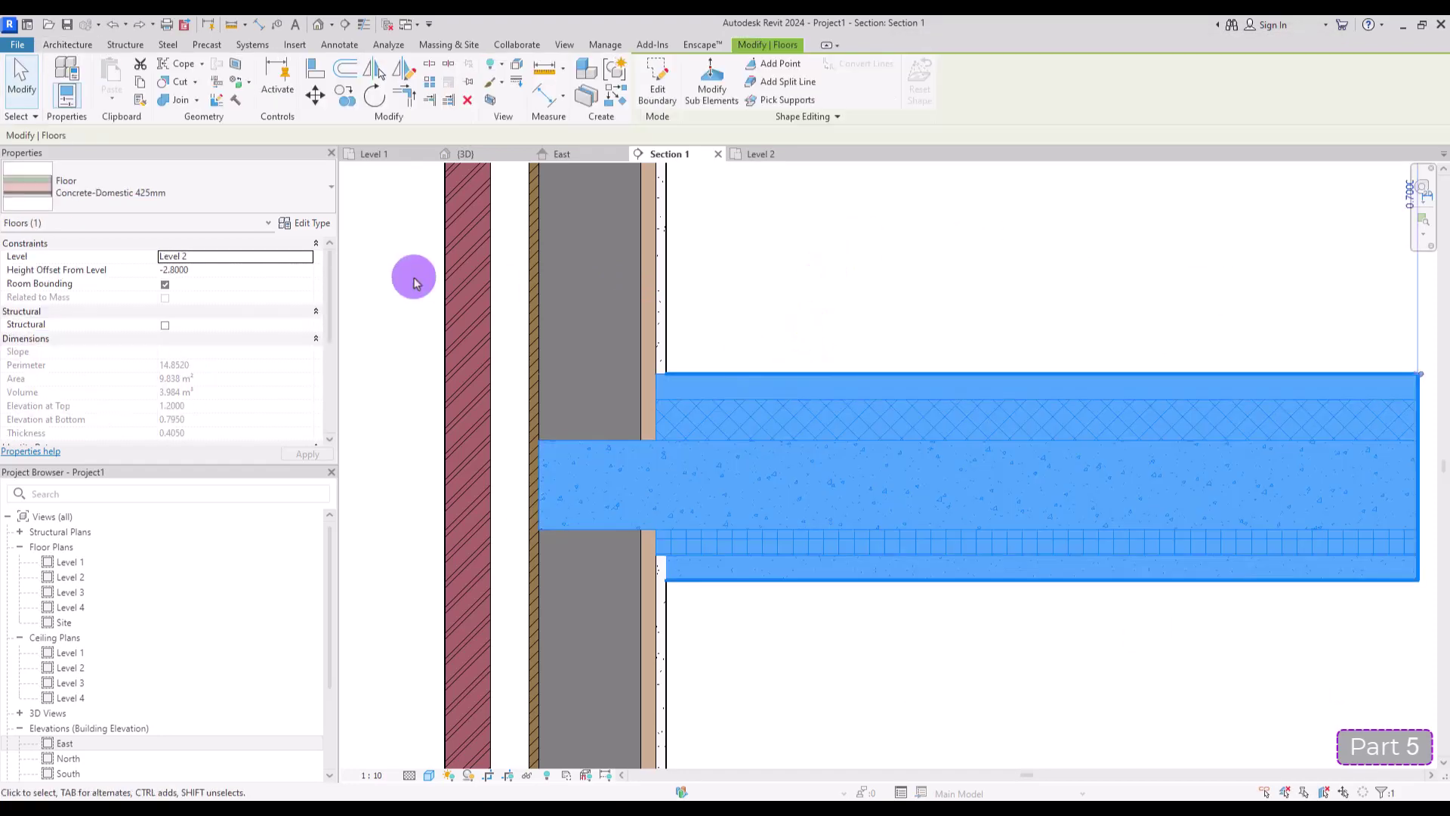
# - Move the Substrate [2] concrete masonry layer of the Concrete-Domestic 425mm floor down inside the core boundary and apply the edited type
pyautogui.click(314, 226)
pyautogui.click(1117, 189)
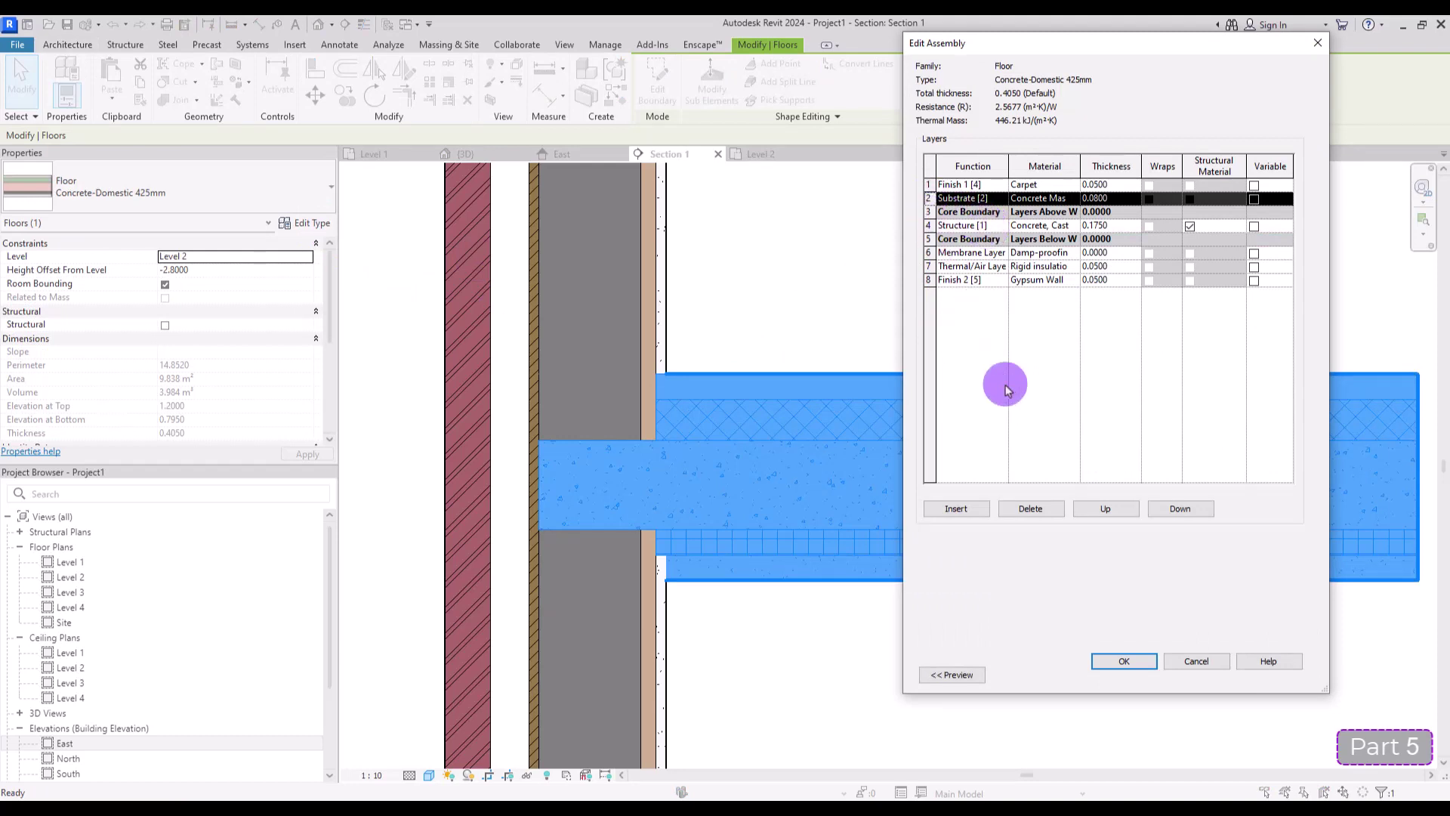
pyautogui.click(1180, 509)
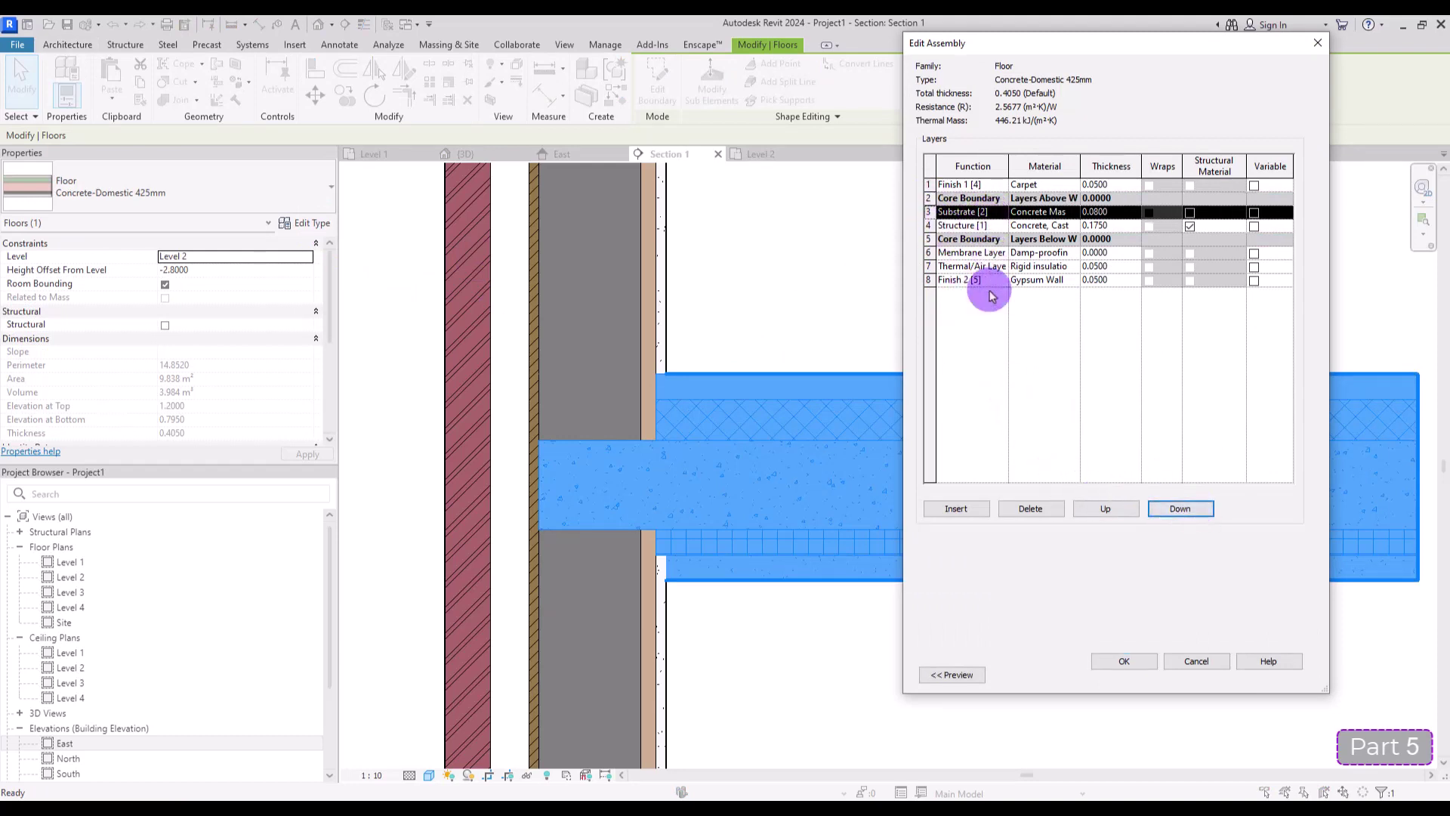
pyautogui.click(973, 349)
pyautogui.click(1124, 661)
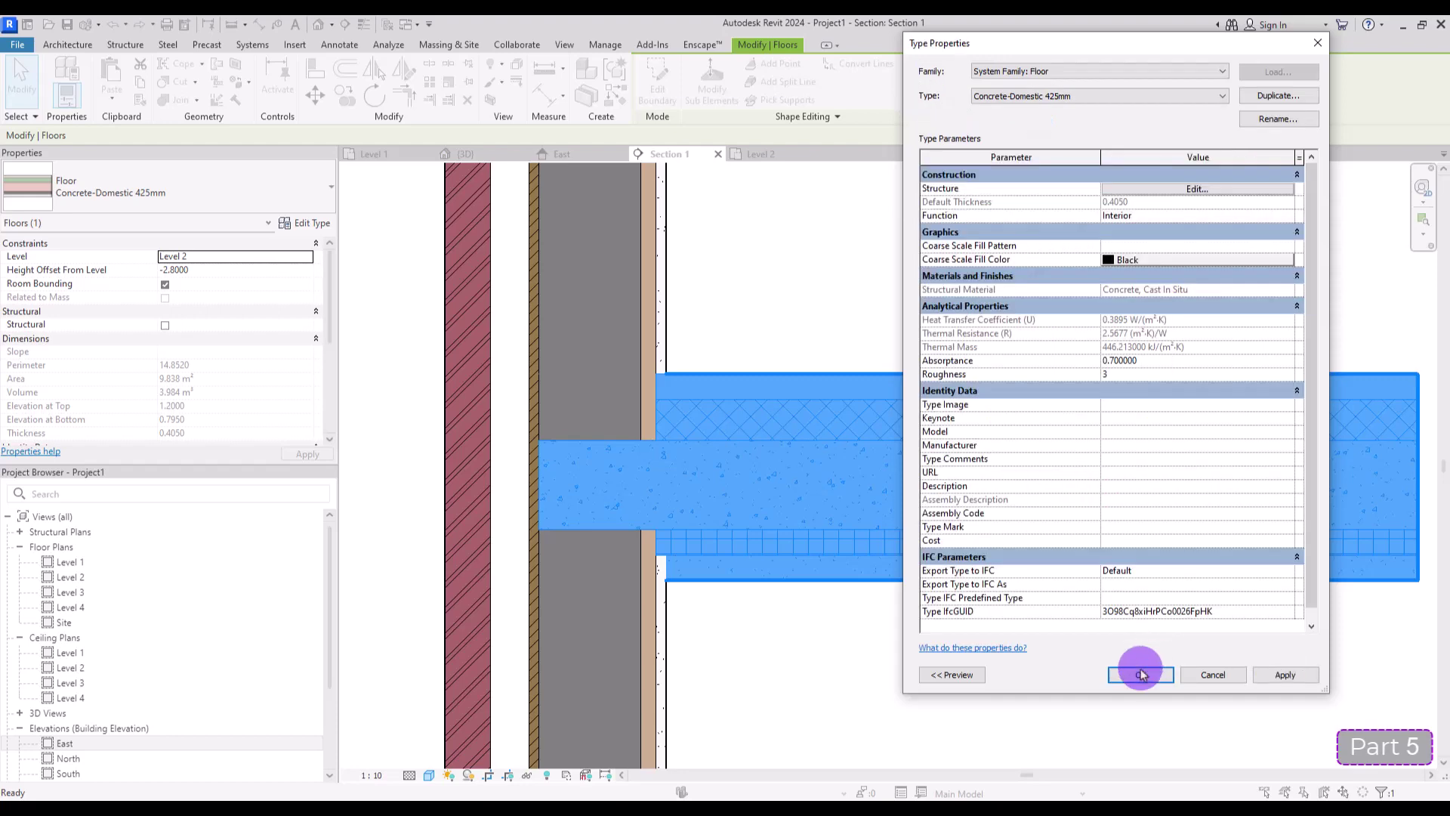
pyautogui.click(1137, 668)
pyautogui.click(899, 384)
pyautogui.click(676, 301)
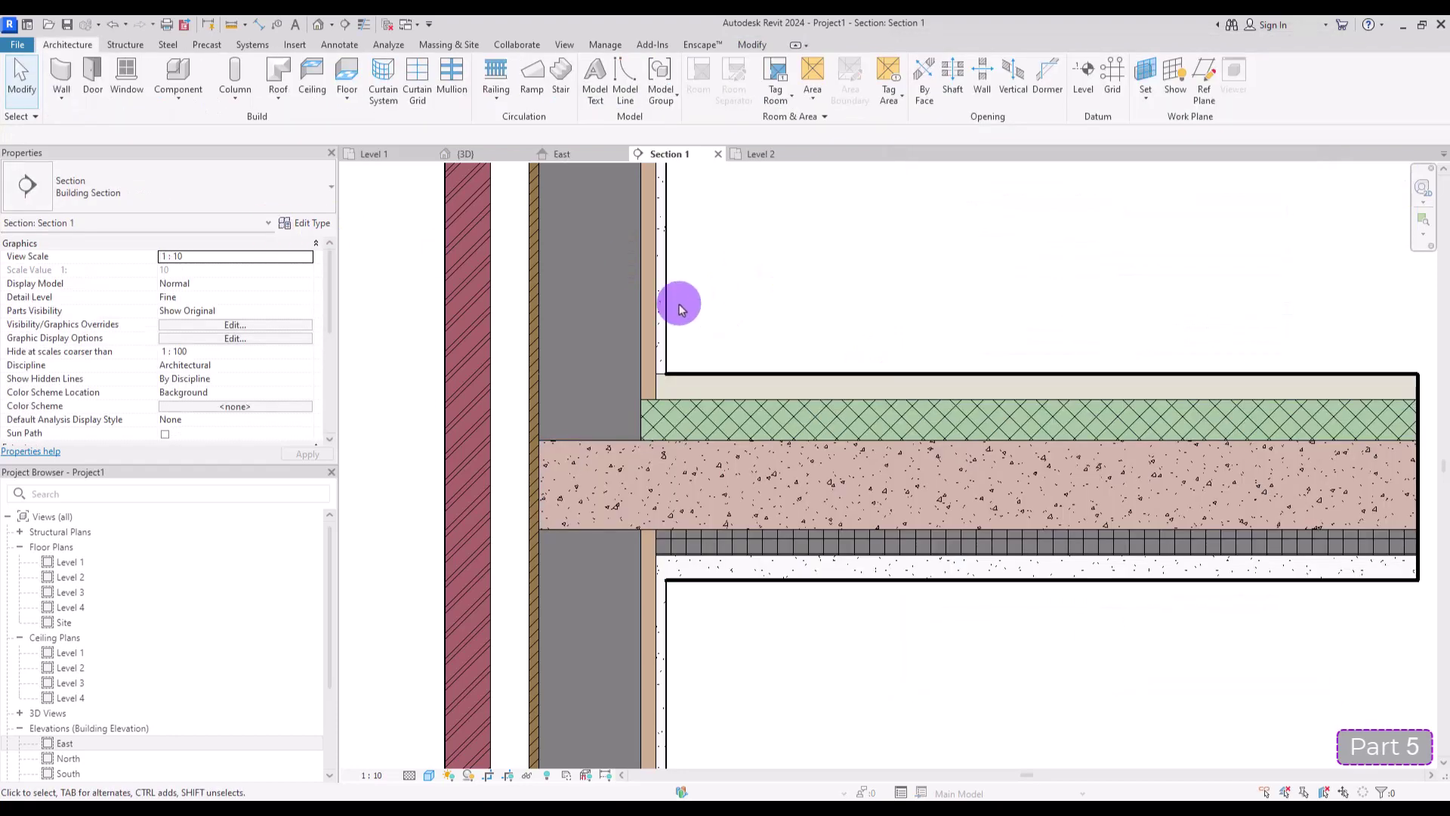
# - Try moving the floor's Finish 1 [4] carpet layer down inside the core boundary, apply the type and examine its wall junction in Section 1
pyautogui.click(770, 379)
pyautogui.click(300, 223)
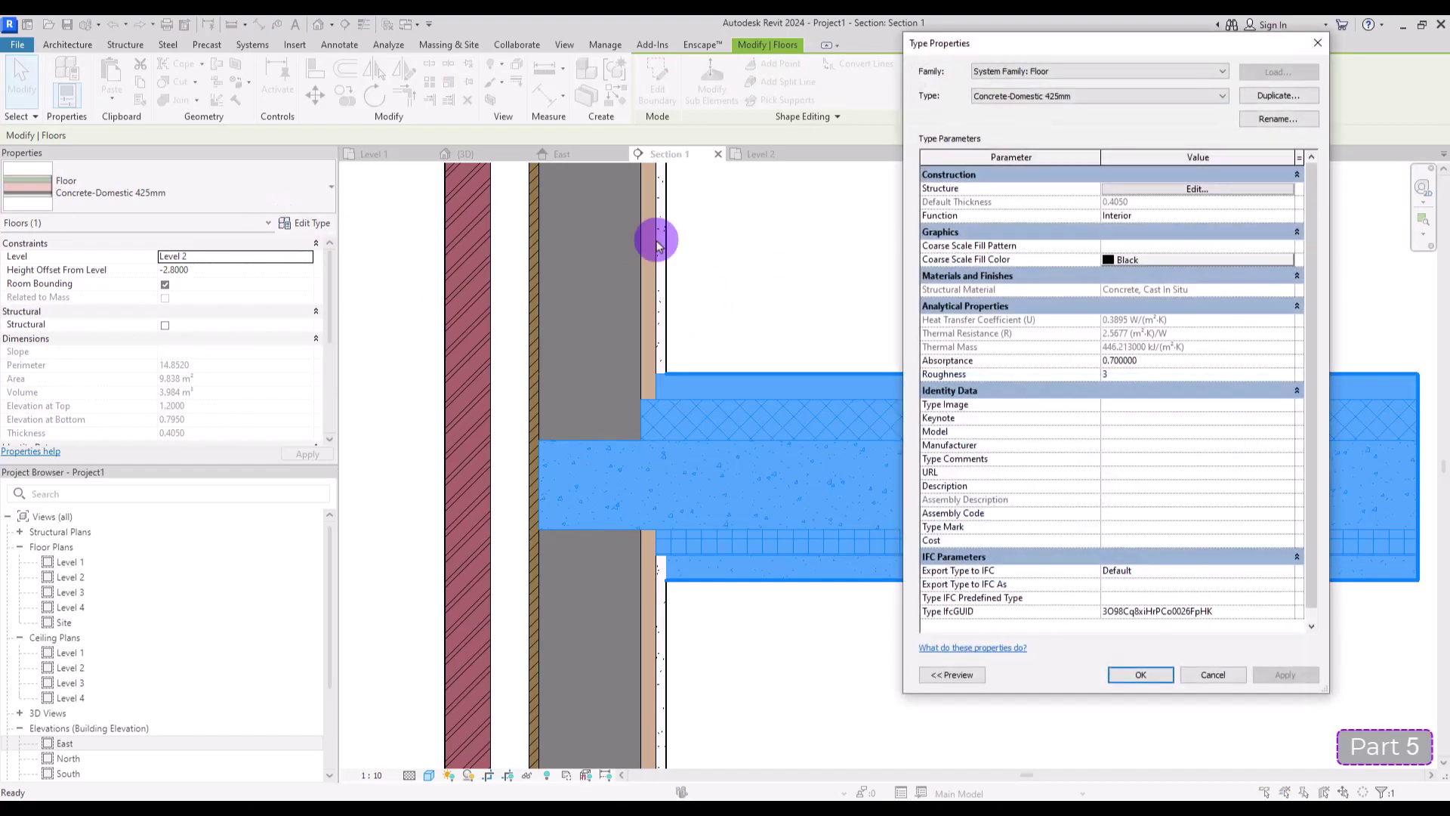
pyautogui.click(1142, 198)
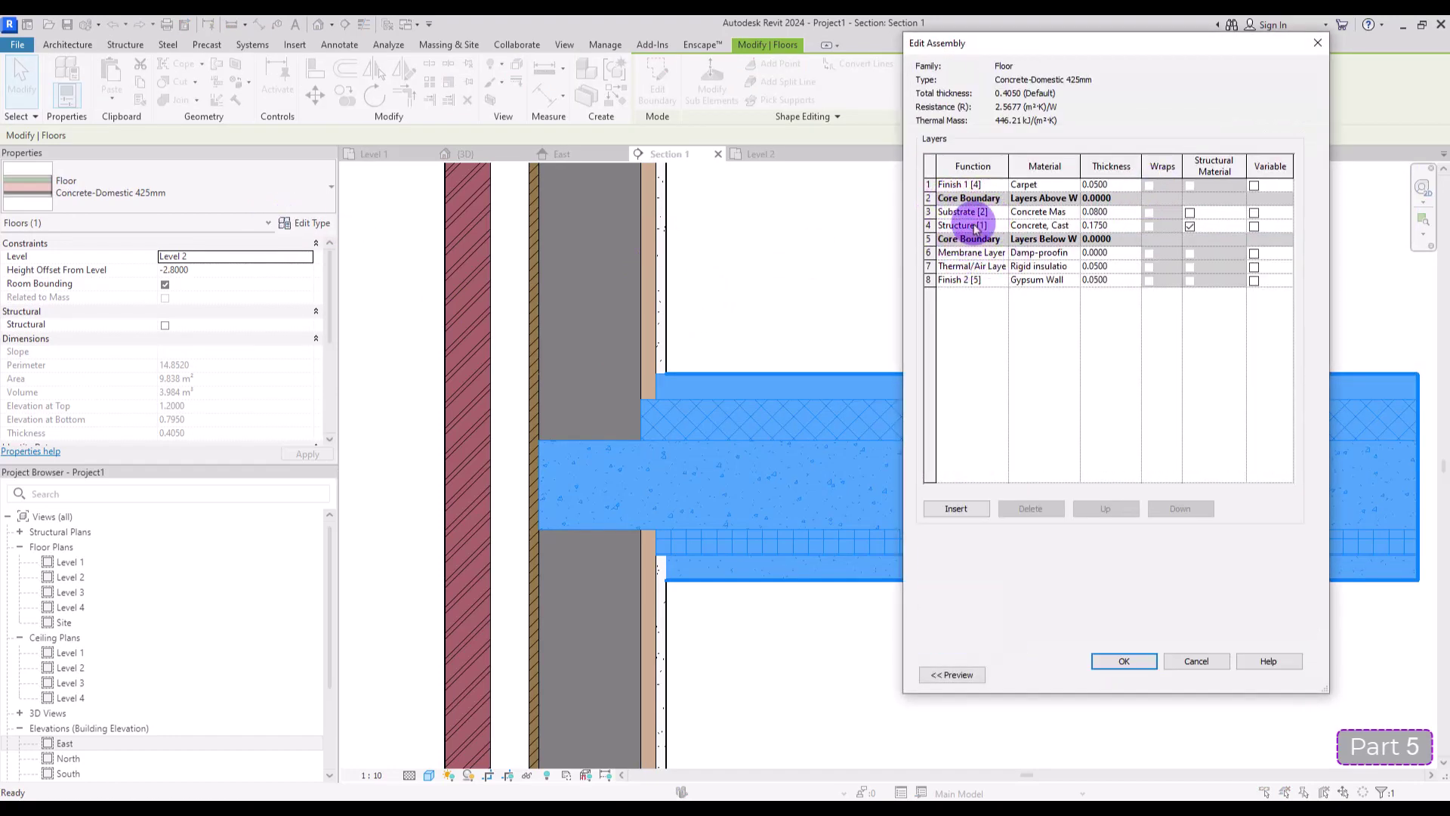
pyautogui.click(967, 184)
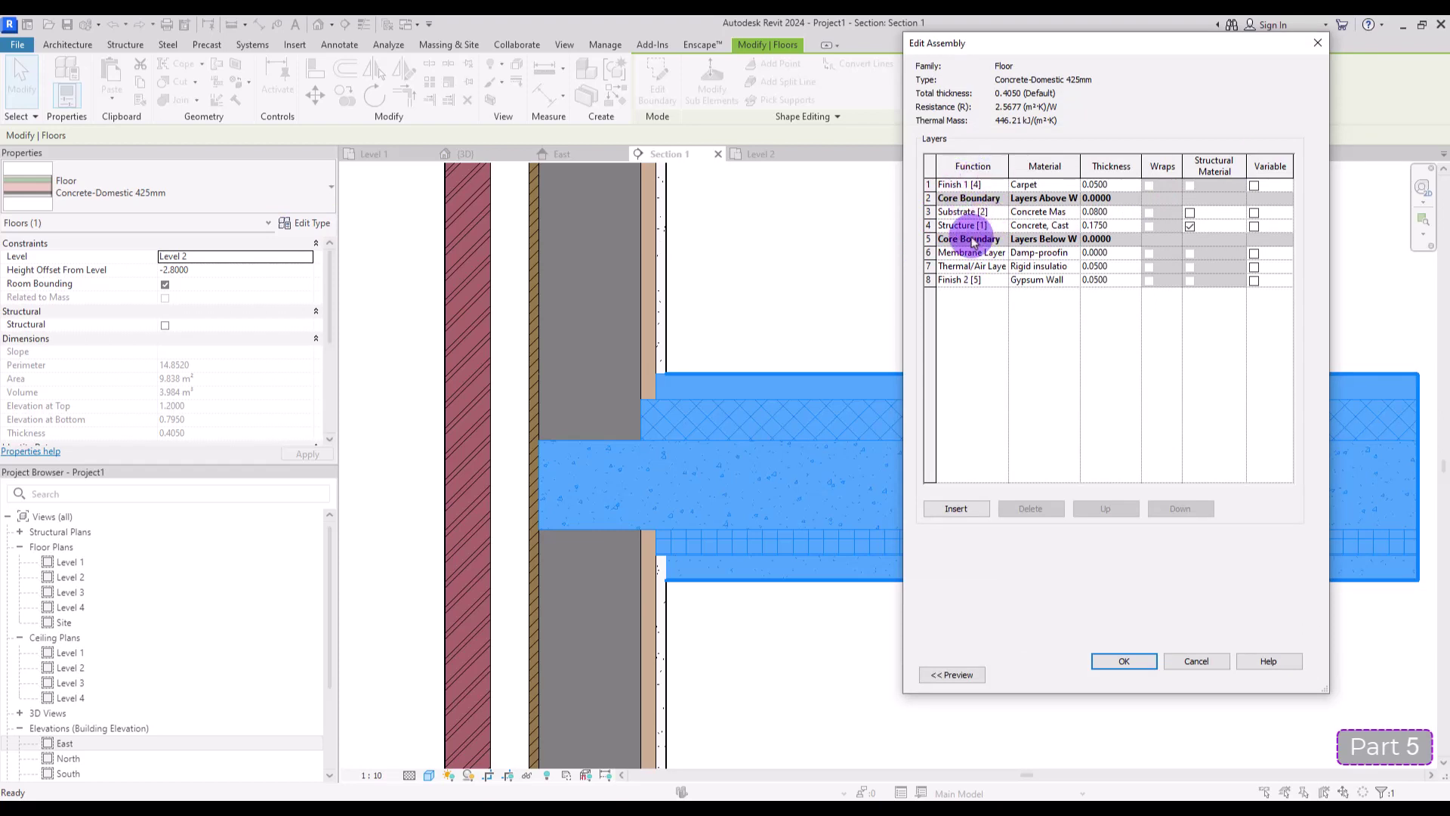
pyautogui.click(1181, 510)
pyautogui.click(1124, 660)
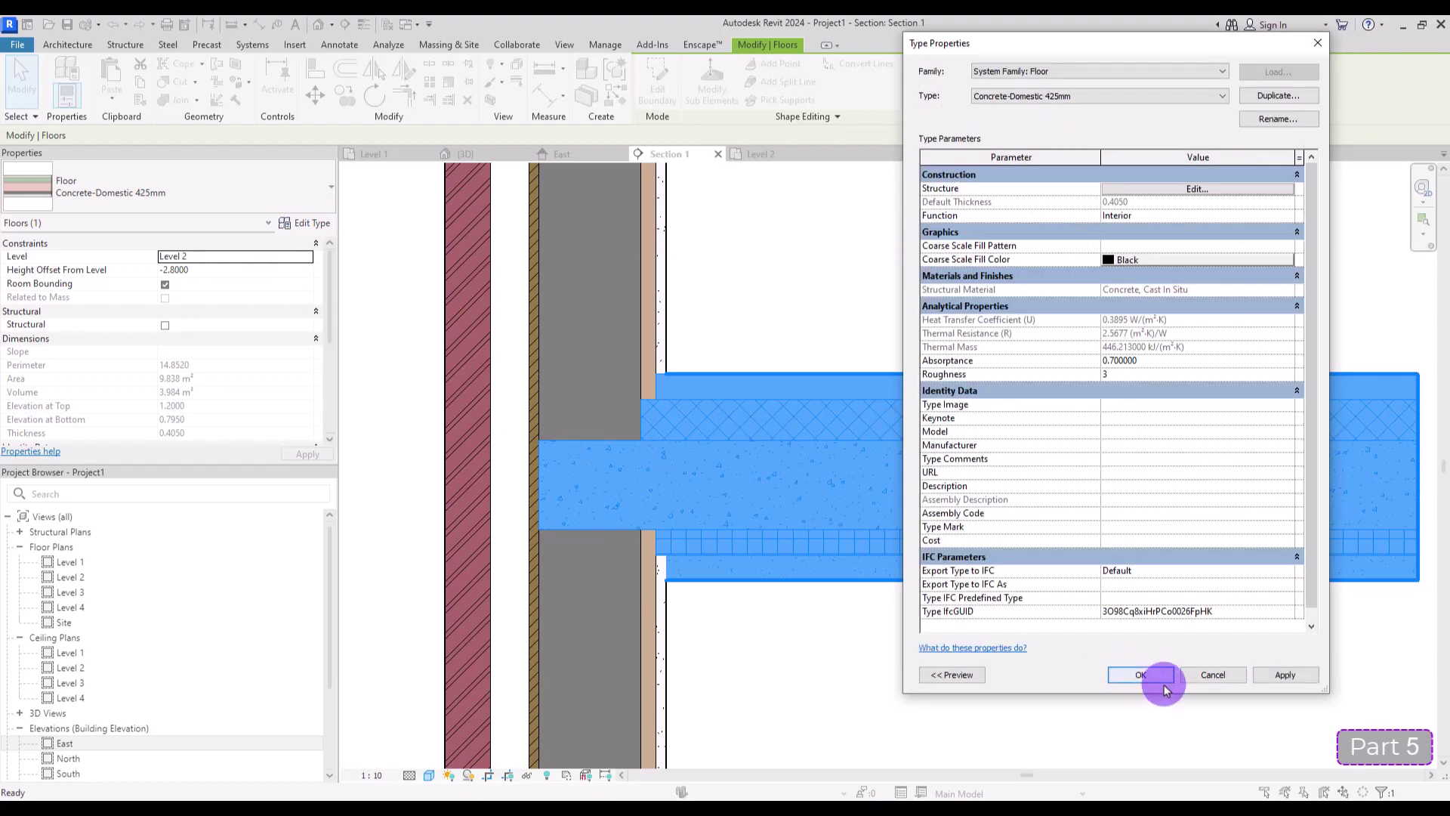
pyautogui.click(1151, 664)
pyautogui.click(868, 327)
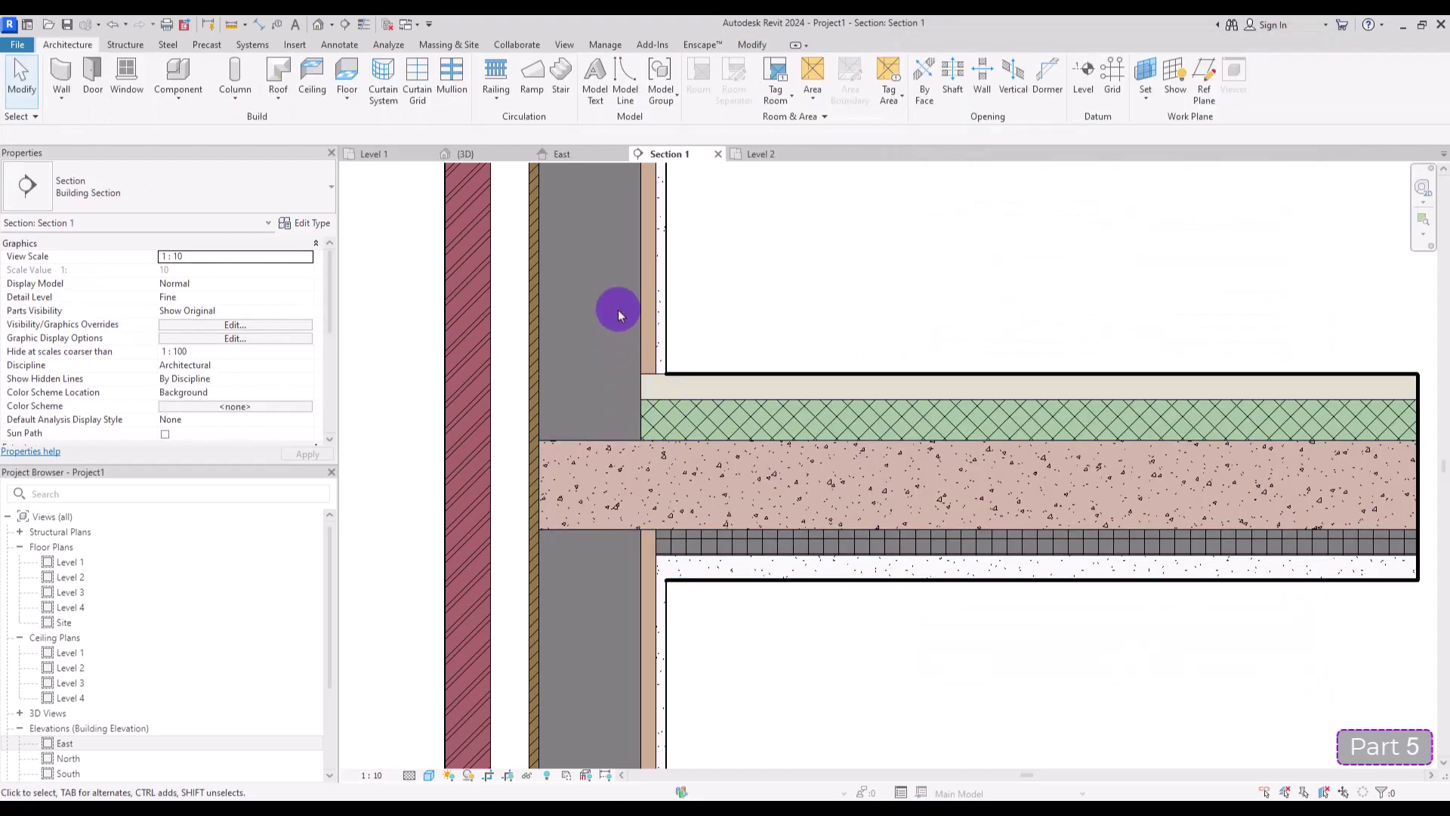
pyautogui.scroll(-1, 791, 313)
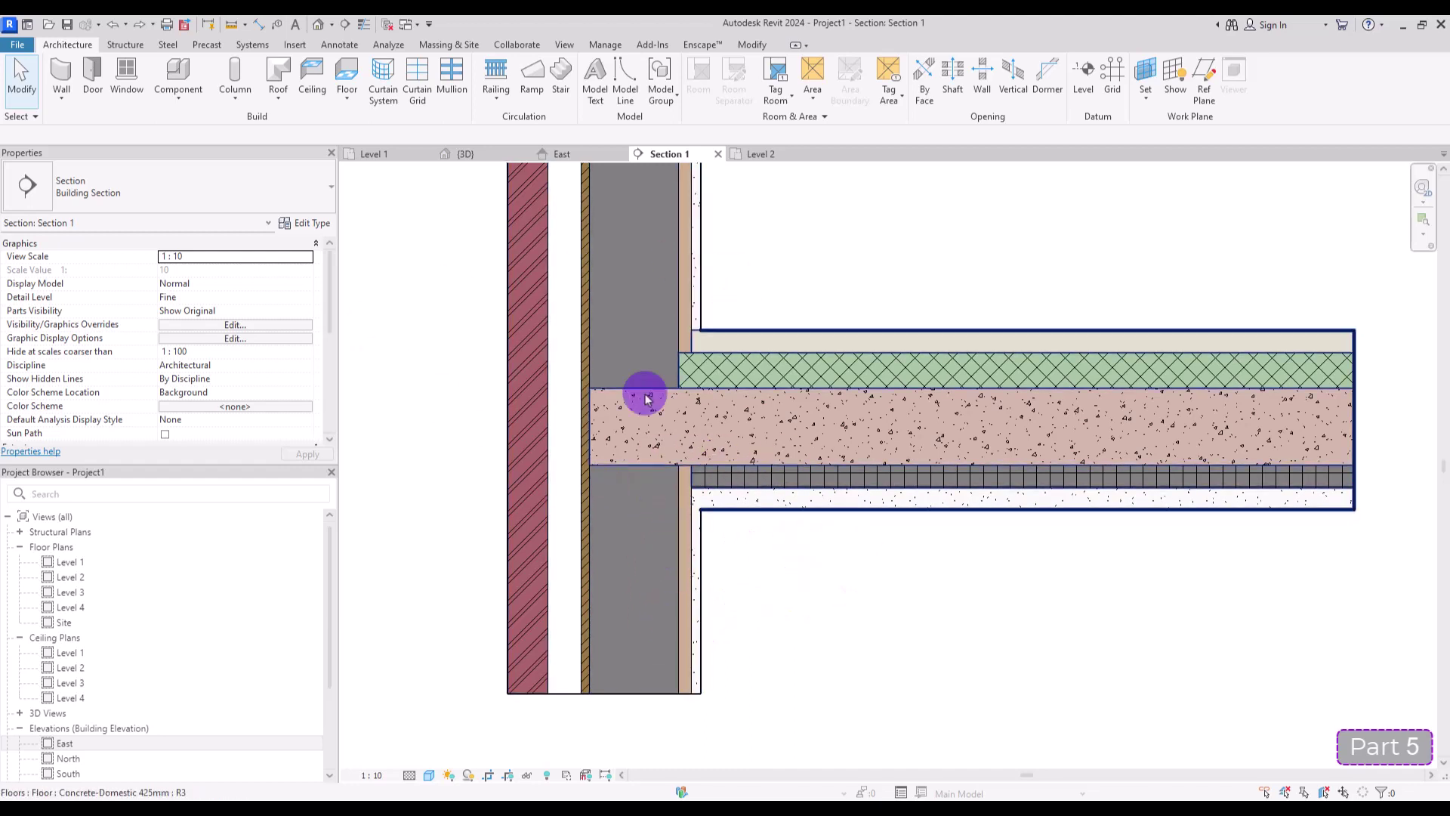
pyautogui.scroll(-1, 863, 447)
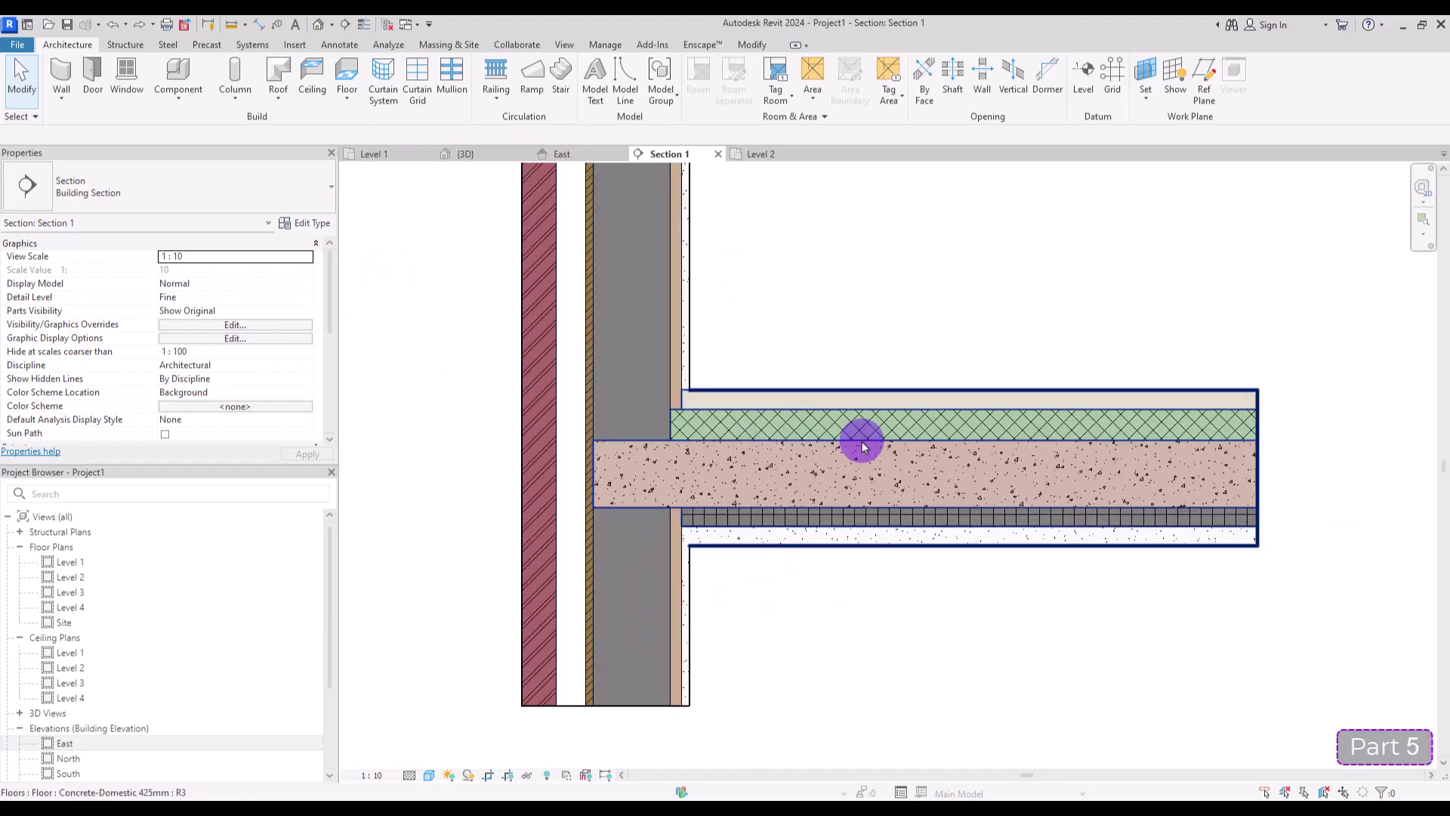